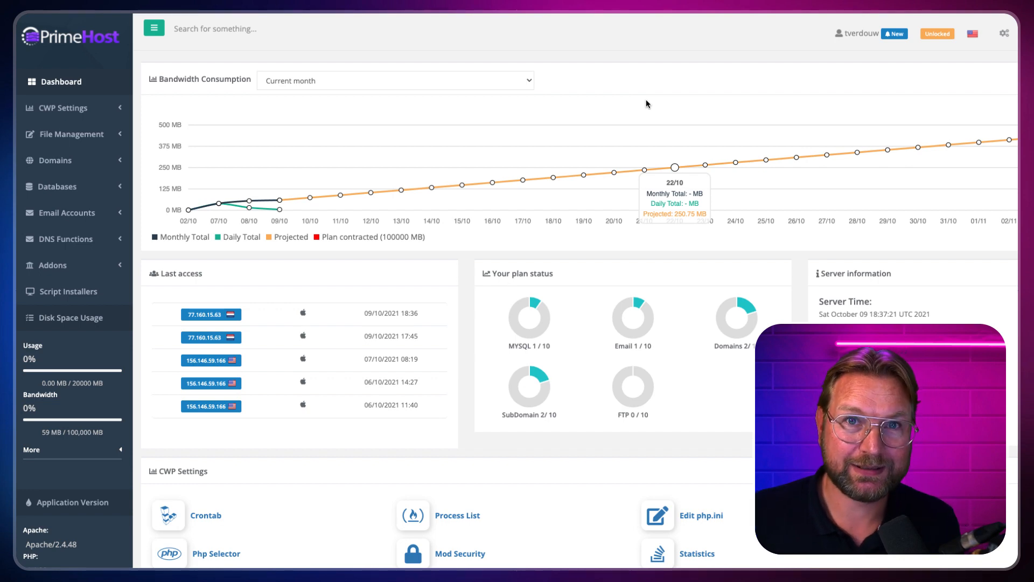
Step: Select and copy the nameserver ns1.primehost.cloud from PrimeHost's Server information
{"action": "left_click", "coordinate": [740, 168]}
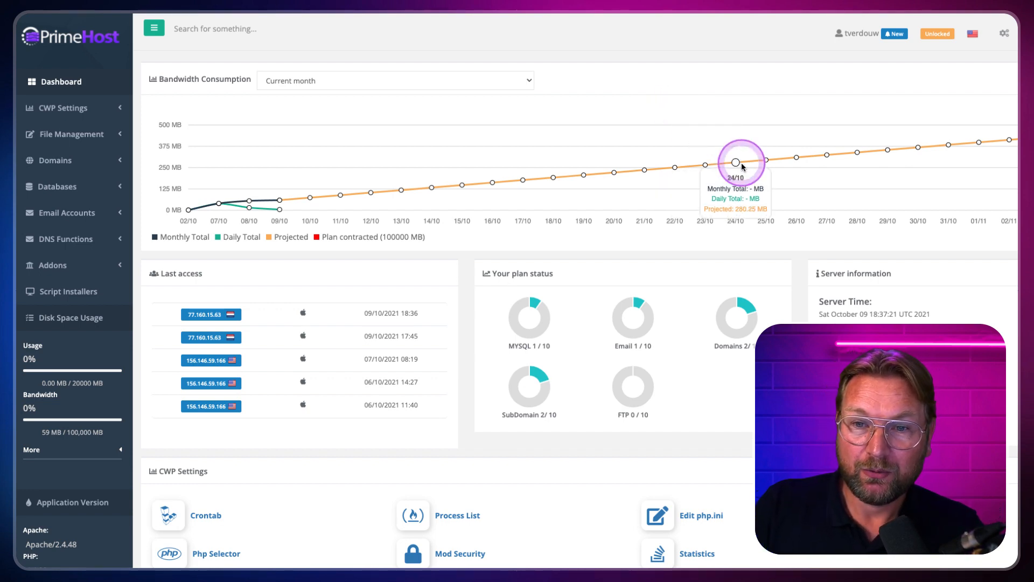
{"action": "scroll", "coordinate": [741, 171], "scroll_direction": "down", "scroll_amount": 3}
{"action": "scroll", "coordinate": [742, 170], "scroll_direction": "down", "scroll_amount": 3}
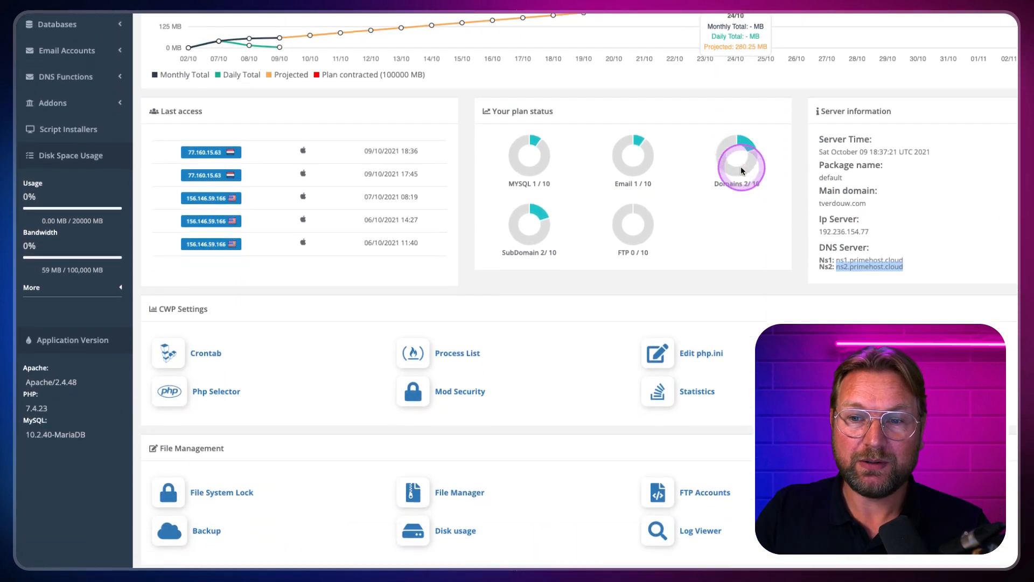
{"action": "left_click", "coordinate": [780, 165]}
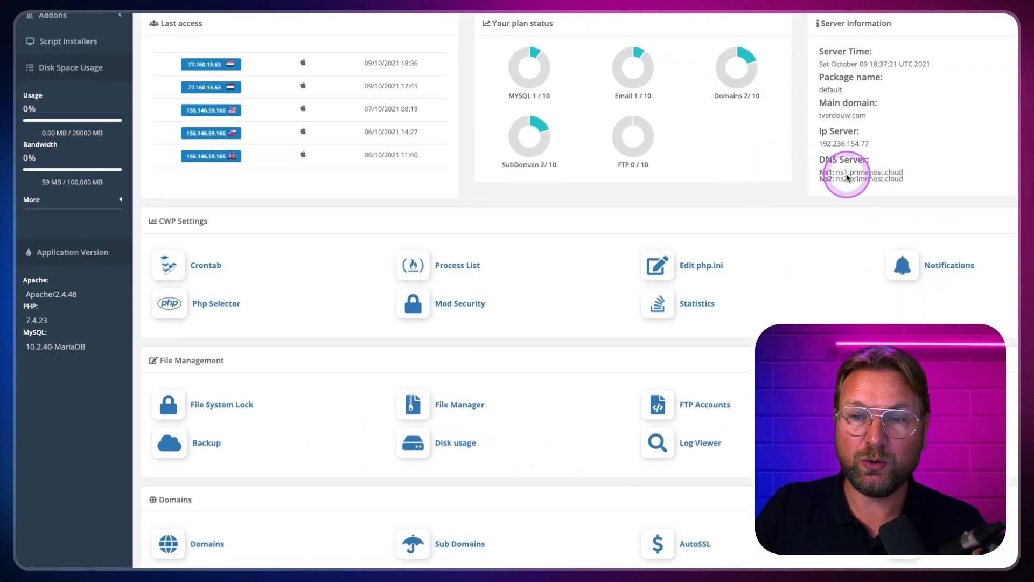
{"action": "scroll", "coordinate": [846, 174], "scroll_direction": "down", "scroll_amount": 1}
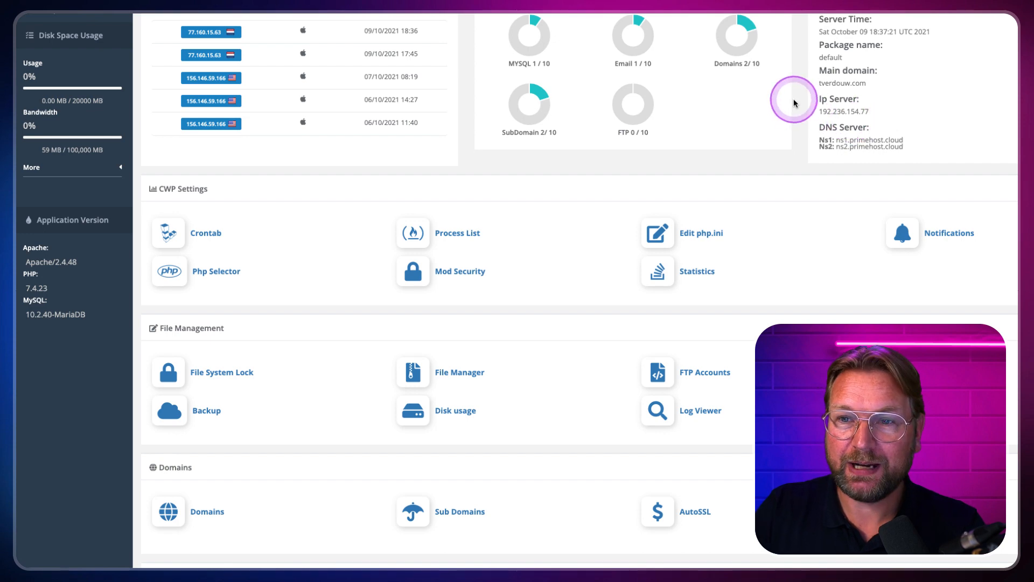
{"action": "mouse_move", "coordinate": [795, 98]}
{"action": "left_mouse_down"}
{"action": "mouse_move", "coordinate": [832, 134]}
{"action": "mouse_move", "coordinate": [954, 172]}
{"action": "left_mouse_up"}
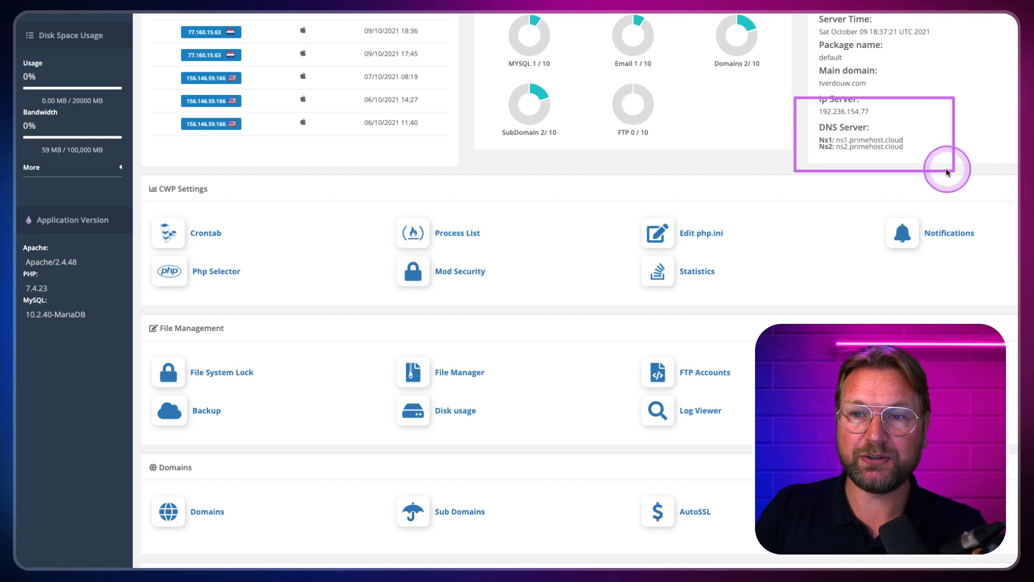
{"action": "key", "text": "ctrl+alt+z"}
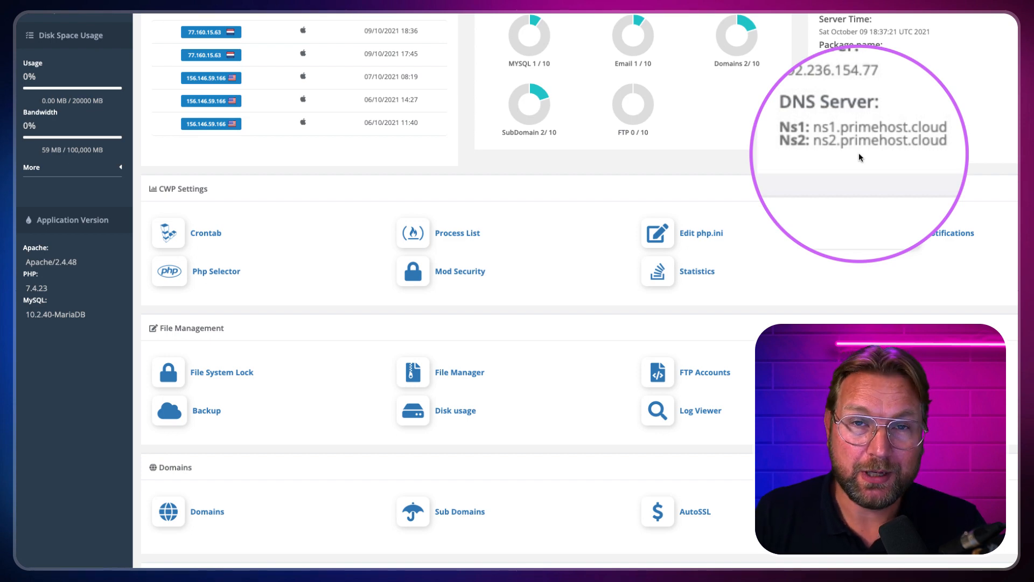
{"action": "left_click_drag", "start_coordinate": [924, 145], "coordinate": [836, 143]}
{"action": "key", "text": "ctrl+c"}
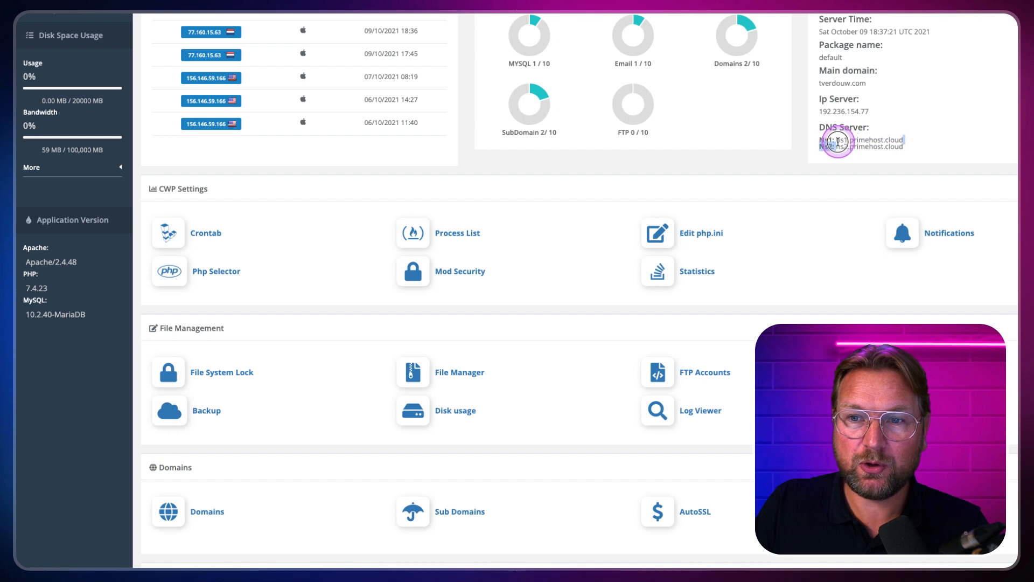
{"action": "right_click", "coordinate": [851, 143]}
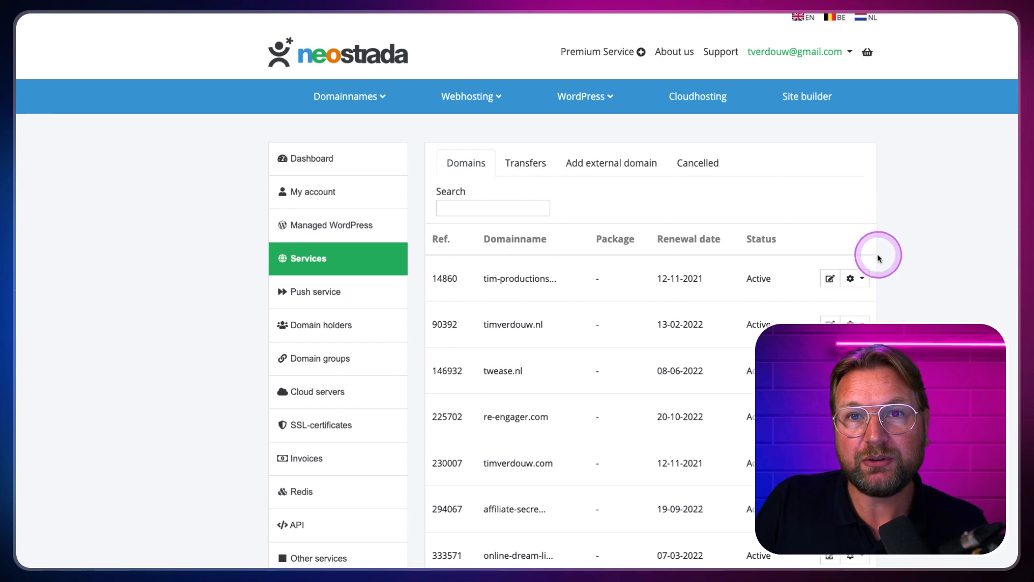
Step: Open DNS for tim-productions.tv and paste ns1.primehost.cloud as the 1st nameserver
{"action": "left_click", "coordinate": [863, 280]}
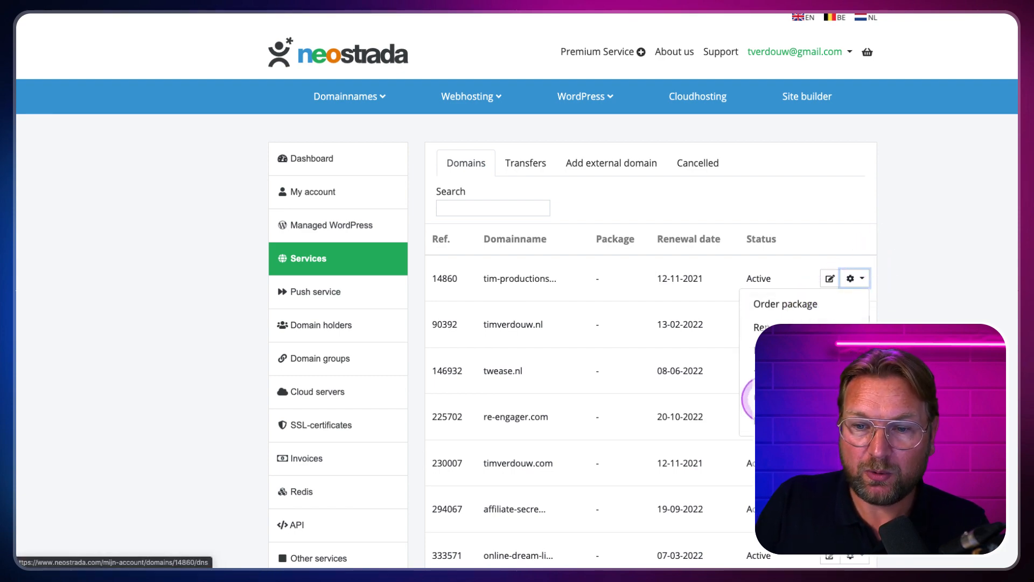
{"action": "left_click", "coordinate": [766, 399]}
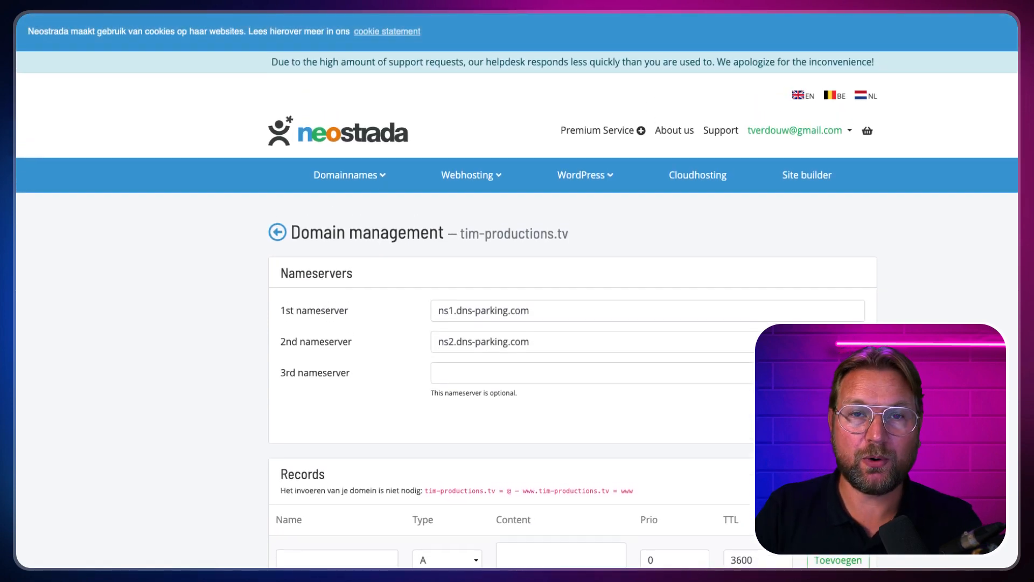
{"action": "left_click", "coordinate": [752, 400]}
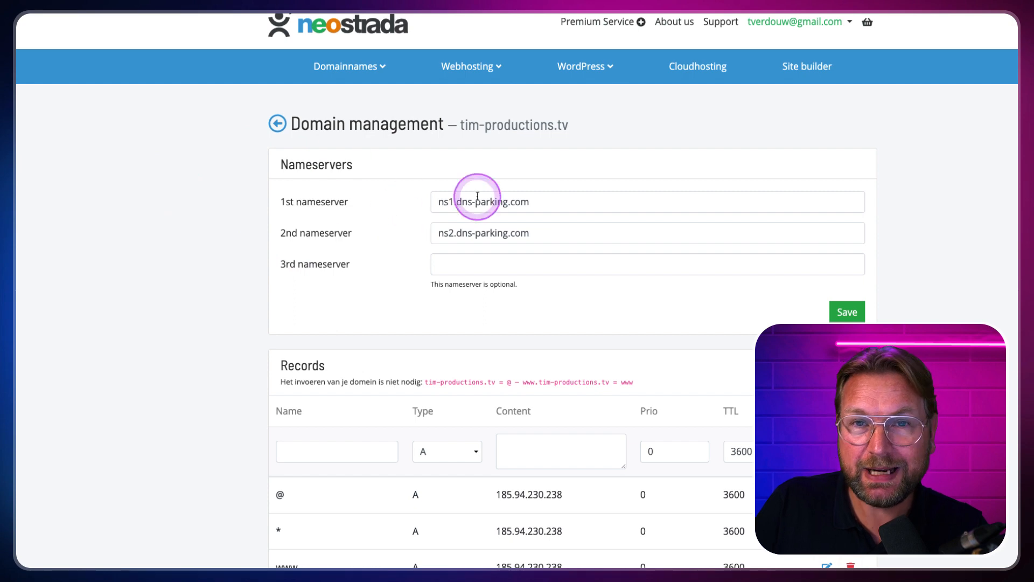
{"action": "left_click", "coordinate": [499, 203]}
{"action": "triple_click", "coordinate": [499, 203]}
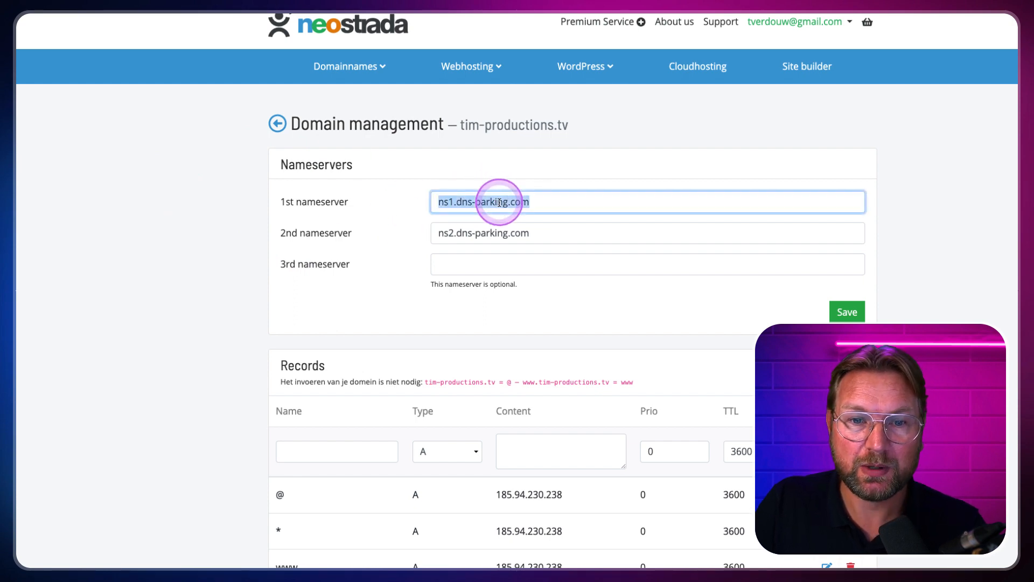
{"action": "key", "text": "ctrl+v"}
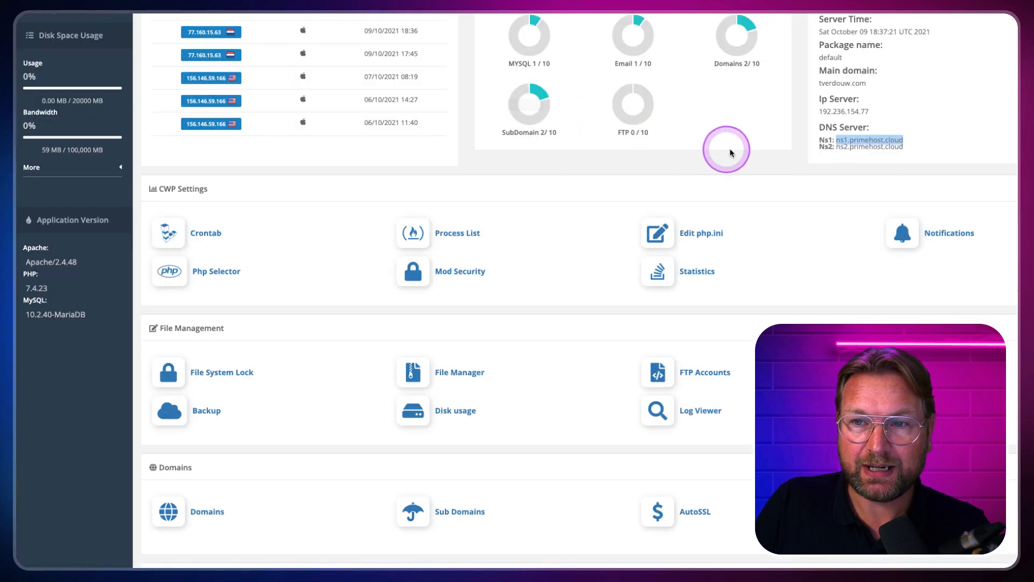
Step: Replace the 2nd nameserver with ns2.primehost.cloud, save, and return to PrimeHost
{"action": "left_click_drag", "start_coordinate": [909, 147], "coordinate": [836, 147]}
{"action": "key", "text": "super+c"}
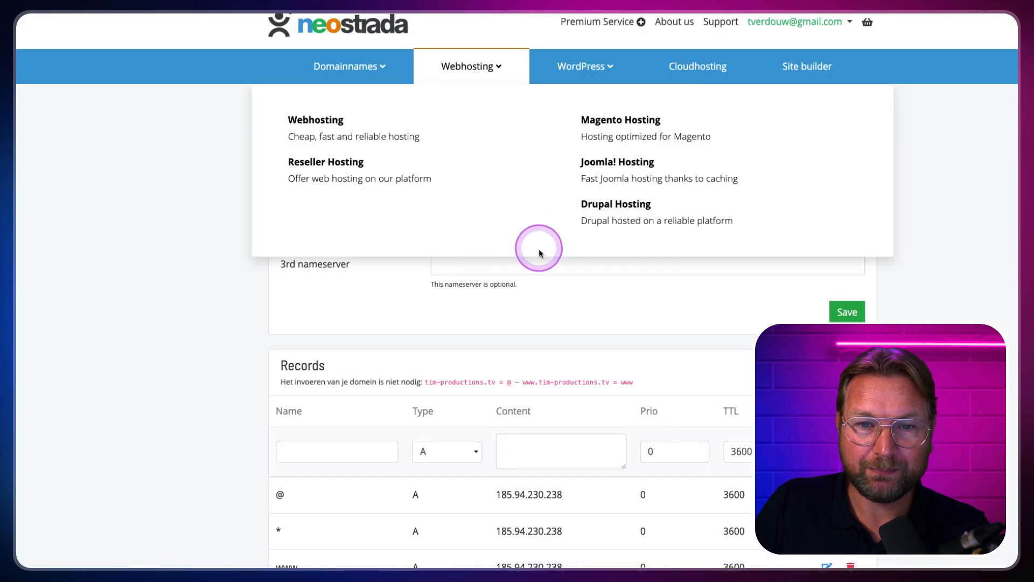
{"action": "left_click", "coordinate": [539, 266]}
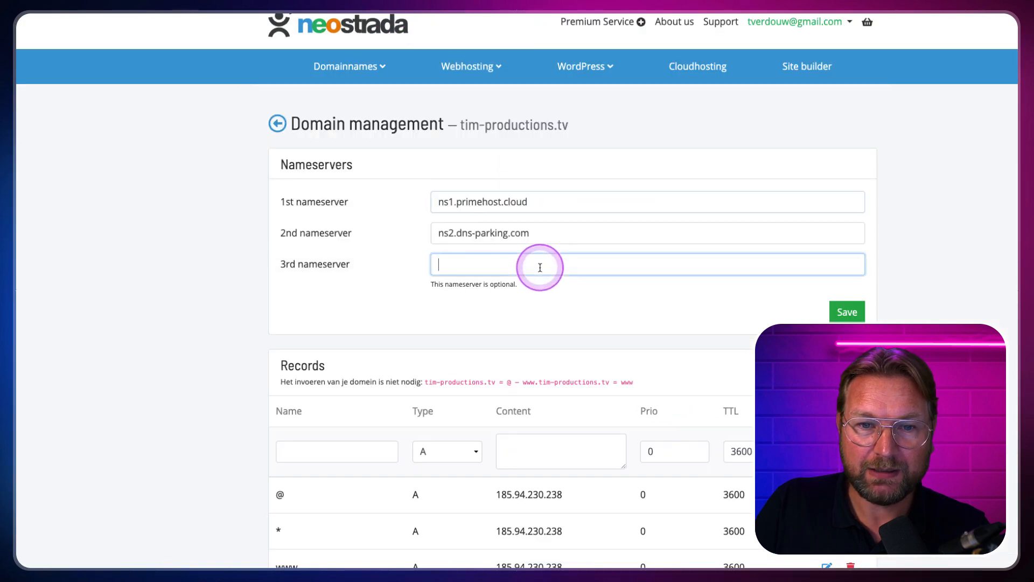
{"action": "left_click_drag", "start_coordinate": [547, 233], "coordinate": [433, 228]}
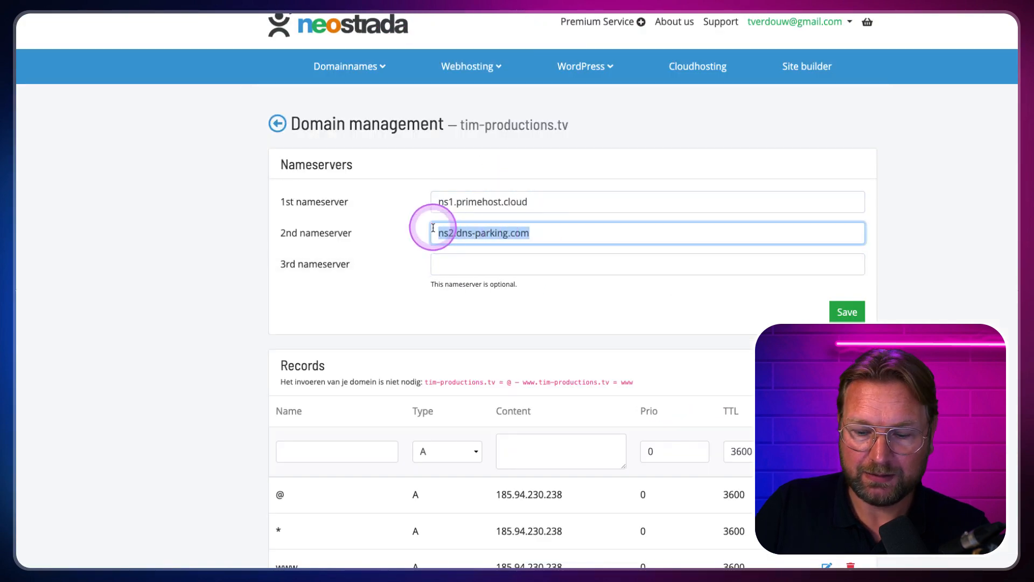
{"action": "key", "text": "BackSpace"}
{"action": "key", "text": "super+v"}
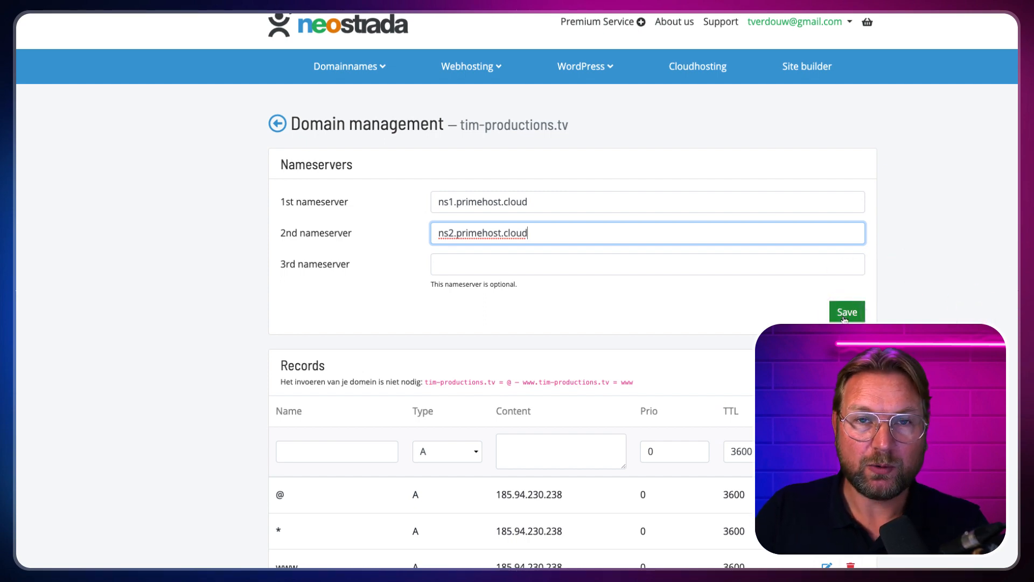
{"action": "left_click", "coordinate": [422, 46]}
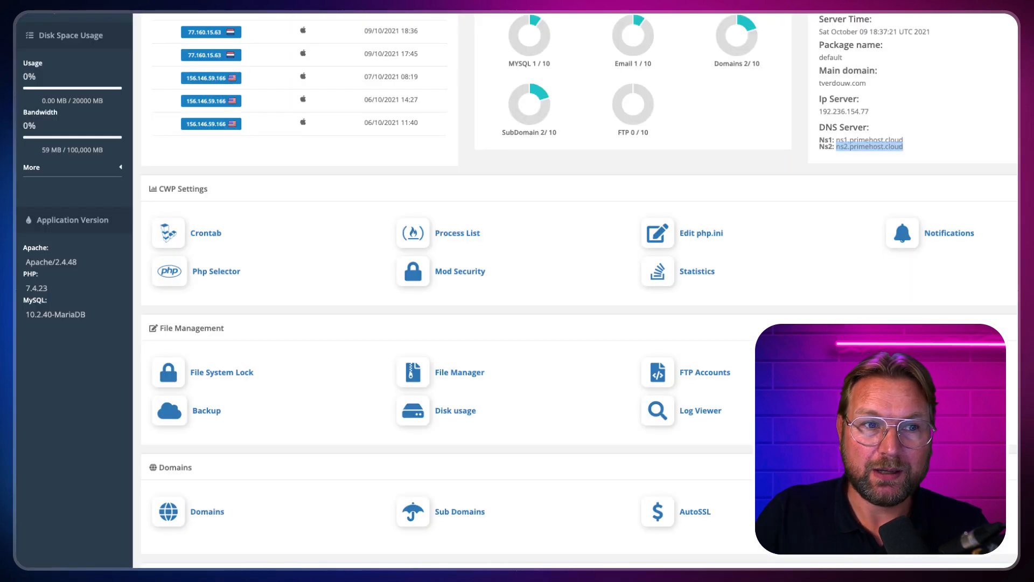
{"action": "left_click", "coordinate": [290, 29]}
{"action": "scroll", "coordinate": [293, 35], "scroll_direction": "up", "scroll_amount": 5}
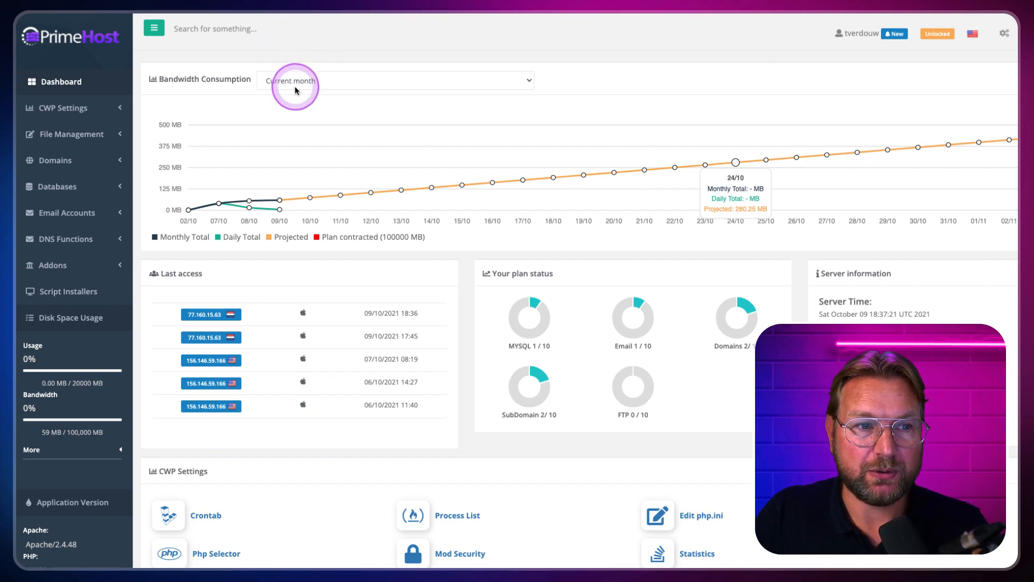
Step: Start a new addon domain in Domains and enter dsfsffd.com
{"action": "left_click", "coordinate": [96, 169]}
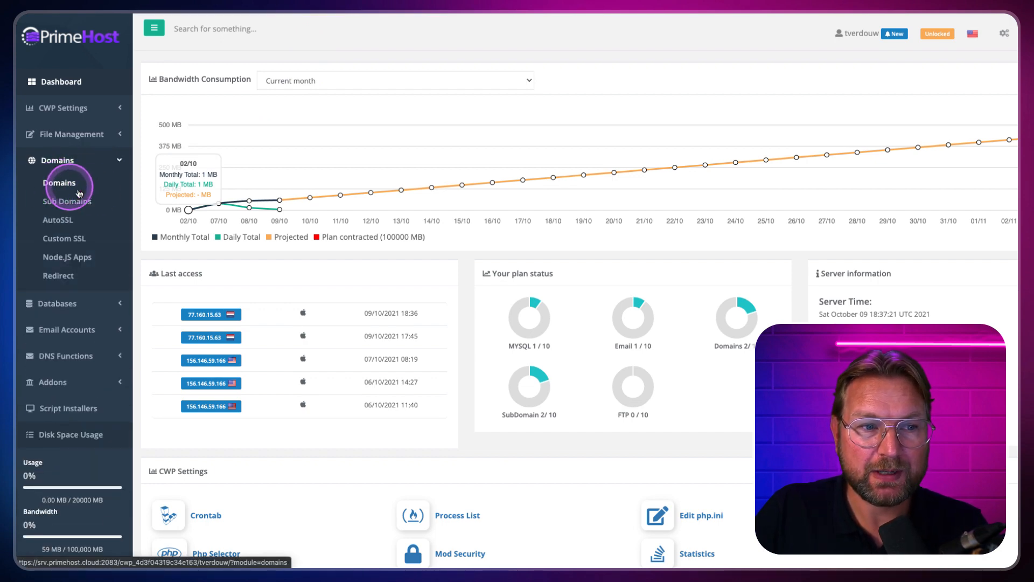
{"action": "left_click", "coordinate": [61, 188]}
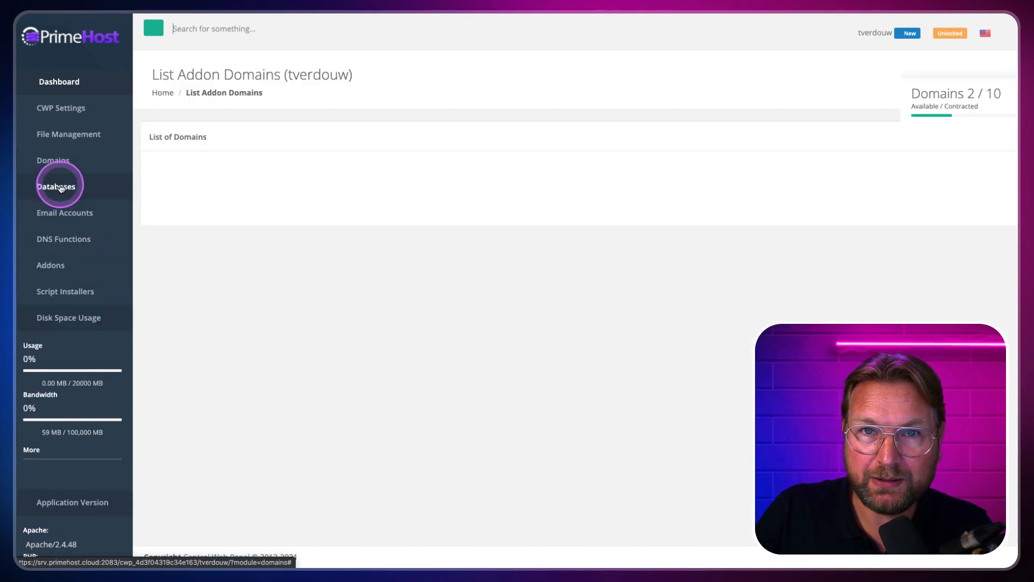
{"action": "left_click", "coordinate": [912, 119]}
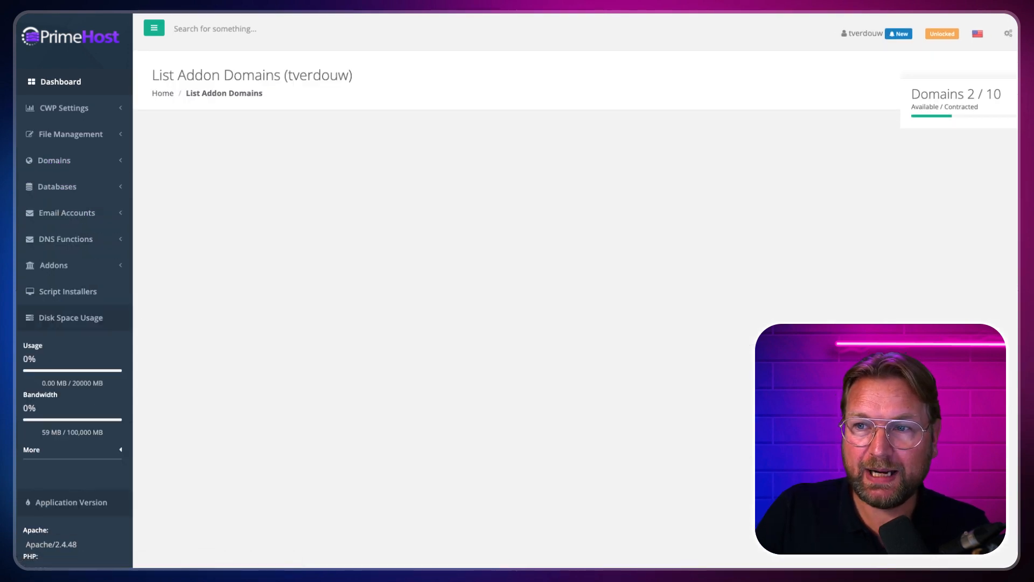
{"action": "left_click", "coordinate": [421, 173]}
{"action": "type", "text": "ds"}
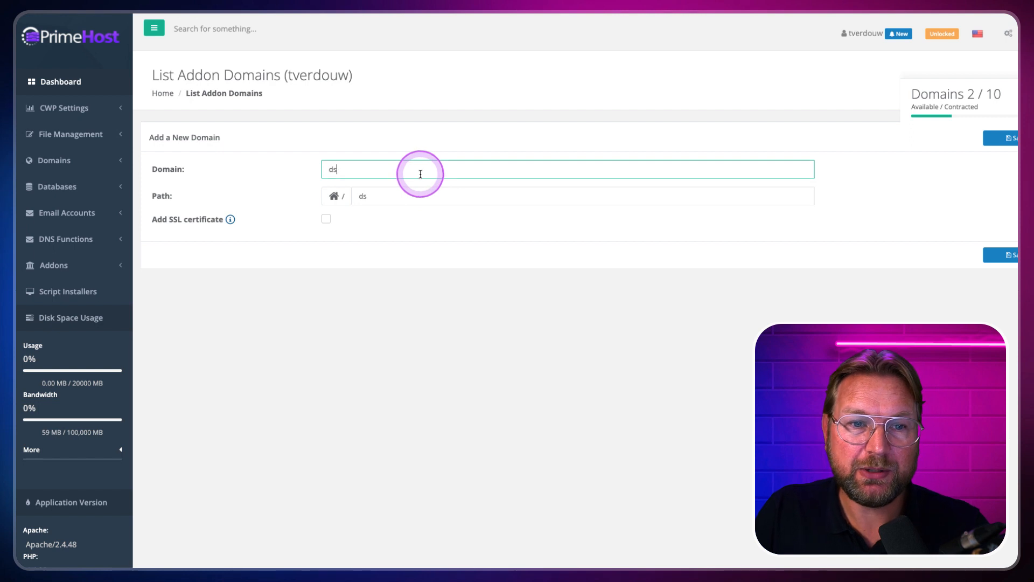
{"action": "type", "text": "fsffd.com"}
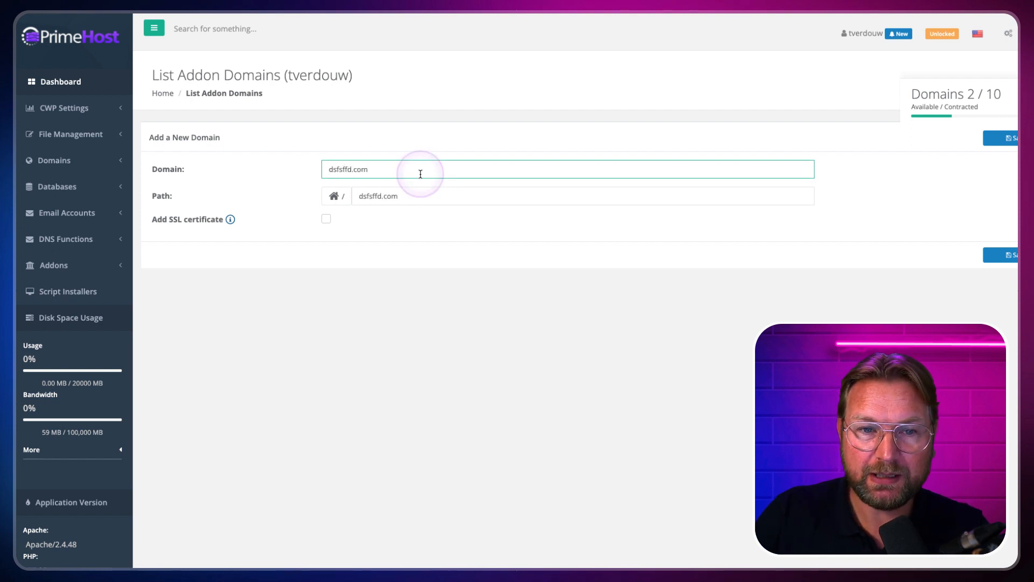
Step: Enable an SSL certificate covering mail, webmail, ftp and cpanel, then save the domain
{"action": "left_click", "coordinate": [326, 219]}
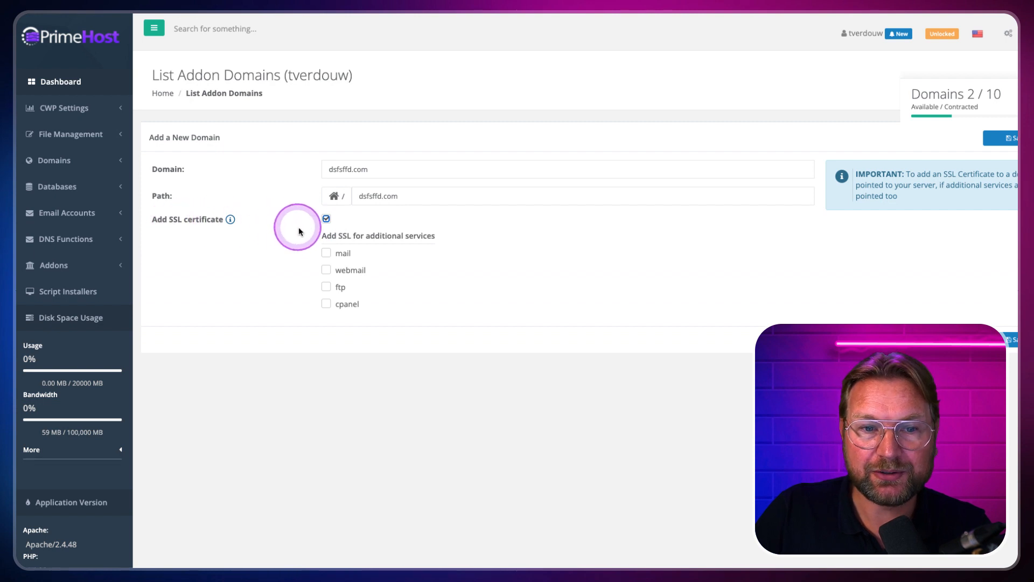
{"action": "left_click", "coordinate": [326, 253]}
{"action": "left_click", "coordinate": [326, 270]}
{"action": "left_click", "coordinate": [326, 287]}
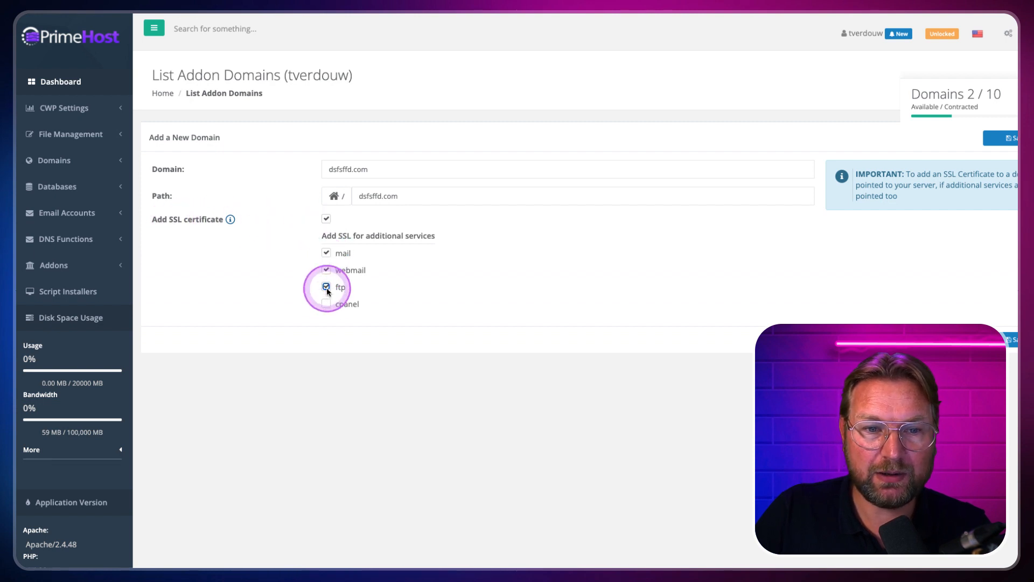
{"action": "left_click", "coordinate": [326, 303]}
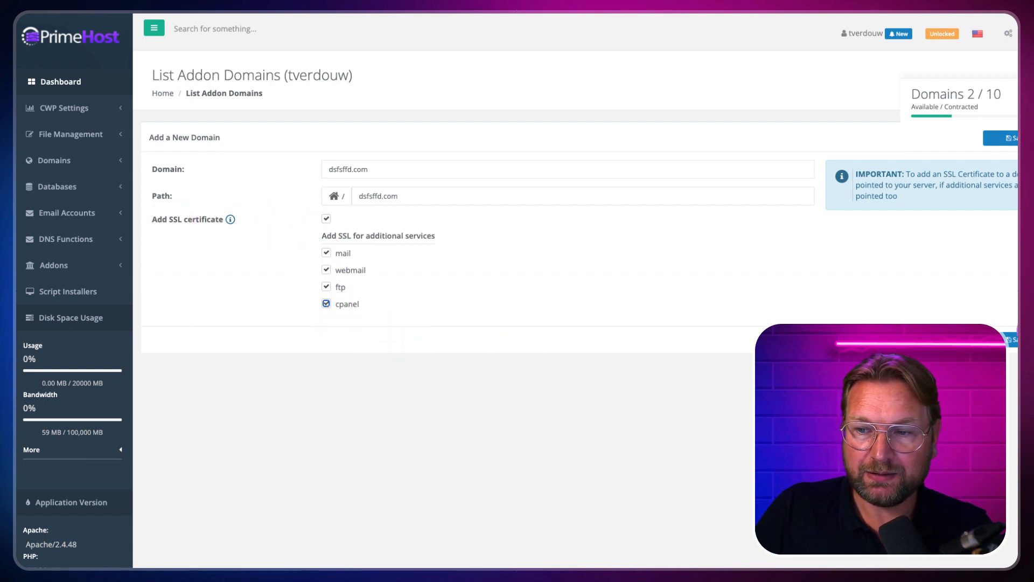
{"action": "scroll", "coordinate": [988, 307], "scroll_direction": "down", "scroll_amount": 1}
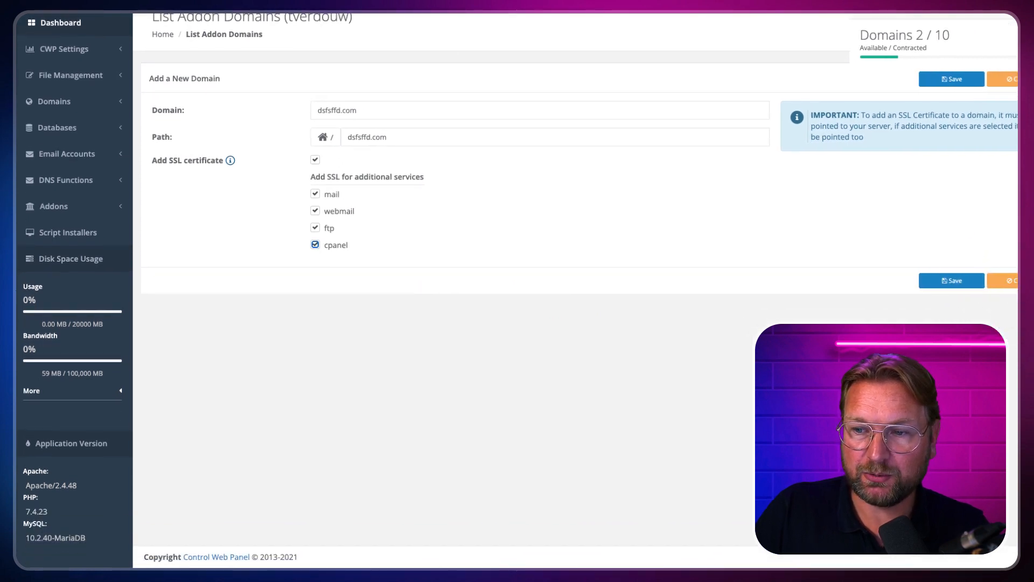
{"action": "left_click_drag", "start_coordinate": [1033, 246], "coordinate": [1017, 246]}
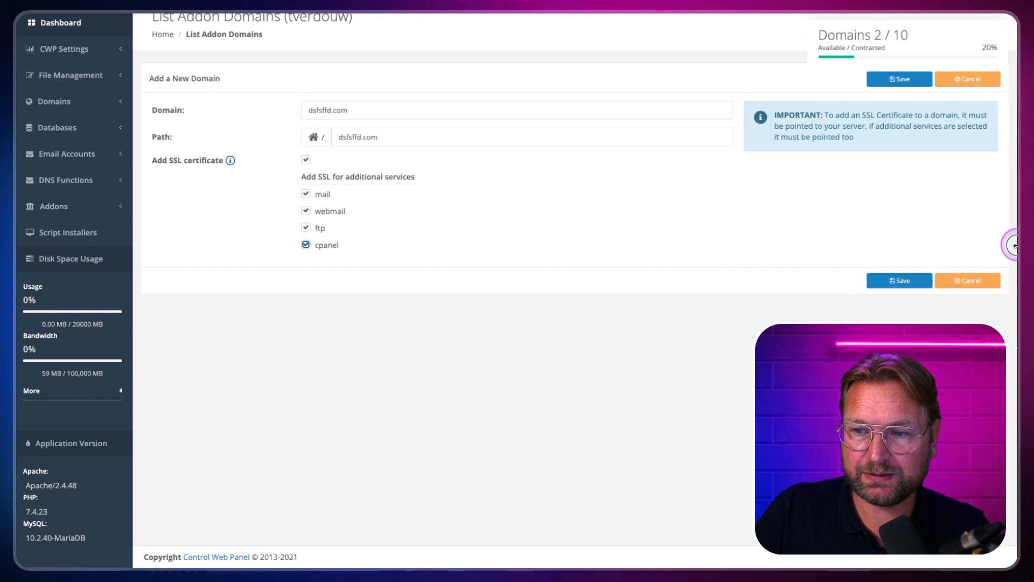
{"action": "left_click", "coordinate": [903, 282]}
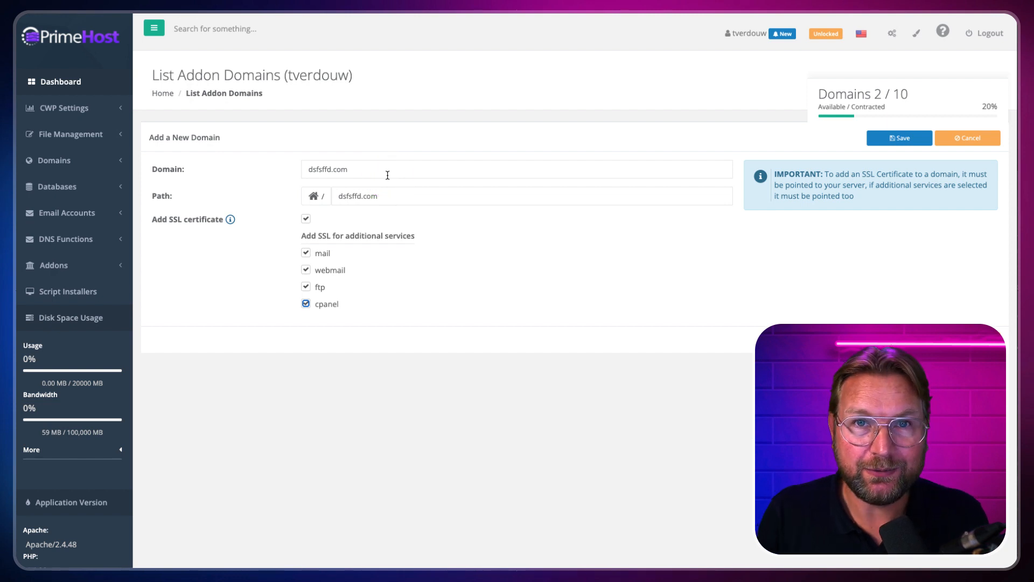
Step: Open Softaculous from Script Installers in the PrimeHost sidebar
{"action": "left_click", "coordinate": [74, 48]}
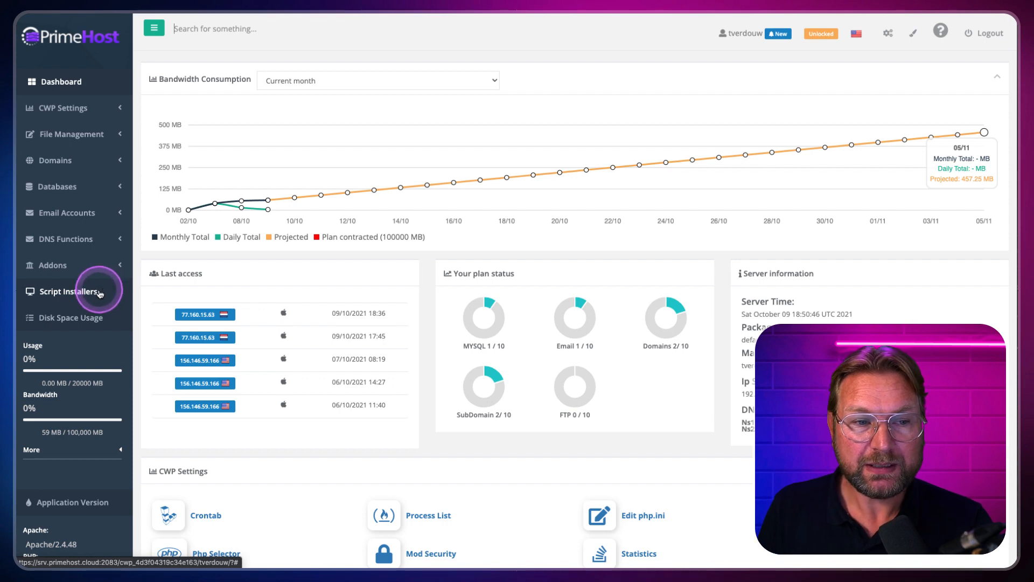
{"action": "left_click", "coordinate": [96, 292]}
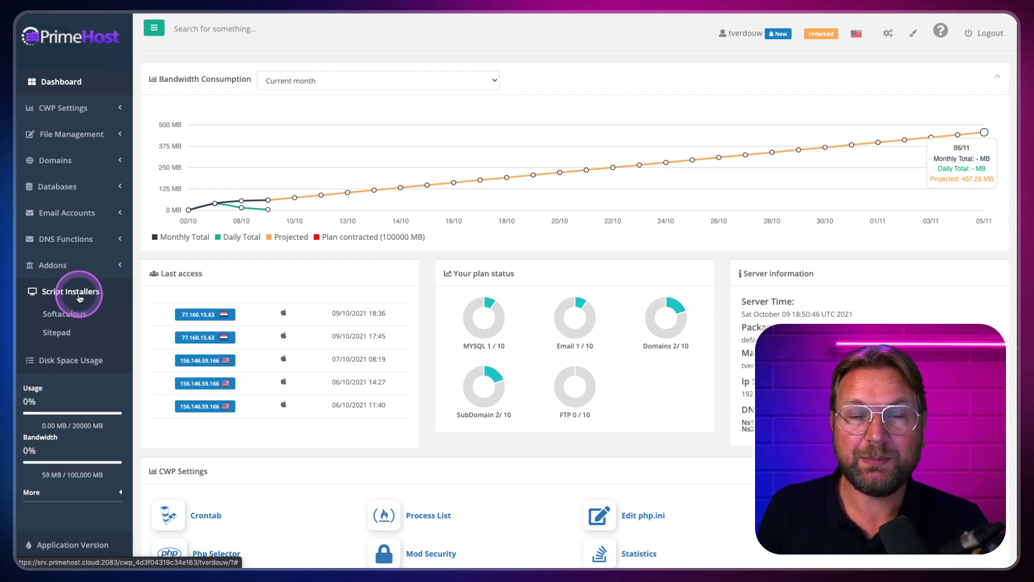
{"action": "left_click", "coordinate": [58, 318]}
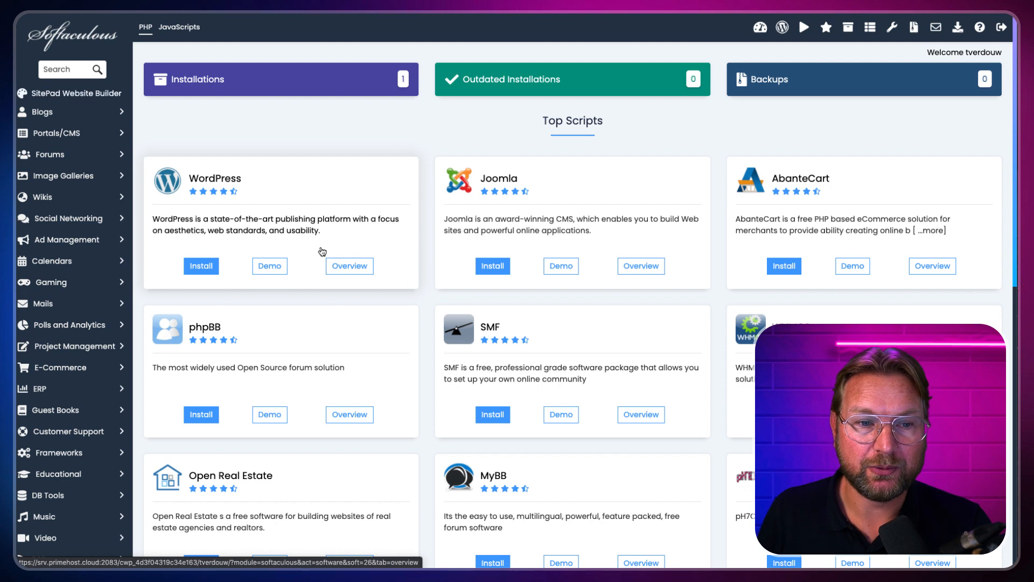
{"action": "left_click", "coordinate": [198, 268]}
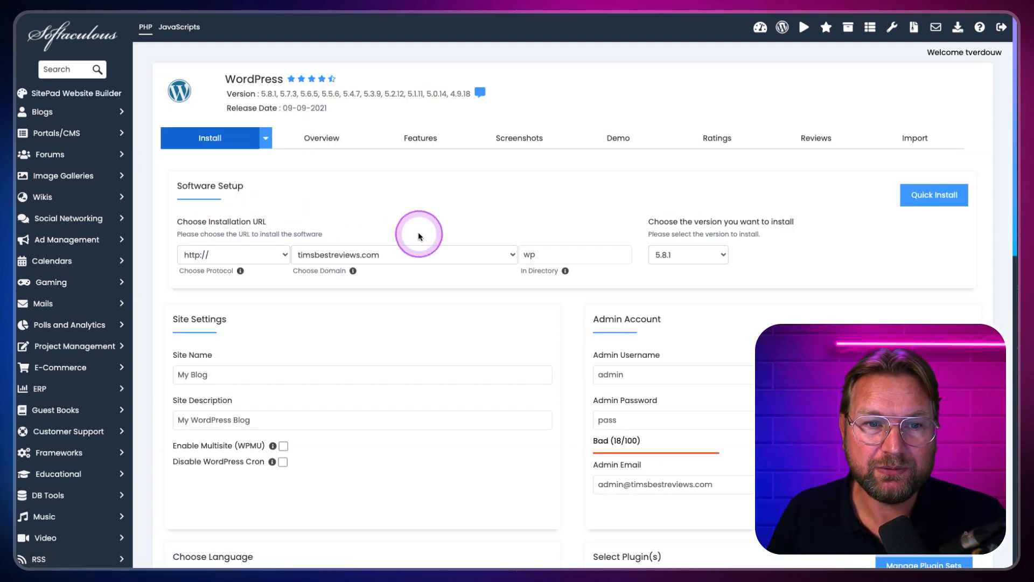
{"action": "left_click", "coordinate": [376, 259]}
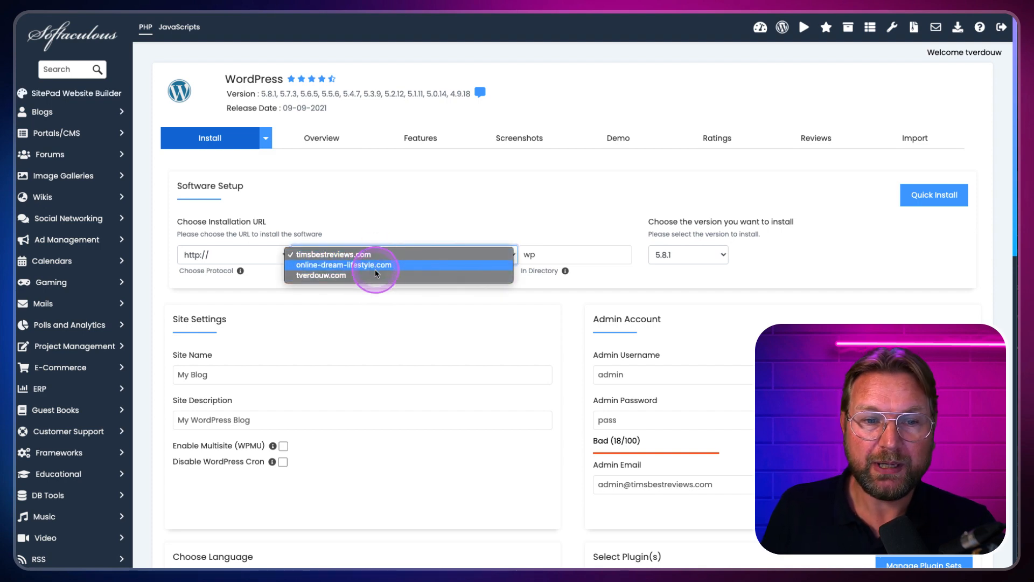
{"action": "left_click", "coordinate": [344, 267]}
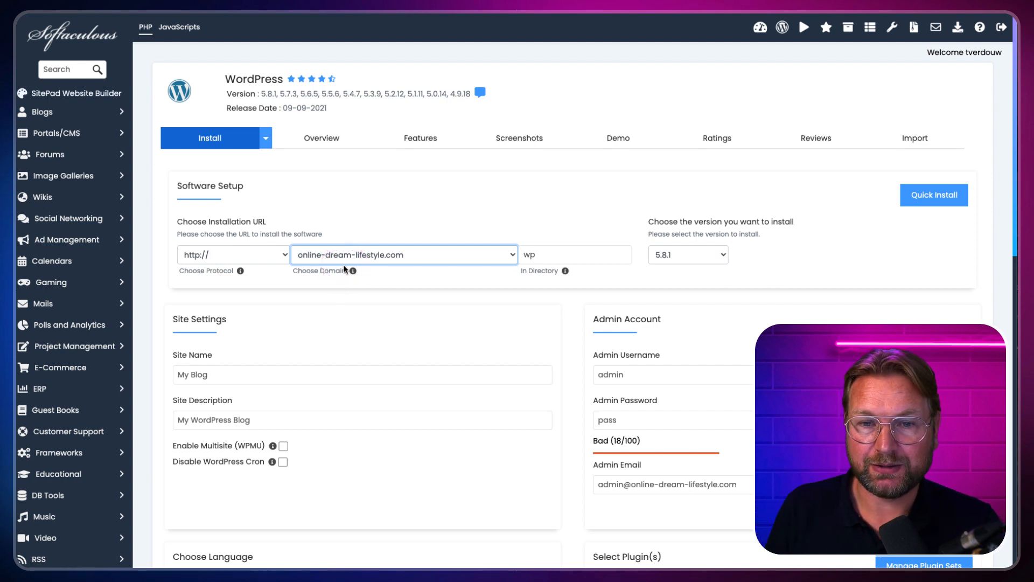
{"action": "left_click", "coordinate": [571, 259]}
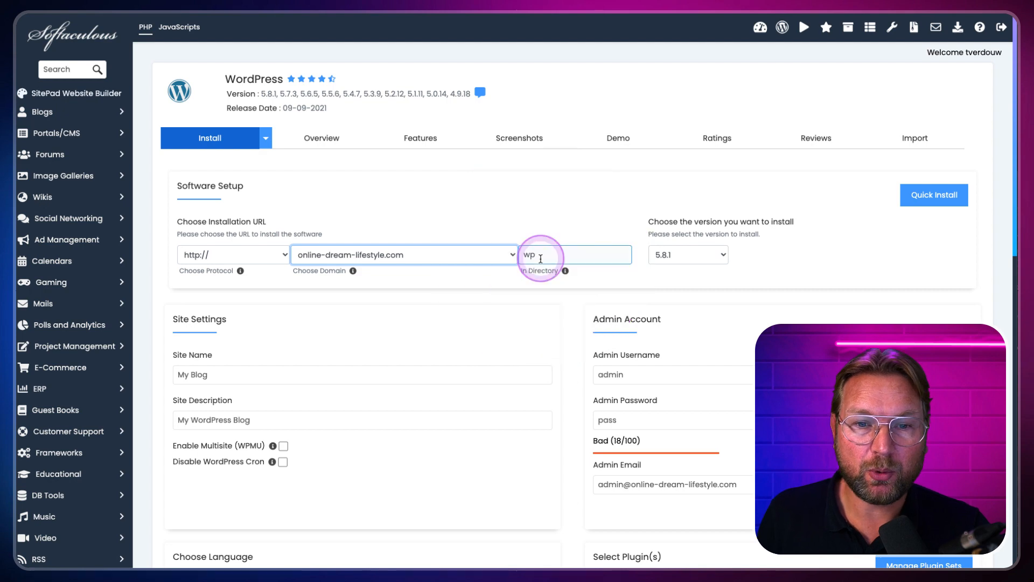
{"action": "left_click_drag", "start_coordinate": [541, 259], "coordinate": [508, 257]}
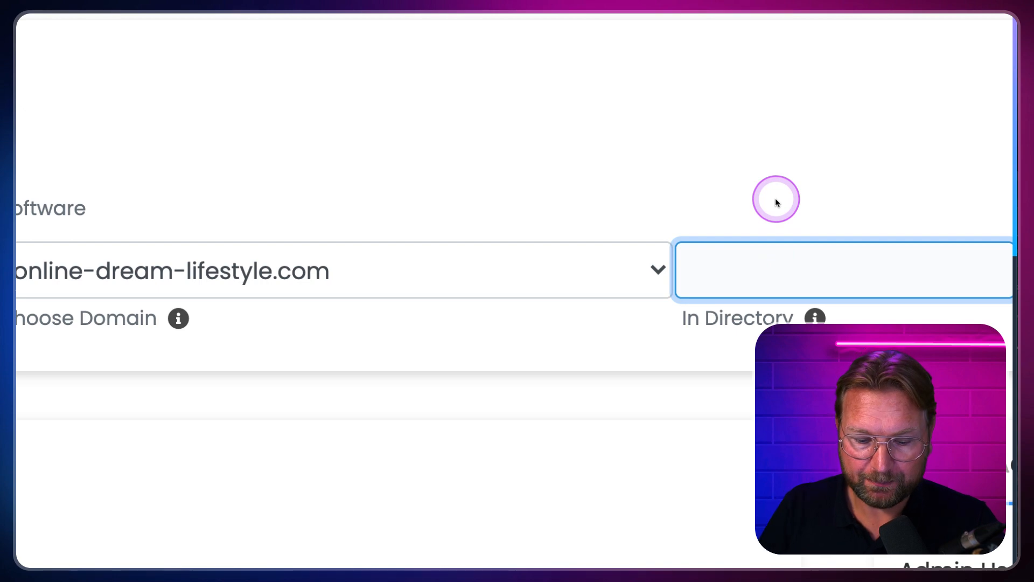
{"action": "type", "text": "sub"}
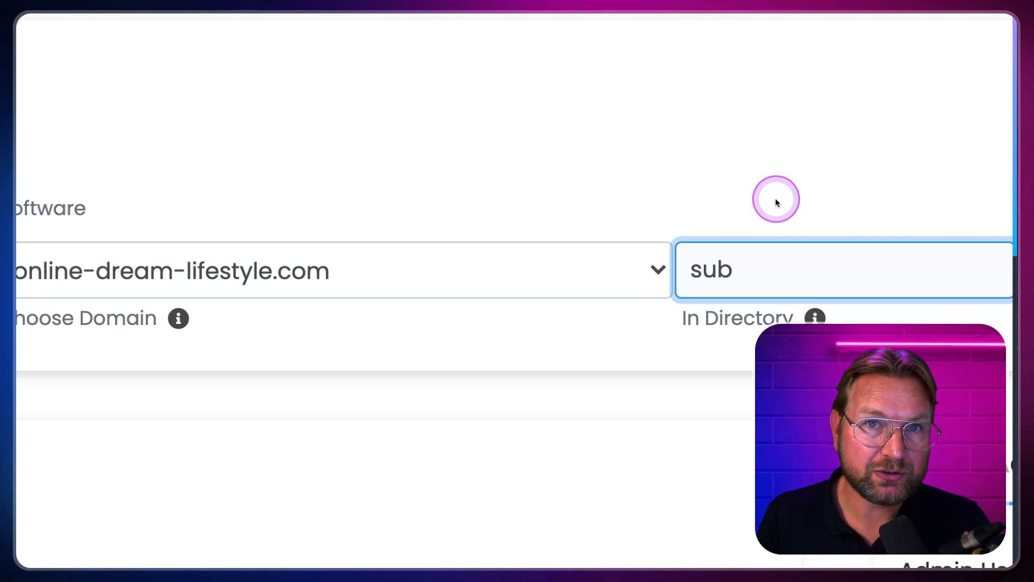
{"action": "key", "text": "BackSpace"}
{"action": "key", "text": "BackSpace"}
{"action": "key", "text": "BackSpace"}
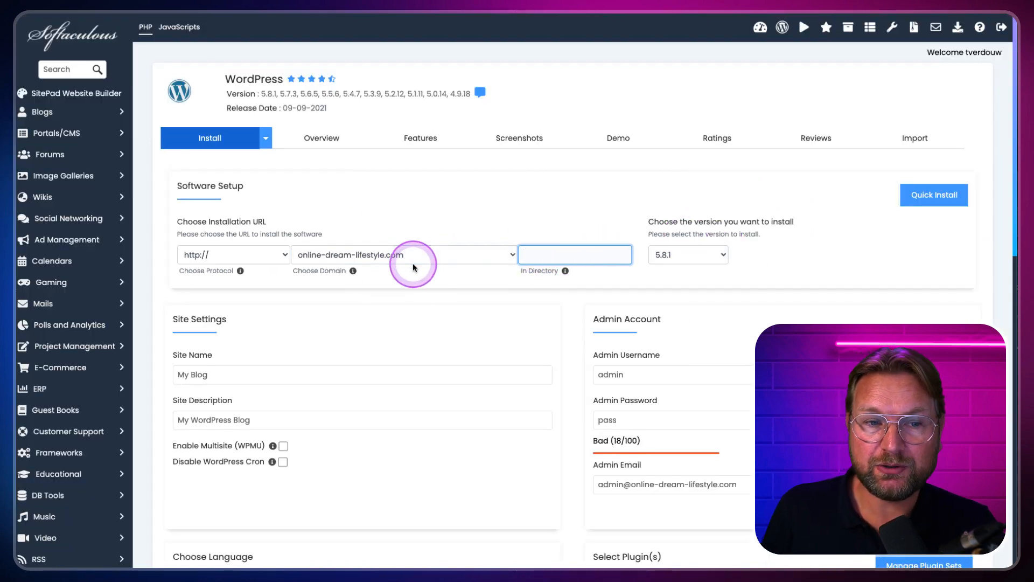
{"action": "left_click", "coordinate": [226, 256]}
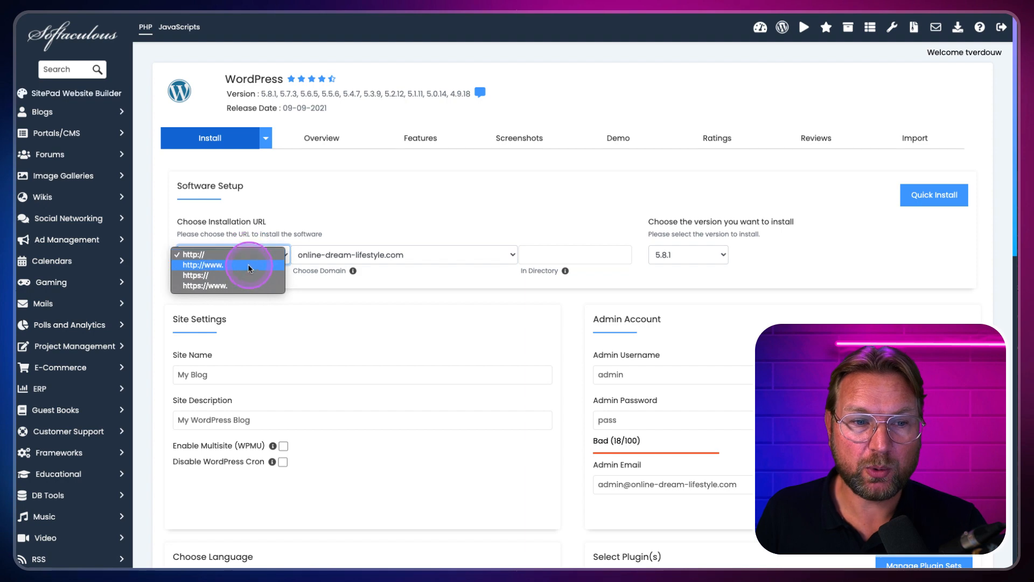
{"action": "left_click", "coordinate": [241, 276]}
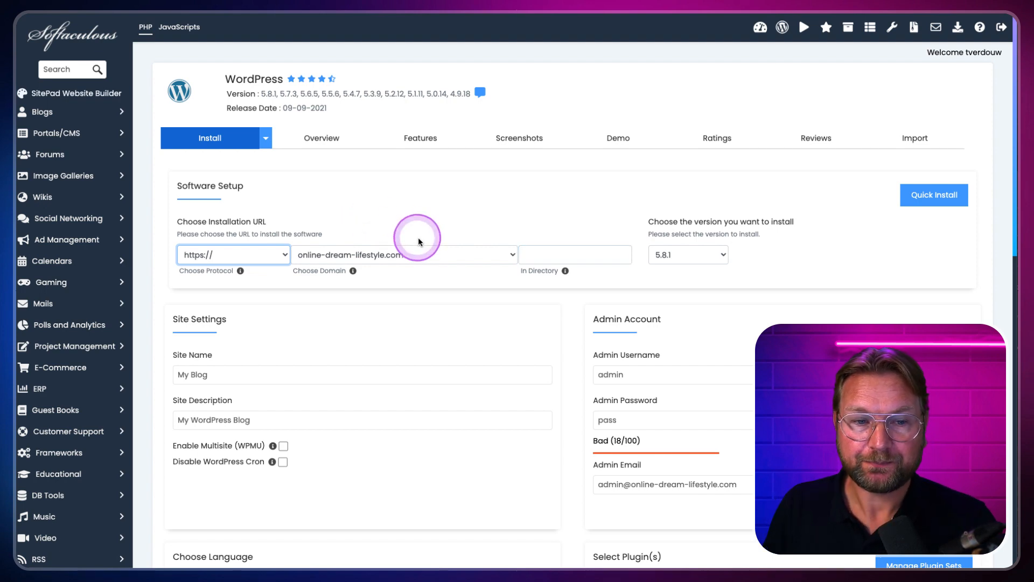
Step: Set site name 'A Lawyer For All' and description 'A lawyers website'
{"action": "scroll", "coordinate": [421, 238], "scroll_direction": "down", "scroll_amount": 4}
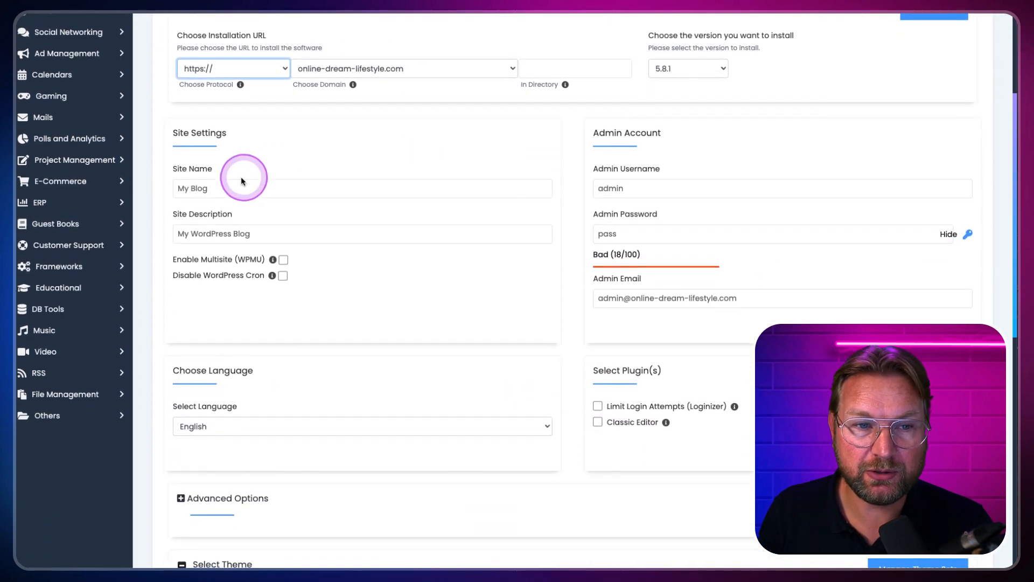
{"action": "left_click_drag", "start_coordinate": [242, 185], "coordinate": [164, 185]}
{"action": "left_click", "coordinate": [256, 200]}
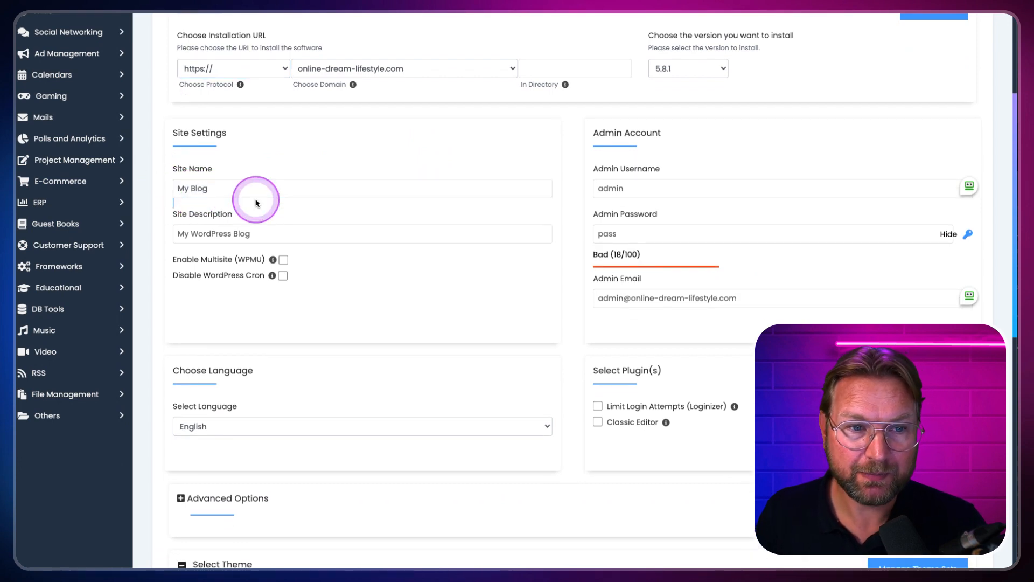
{"action": "triple_click", "coordinate": [254, 195]}
{"action": "type", "text": "A "}
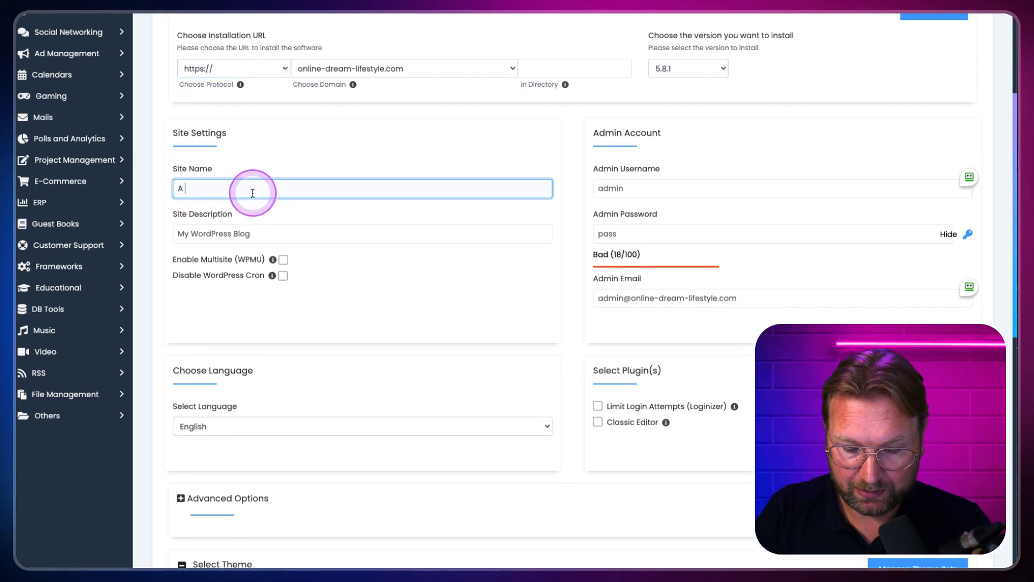
{"action": "type", "text": "Lawyer"}
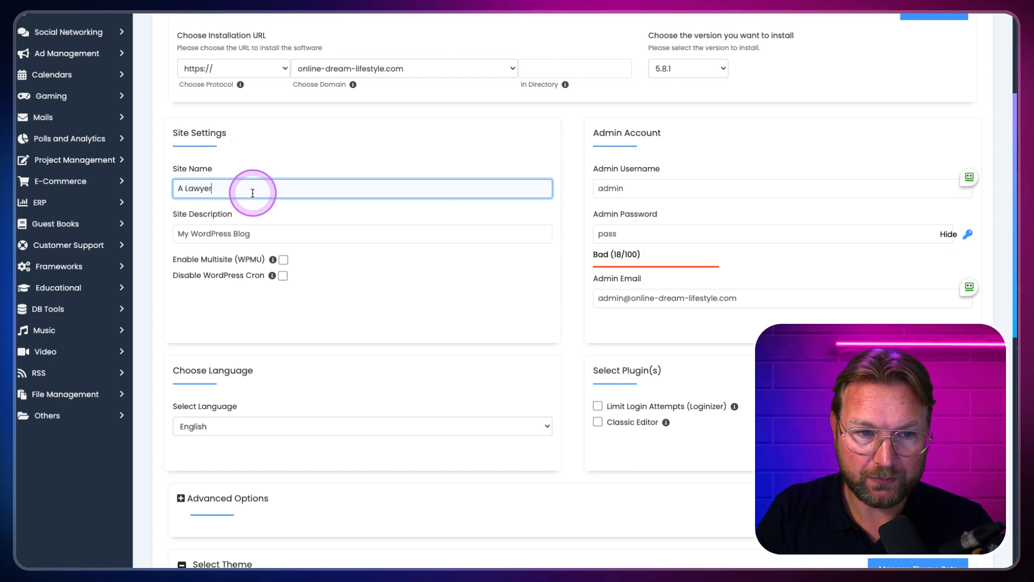
{"action": "type", "text": " For All"}
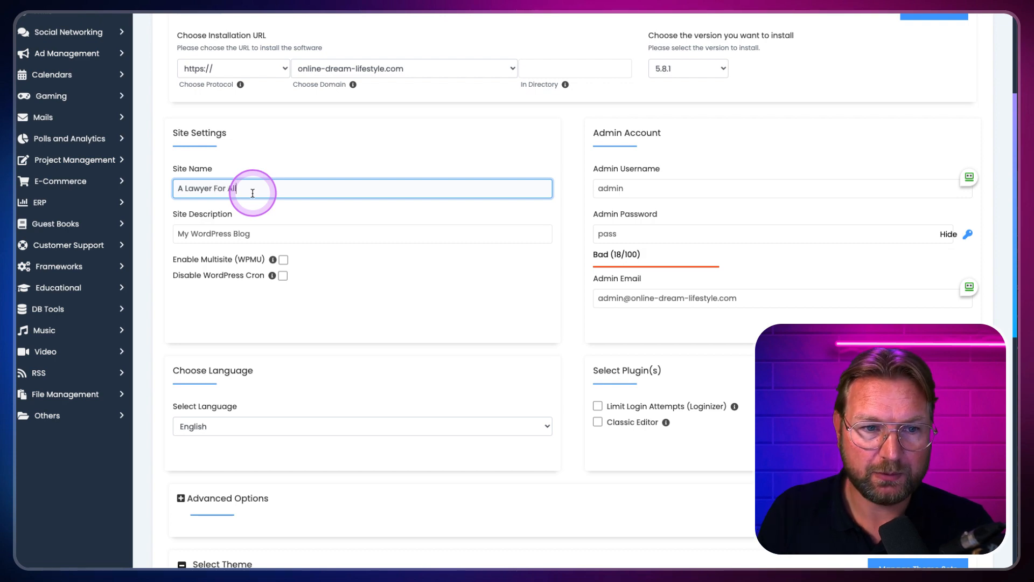
{"action": "triple_click", "coordinate": [247, 232]}
{"action": "type", "text": "A"}
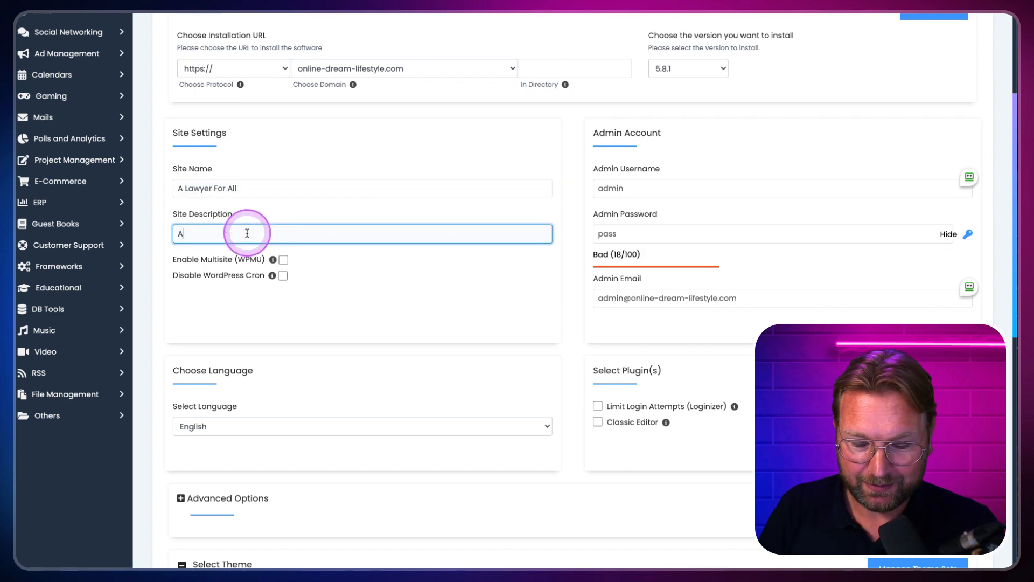
{"action": "type", "text": " law"}
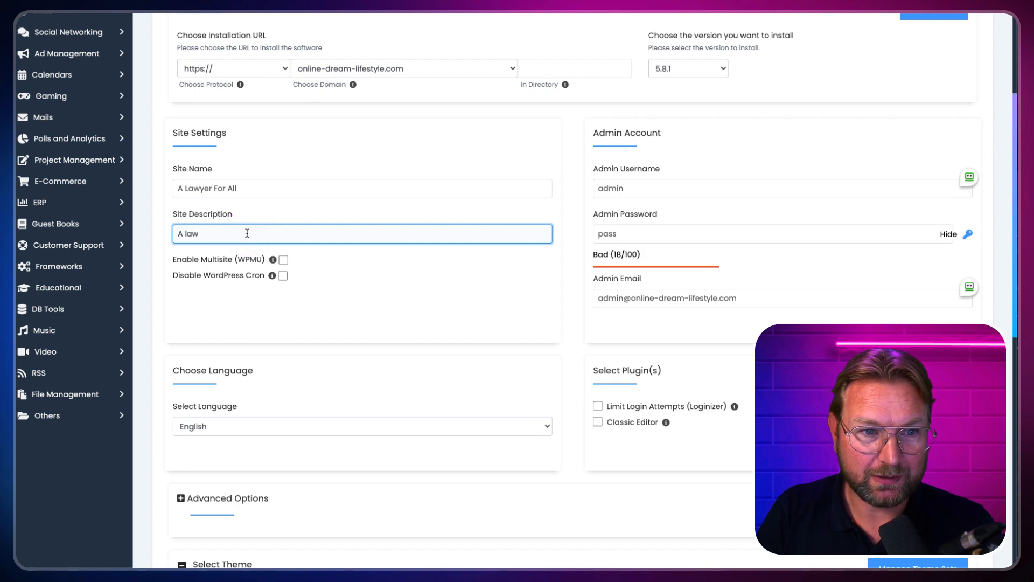
{"action": "left_click", "coordinate": [248, 233]}
{"action": "type", "text": "yers website"}
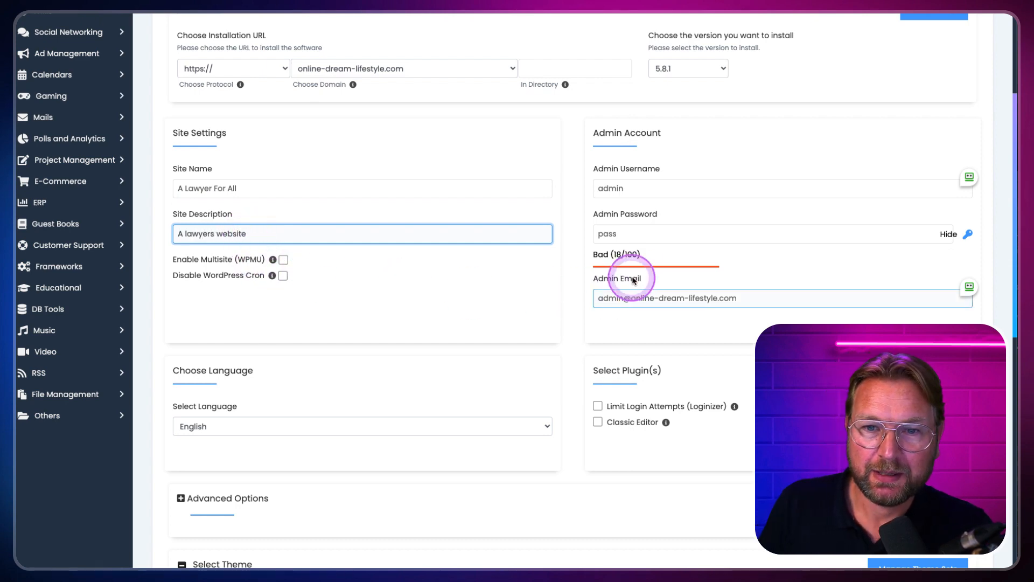
Step: Replace the admin username and set a new admin password
{"action": "left_click", "coordinate": [647, 187]}
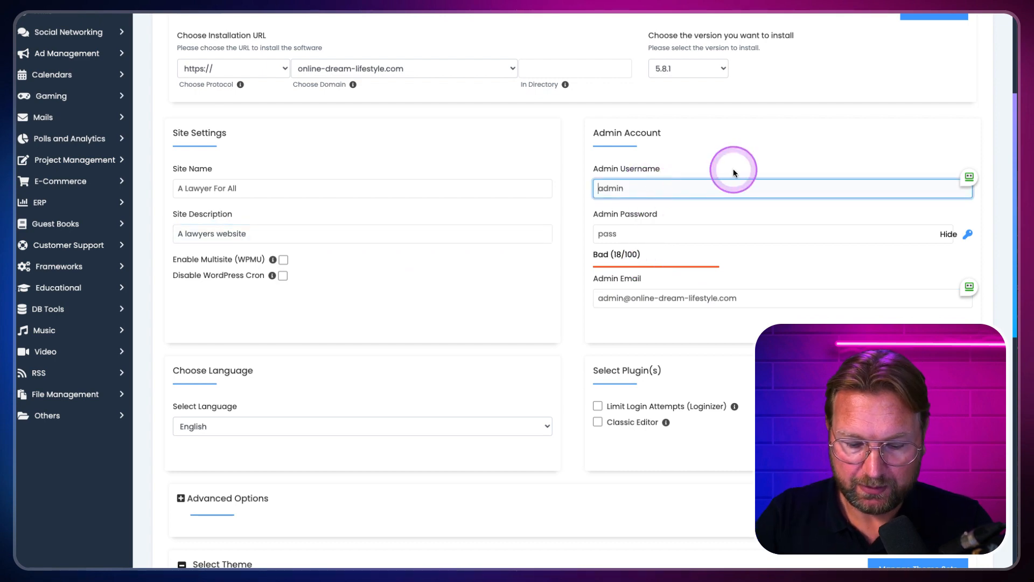
{"action": "key", "text": "Home"}
{"action": "type", "text": "Tim"}
{"action": "left_click_drag", "start_coordinate": [692, 189], "coordinate": [591, 188]}
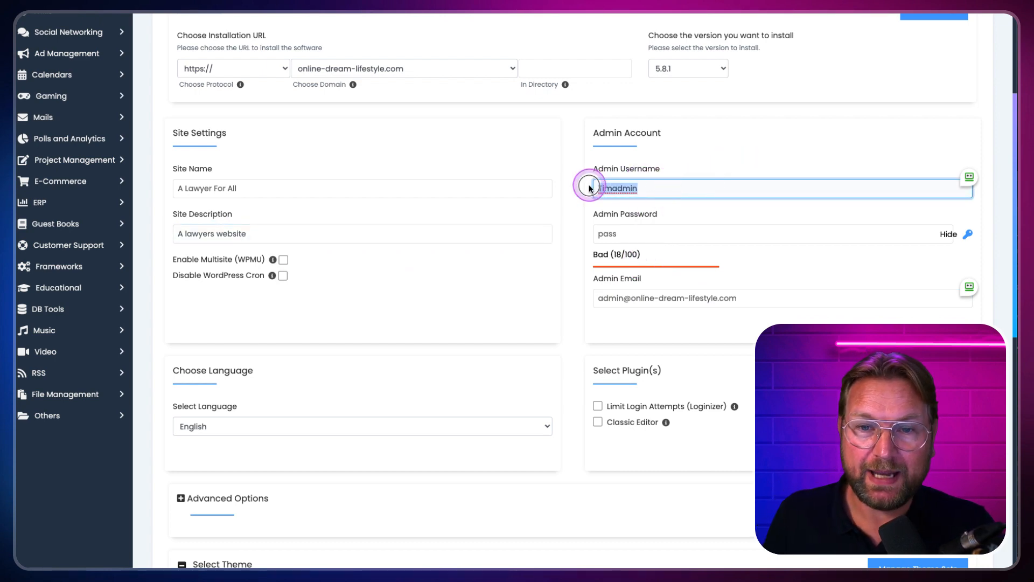
{"action": "type", "text": "Tim"}
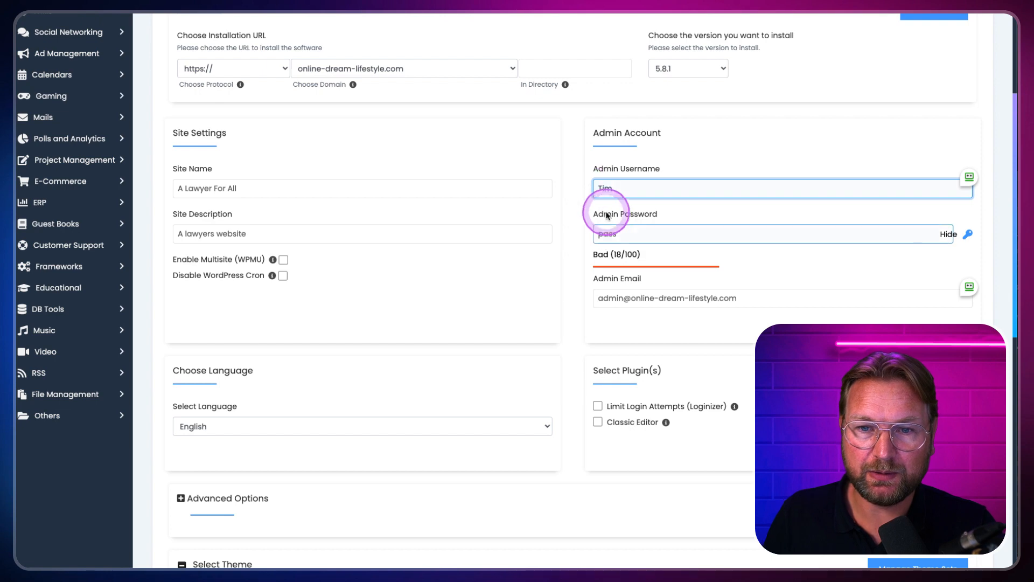
{"action": "left_click", "coordinate": [627, 234]}
{"action": "key", "text": "BackSpace"}
{"action": "key", "text": "BackSpace"}
{"action": "key", "text": "BackSpace"}
{"action": "key", "text": "BackSpace"}
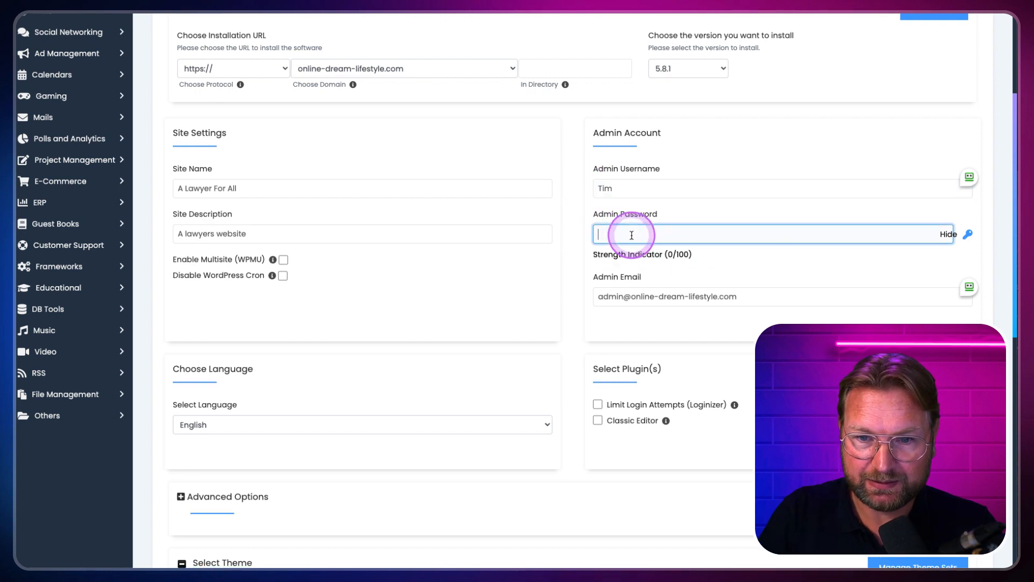
{"action": "type", "text": "Pass123"}
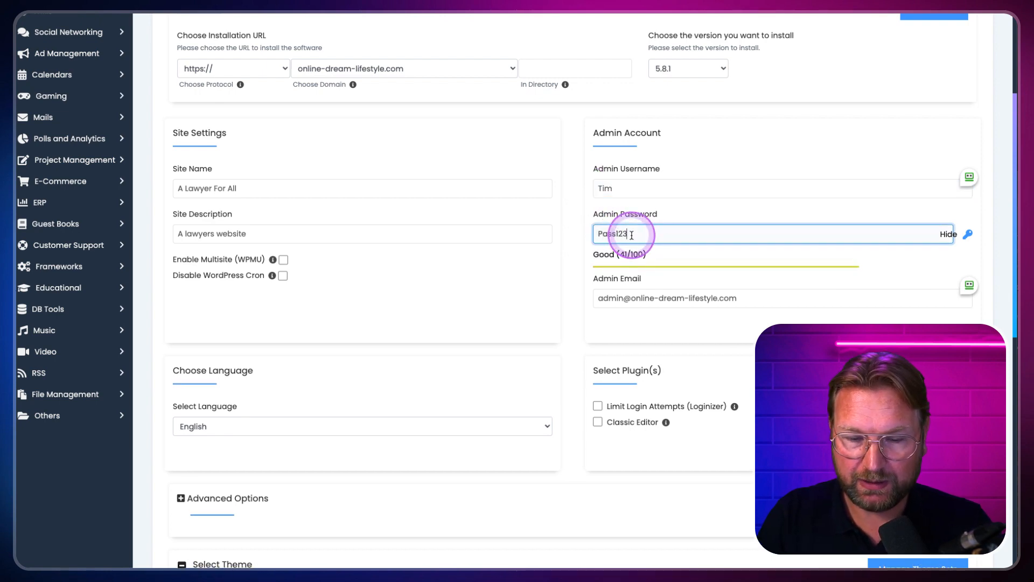
{"action": "scroll", "coordinate": [611, 278], "scroll_direction": "down", "scroll_amount": 2}
{"action": "scroll", "coordinate": [611, 277], "scroll_direction": "down", "scroll_amount": 1}
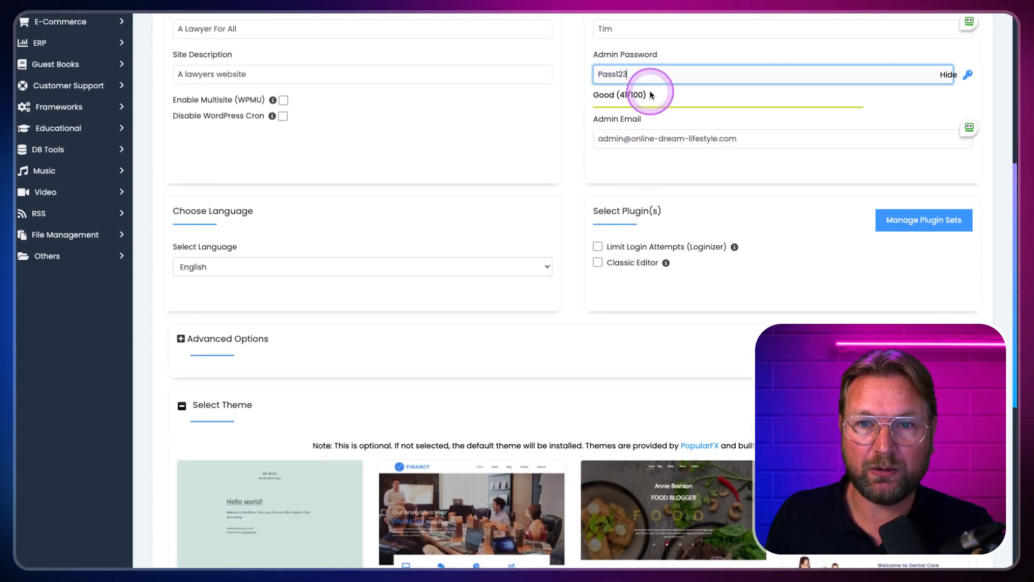
{"action": "left_click_drag", "start_coordinate": [655, 76], "coordinate": [581, 78]}
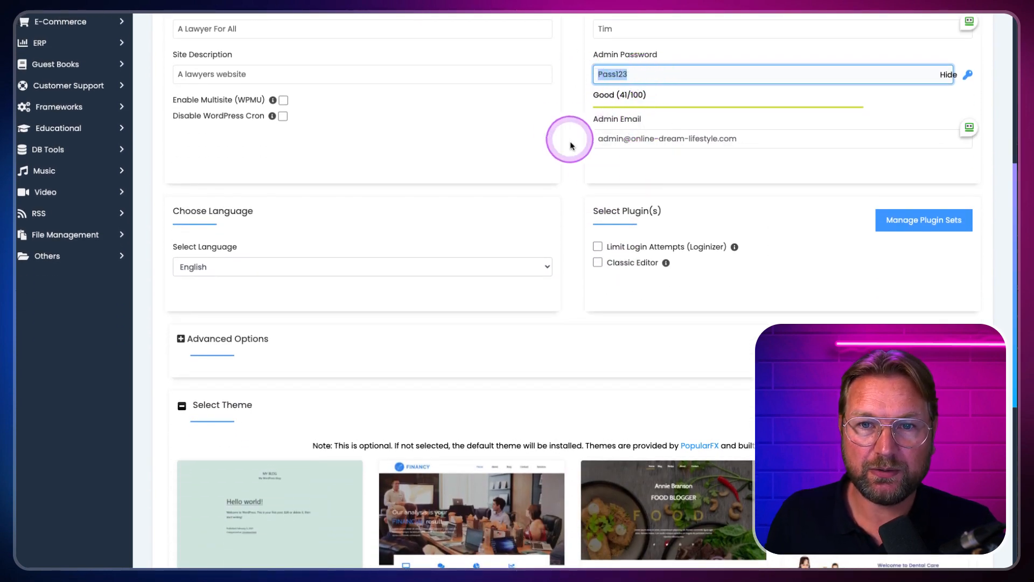
{"action": "left_click", "coordinate": [622, 140]}
{"action": "scroll", "coordinate": [622, 142], "scroll_direction": "down", "scroll_amount": 4}
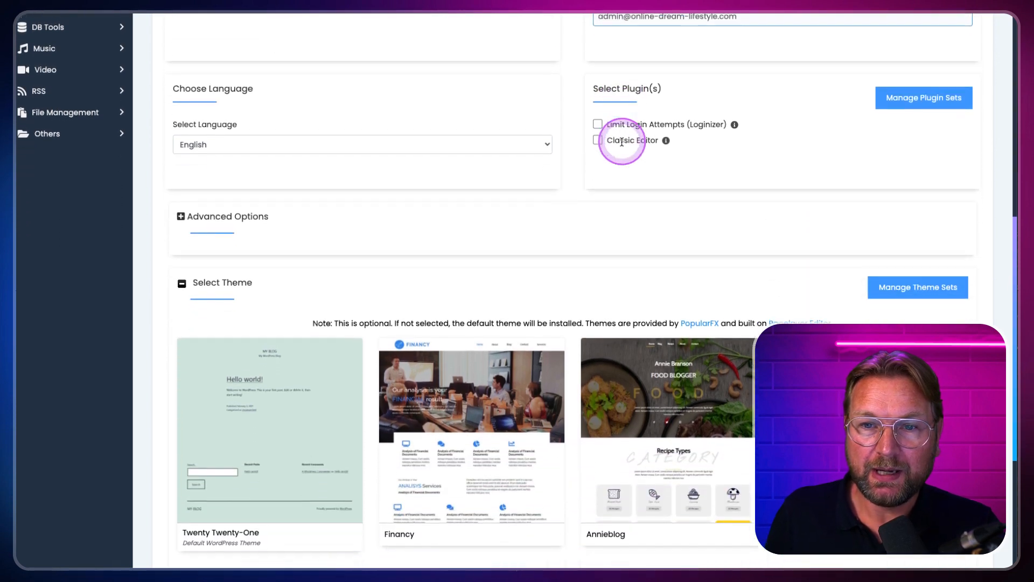
Step: Install WordPress, dismiss the RoboForm save prompt, and open the new site's front page
{"action": "scroll", "coordinate": [622, 141], "scroll_direction": "down", "scroll_amount": 2}
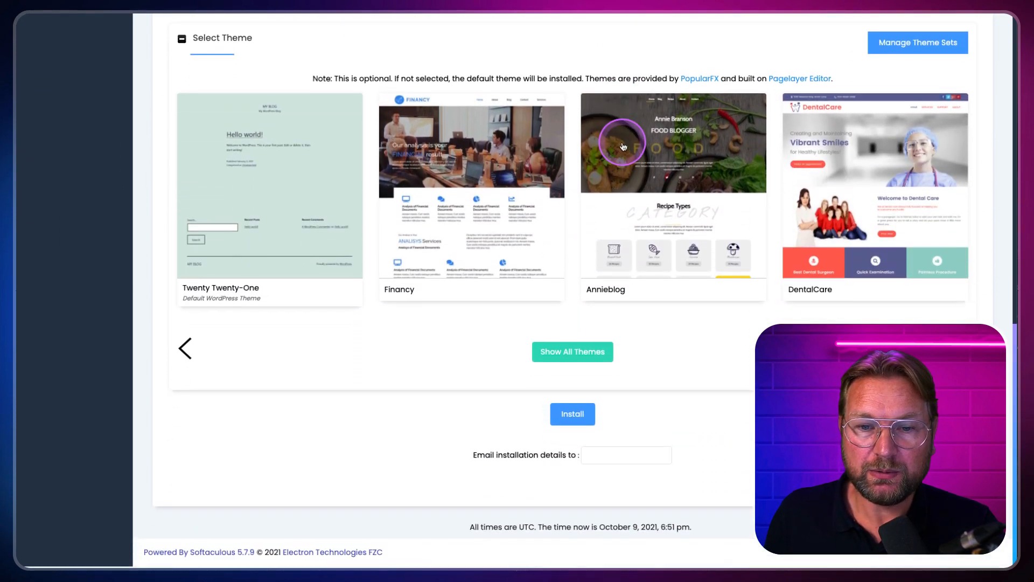
{"action": "left_click", "coordinate": [564, 416]}
{"action": "scroll", "coordinate": [625, 297], "scroll_direction": "up", "scroll_amount": 1}
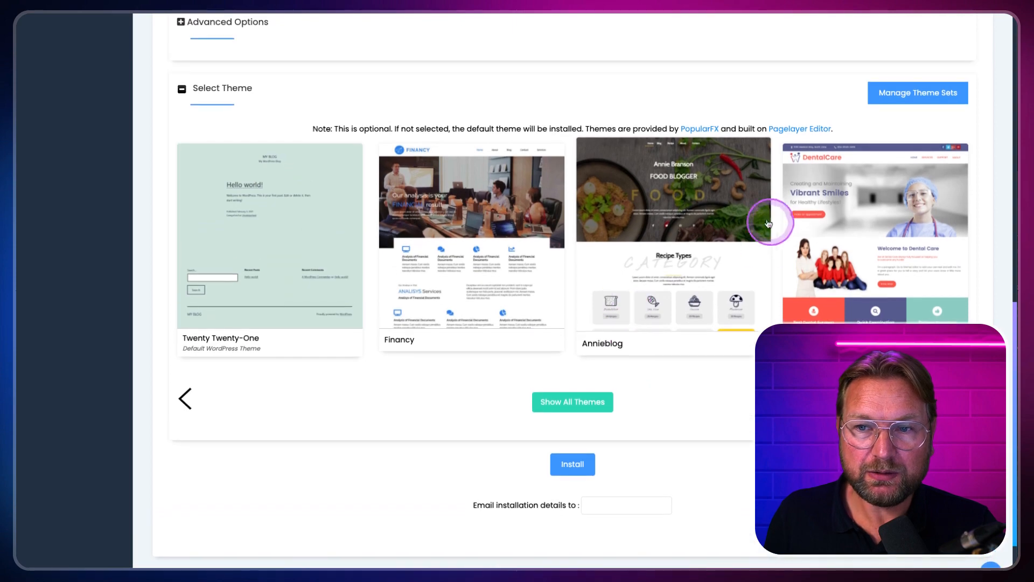
{"action": "left_click", "coordinate": [626, 218]}
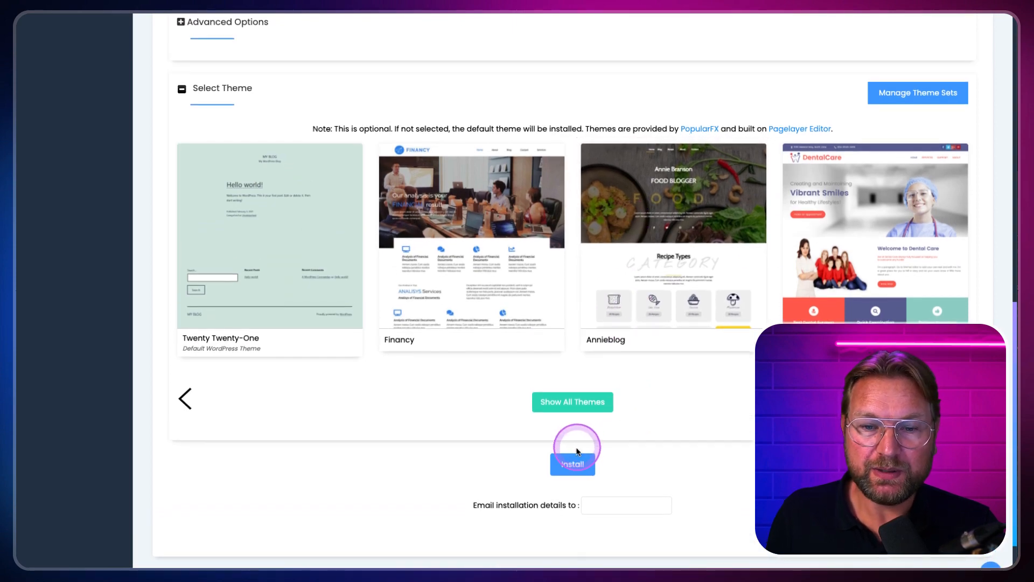
{"action": "left_click", "coordinate": [573, 465]}
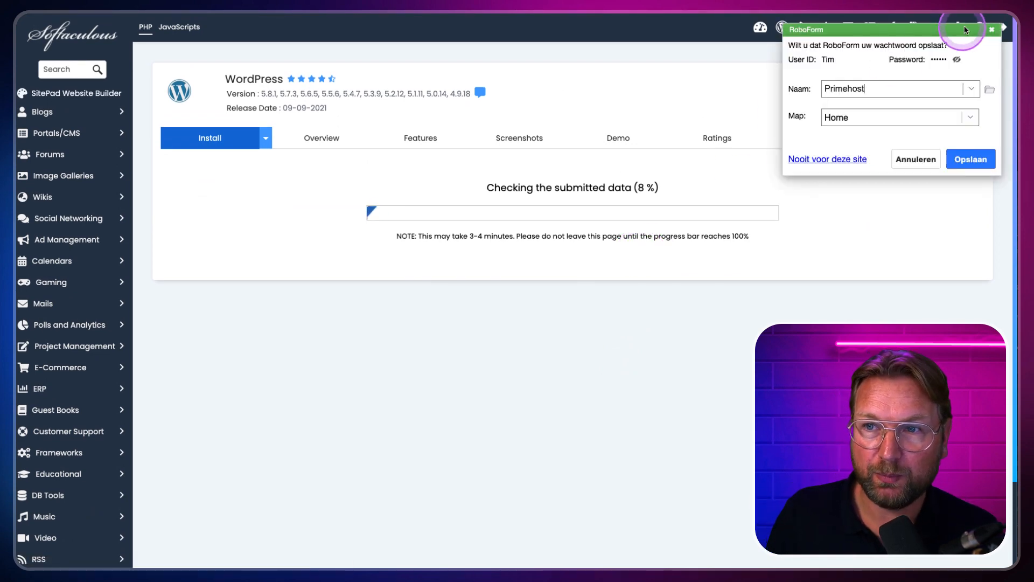
{"action": "left_click", "coordinate": [992, 29]}
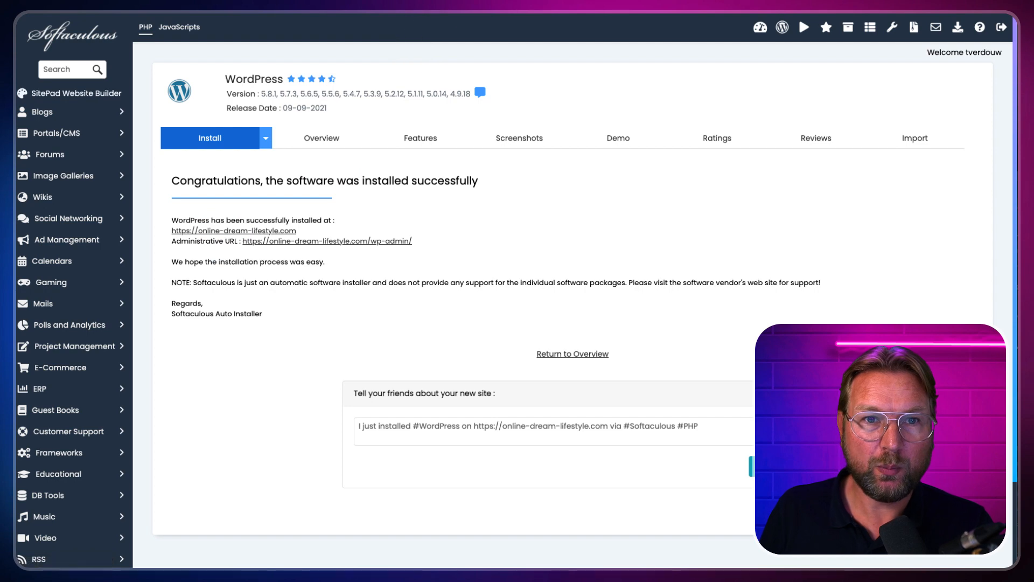
{"action": "left_click", "coordinate": [413, 18]}
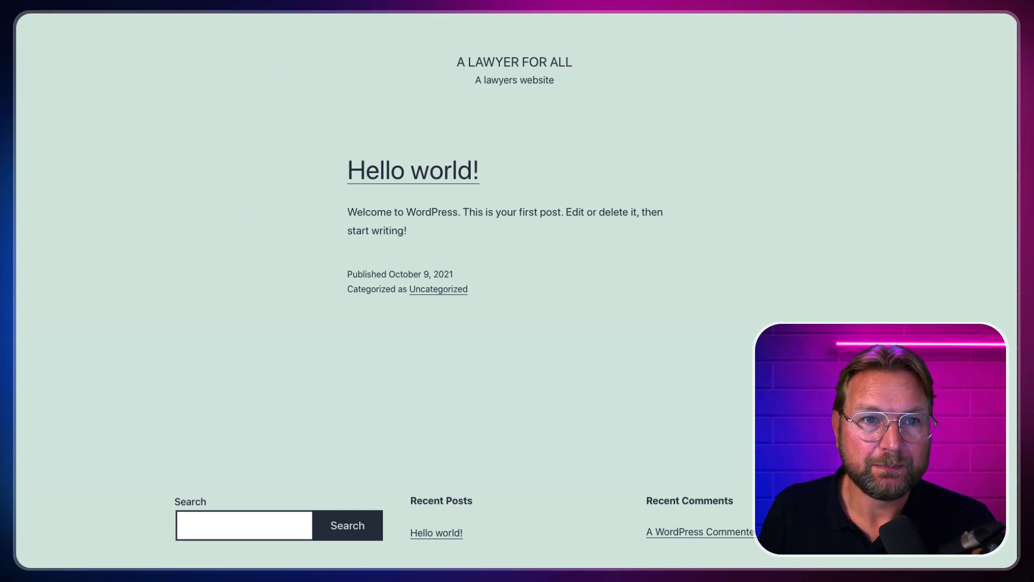
Step: Go back to the Softaculous success page and open the A Lawyer For All admin Dashboard
{"action": "left_click", "coordinate": [253, 14]}
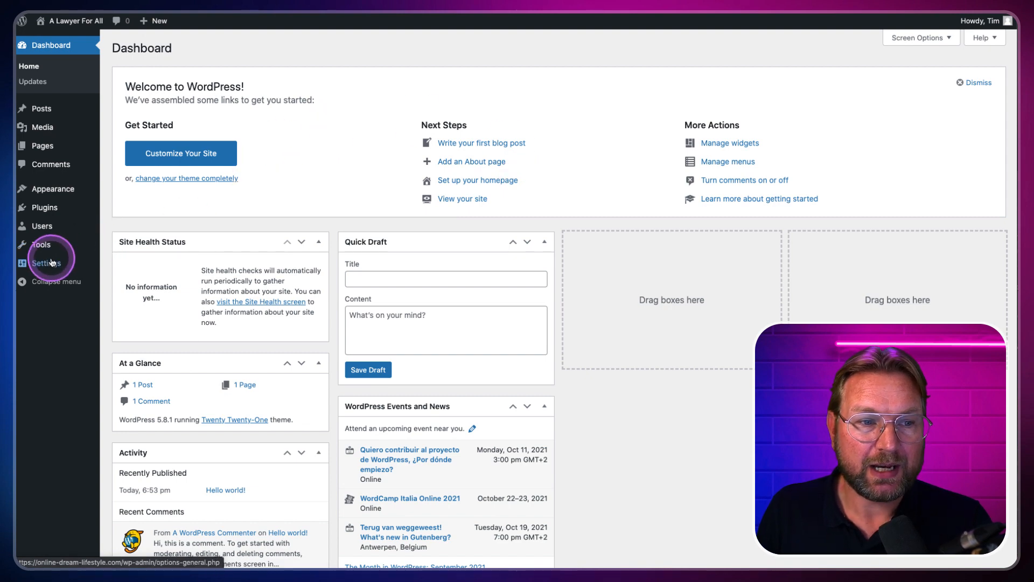
{"action": "mouse_move", "coordinate": [47, 269]}
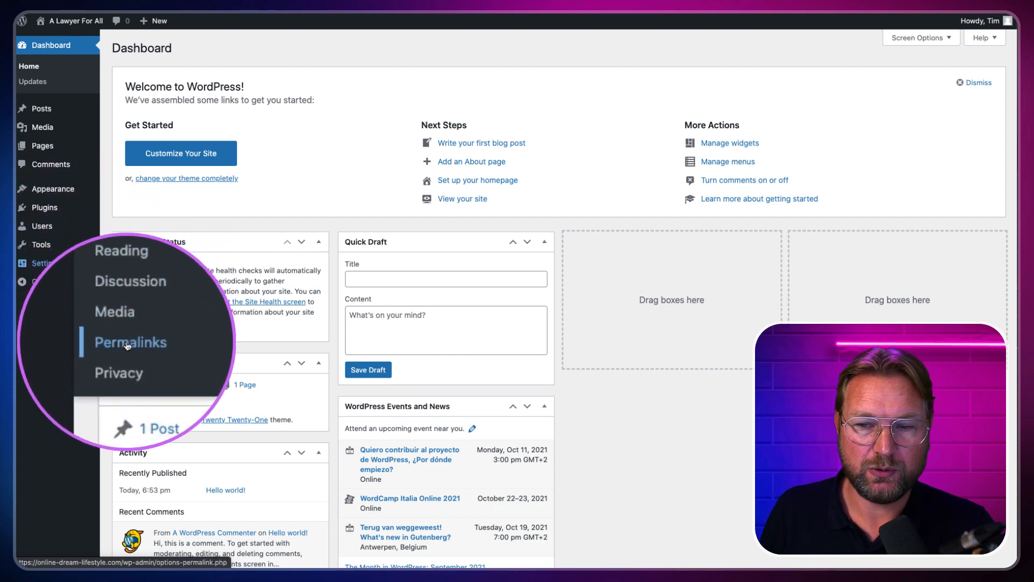
Step: Switch permalinks to the Post name structure /%postname%/ and save the change
{"action": "left_click", "coordinate": [128, 344]}
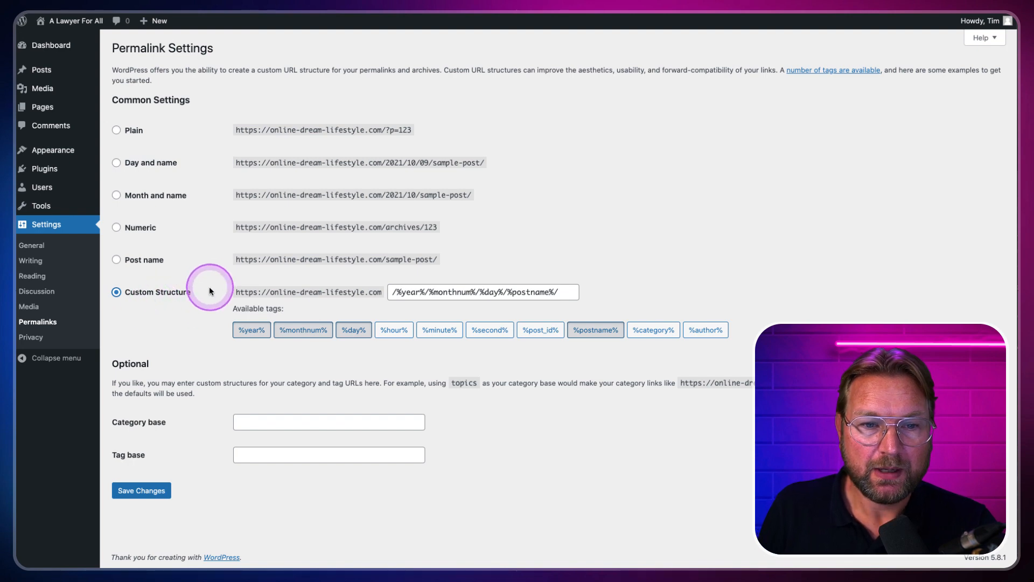
{"action": "left_click", "coordinate": [123, 262]}
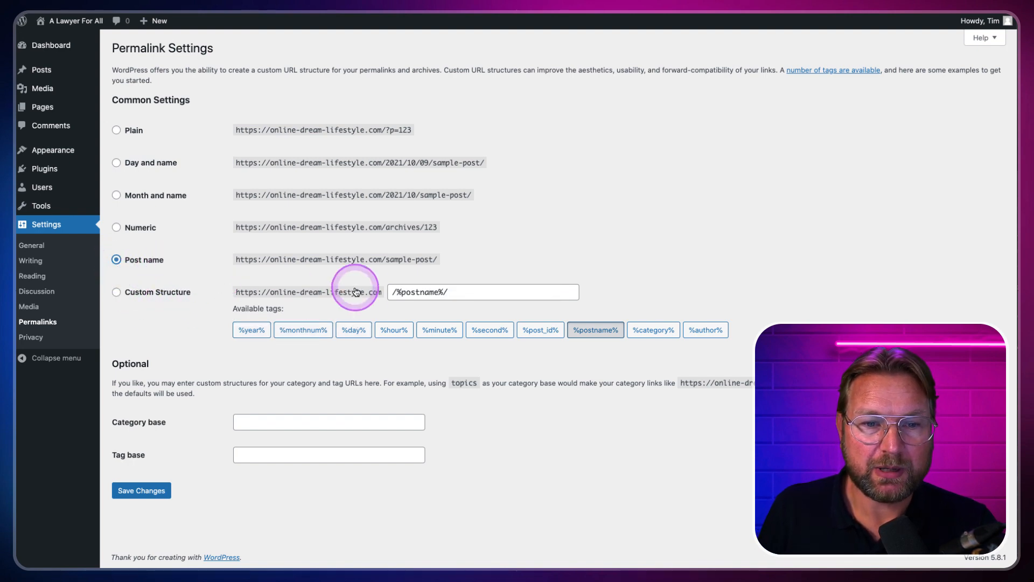
{"action": "left_click_drag", "start_coordinate": [479, 294], "coordinate": [377, 292]}
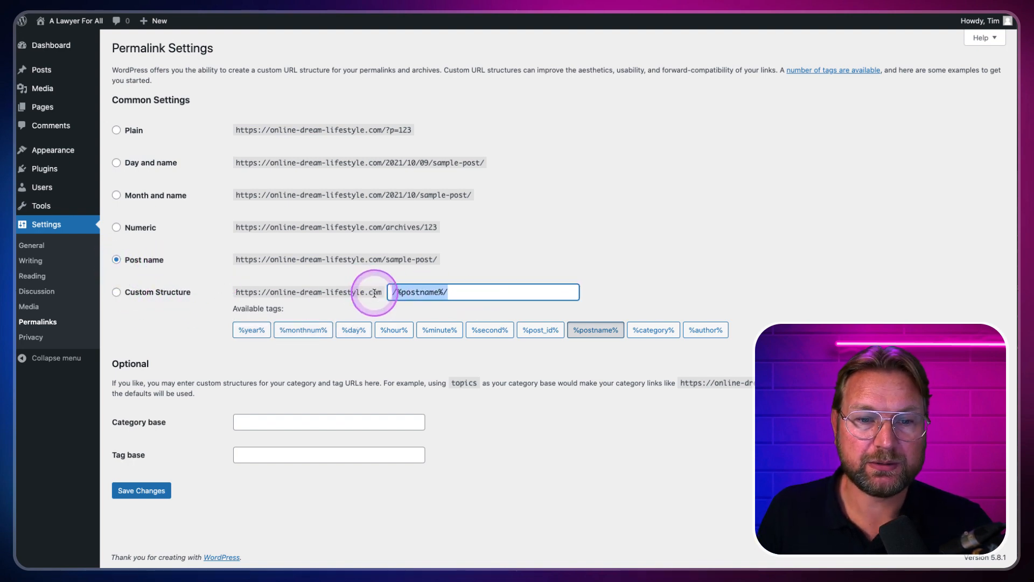
{"action": "left_click", "coordinate": [117, 261]}
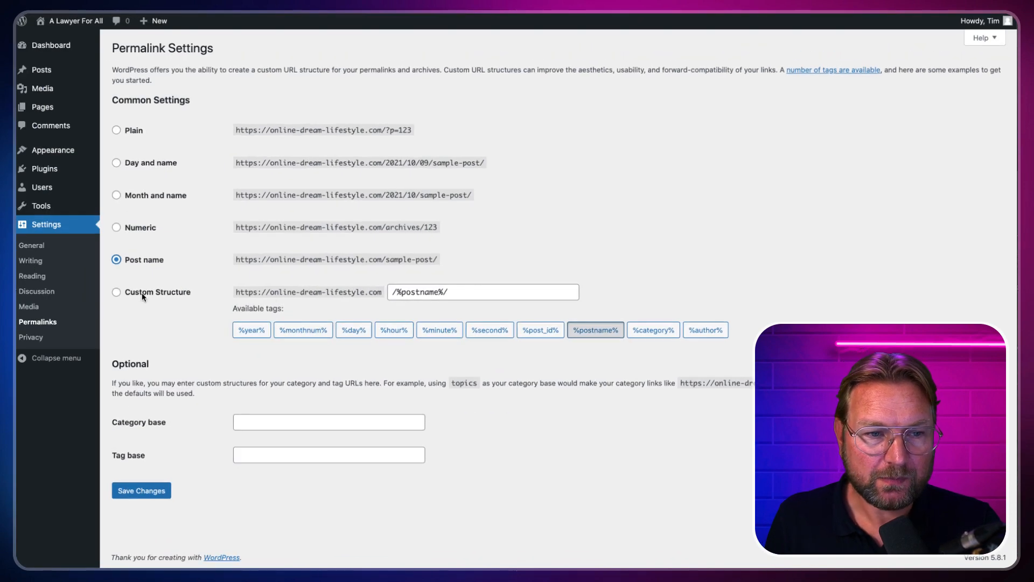
{"action": "left_click", "coordinate": [142, 489]}
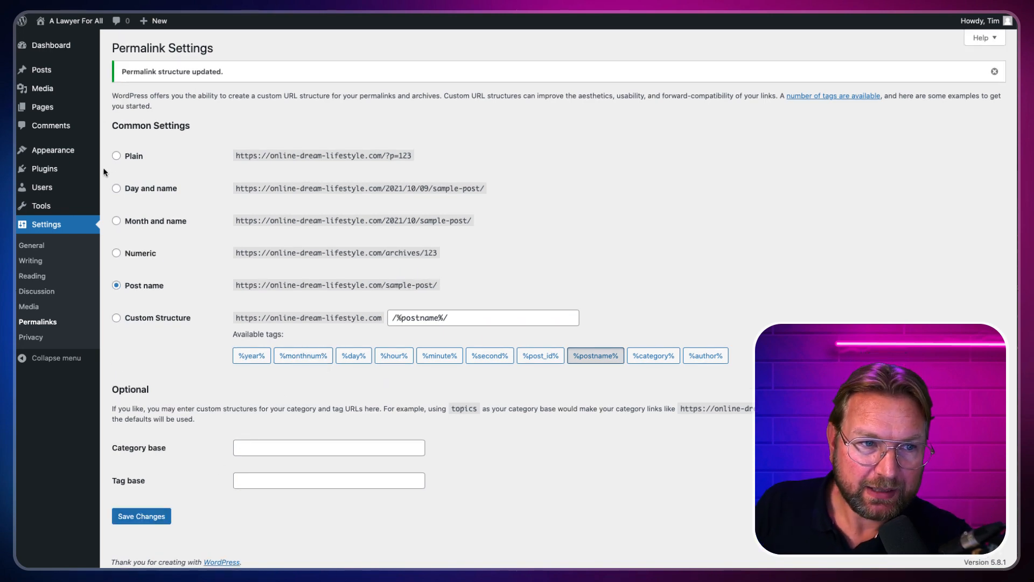
{"action": "mouse_move", "coordinate": [43, 156]}
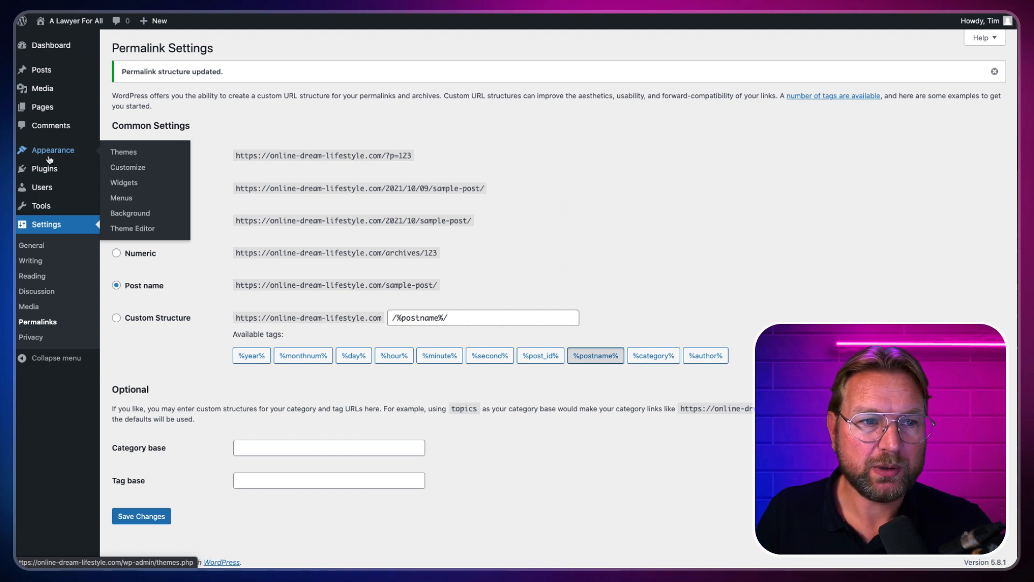
Step: Browse the popular themes under Add New Theme, preview Inspiro, then close it
{"action": "left_click", "coordinate": [131, 157]}
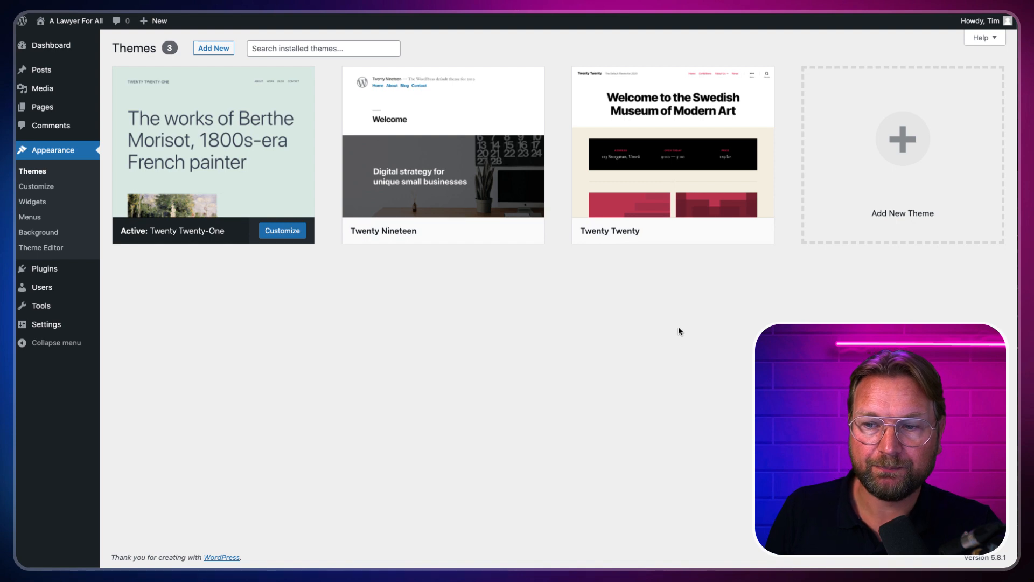
{"action": "left_click", "coordinate": [893, 141]}
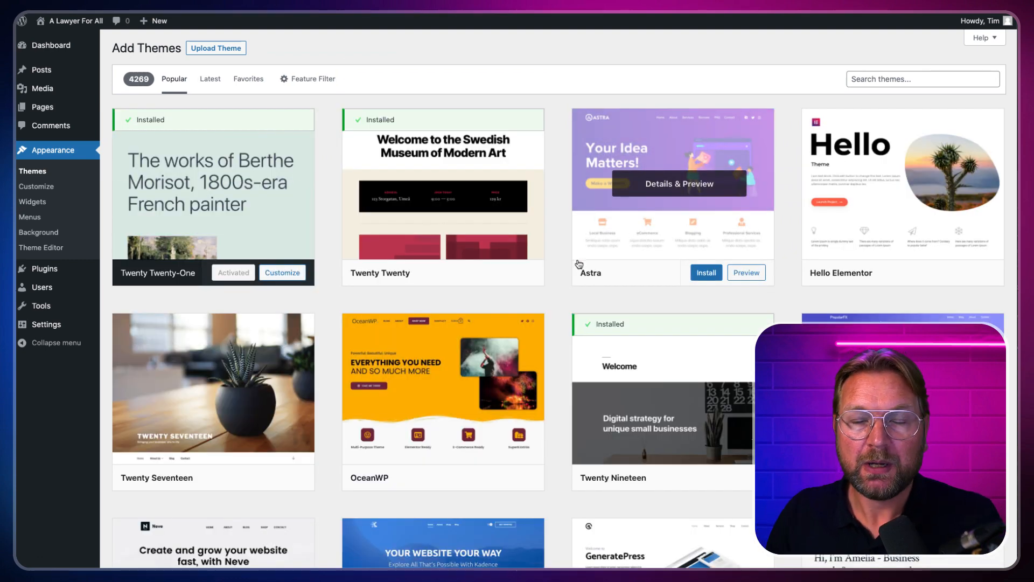
{"action": "scroll", "coordinate": [579, 264], "scroll_direction": "down", "scroll_amount": 5}
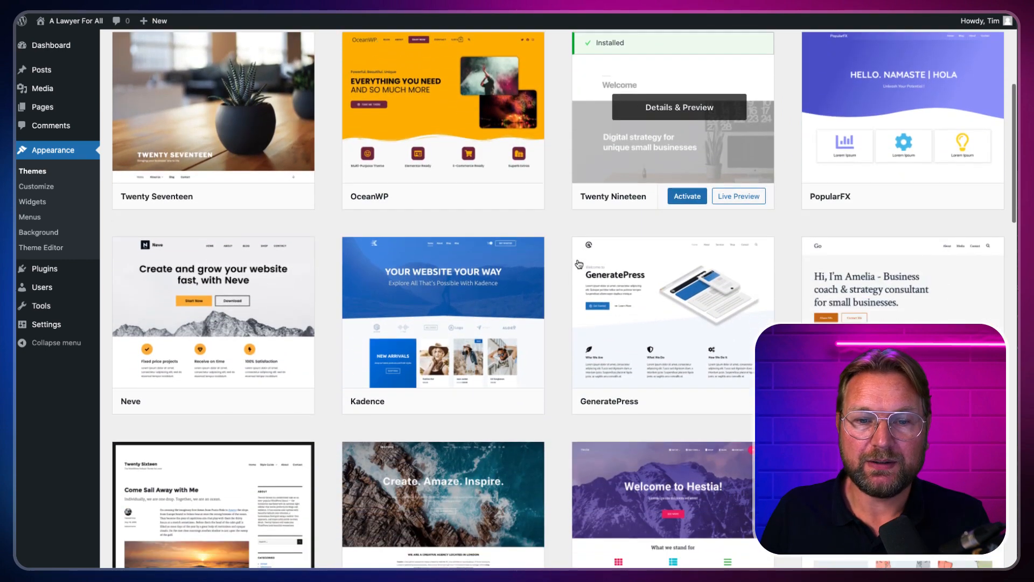
{"action": "scroll", "coordinate": [580, 264], "scroll_direction": "down", "scroll_amount": 4}
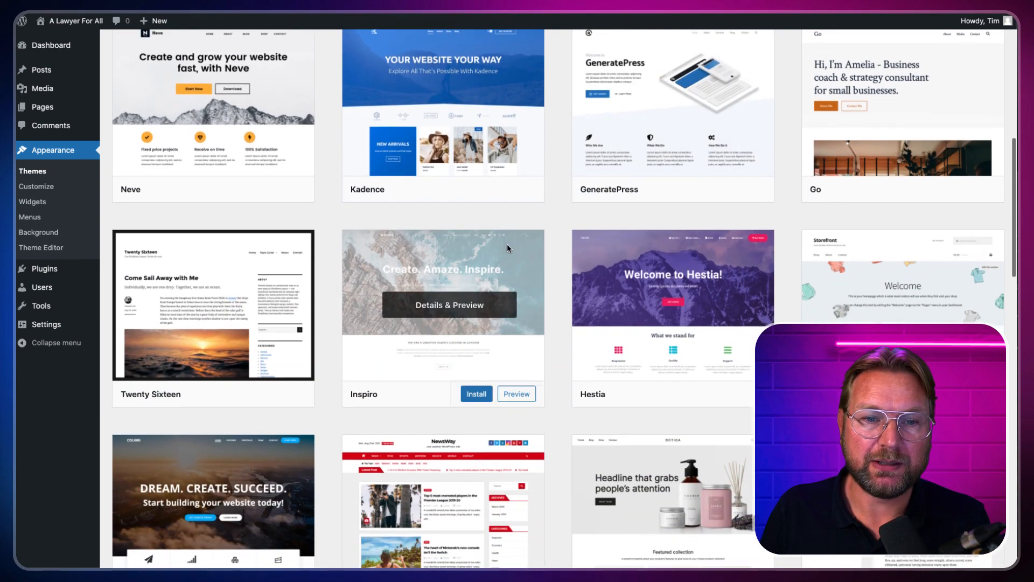
{"action": "left_click", "coordinate": [468, 276]}
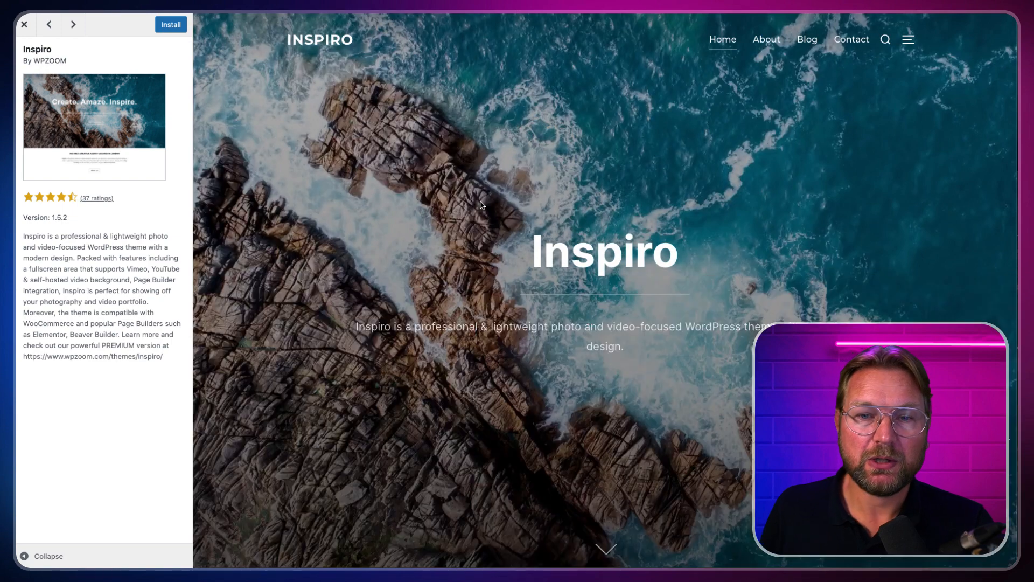
{"action": "left_click", "coordinate": [24, 24]}
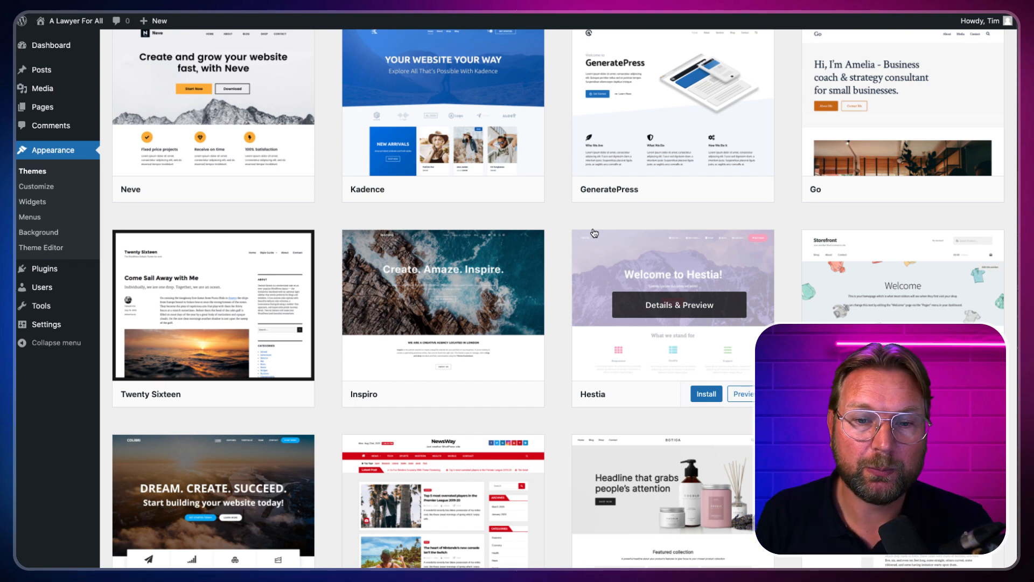
{"action": "scroll", "coordinate": [588, 259], "scroll_direction": "up", "scroll_amount": 10}
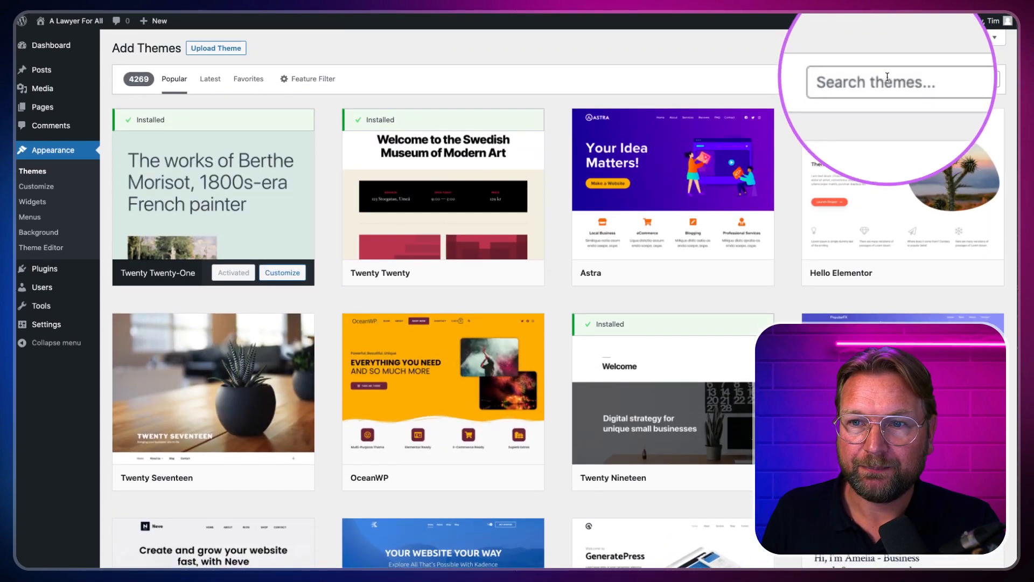
Step: Search the theme directory for 'architect design' and install the Architect Design theme
{"action": "left_click", "coordinate": [887, 78]}
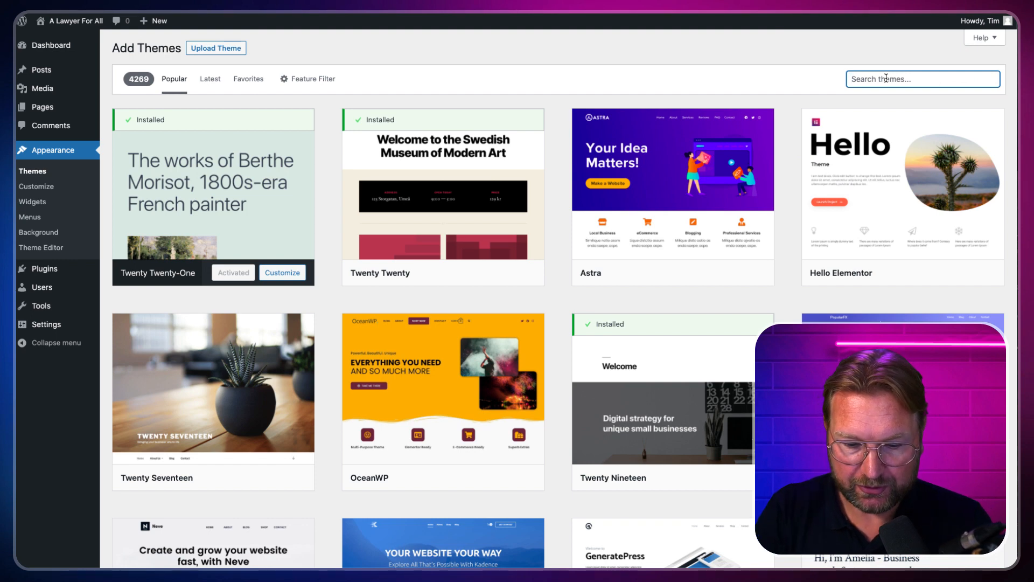
{"action": "type", "text": "architect design"}
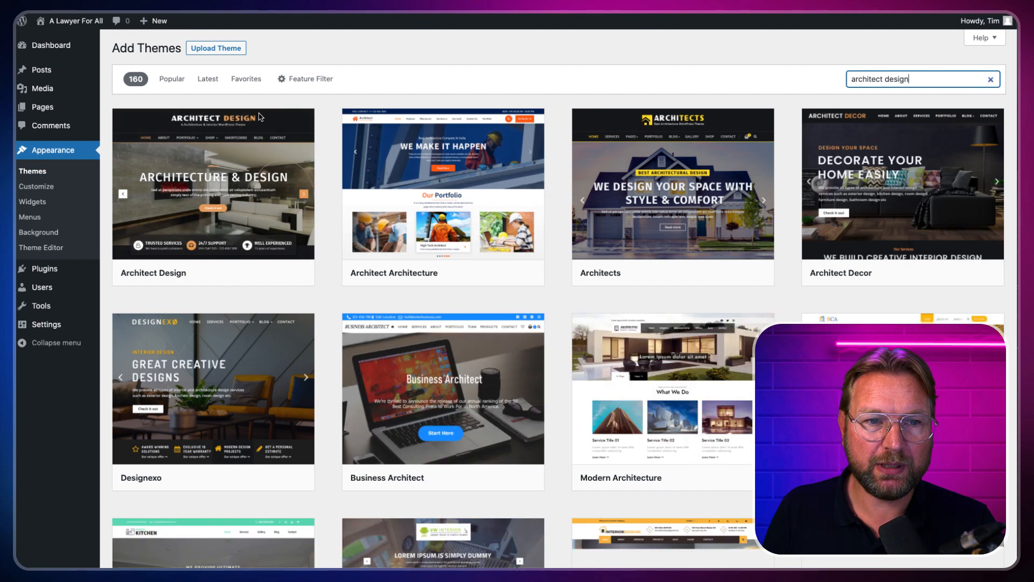
{"action": "mouse_move", "coordinate": [214, 151]}
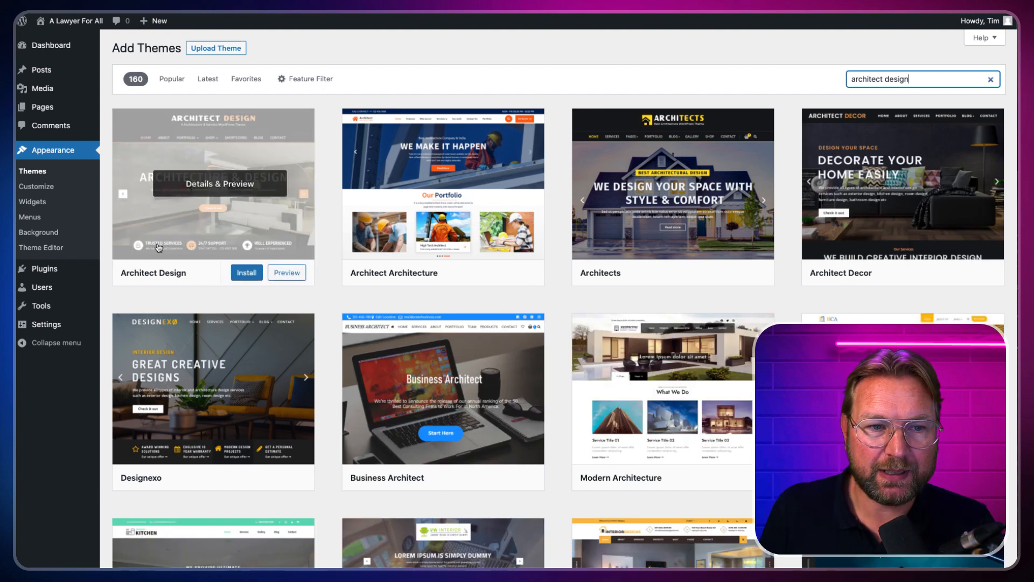
{"action": "left_click", "coordinate": [247, 275]}
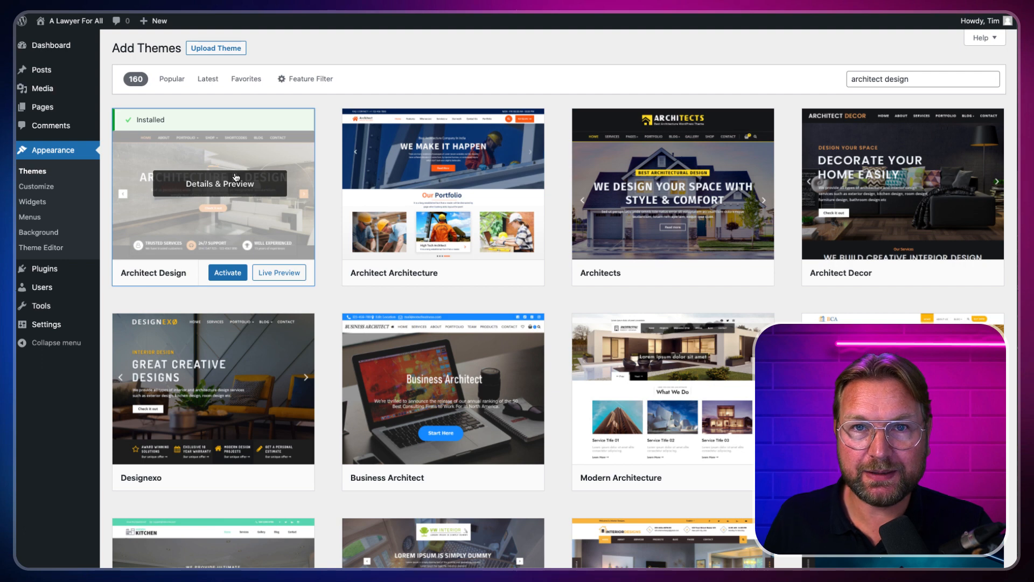
Step: Activate Architect Design and browse its dark front page with the city-skyline header
{"action": "left_click", "coordinate": [226, 276]}
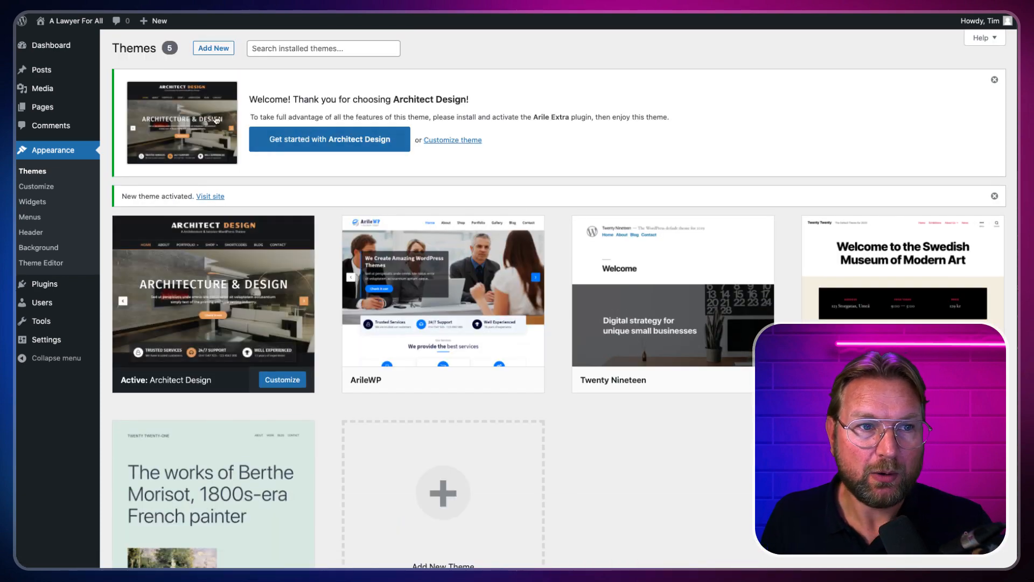
{"action": "mouse_move", "coordinate": [85, 29]}
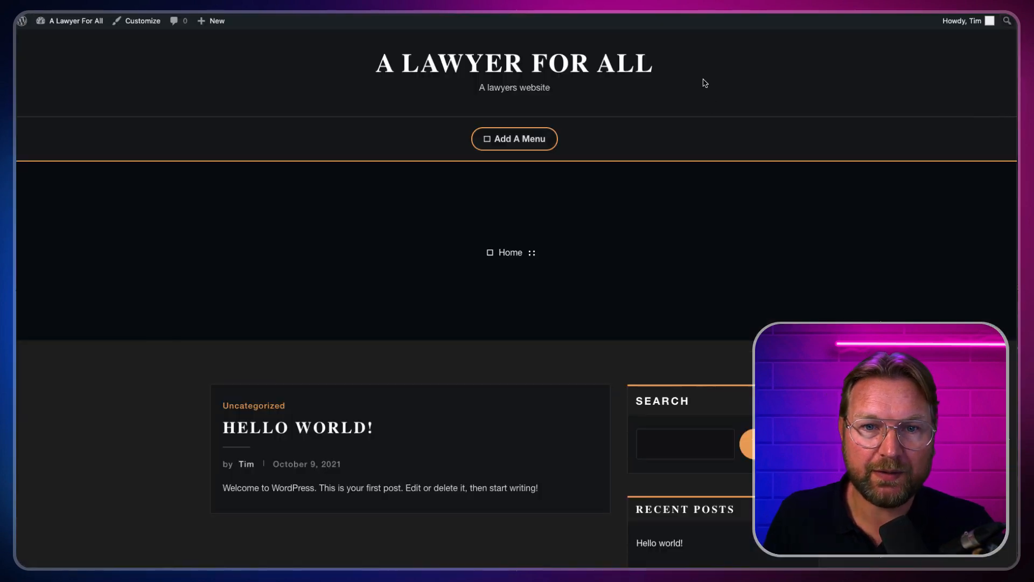
{"action": "scroll", "coordinate": [711, 124], "scroll_direction": "down", "scroll_amount": 5}
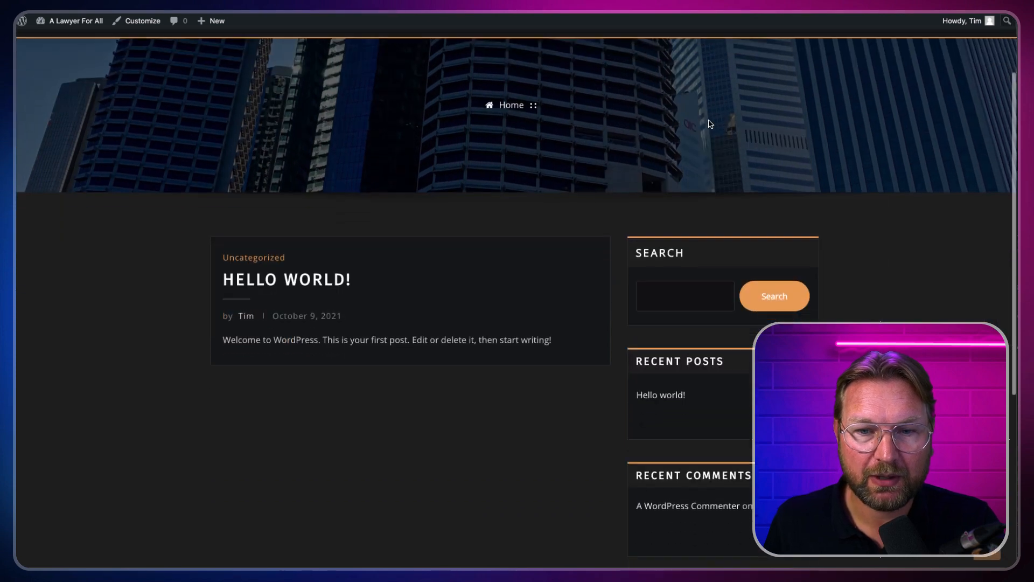
{"action": "scroll", "coordinate": [710, 124], "scroll_direction": "down", "scroll_amount": 4}
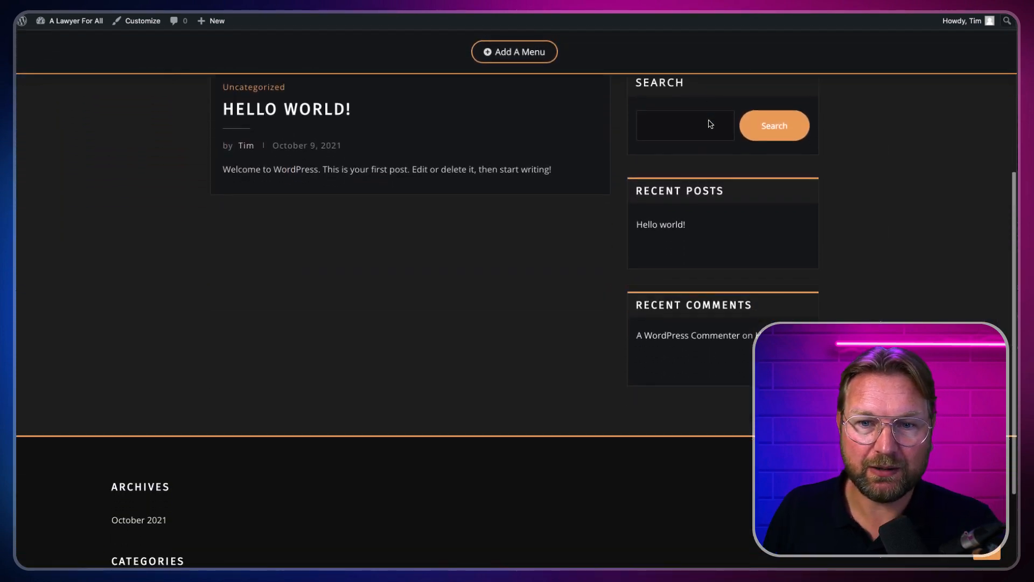
{"action": "scroll", "coordinate": [710, 124], "scroll_direction": "up", "scroll_amount": 9}
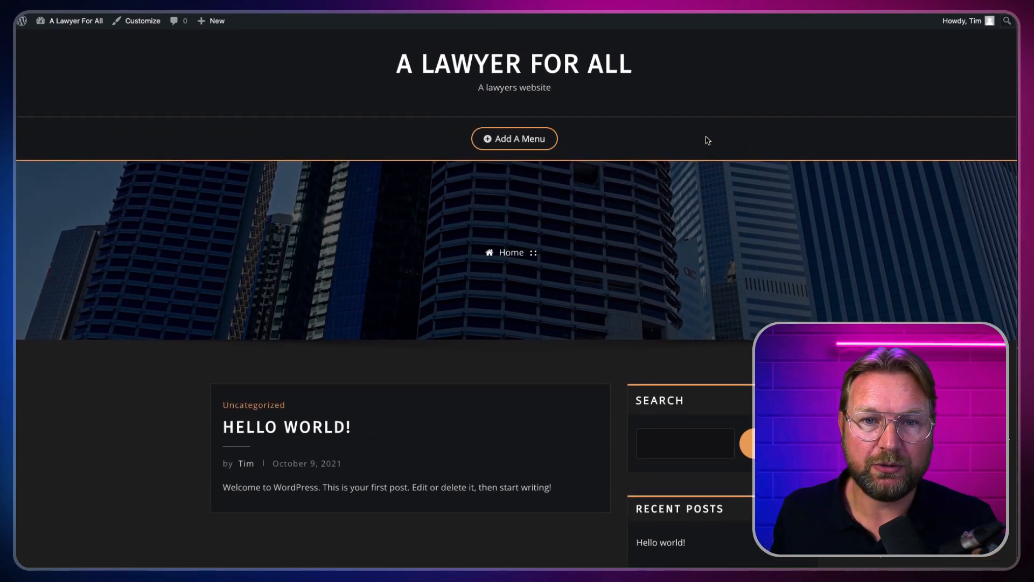
{"action": "left_click", "coordinate": [506, 140]}
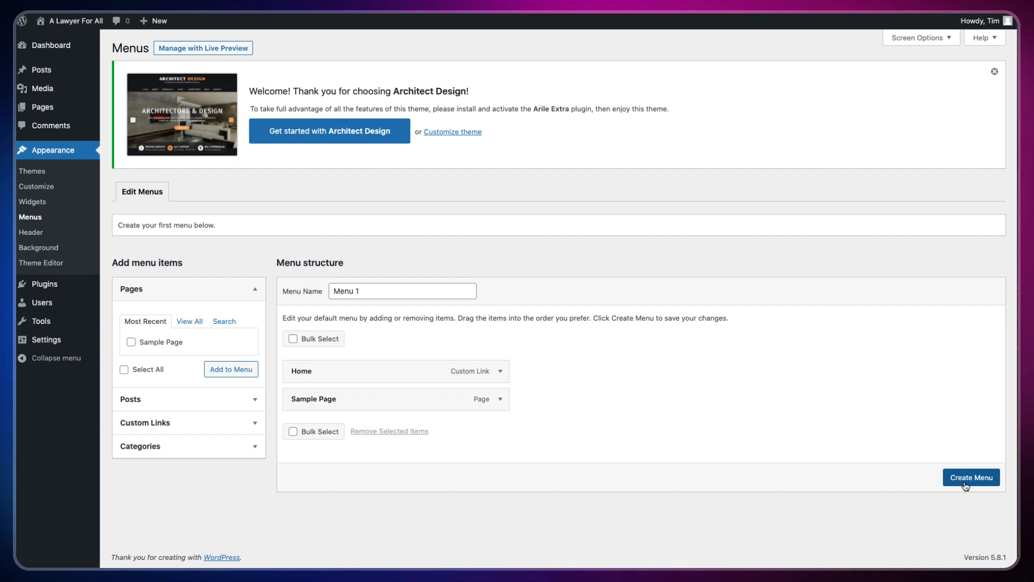
Step: Create Menu 1, assign it to the Primary location, and view it on the live site
{"action": "left_click", "coordinate": [966, 483]}
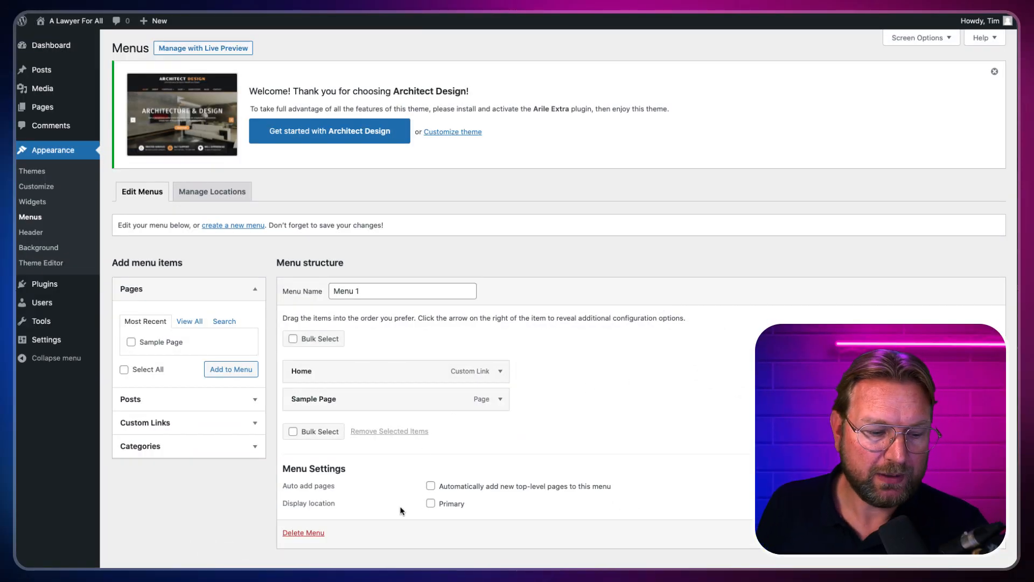
{"action": "left_click", "coordinate": [431, 503]}
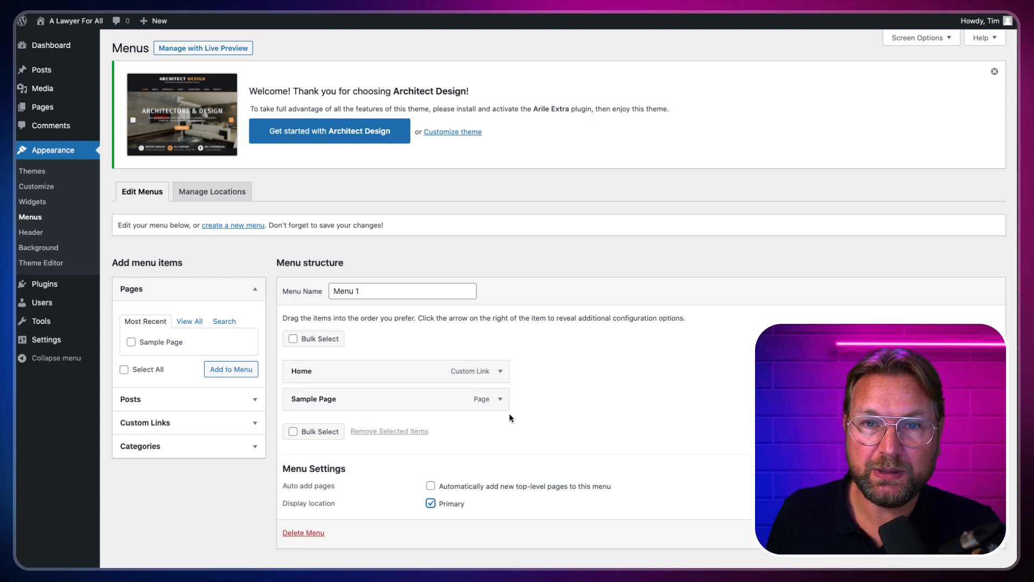
{"action": "scroll", "coordinate": [565, 289], "scroll_direction": "down", "scroll_amount": 1}
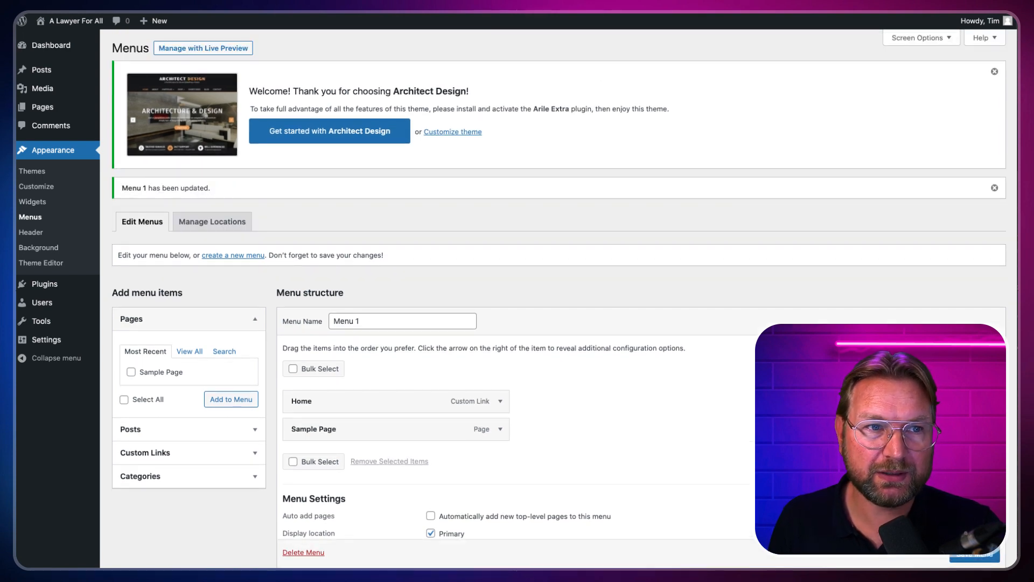
{"action": "mouse_move", "coordinate": [65, 21]}
{"action": "left_click", "coordinate": [55, 43]}
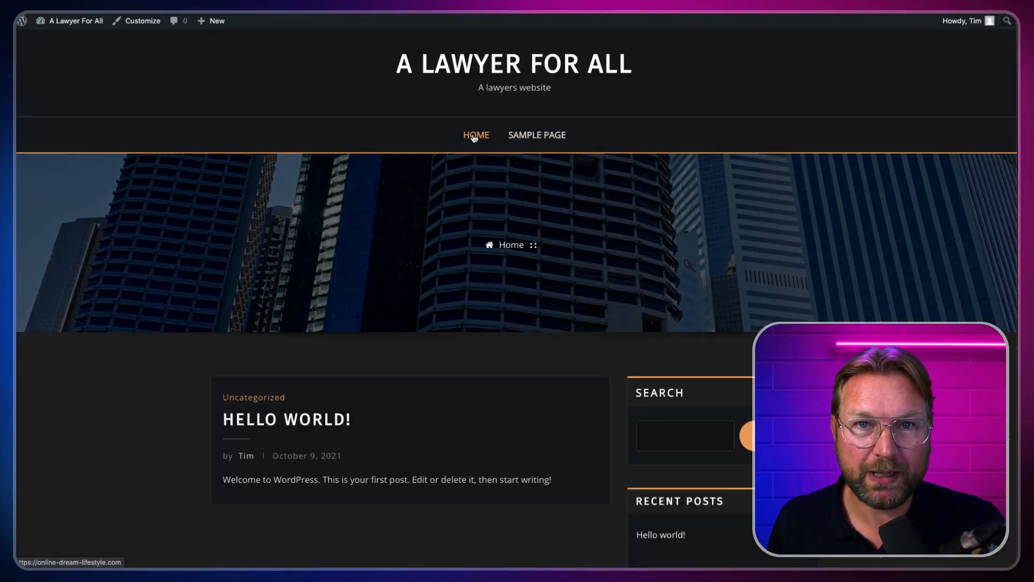
Step: Test the SAMPLE PAGE and HOME links in the site's new header menu
{"action": "left_click", "coordinate": [555, 138]}
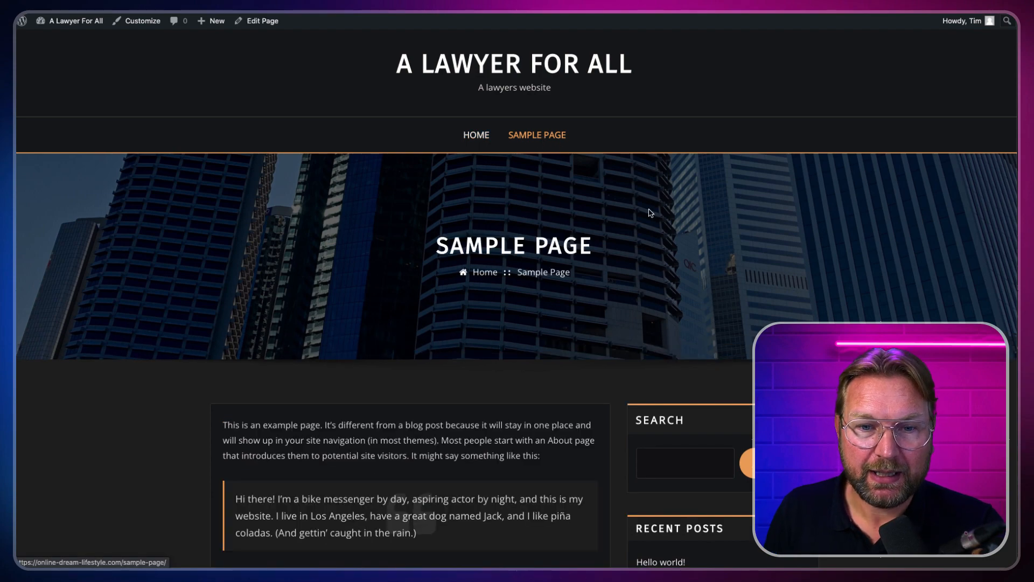
{"action": "scroll", "coordinate": [611, 269], "scroll_direction": "down", "scroll_amount": 3}
{"action": "scroll", "coordinate": [612, 268], "scroll_direction": "up", "scroll_amount": 3}
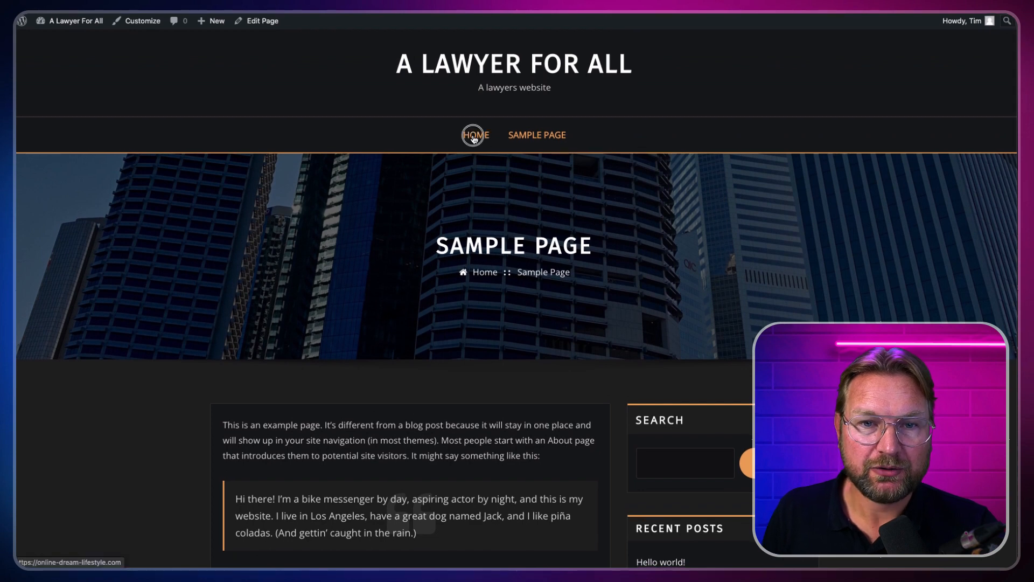
{"action": "left_click", "coordinate": [474, 139]}
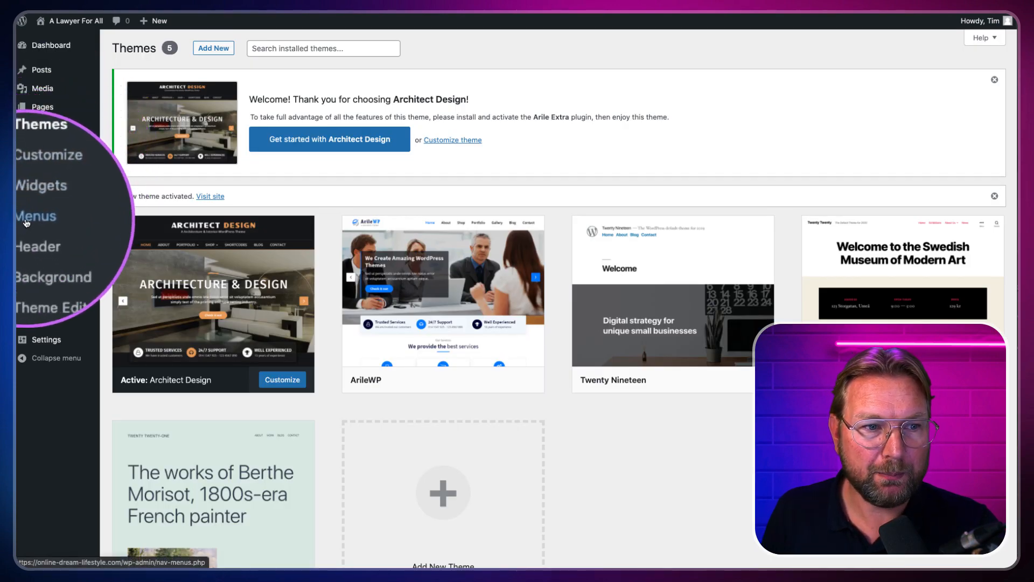
Step: Look over Menus, back out of the Theme Editor warning, and launch the live Customizer
{"action": "left_click", "coordinate": [26, 222]}
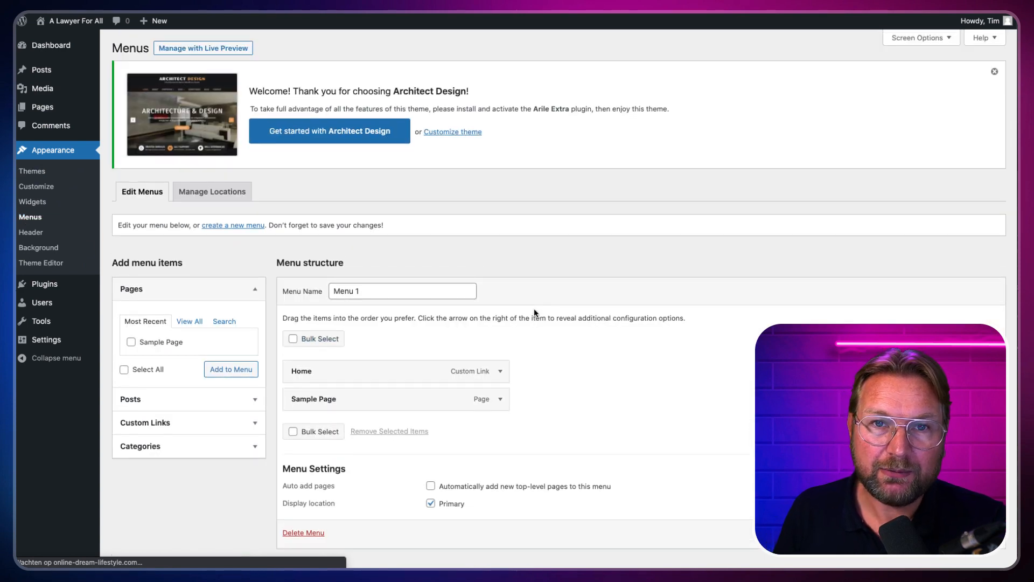
{"action": "scroll", "coordinate": [302, 388], "scroll_direction": "down", "scroll_amount": 1}
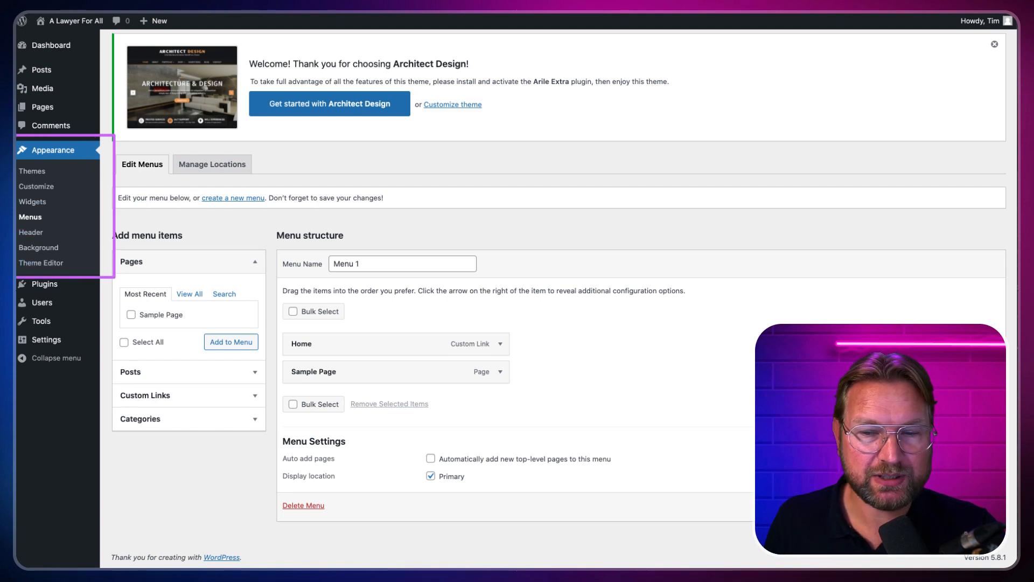
{"action": "left_click", "coordinate": [29, 263]}
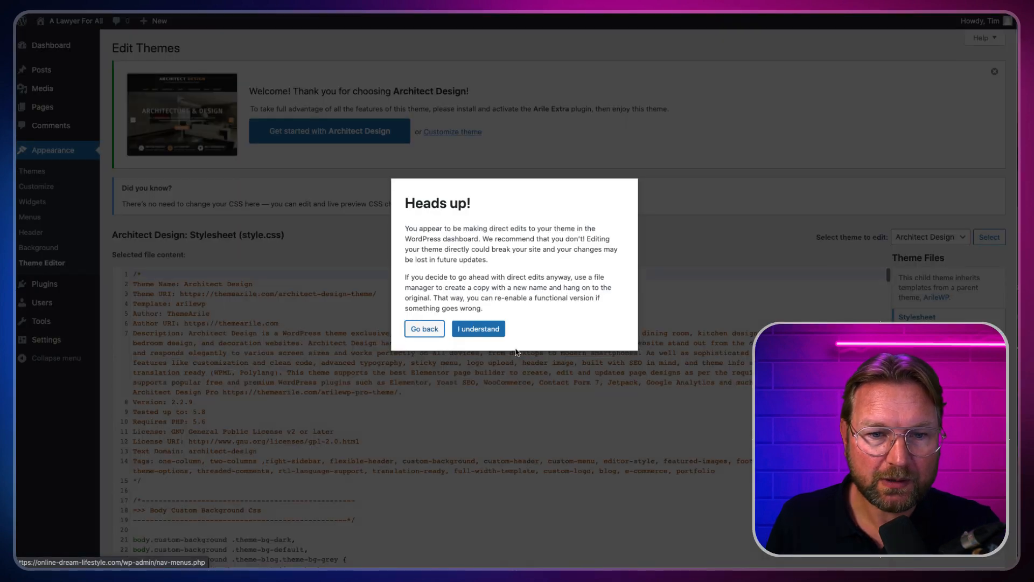
{"action": "left_click", "coordinate": [425, 330]}
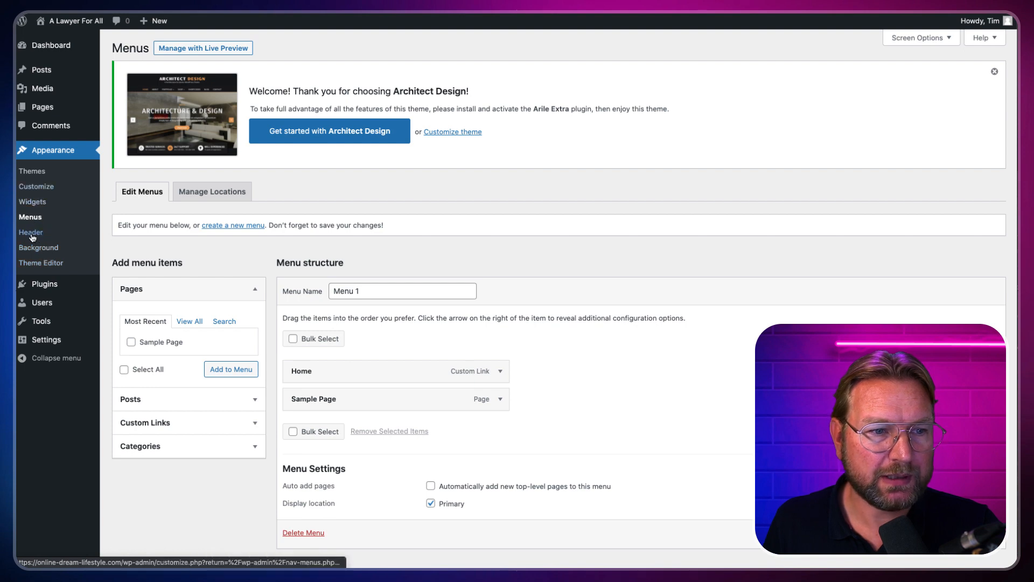
{"action": "left_click", "coordinate": [37, 191]}
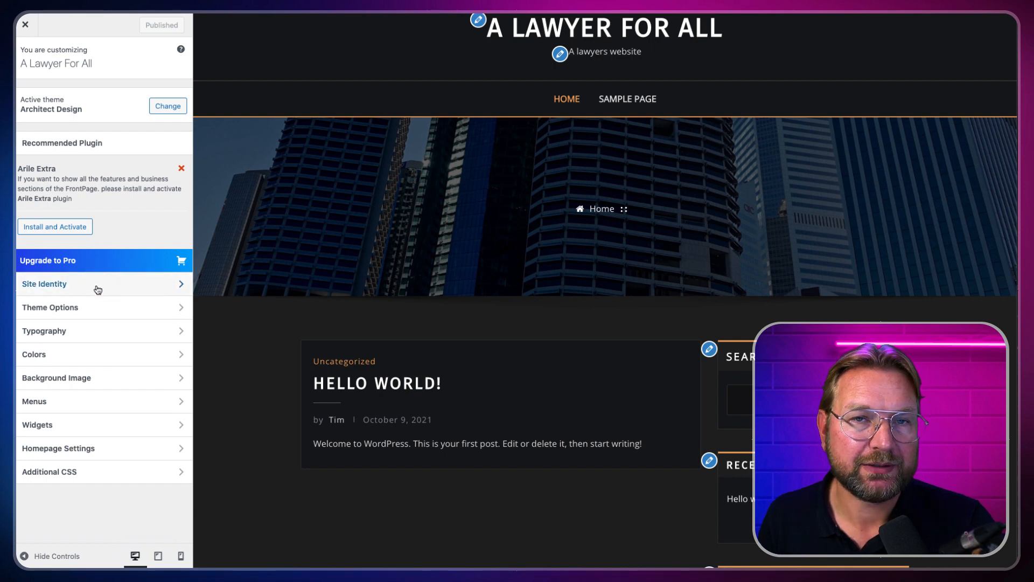
Step: In Site Identity, toggle Display Site Title and Tagline off and on, then begin choosing a logo
{"action": "left_click", "coordinate": [55, 285]}
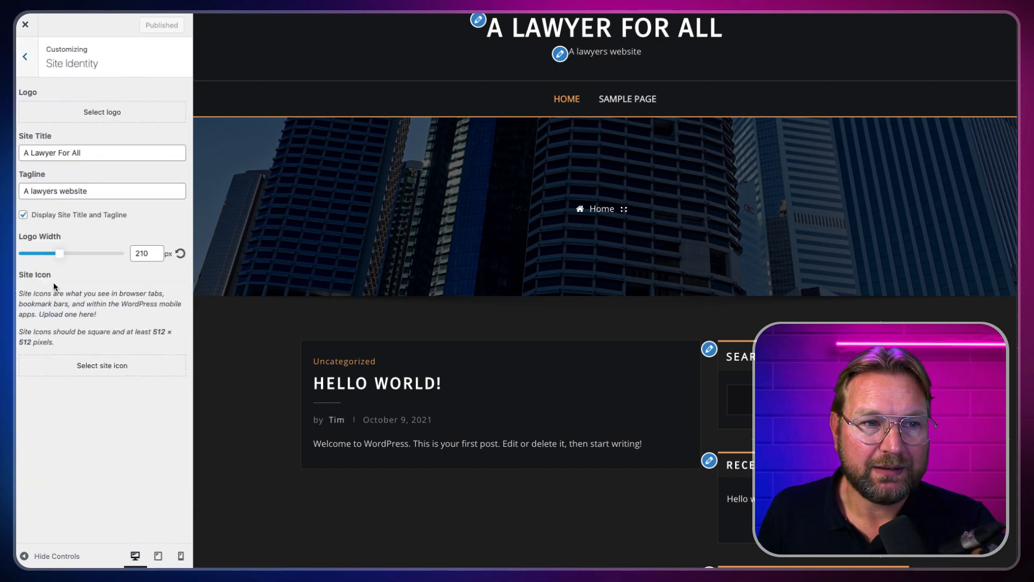
{"action": "triple_click", "coordinate": [102, 153]}
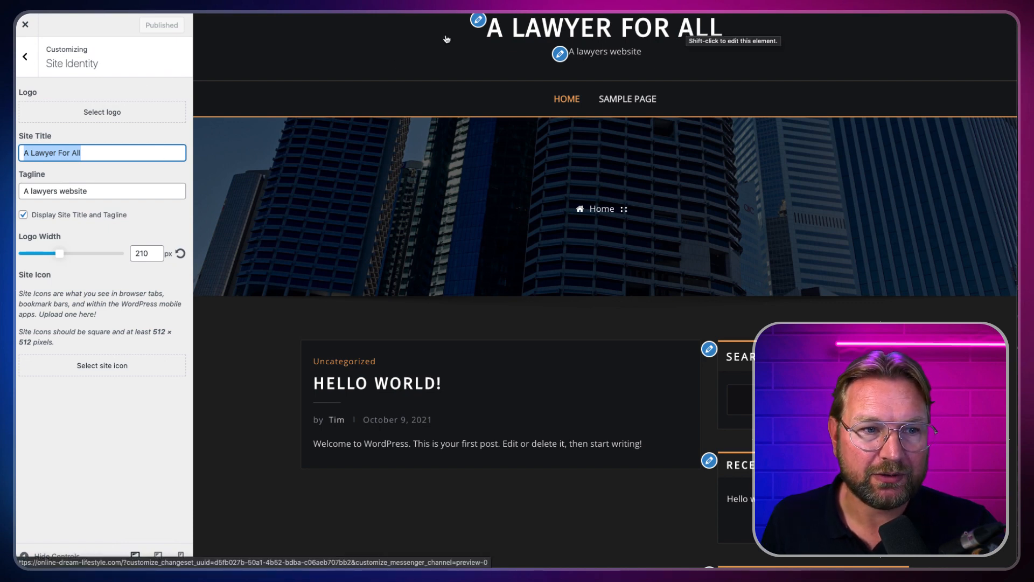
{"action": "left_click", "coordinate": [23, 215]}
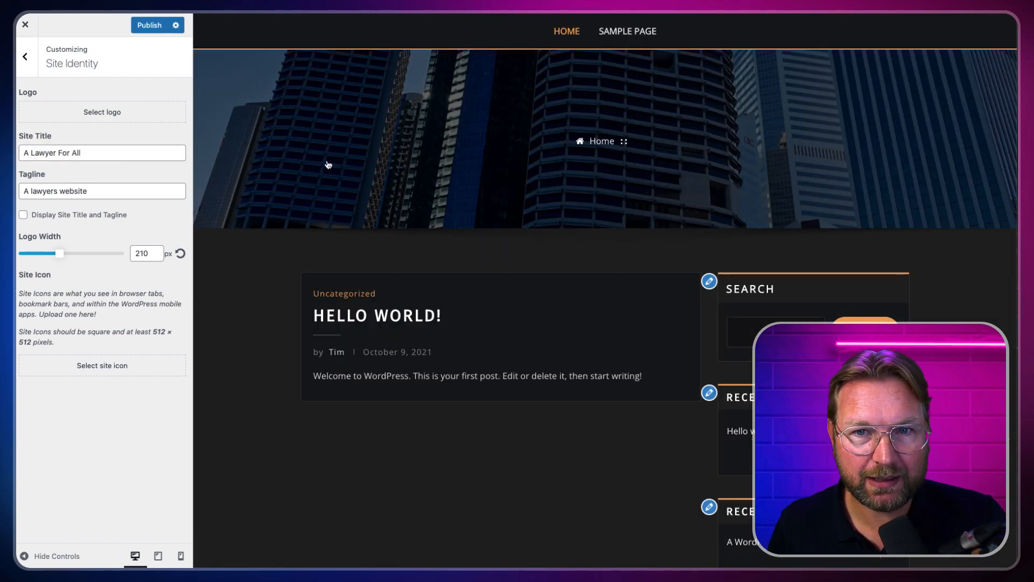
{"action": "left_click", "coordinate": [23, 215]}
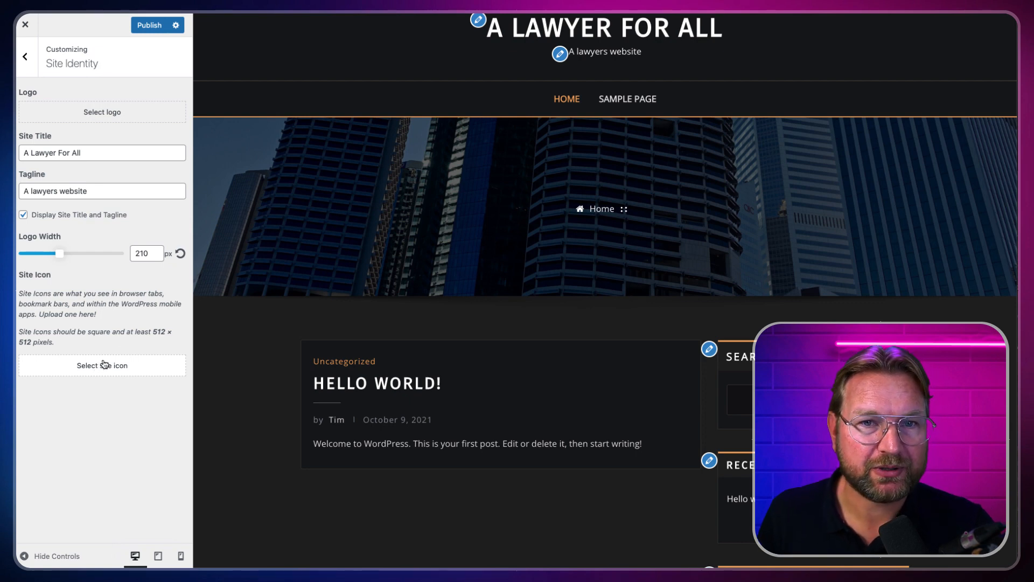
{"action": "left_click", "coordinate": [115, 114]}
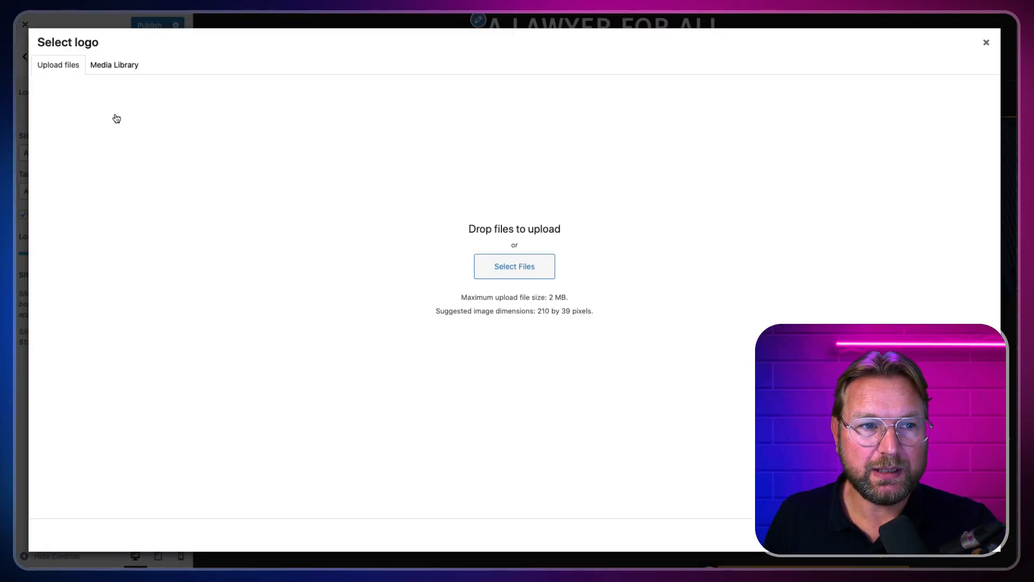
Step: Upload the Dior logo PNG and crop it as the site logo
{"action": "left_click", "coordinate": [495, 265]}
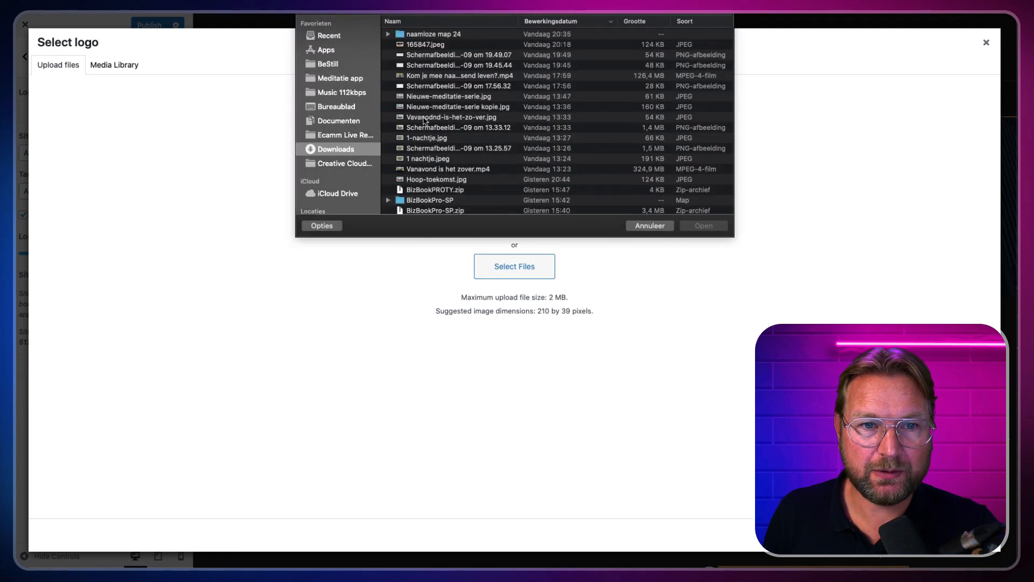
{"action": "double_click", "coordinate": [431, 34]}
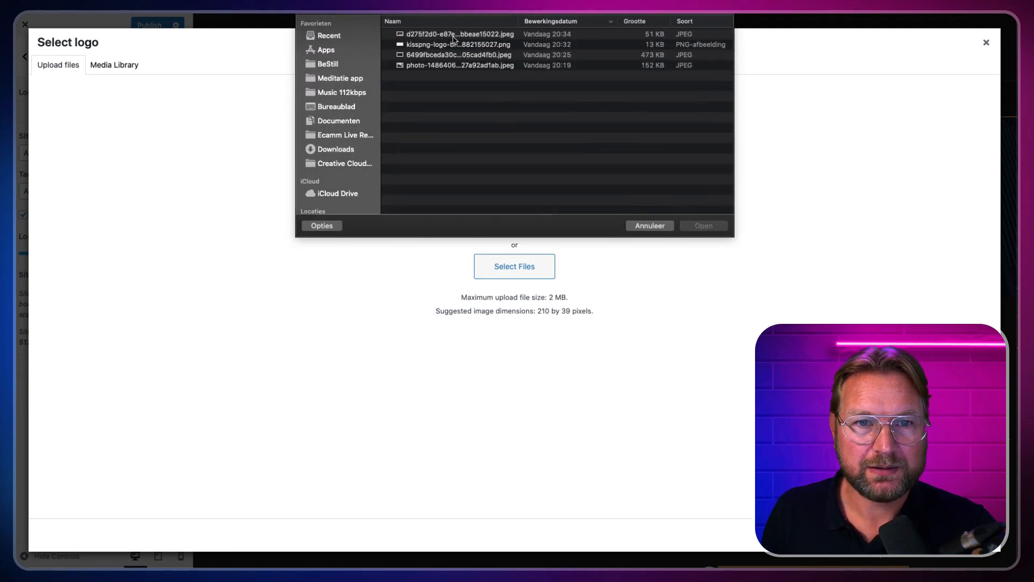
{"action": "left_click", "coordinate": [455, 36]}
{"action": "left_click", "coordinate": [458, 45]}
{"action": "left_click", "coordinate": [694, 226]}
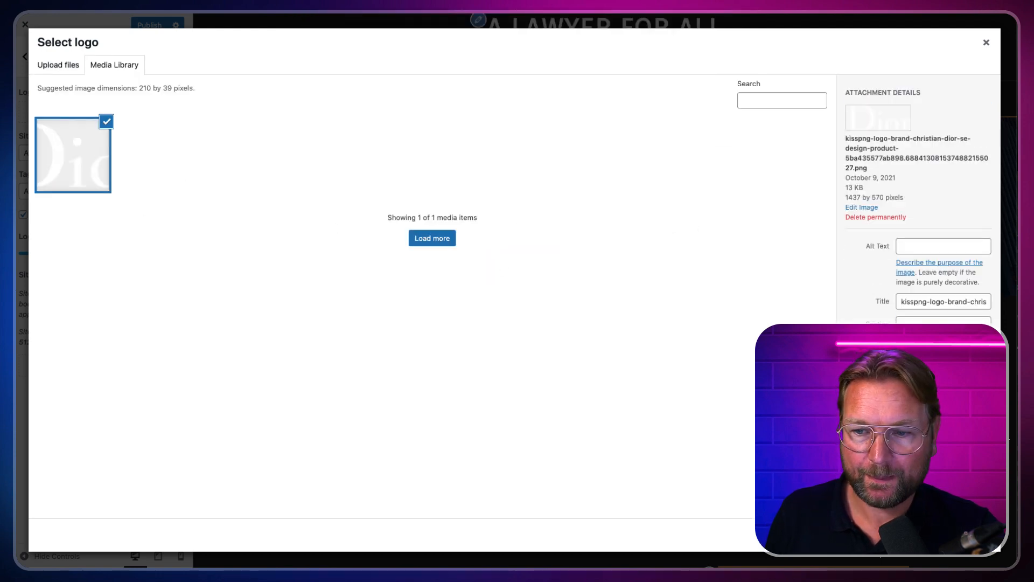
{"action": "left_click", "coordinate": [967, 535]}
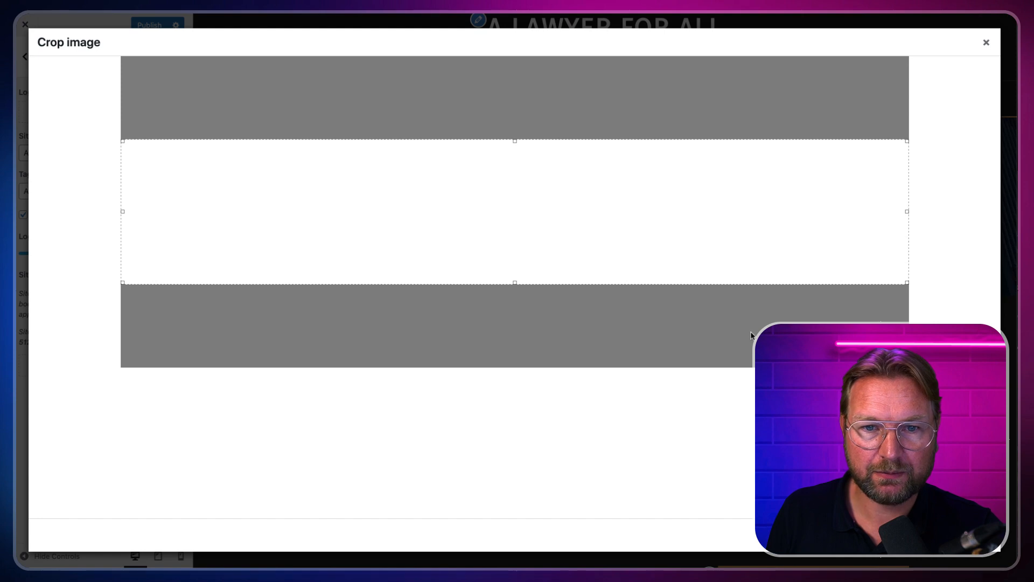
{"action": "left_click_drag", "start_coordinate": [522, 240], "coordinate": [522, 245]}
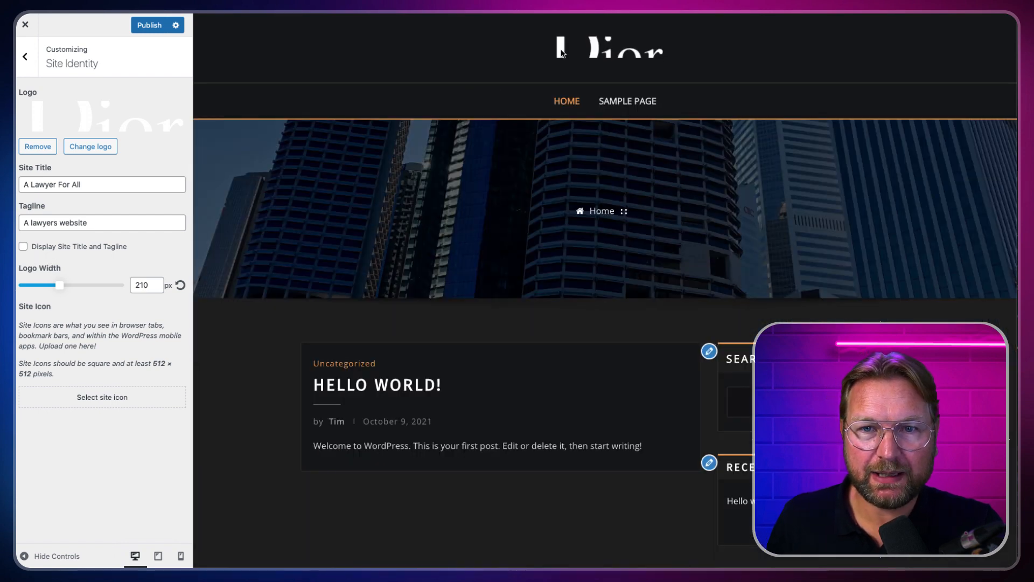
Step: Show the site title and tagline and remove the trial logo from the header
{"action": "left_click", "coordinate": [23, 247]}
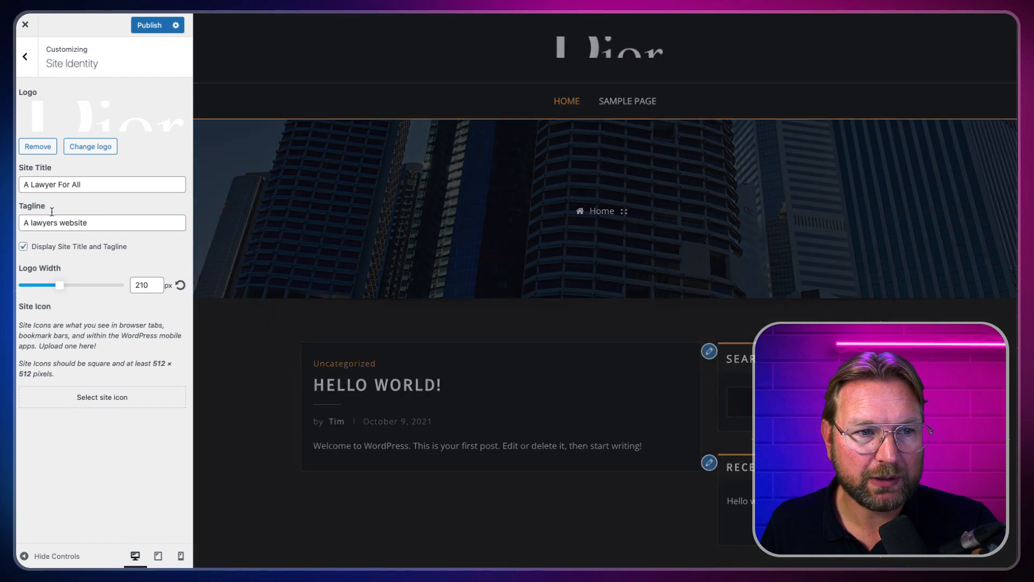
{"action": "left_click", "coordinate": [37, 147]}
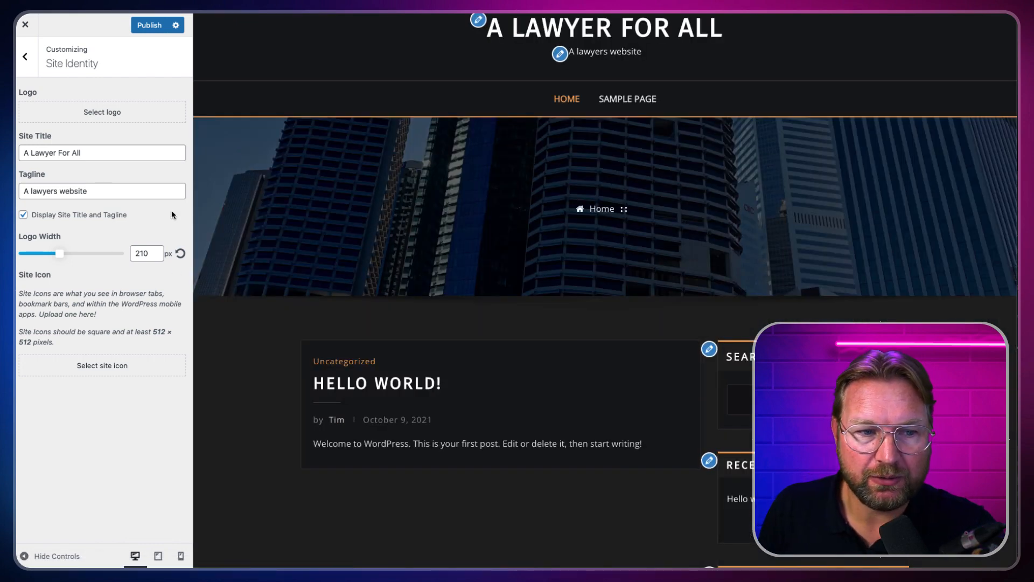
{"action": "left_click", "coordinate": [25, 56]}
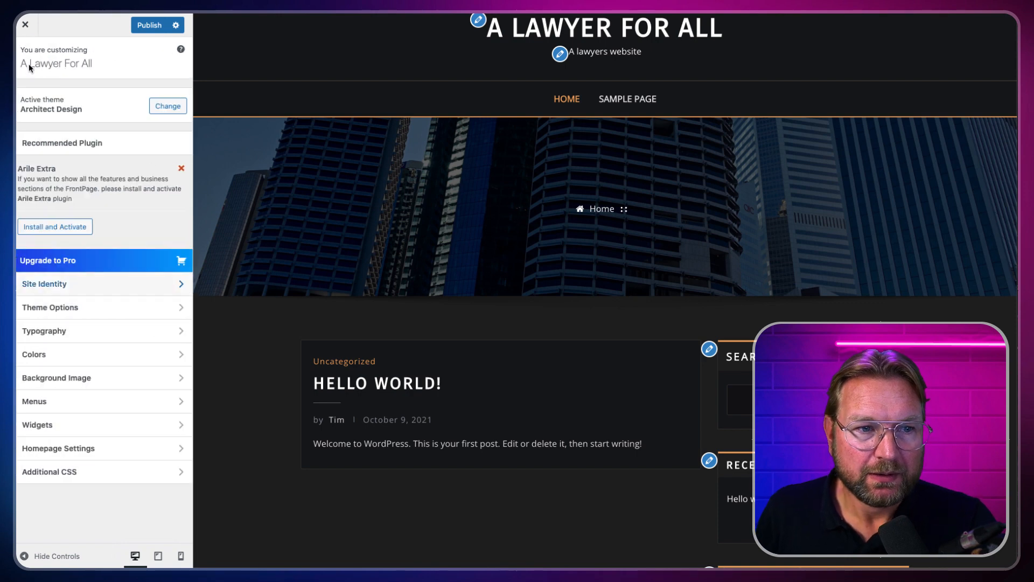
Step: Open Theme Options > Menu and review the menu bar settings
{"action": "left_click", "coordinate": [69, 311]}
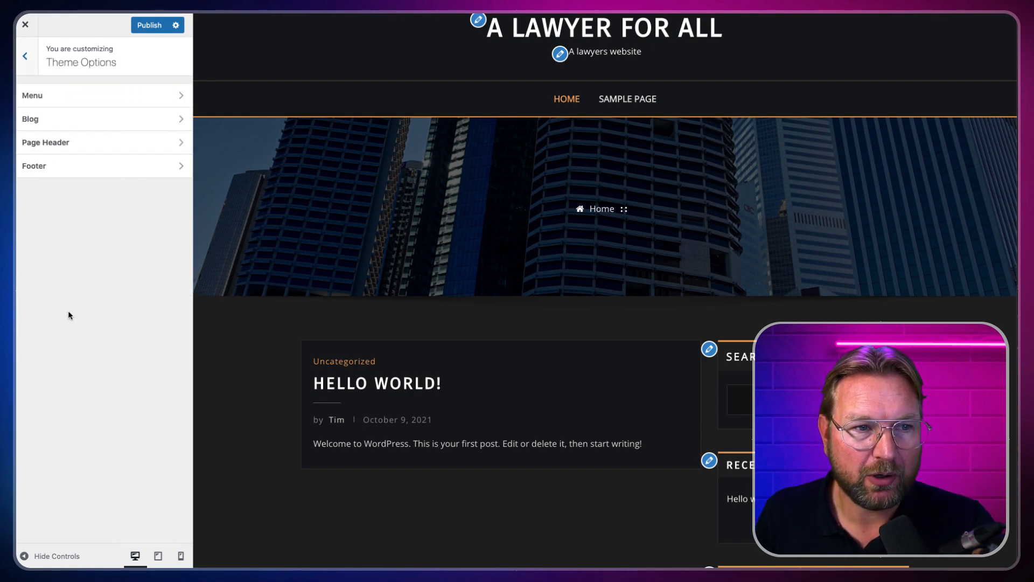
{"action": "left_click", "coordinate": [69, 96]}
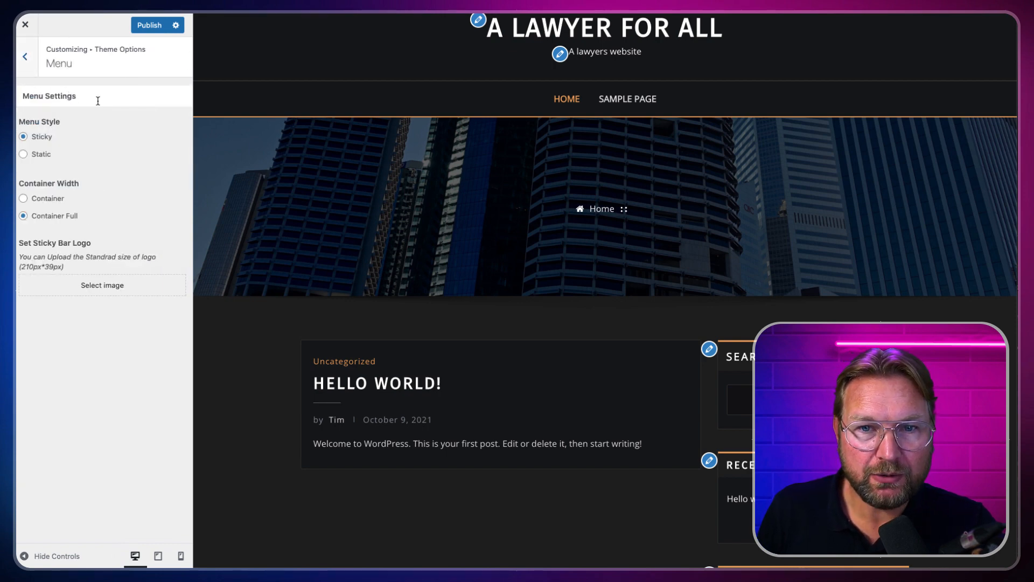
{"action": "scroll", "coordinate": [598, 171], "scroll_direction": "down", "scroll_amount": 3}
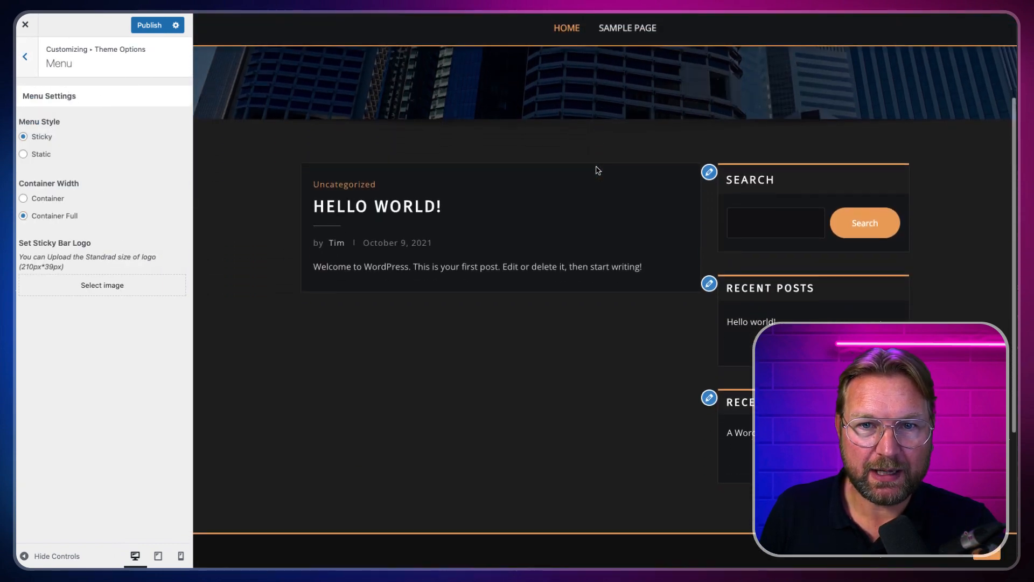
{"action": "scroll", "coordinate": [598, 171], "scroll_direction": "down", "scroll_amount": 5}
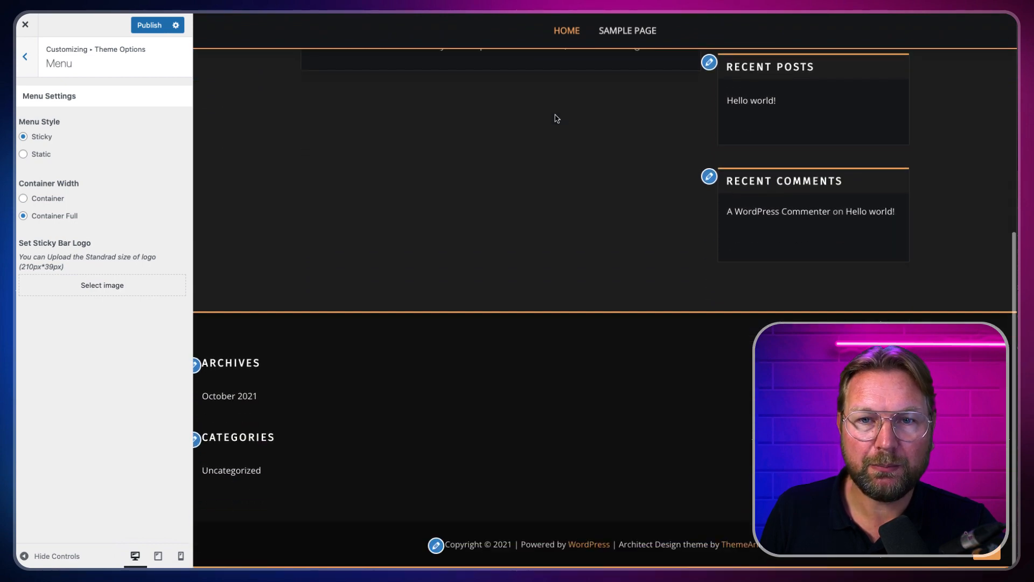
{"action": "scroll", "coordinate": [557, 120], "scroll_direction": "up", "scroll_amount": 8}
{"action": "scroll", "coordinate": [603, 148], "scroll_direction": "down", "scroll_amount": 3}
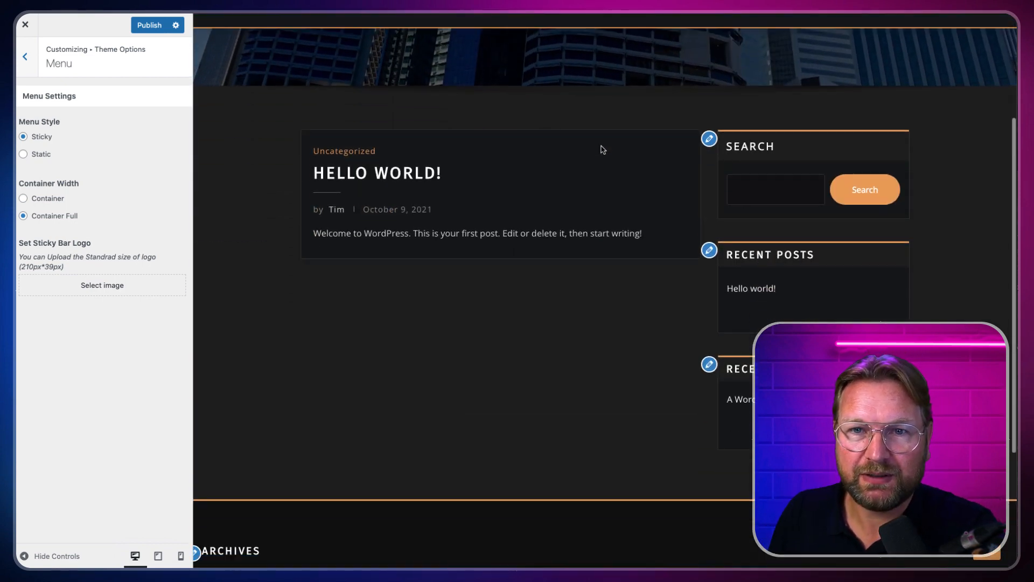
{"action": "scroll", "coordinate": [603, 150], "scroll_direction": "down", "scroll_amount": 3}
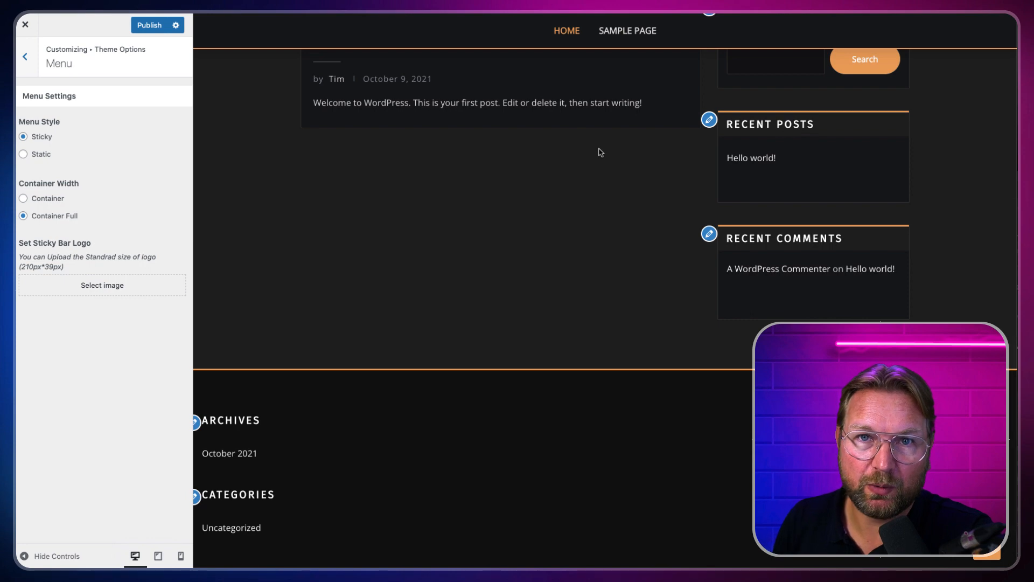
{"action": "scroll", "coordinate": [601, 152], "scroll_direction": "up", "scroll_amount": 8}
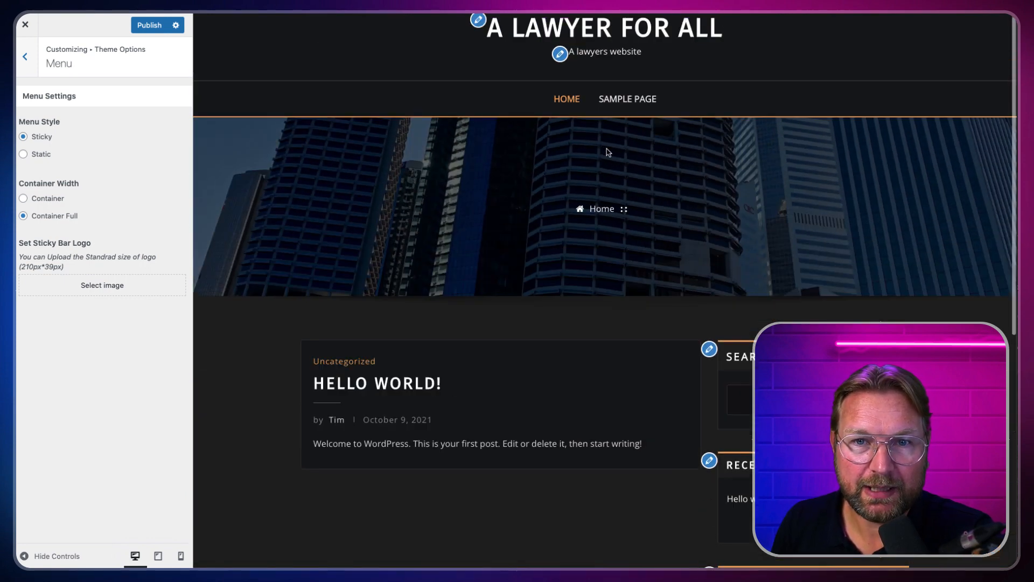
Step: Try the Static menu style for the menu bar, then open the Blog options
{"action": "left_click", "coordinate": [23, 155]}
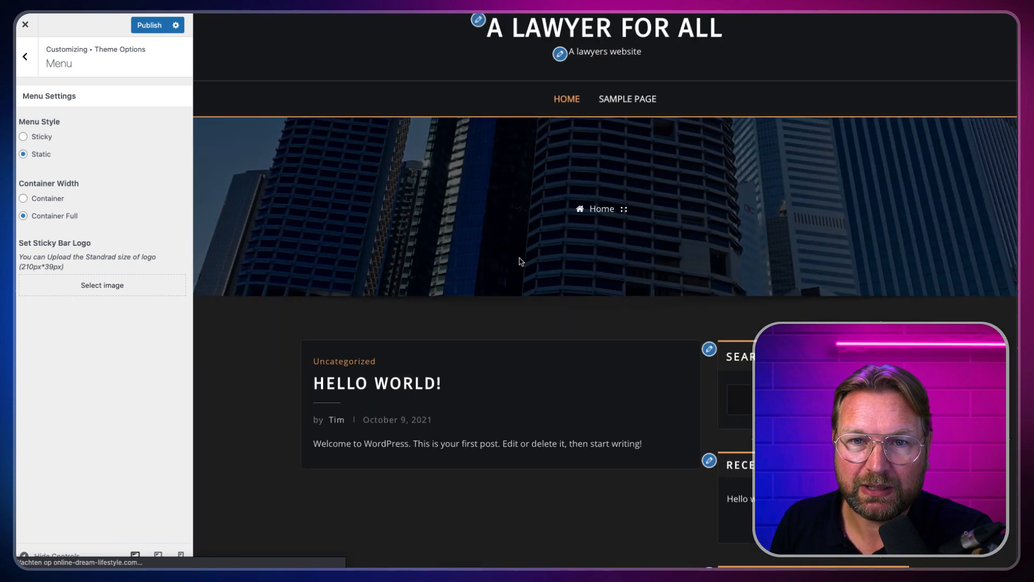
{"action": "scroll", "coordinate": [517, 265], "scroll_direction": "down", "scroll_amount": 3}
{"action": "scroll", "coordinate": [516, 265], "scroll_direction": "down", "scroll_amount": 3}
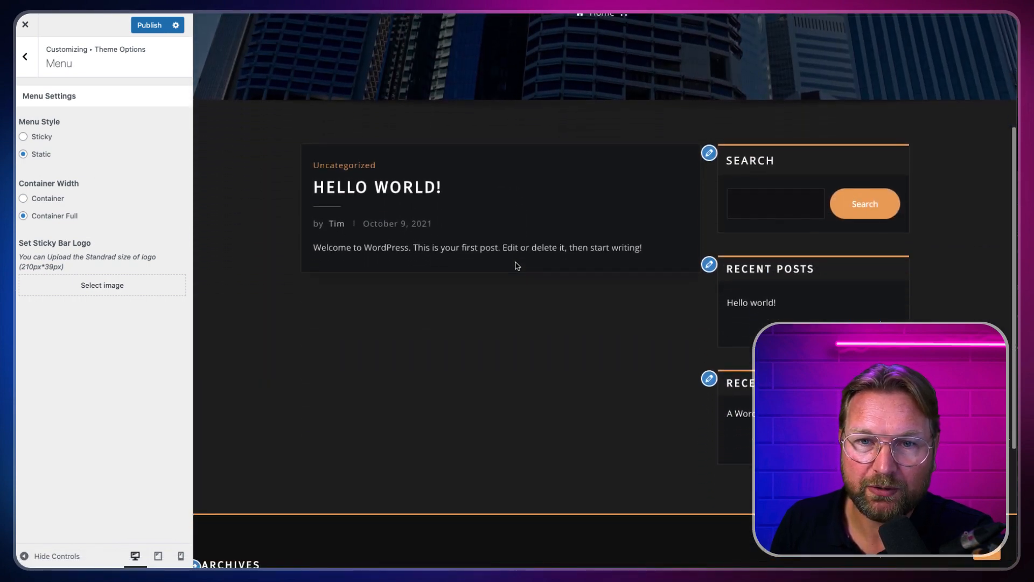
{"action": "scroll", "coordinate": [517, 265], "scroll_direction": "up", "scroll_amount": 5}
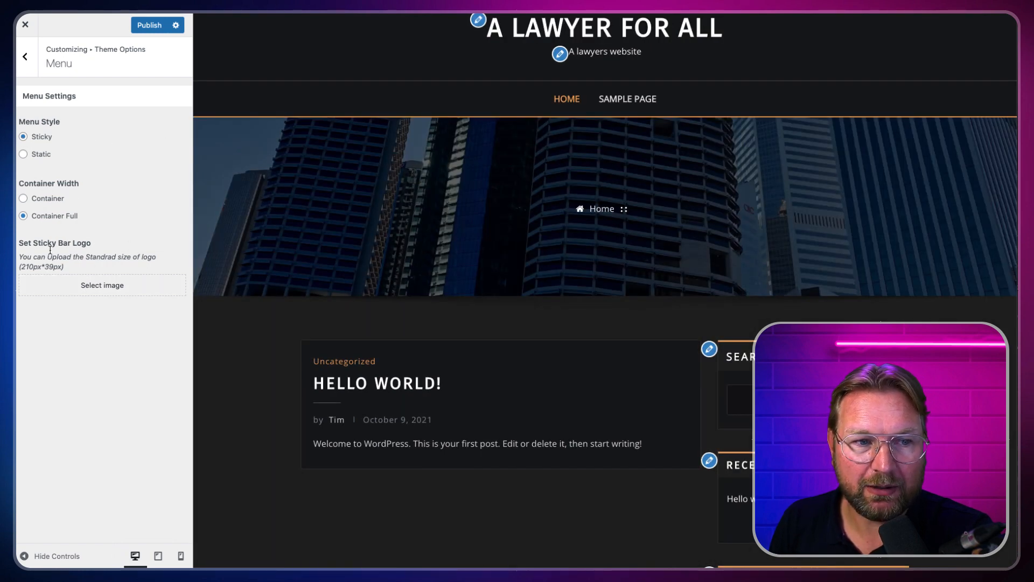
{"action": "scroll", "coordinate": [521, 162], "scroll_direction": "down", "scroll_amount": 4}
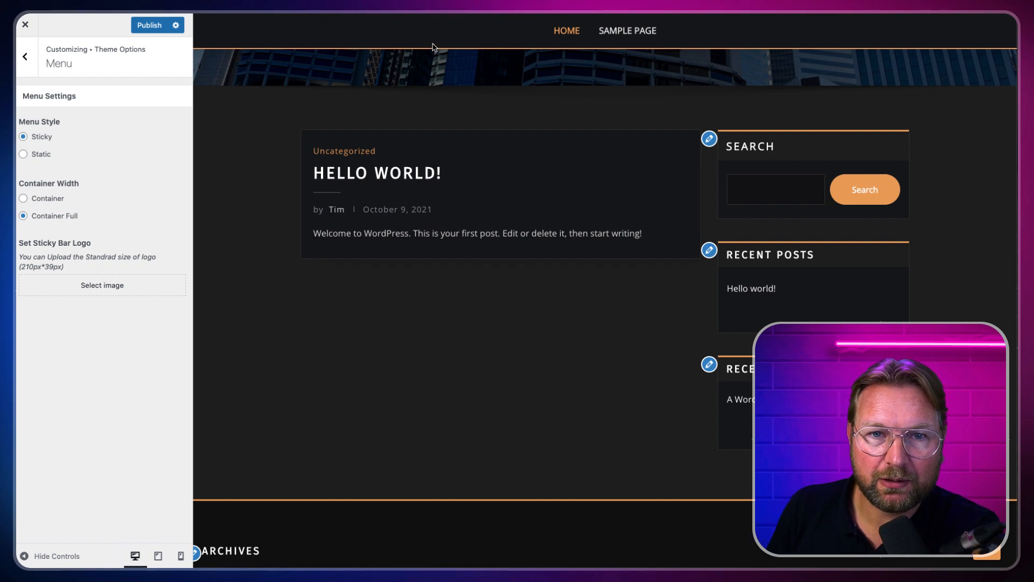
{"action": "scroll", "coordinate": [433, 121], "scroll_direction": "up", "scroll_amount": 4}
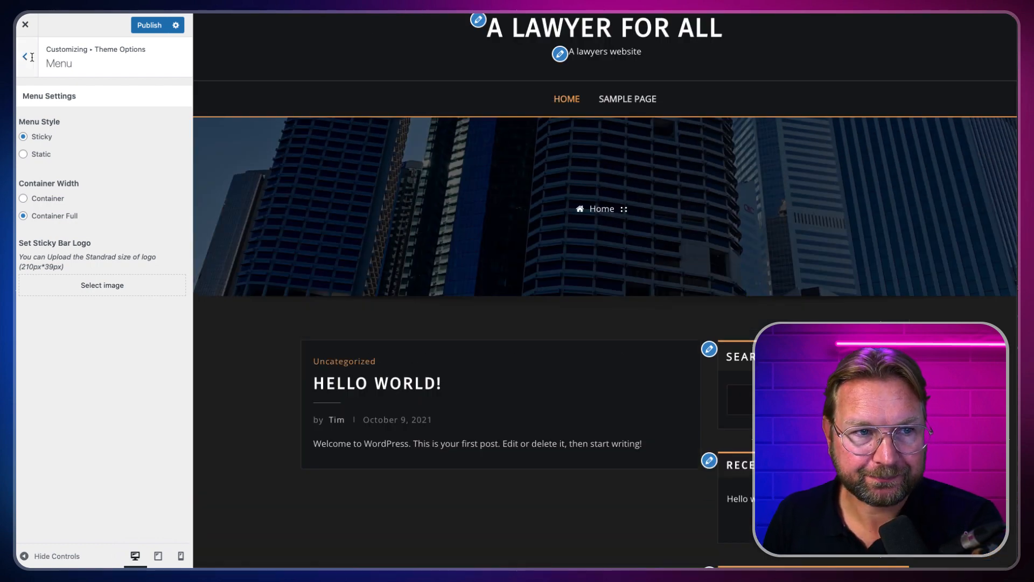
{"action": "left_click", "coordinate": [27, 57]}
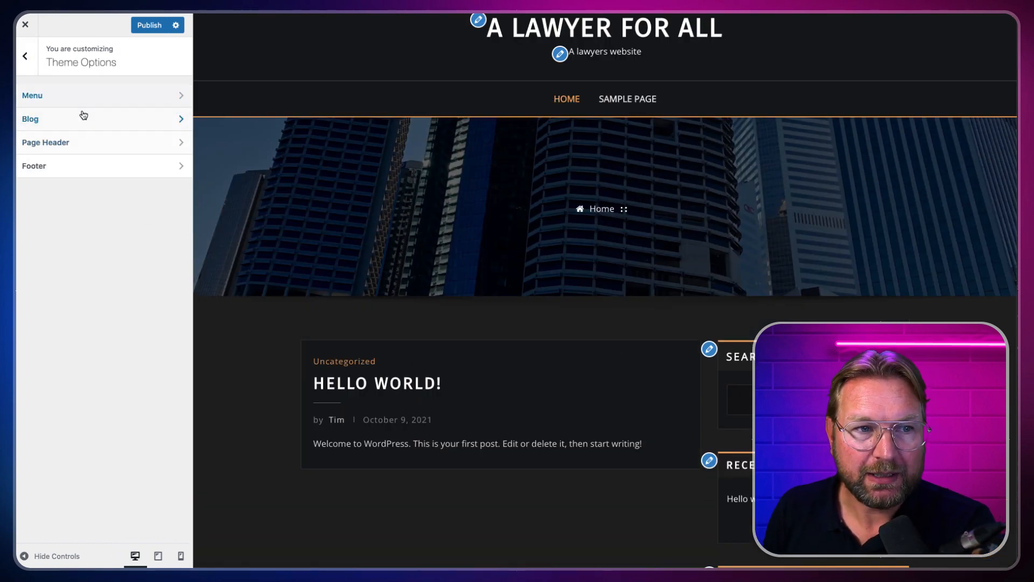
{"action": "left_click", "coordinate": [57, 121]}
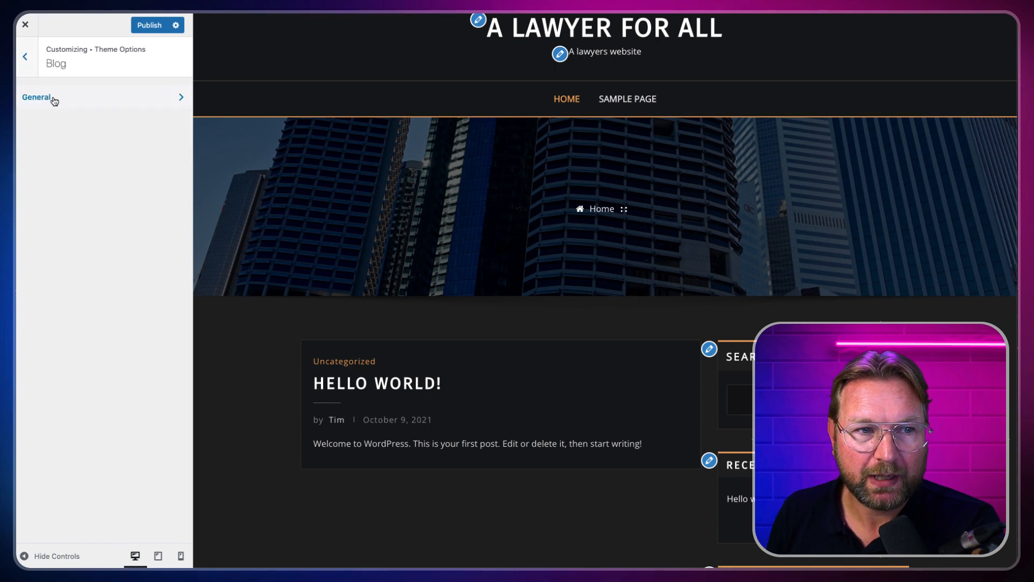
Step: In Blog > General, hide and then restore the category and author/date meta lines
{"action": "left_click", "coordinate": [54, 101]}
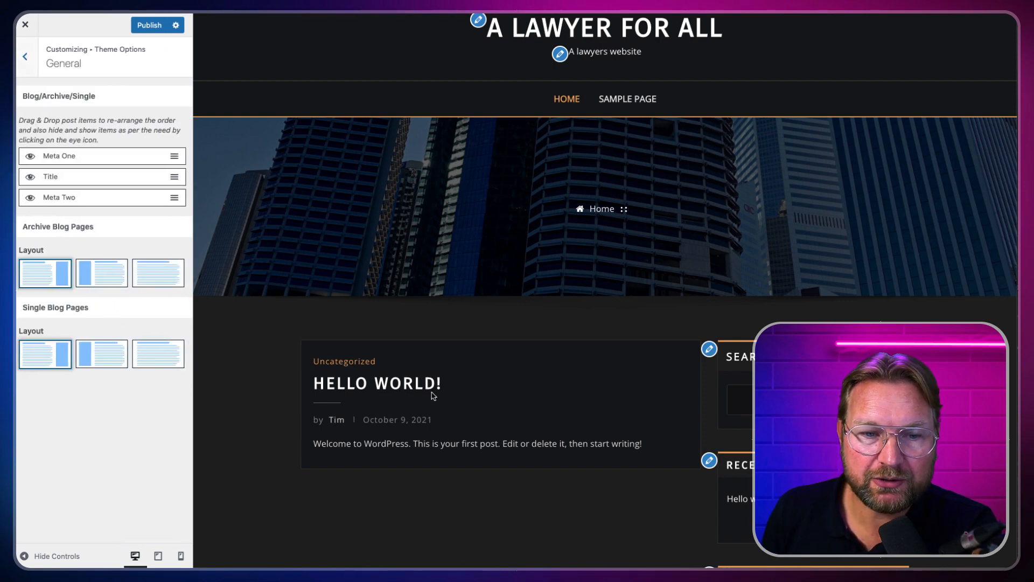
{"action": "scroll", "coordinate": [433, 396], "scroll_direction": "down", "scroll_amount": 3}
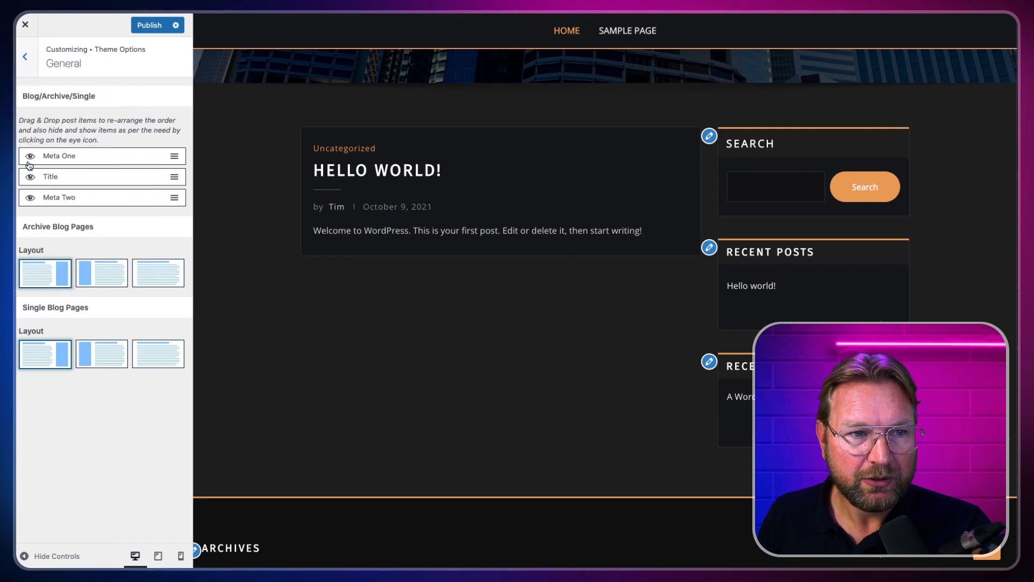
{"action": "left_click", "coordinate": [30, 158]}
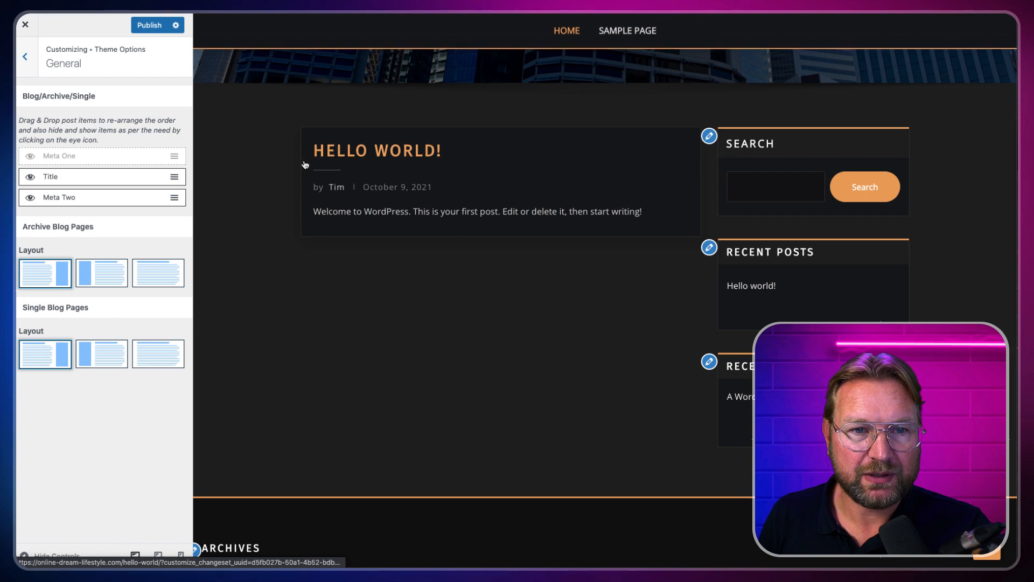
{"action": "left_click", "coordinate": [29, 200]}
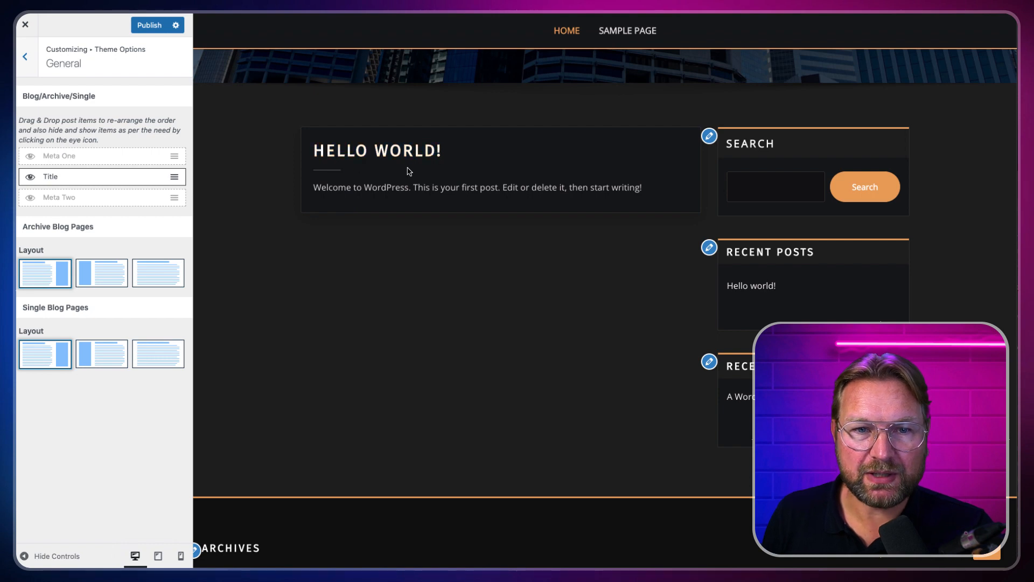
{"action": "scroll", "coordinate": [410, 174], "scroll_direction": "up", "scroll_amount": 2}
{"action": "scroll", "coordinate": [410, 173], "scroll_direction": "up", "scroll_amount": 1}
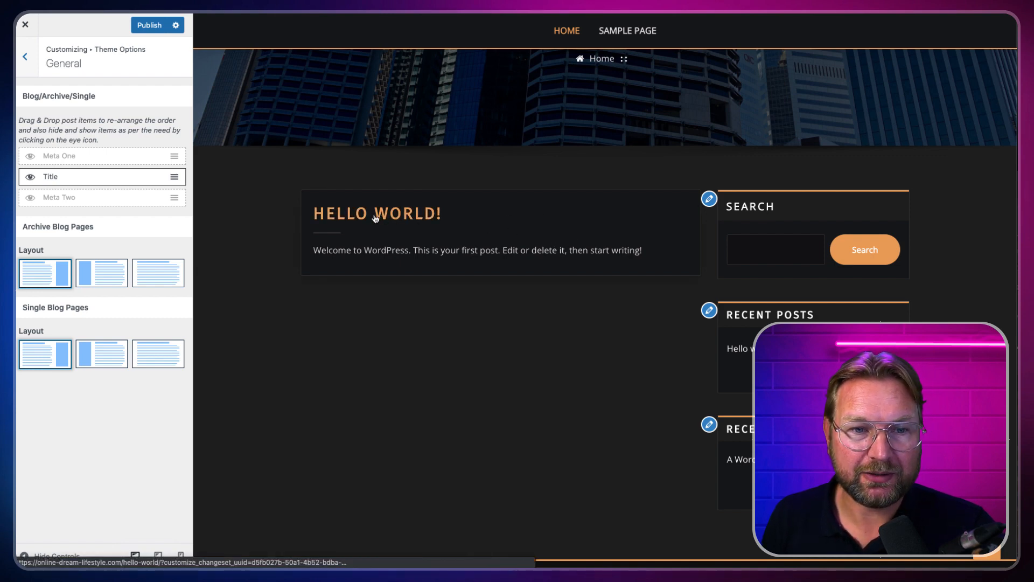
{"action": "left_click", "coordinate": [30, 198]}
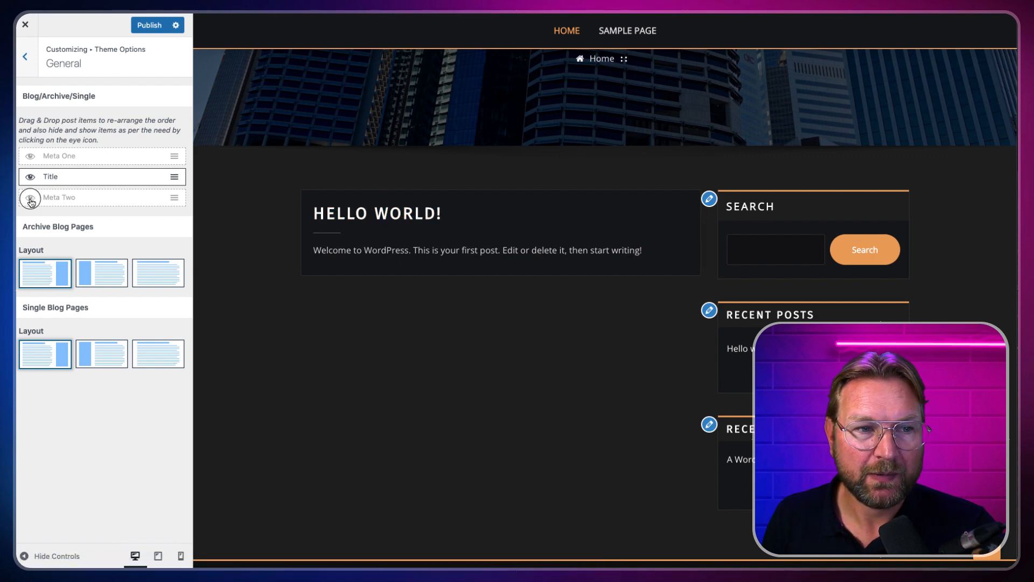
{"action": "left_click", "coordinate": [31, 157]}
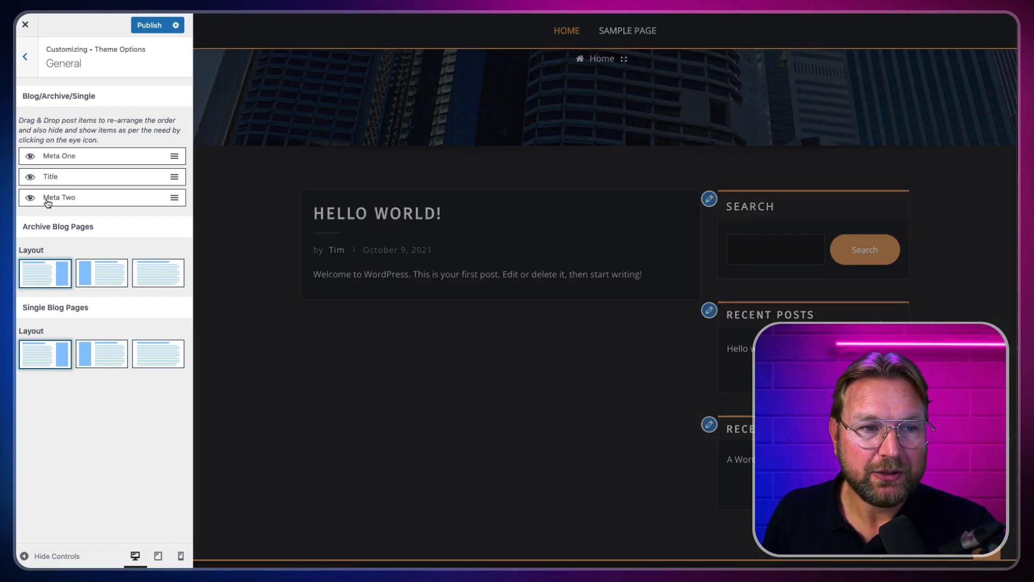
Step: Move Meta Two above Title and hide both Meta One and Meta Two
{"action": "left_click_drag", "start_coordinate": [72, 198], "coordinate": [70, 176]}
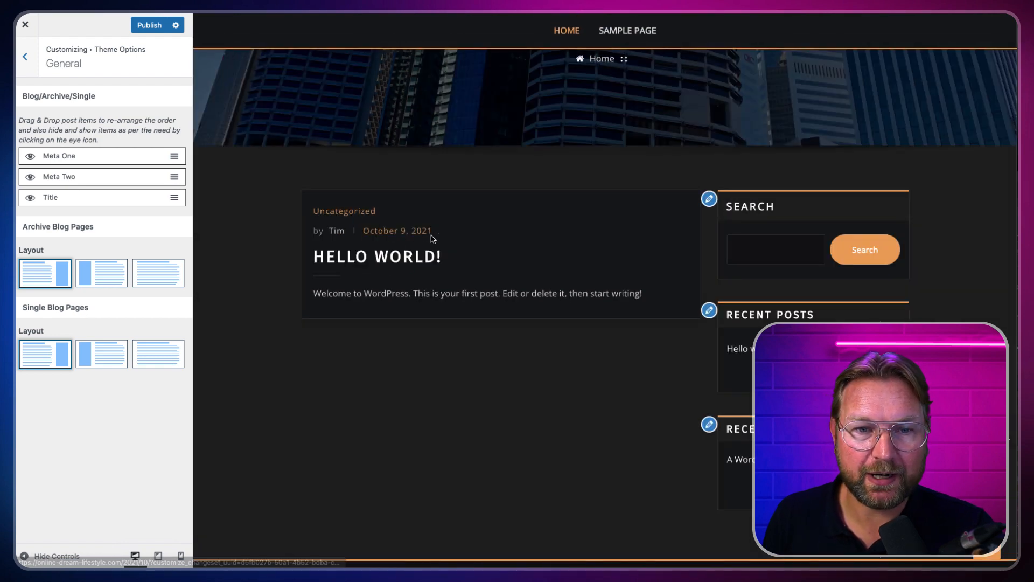
{"action": "left_click", "coordinate": [30, 156]}
{"action": "left_click", "coordinate": [30, 176]}
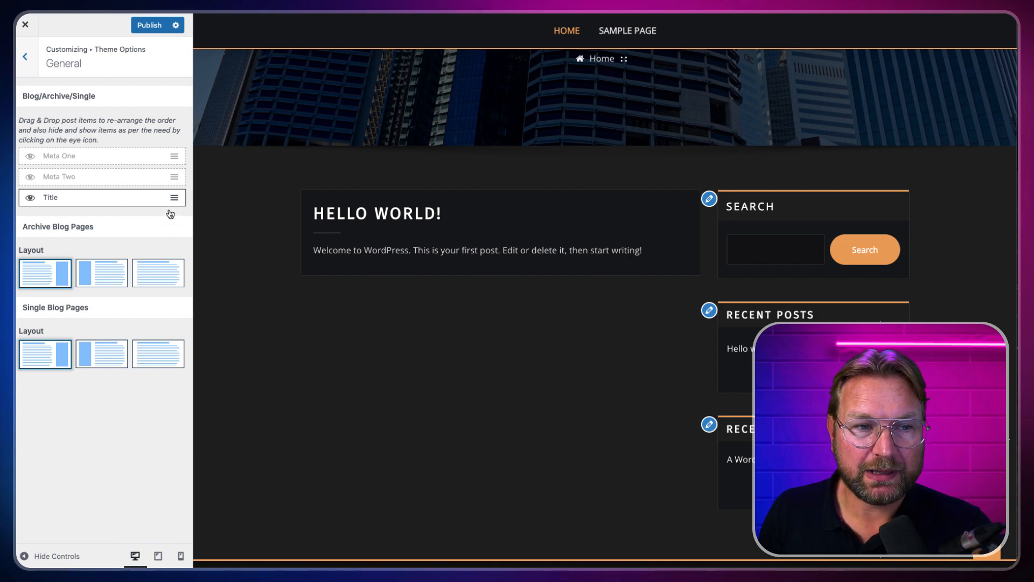
Step: Try archive layouts, keep right-sidebar for archives, and give single posts no sidebar
{"action": "left_click", "coordinate": [175, 279]}
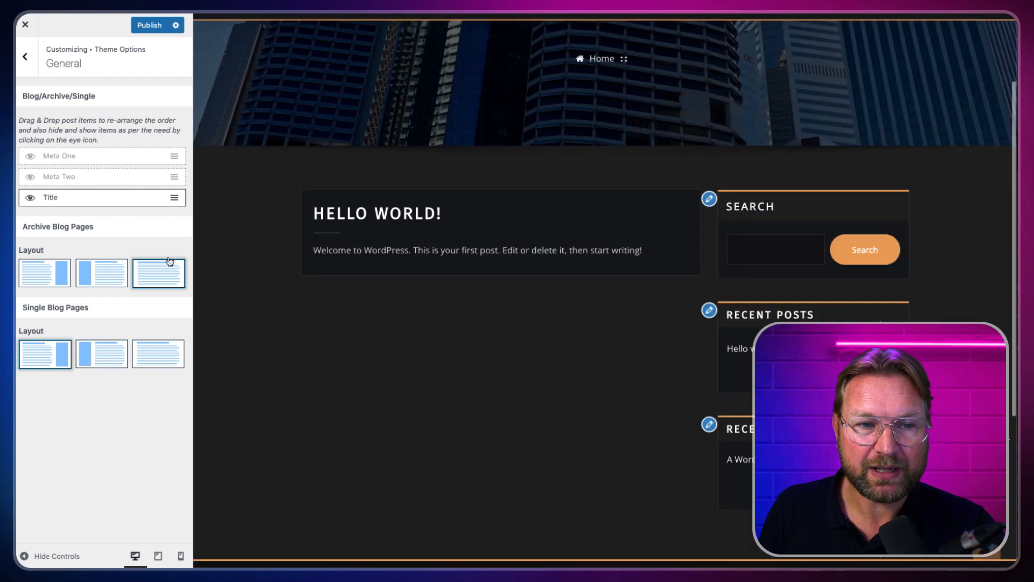
{"action": "left_click", "coordinate": [98, 276]}
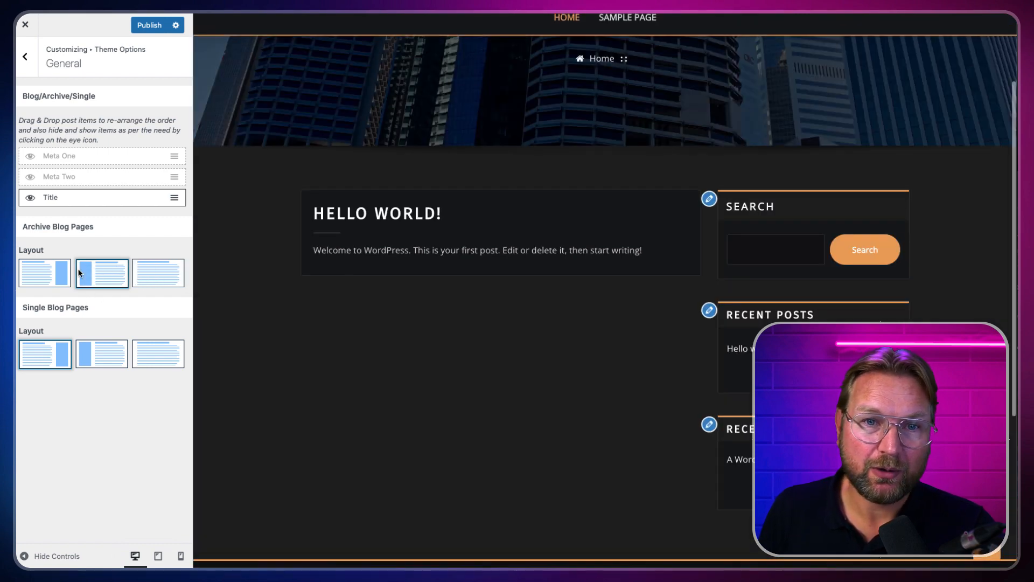
{"action": "left_click", "coordinate": [56, 284]}
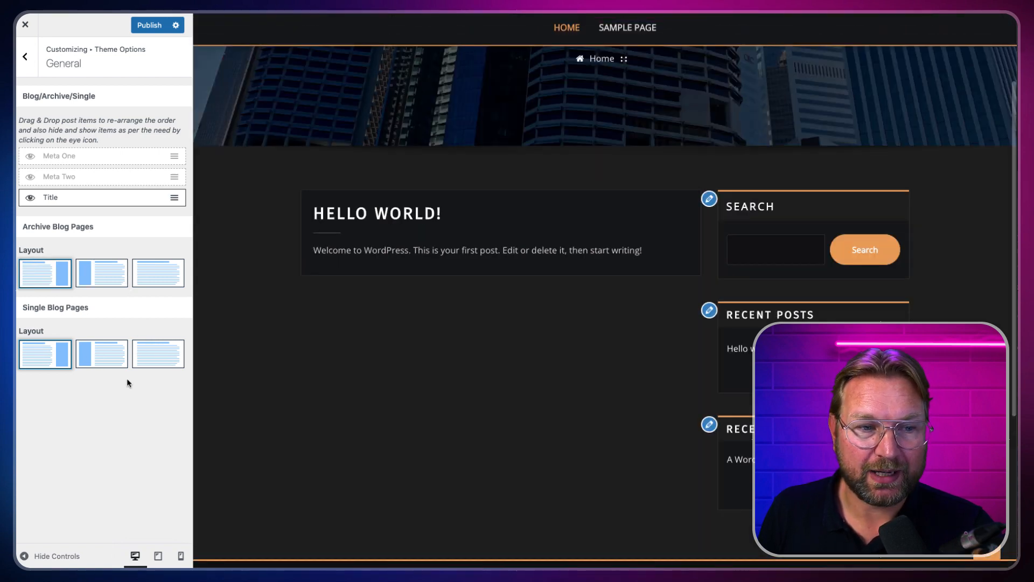
{"action": "left_click", "coordinate": [157, 356]}
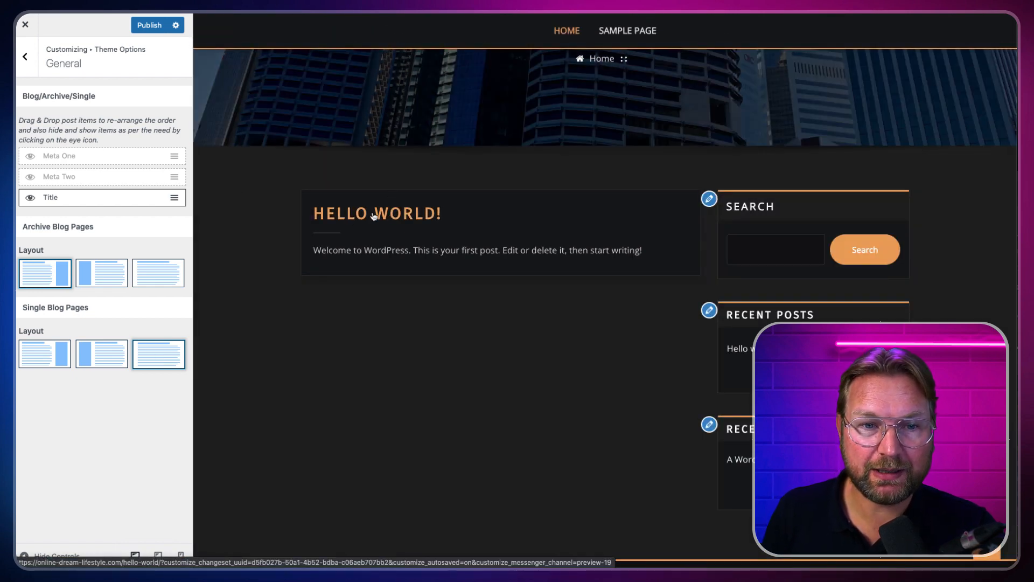
Step: Preview the Hello World post in the full-width single-post layout
{"action": "left_click", "coordinate": [374, 215]}
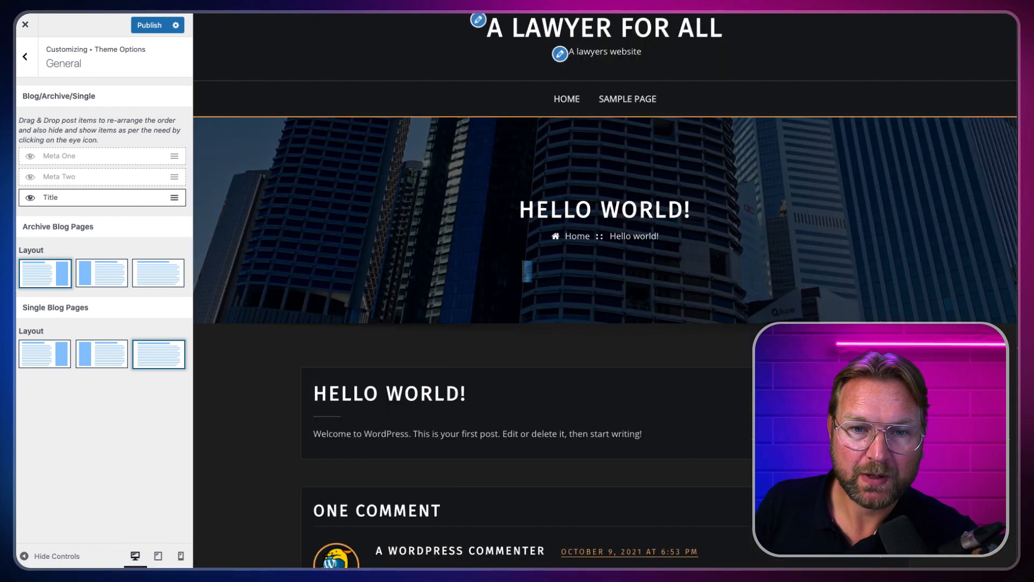
{"action": "scroll", "coordinate": [606, 261], "scroll_direction": "down", "scroll_amount": 6}
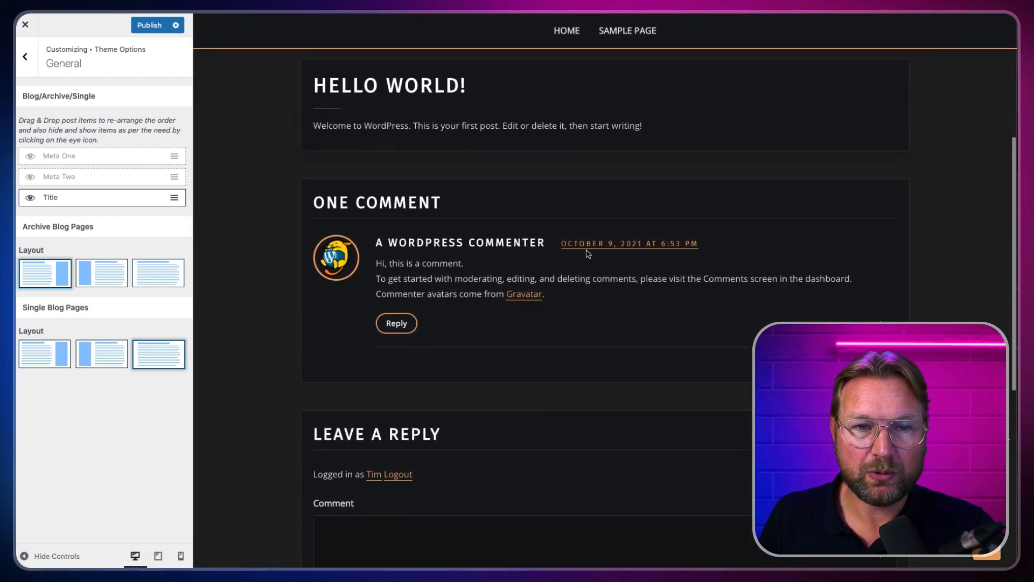
{"action": "scroll", "coordinate": [252, 166], "scroll_direction": "up", "scroll_amount": 2}
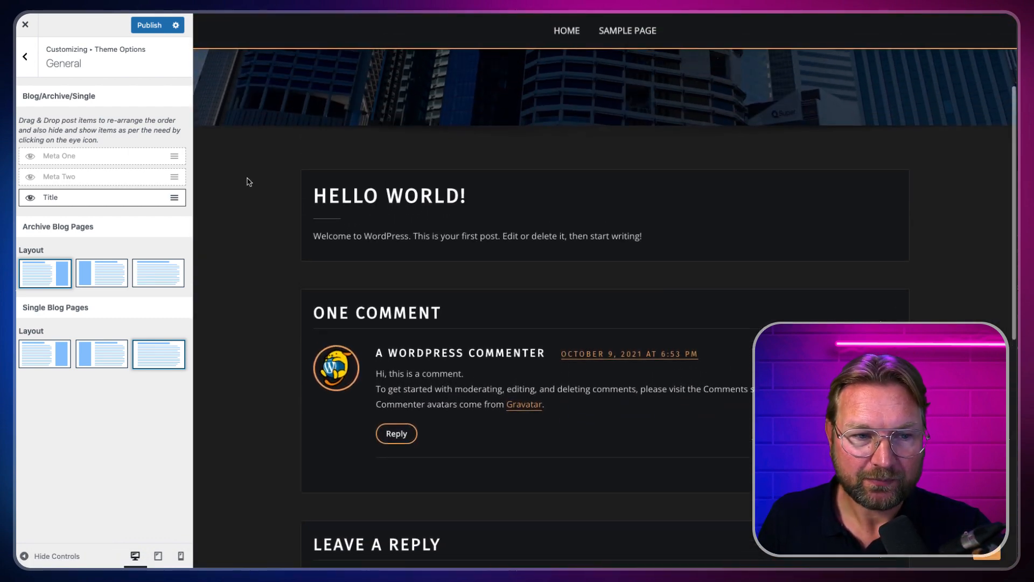
{"action": "scroll", "coordinate": [702, 231], "scroll_direction": "down", "scroll_amount": 1}
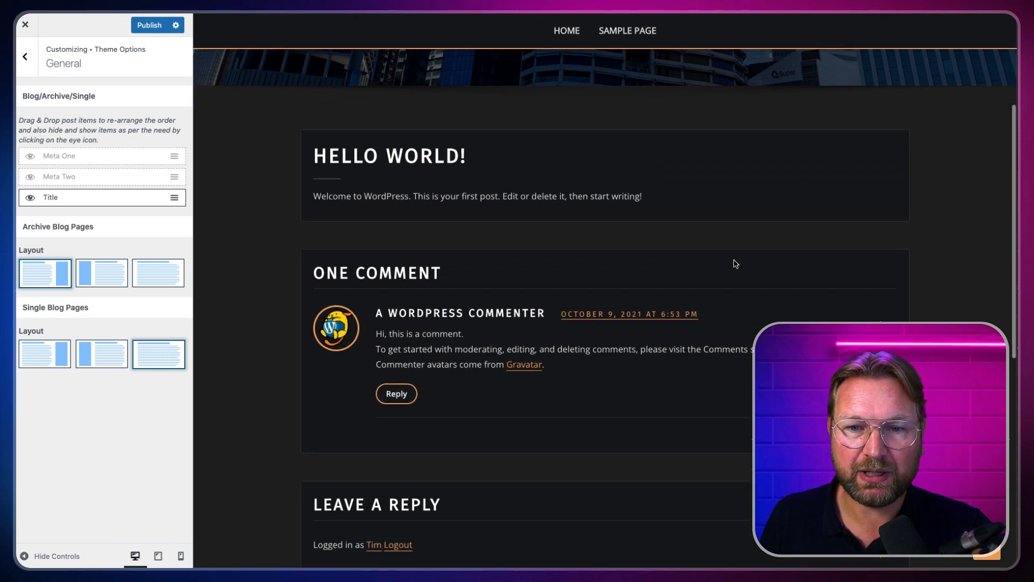
{"action": "scroll", "coordinate": [736, 264], "scroll_direction": "up", "scroll_amount": 3}
{"action": "scroll", "coordinate": [566, 282], "scroll_direction": "up", "scroll_amount": 3}
{"action": "scroll", "coordinate": [478, 356], "scroll_direction": "down", "scroll_amount": 2}
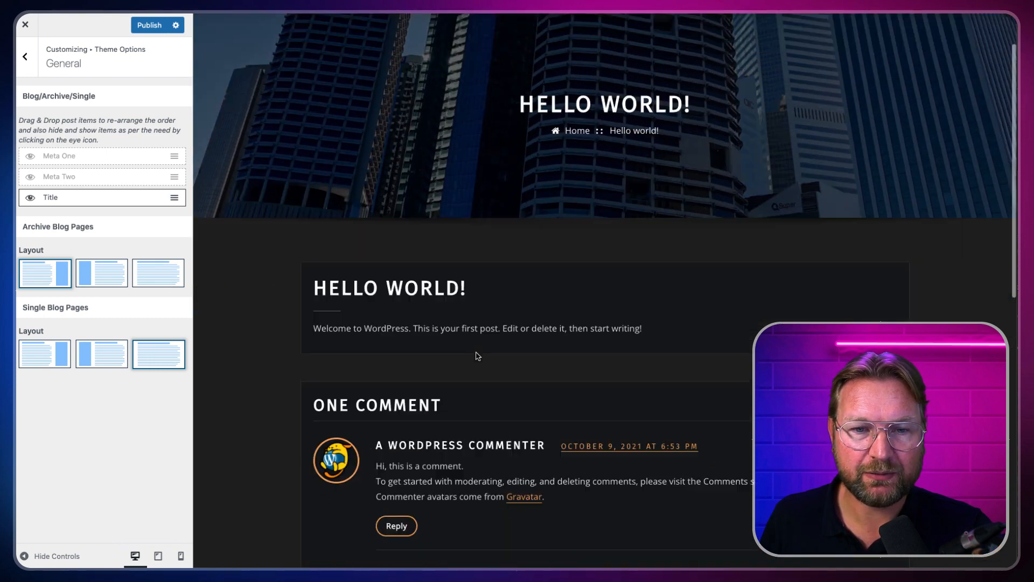
{"action": "scroll", "coordinate": [600, 264], "scroll_direction": "down", "scroll_amount": 2}
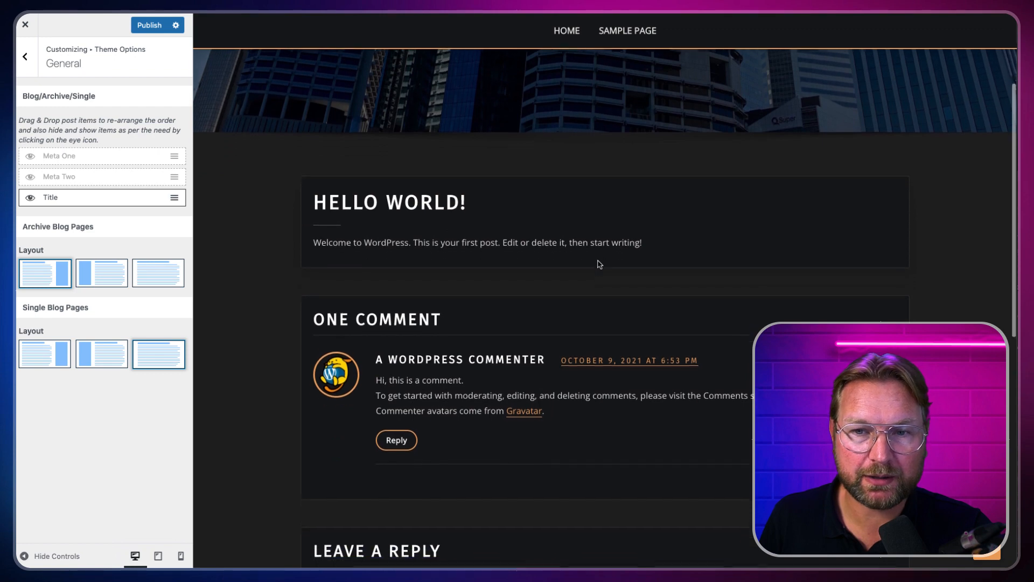
{"action": "scroll", "coordinate": [540, 310], "scroll_direction": "down", "scroll_amount": 1}
{"action": "scroll", "coordinate": [541, 304], "scroll_direction": "up", "scroll_amount": 3}
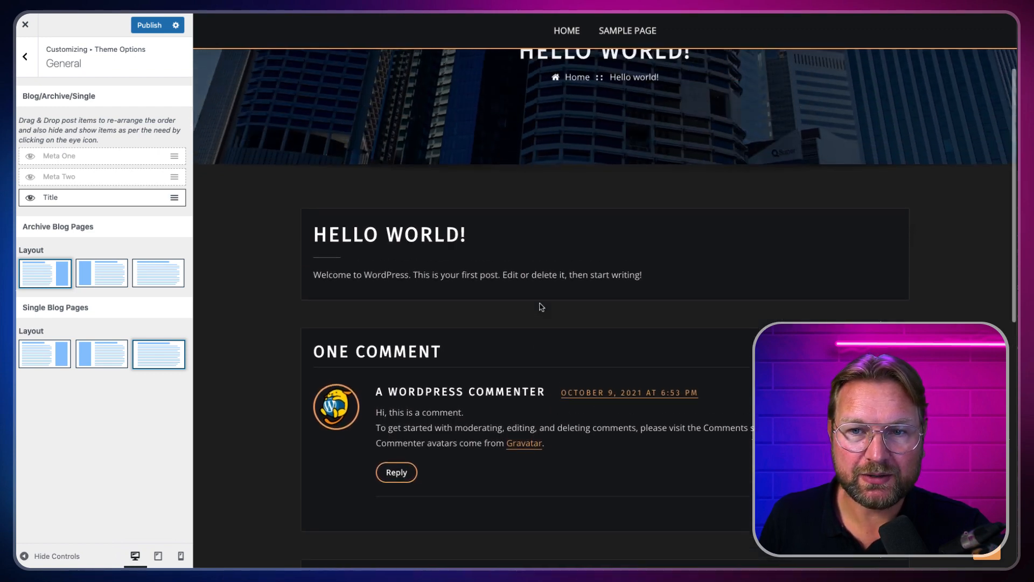
{"action": "scroll", "coordinate": [540, 306], "scroll_direction": "down", "scroll_amount": 1}
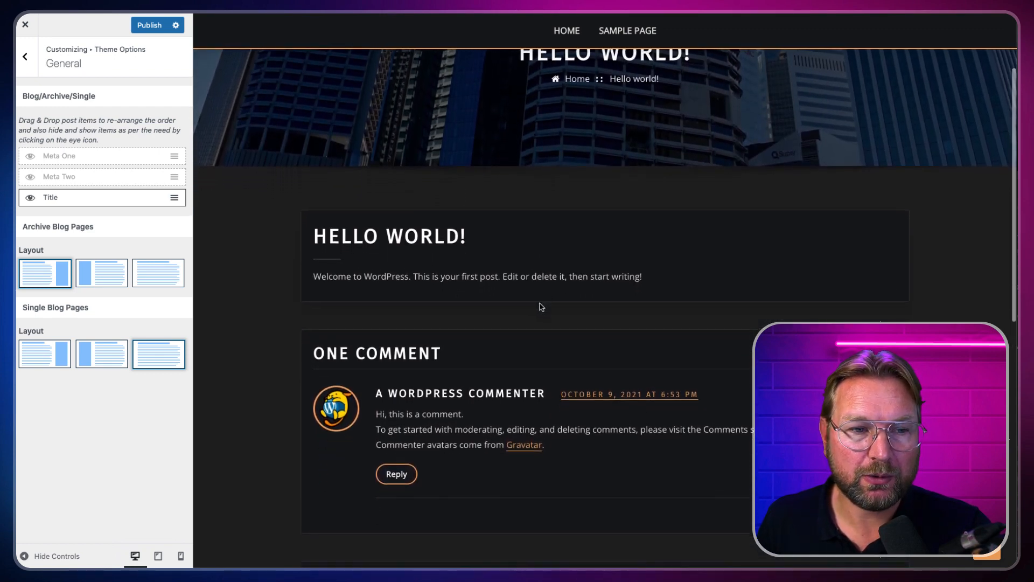
Step: Return single posts to the right-sidebar layout and go back to Theme Options
{"action": "left_click", "coordinate": [43, 358]}
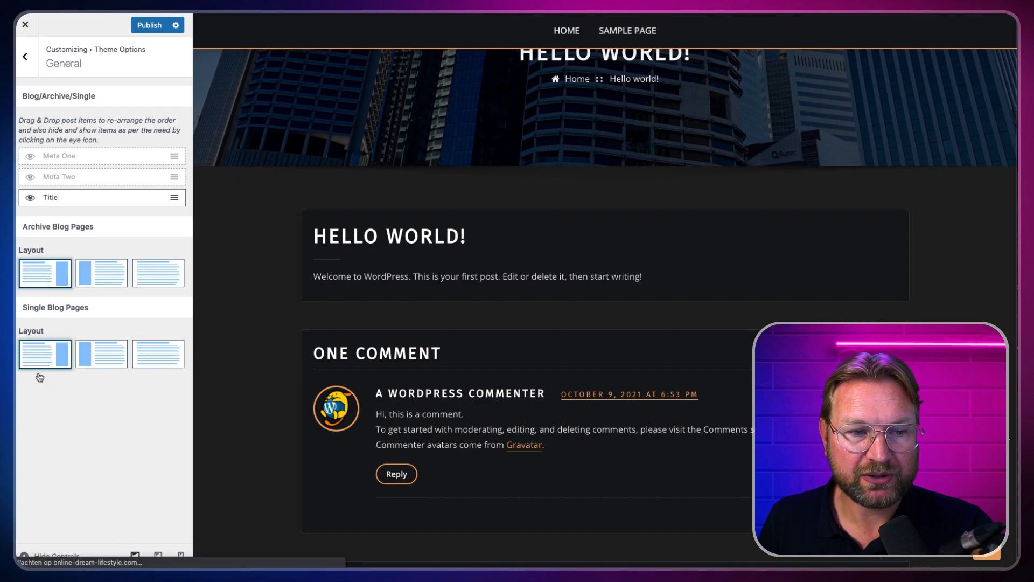
{"action": "scroll", "coordinate": [748, 153], "scroll_direction": "down", "scroll_amount": 3}
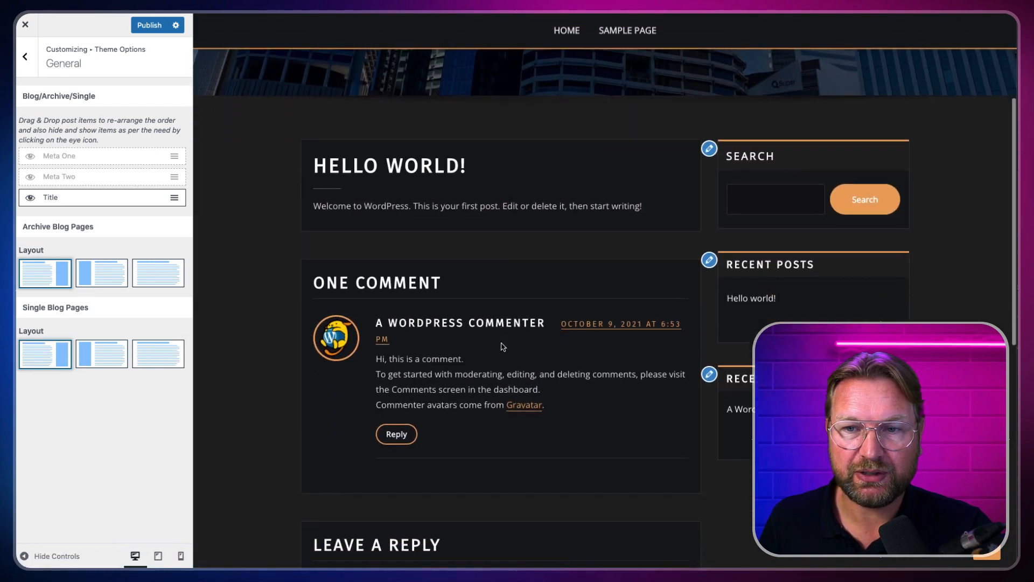
{"action": "scroll", "coordinate": [769, 172], "scroll_direction": "up", "scroll_amount": 5}
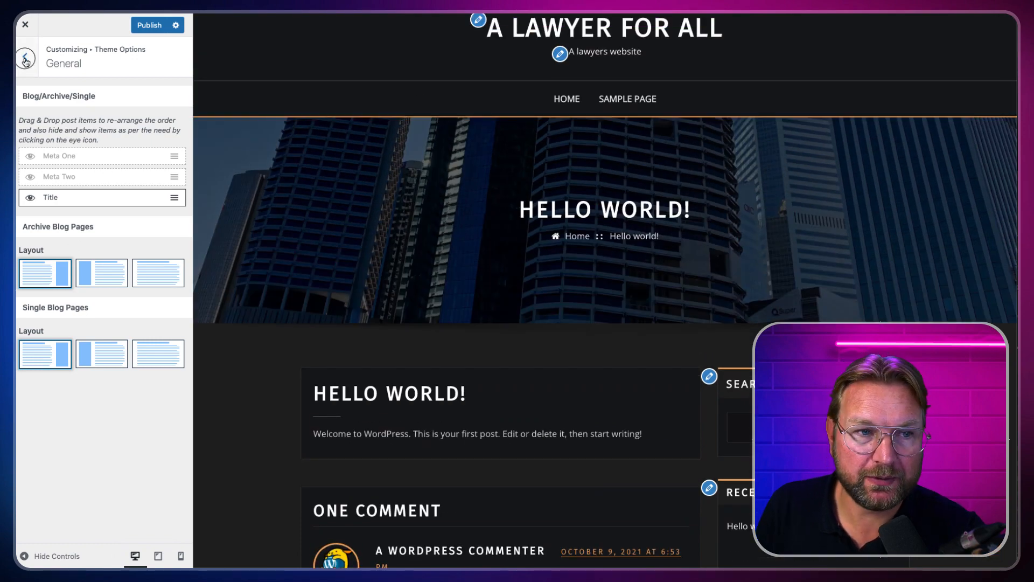
{"action": "left_click", "coordinate": [25, 59]}
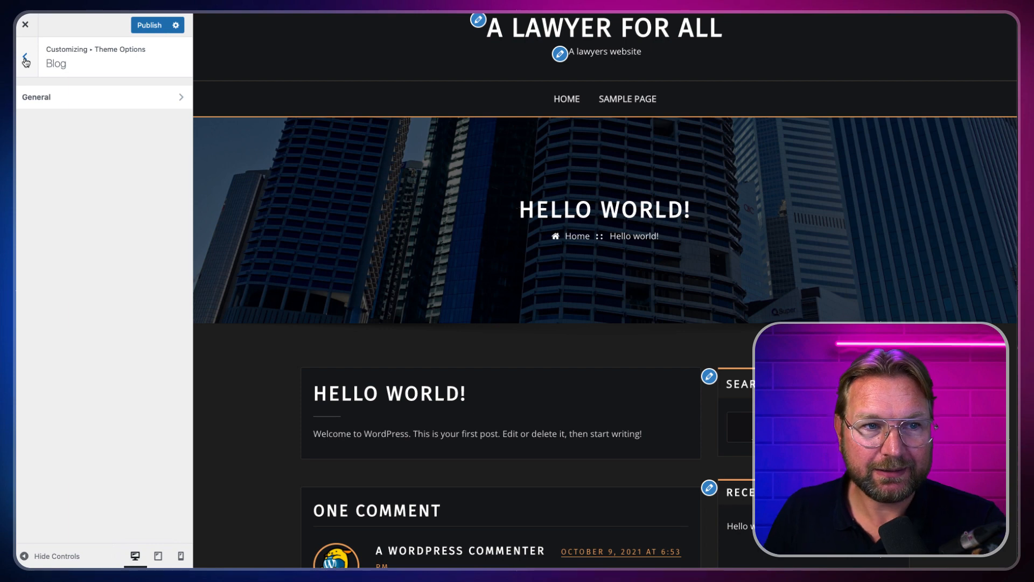
{"action": "left_click", "coordinate": [25, 59]}
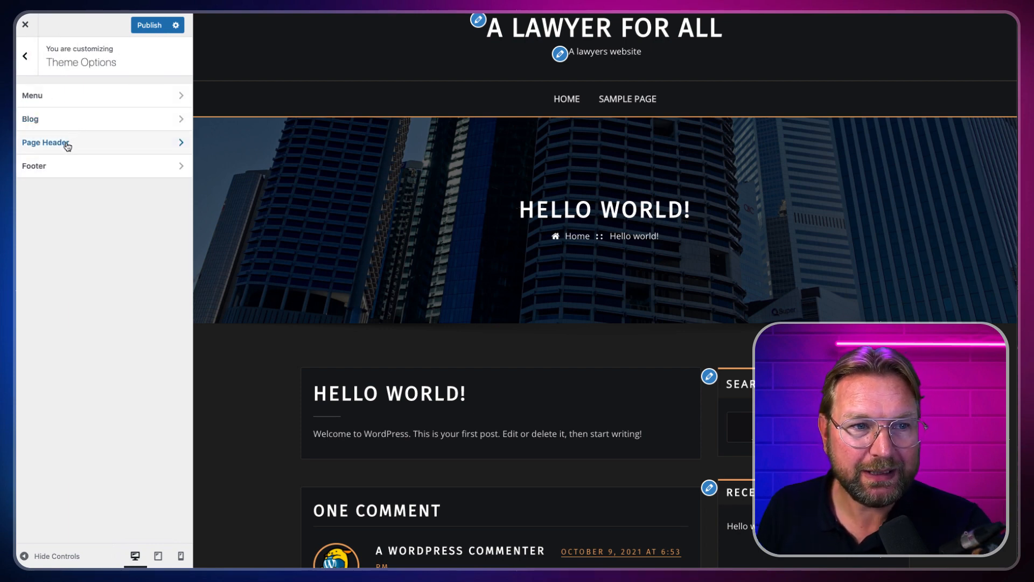
Step: Open Theme Options' Page Header settings to see its colour and city header image
{"action": "left_click", "coordinate": [57, 144]}
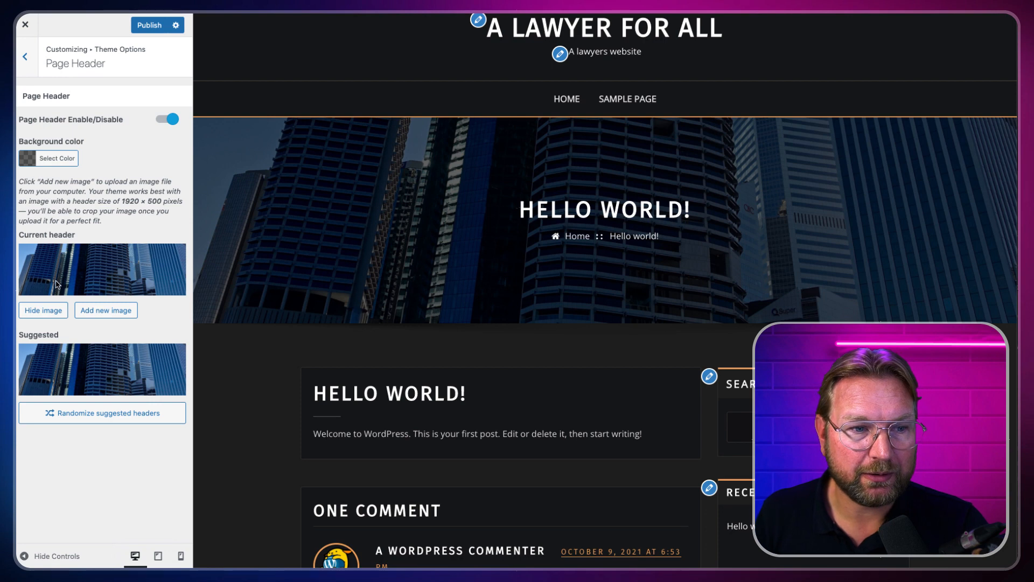
Step: Upload the skyscraper city photo as the new page header image
{"action": "left_click", "coordinate": [105, 310]}
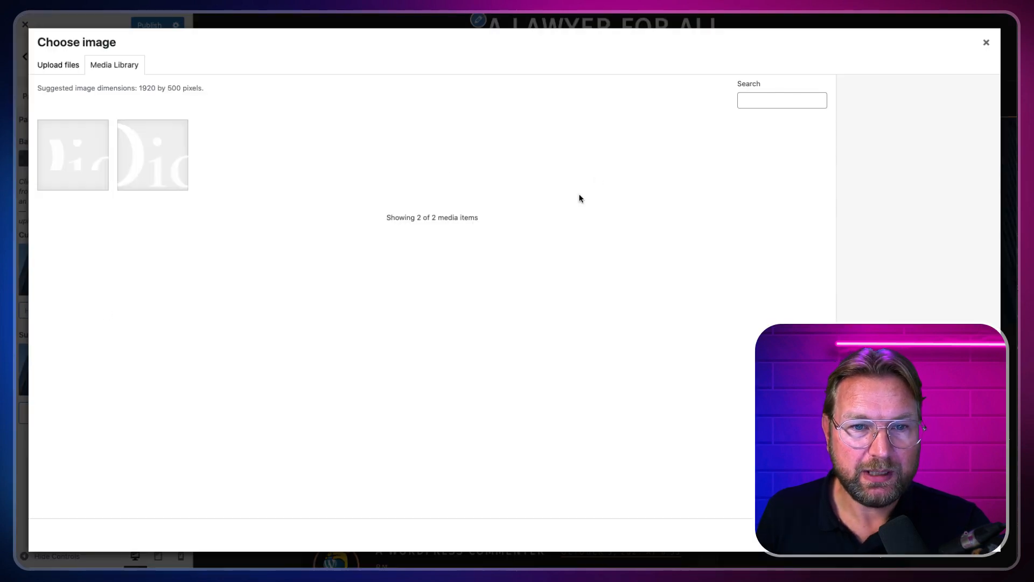
{"action": "left_click", "coordinate": [70, 69]}
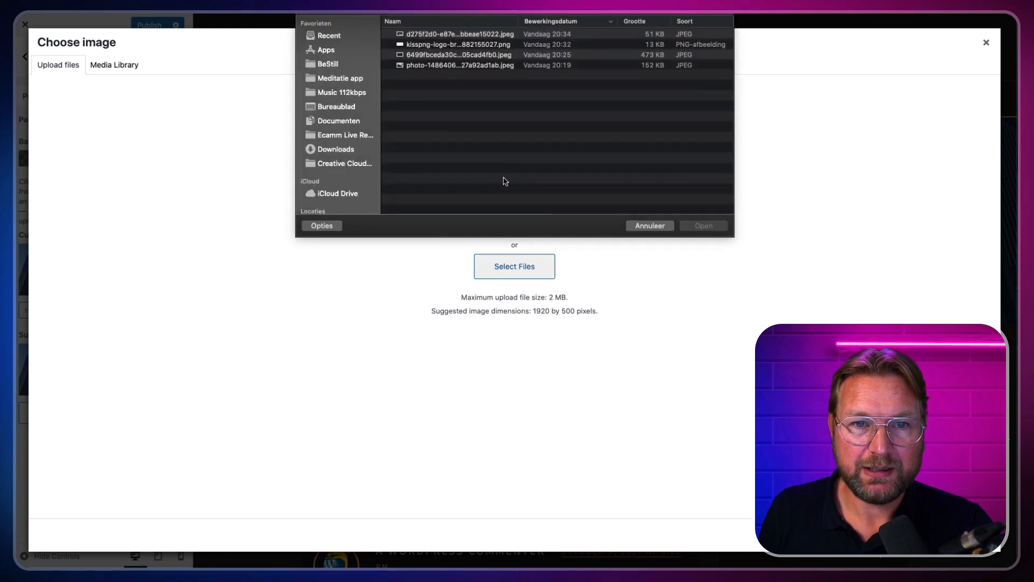
{"action": "left_click", "coordinate": [433, 35]}
{"action": "key", "text": "space"}
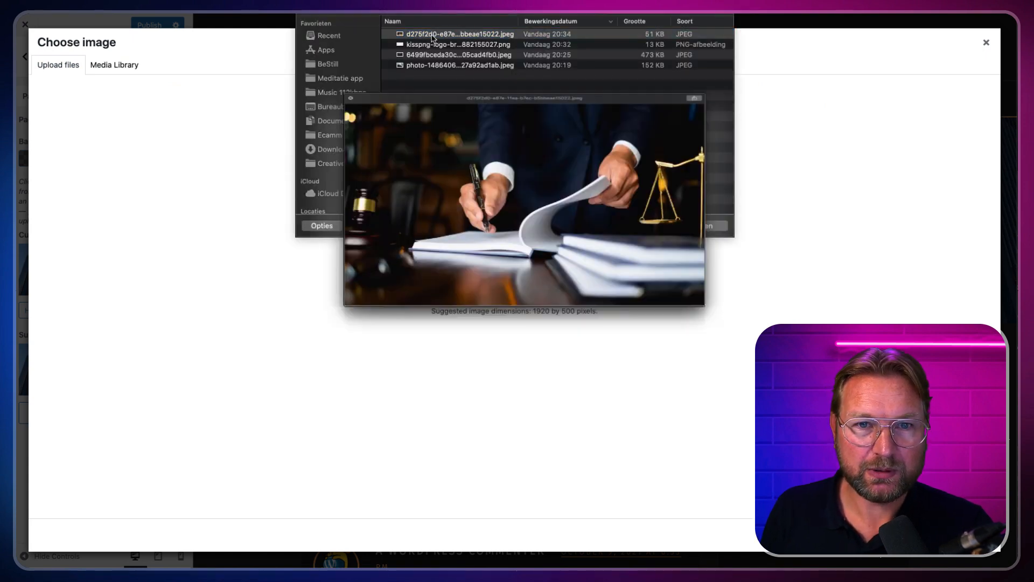
{"action": "key", "text": "Down"}
{"action": "key", "text": "Down"}
{"action": "key", "text": "Down"}
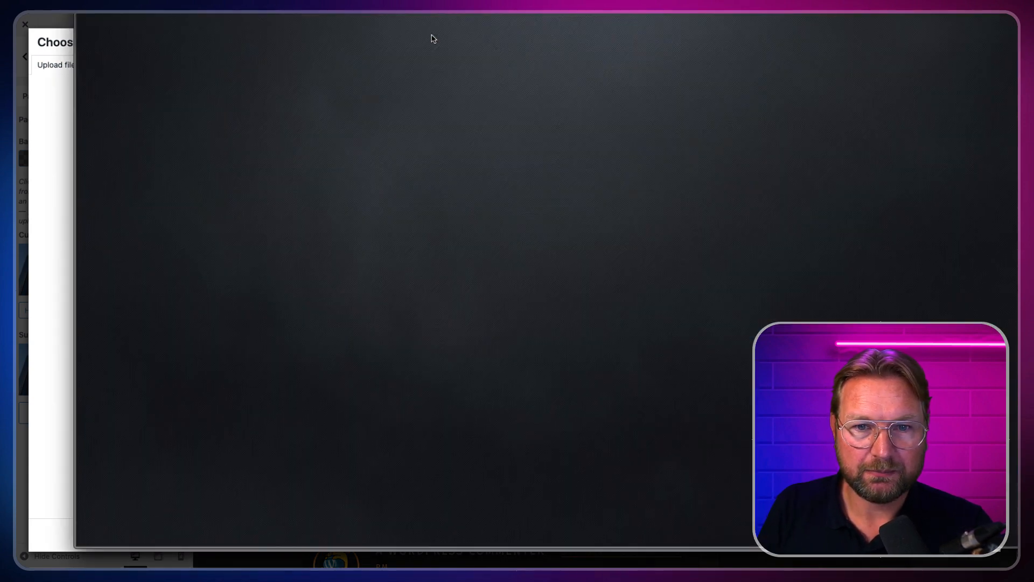
{"action": "key", "text": "space"}
{"action": "key", "text": "Return"}
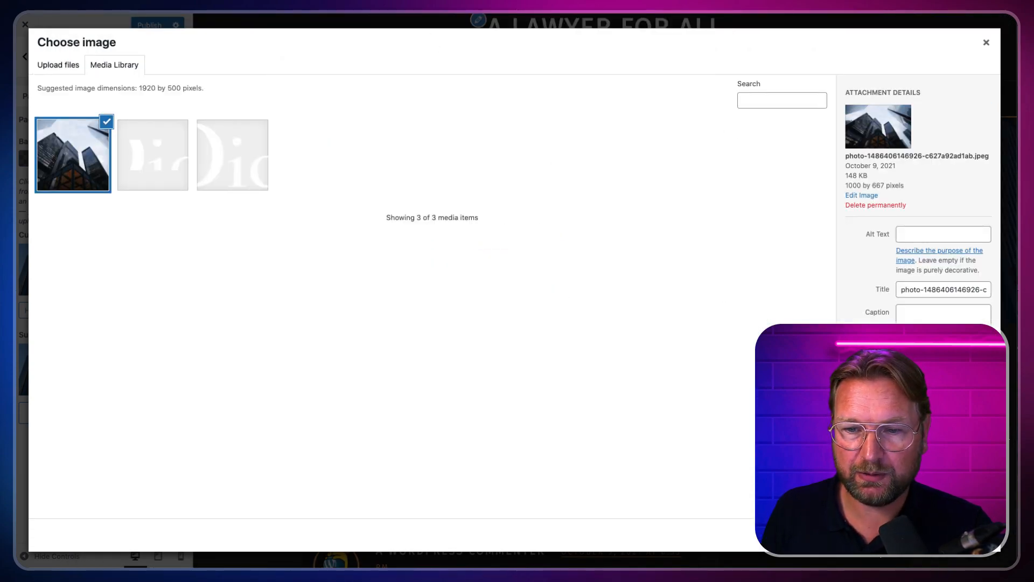
Step: Move the crop area lower on the skyscraper photo and apply the crop
{"action": "left_click", "coordinate": [962, 535]}
{"action": "left_click_drag", "start_coordinate": [554, 189], "coordinate": [552, 252]}
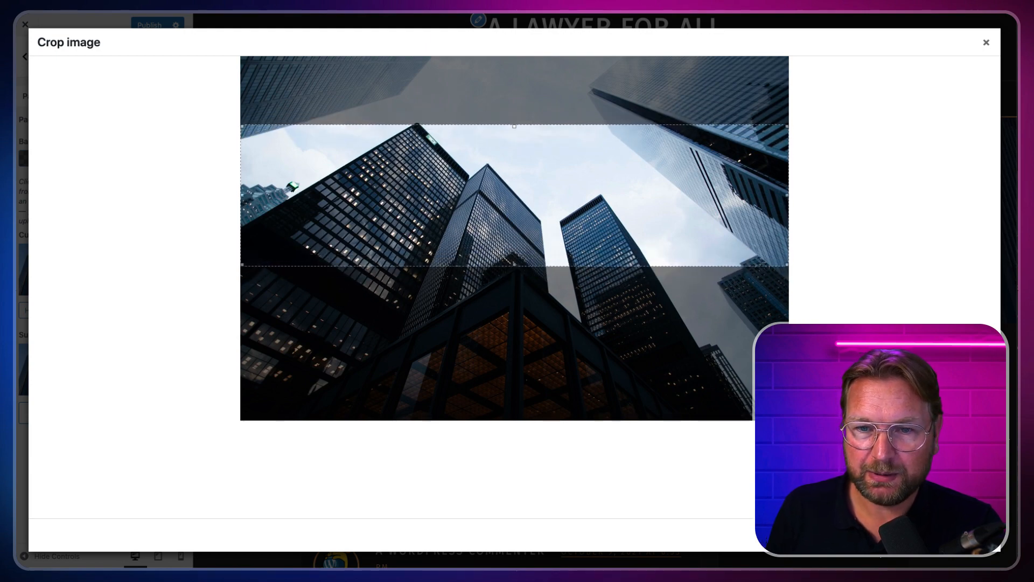
{"action": "left_click", "coordinate": [961, 535]}
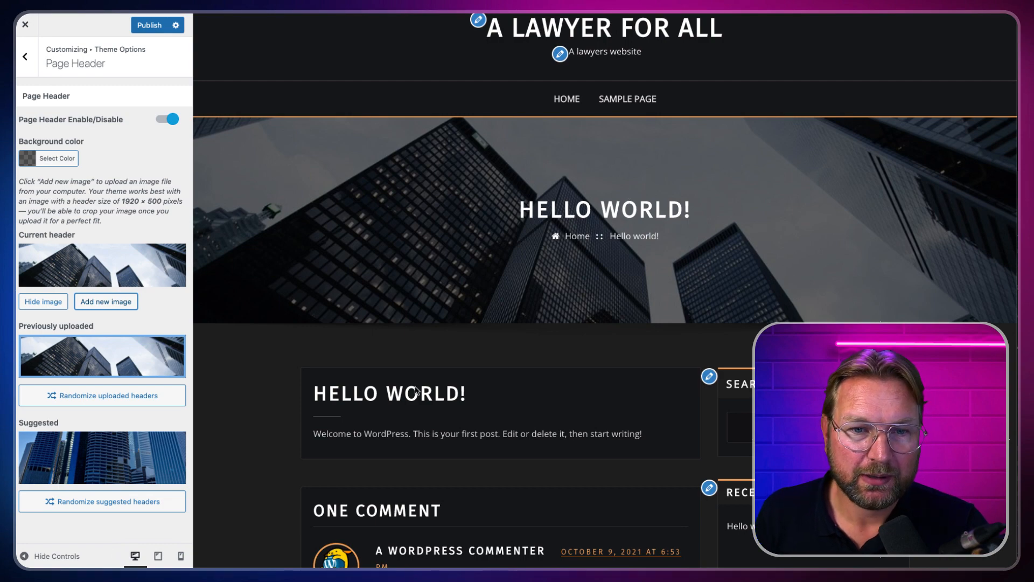
Step: Change the page header background colour from blue to semi-transparent black
{"action": "scroll", "coordinate": [412, 392], "scroll_direction": "down", "scroll_amount": 3}
{"action": "scroll", "coordinate": [411, 393], "scroll_direction": "up", "scroll_amount": 2}
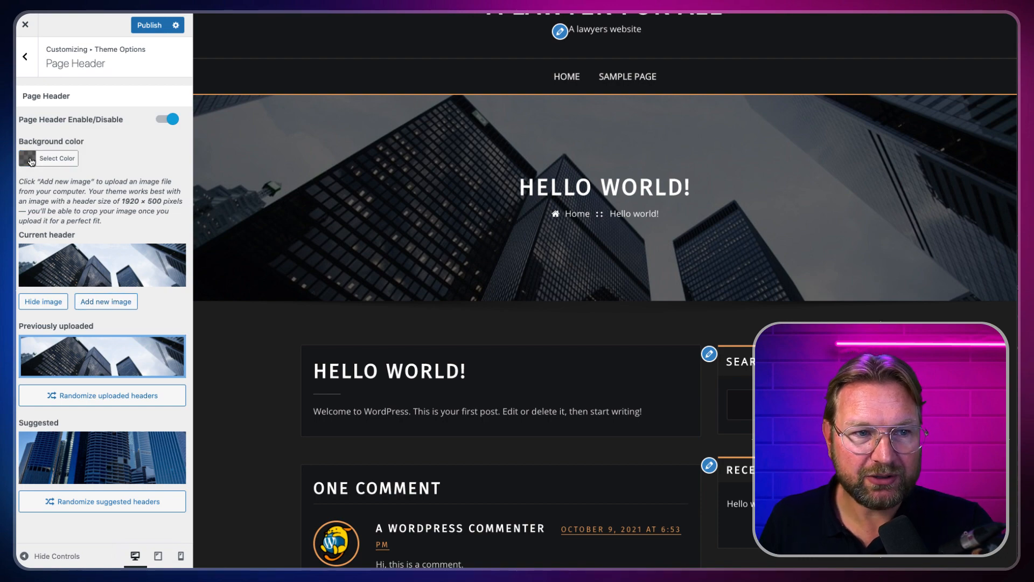
{"action": "left_click", "coordinate": [56, 157]}
{"action": "left_click", "coordinate": [106, 286]}
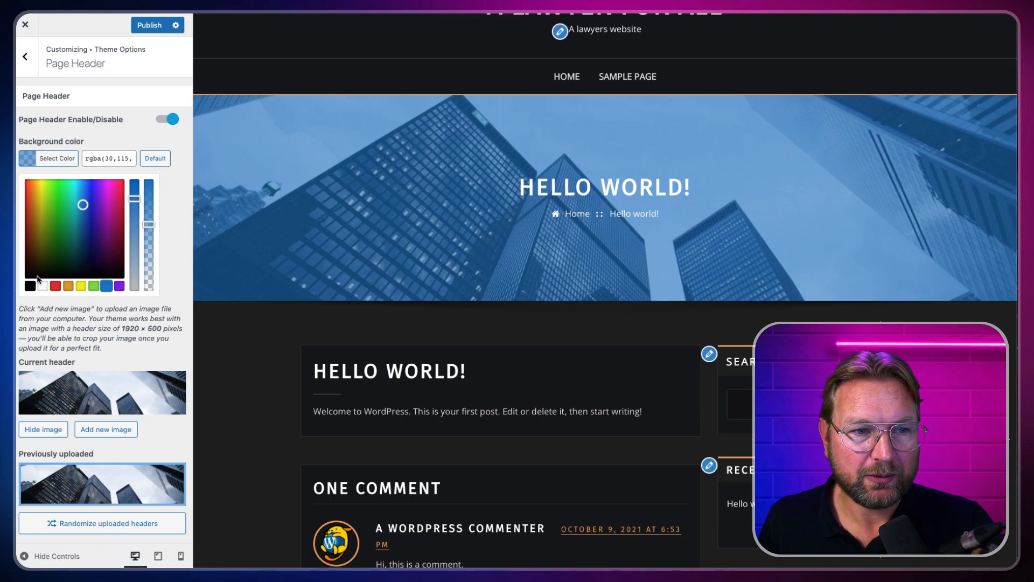
{"action": "left_click", "coordinate": [31, 286]}
{"action": "left_click_drag", "start_coordinate": [150, 225], "coordinate": [149, 249]}
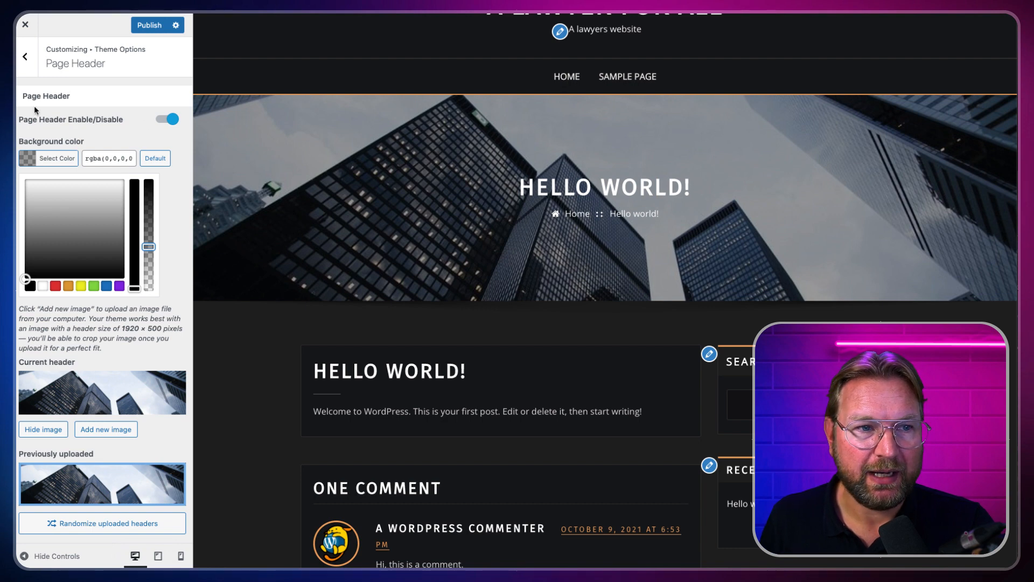
{"action": "left_click", "coordinate": [25, 60]}
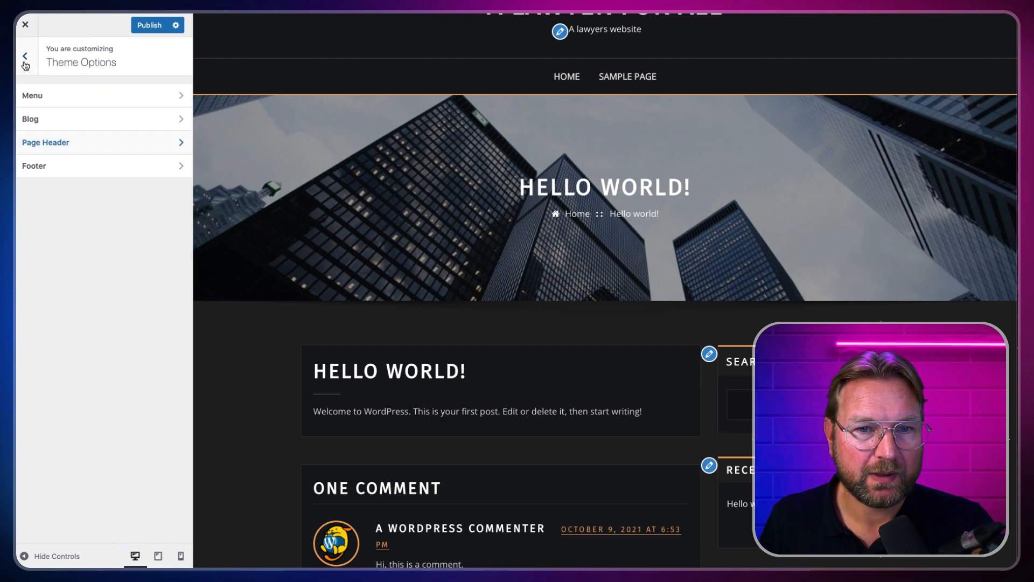
Step: Look over the Footer Copyright settings
{"action": "left_click", "coordinate": [62, 169]}
{"action": "scroll", "coordinate": [319, 251], "scroll_direction": "down", "scroll_amount": 10}
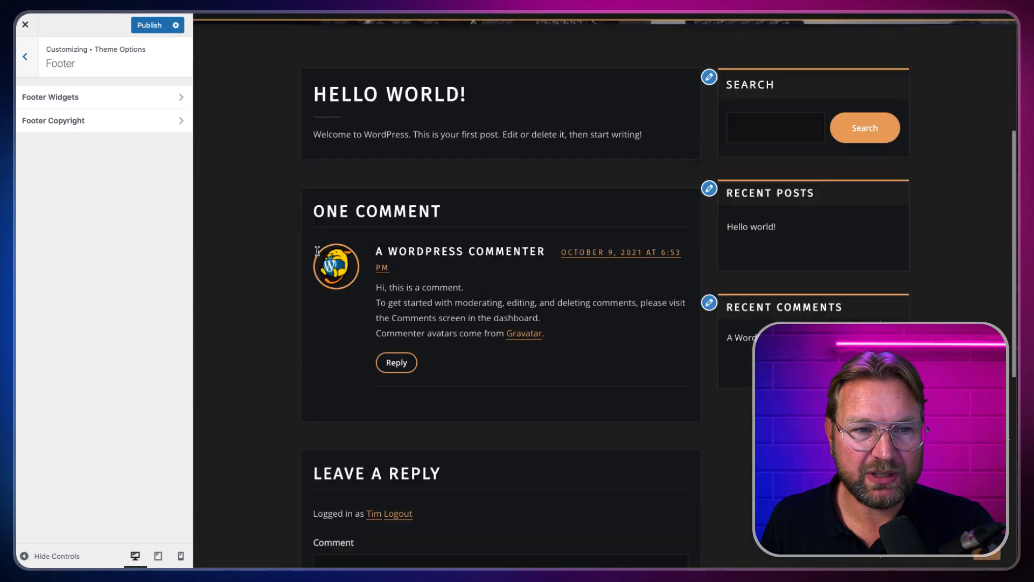
{"action": "scroll", "coordinate": [318, 251], "scroll_direction": "down", "scroll_amount": 4}
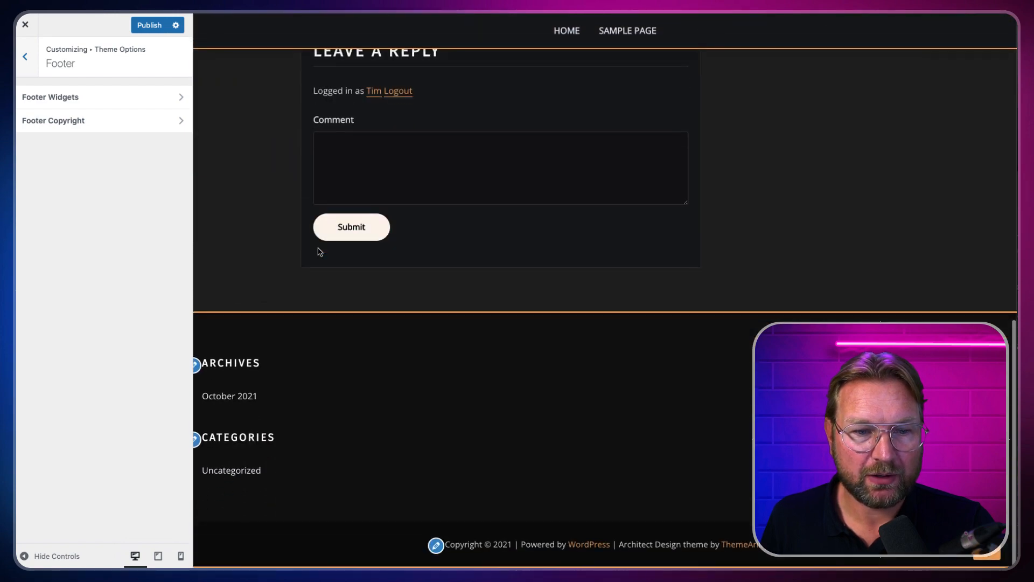
{"action": "left_click", "coordinate": [81, 121]}
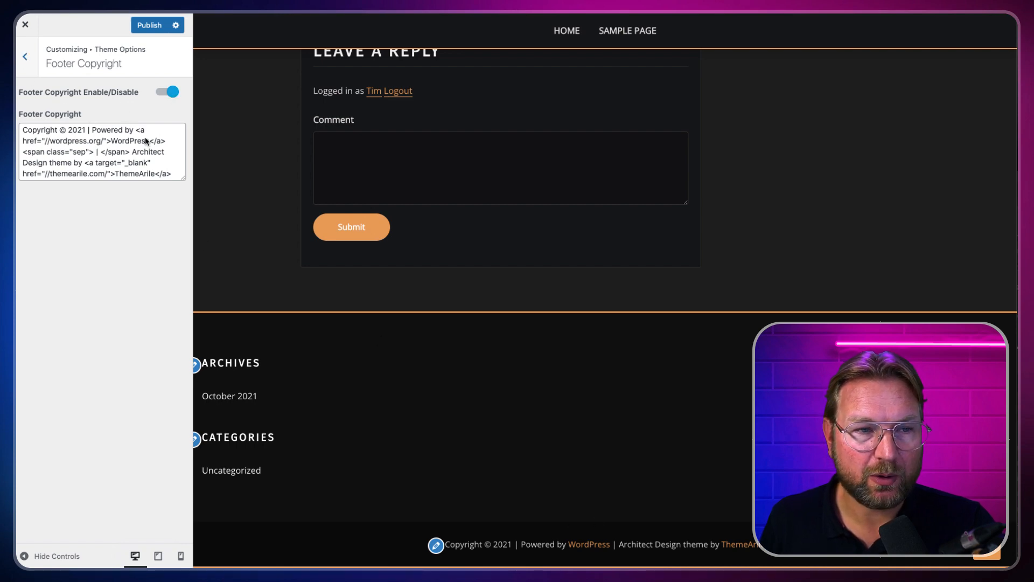
{"action": "left_click", "coordinate": [26, 57]}
Step: Try Container and Container Full, then disable the Footer Widget Area and publish
{"action": "left_click", "coordinate": [83, 101]}
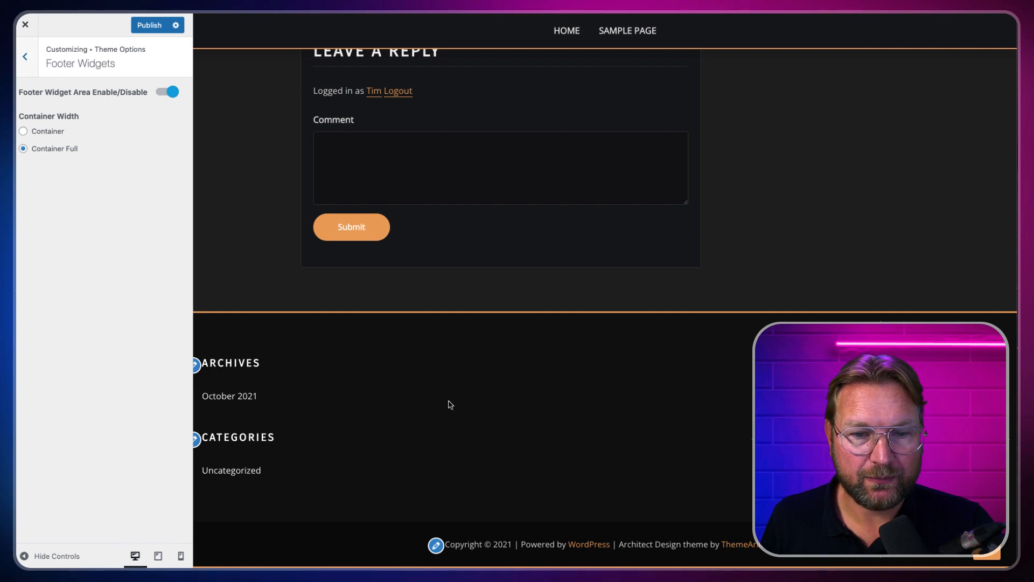
{"action": "left_click", "coordinate": [24, 132]}
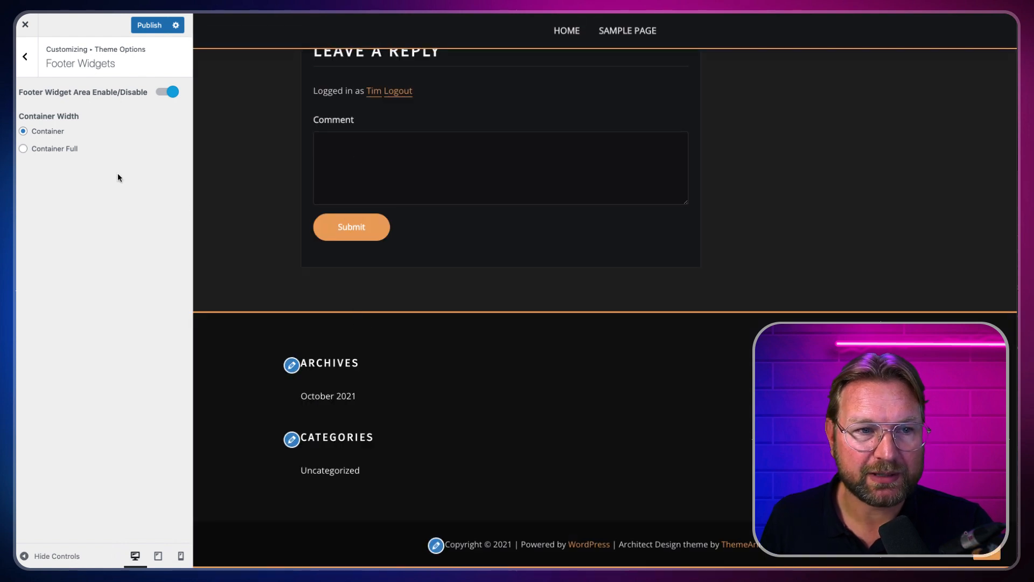
{"action": "left_click", "coordinate": [24, 149]}
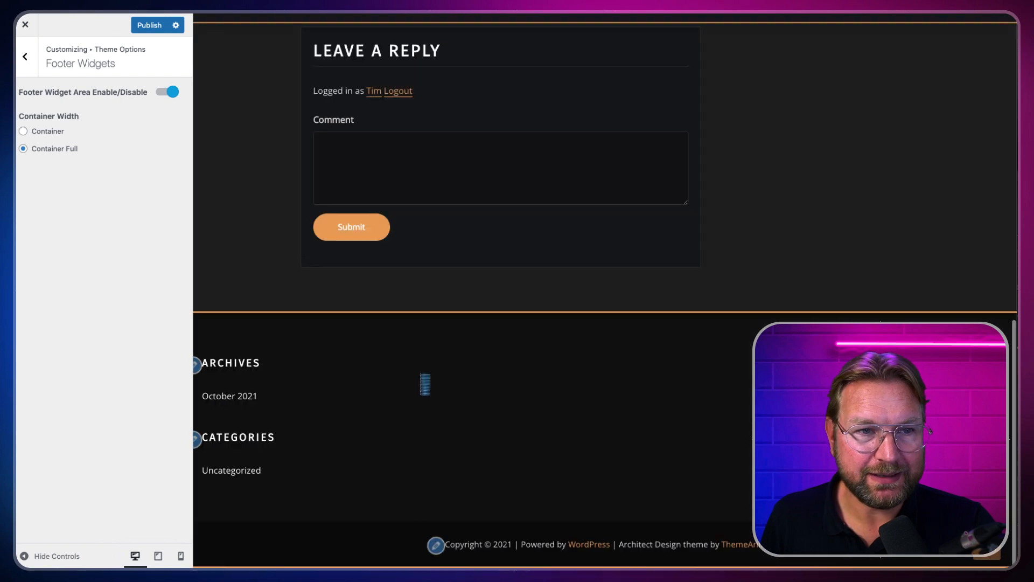
{"action": "left_click", "coordinate": [168, 92]}
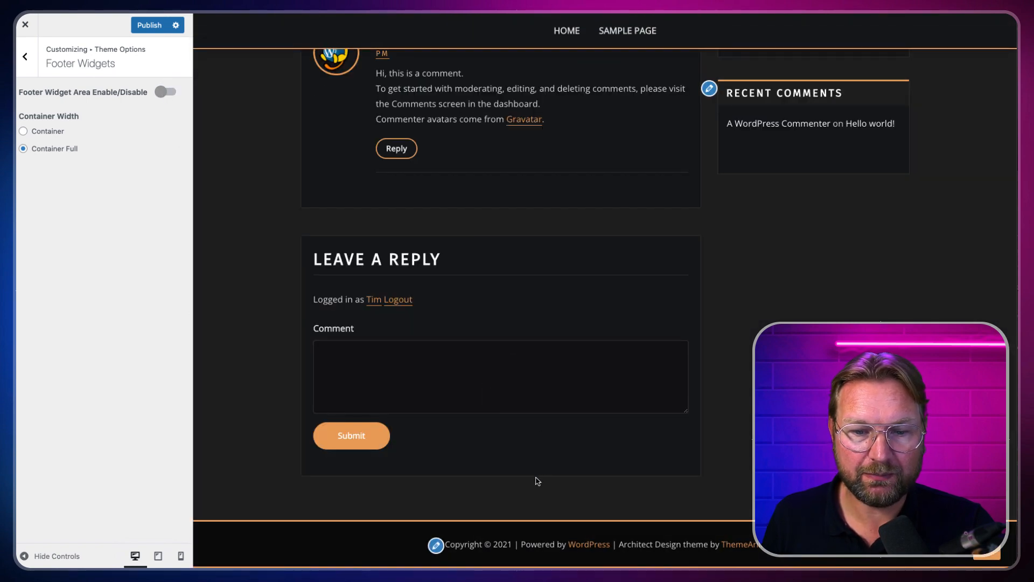
{"action": "left_click", "coordinate": [148, 26]}
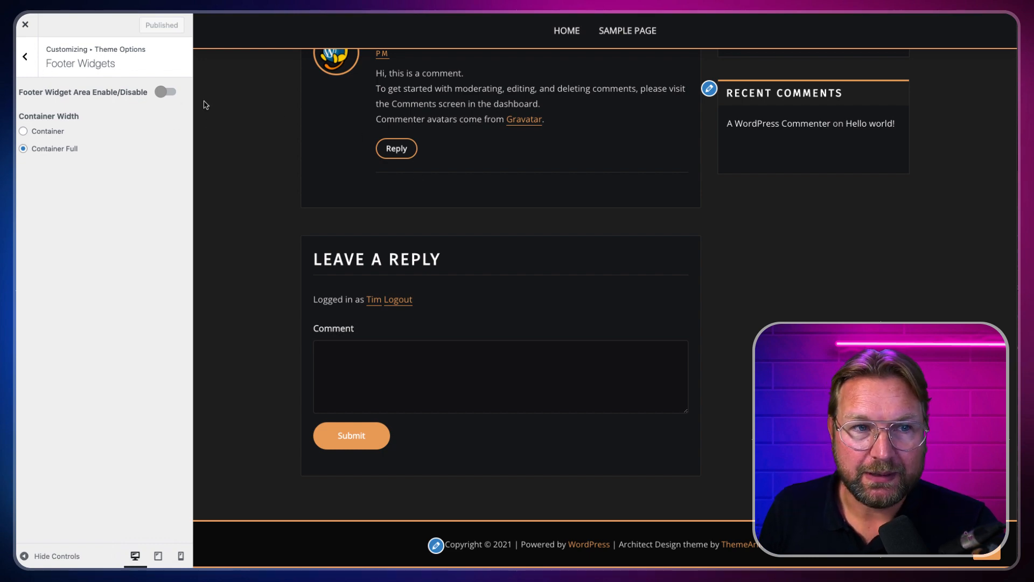
{"action": "left_click", "coordinate": [25, 60]}
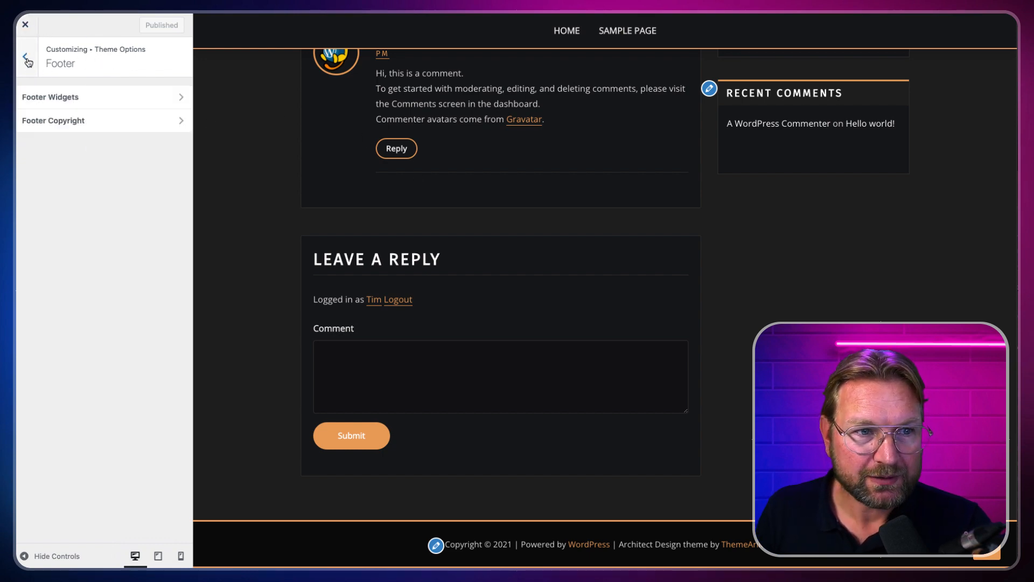
Step: Return to the main Customizer sections and look over the Typography settings
{"action": "left_click", "coordinate": [27, 60]}
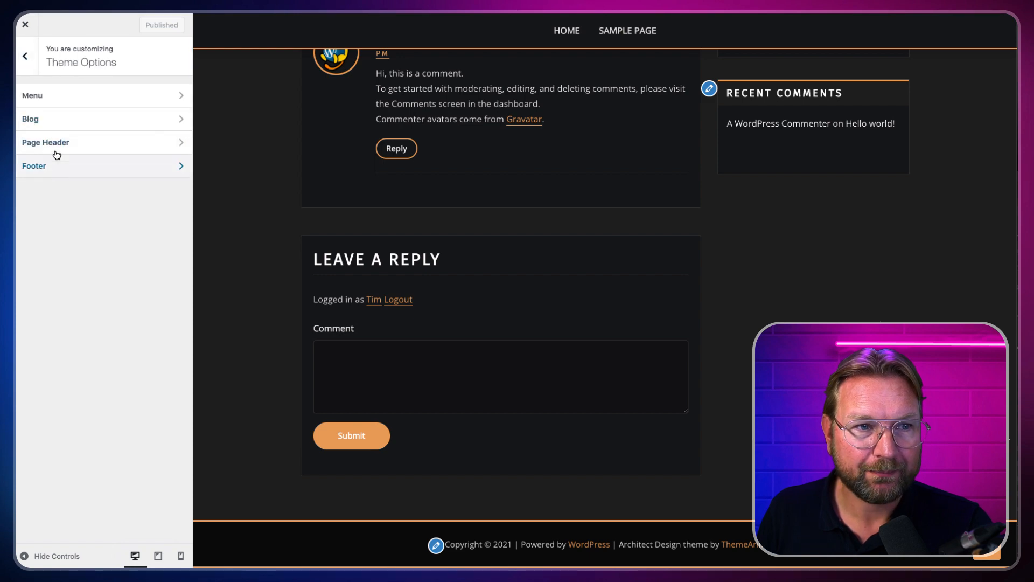
{"action": "left_click", "coordinate": [30, 57]}
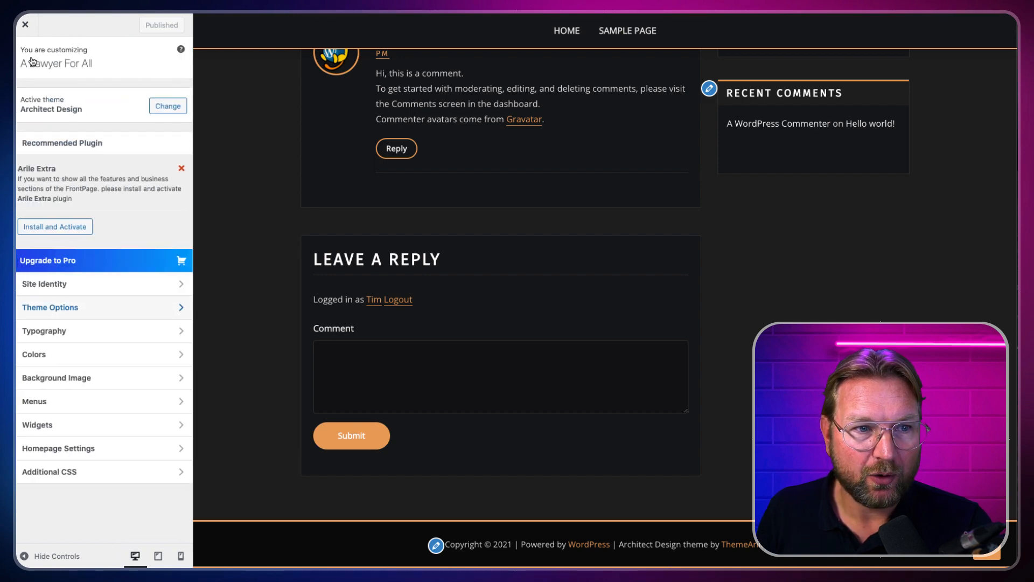
{"action": "left_click", "coordinate": [70, 334]}
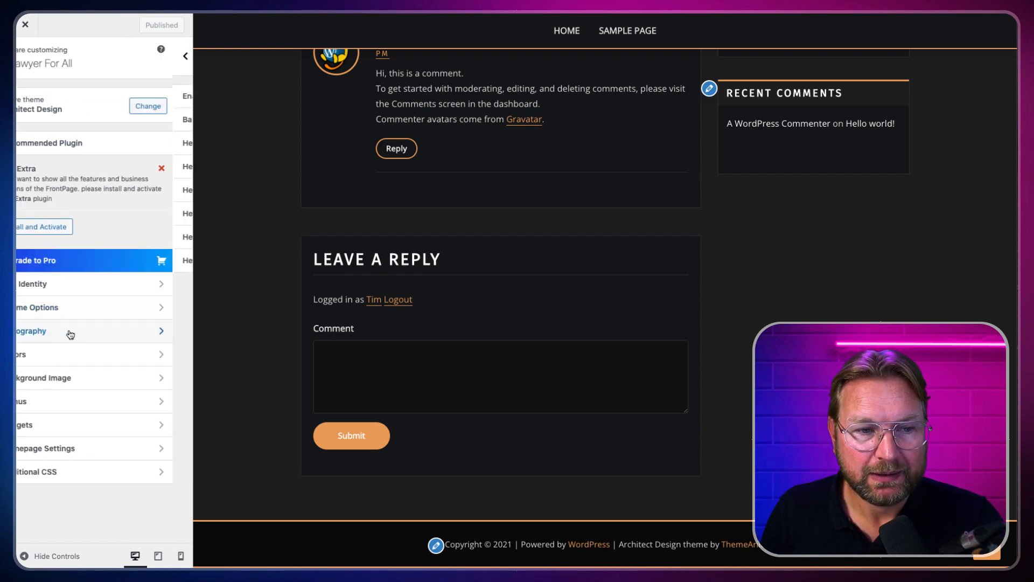
{"action": "scroll", "coordinate": [420, 90], "scroll_direction": "up", "scroll_amount": 7}
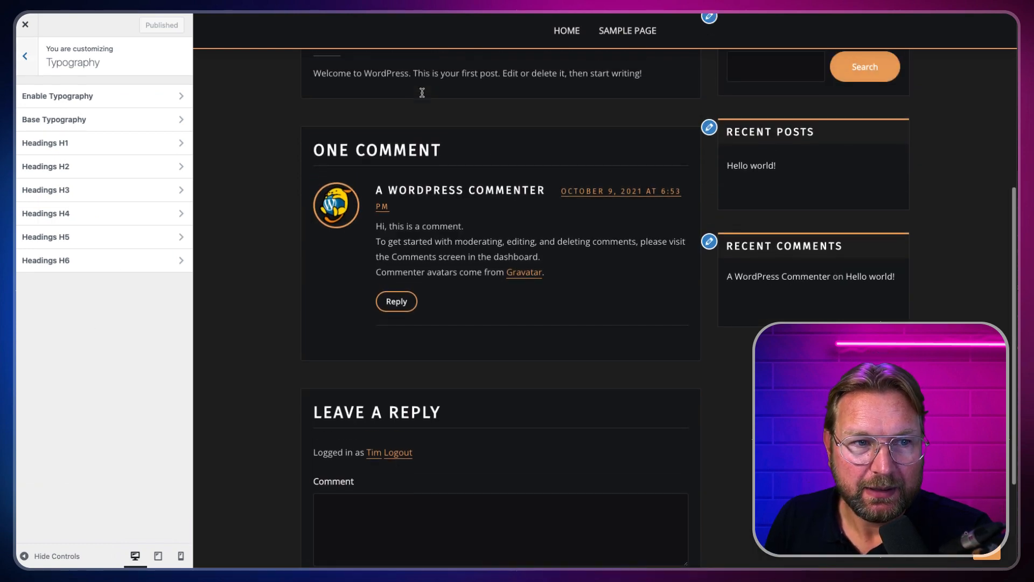
{"action": "scroll", "coordinate": [430, 218], "scroll_direction": "down", "scroll_amount": 1}
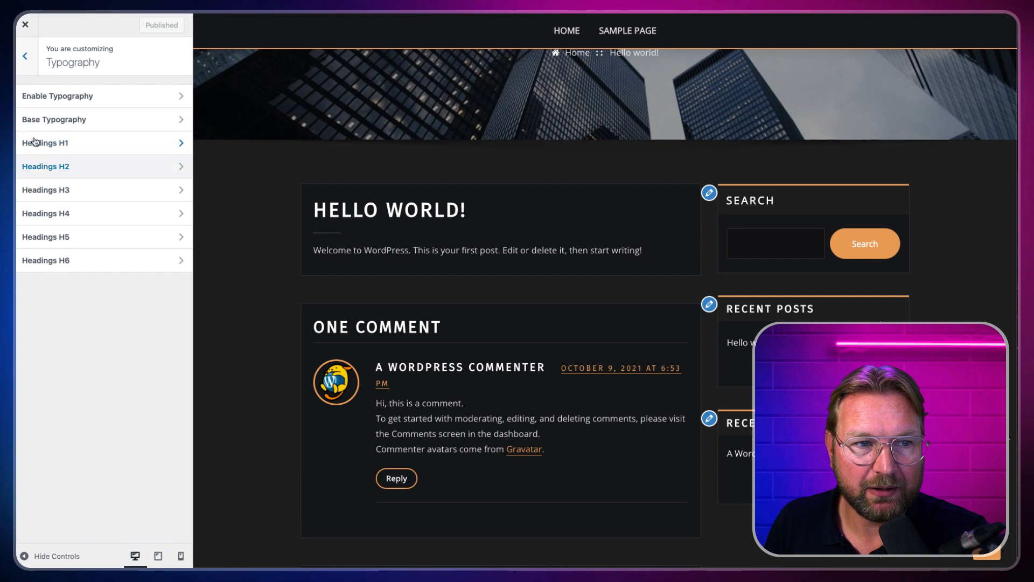
{"action": "left_click", "coordinate": [31, 65]}
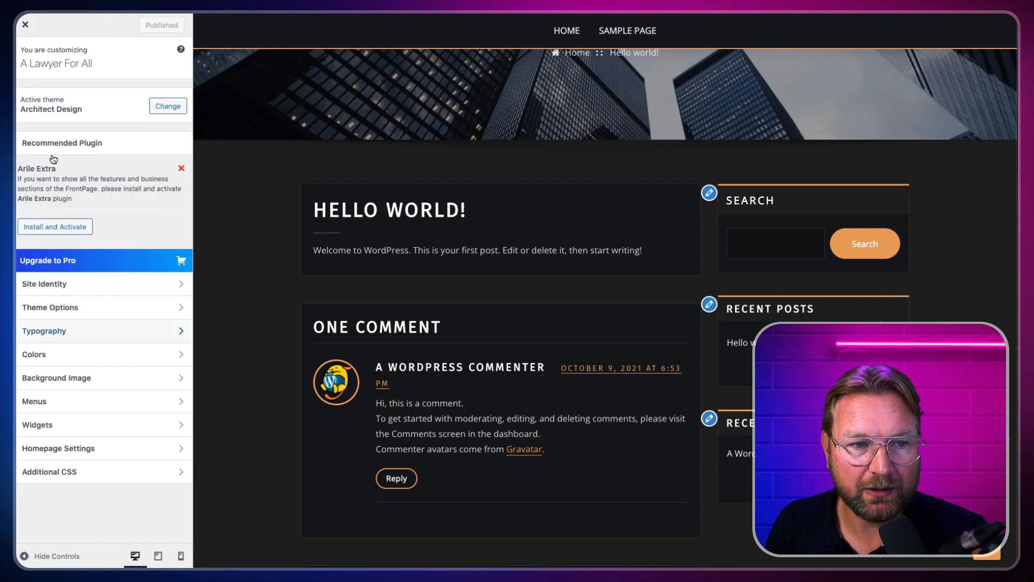
Step: Set the header text colour to a deep orange
{"action": "left_click", "coordinate": [90, 355]}
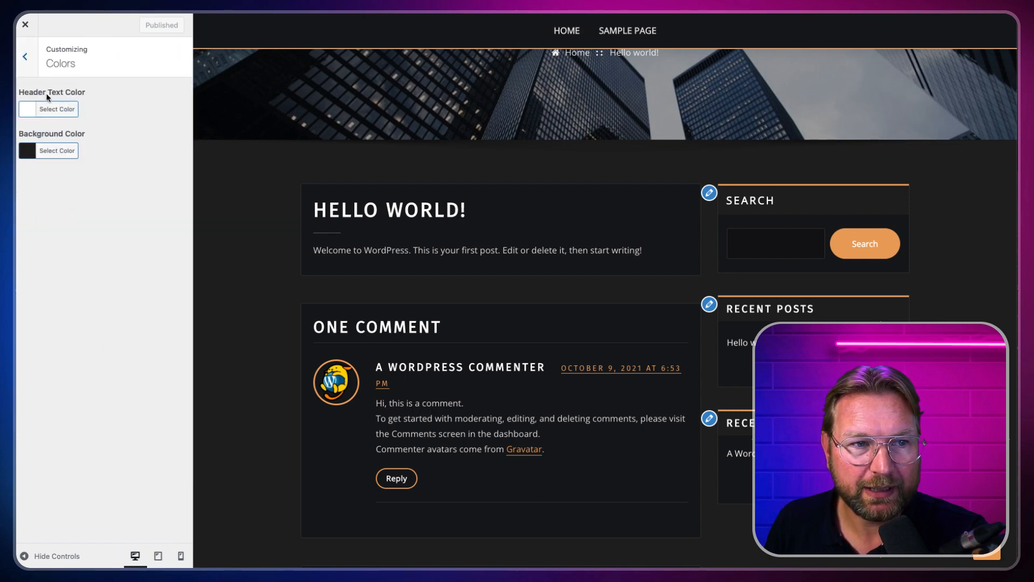
{"action": "left_click", "coordinate": [32, 111]}
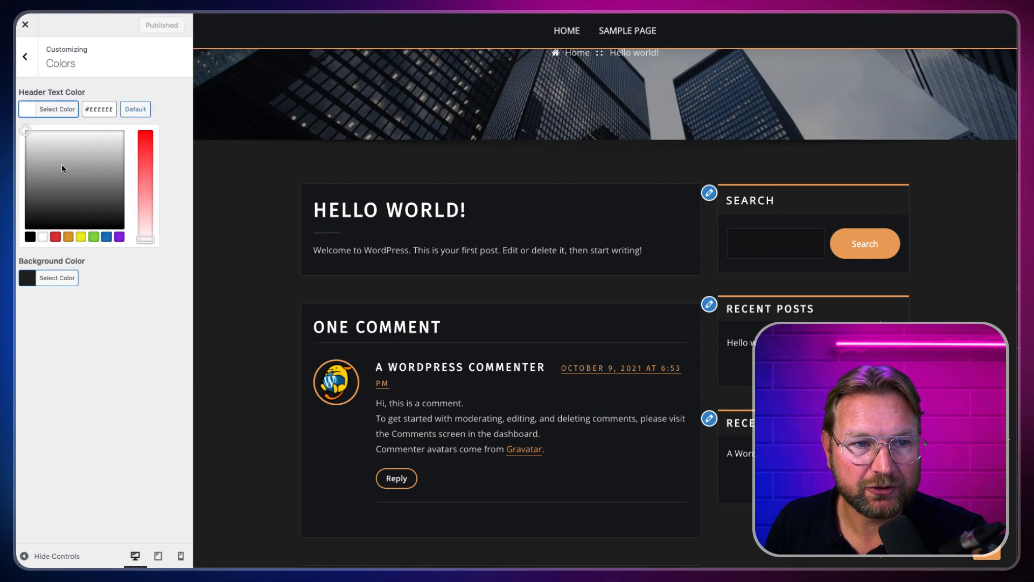
{"action": "left_click", "coordinate": [79, 237]}
{"action": "left_click", "coordinate": [68, 236]}
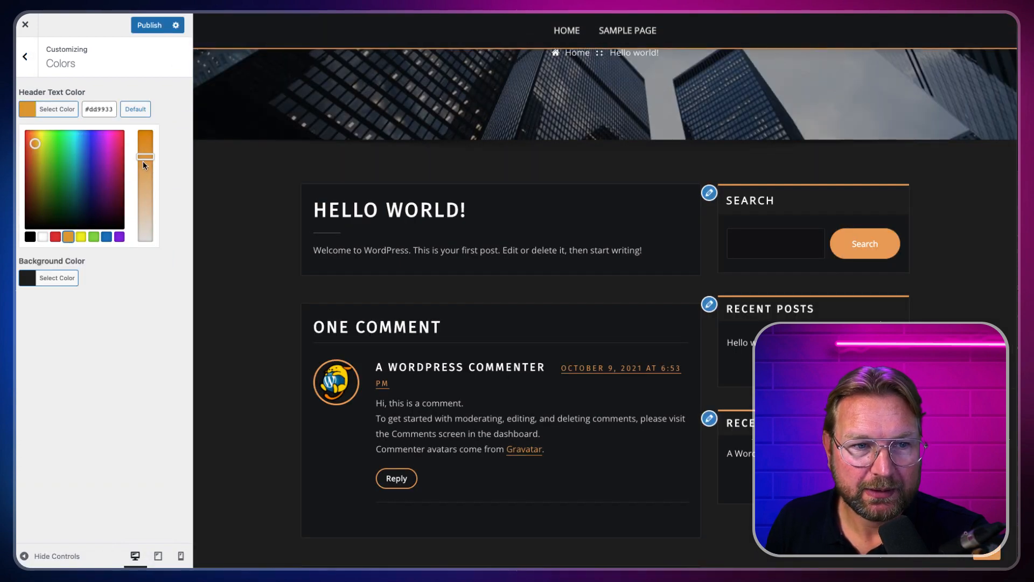
{"action": "left_click_drag", "start_coordinate": [145, 154], "coordinate": [145, 157]}
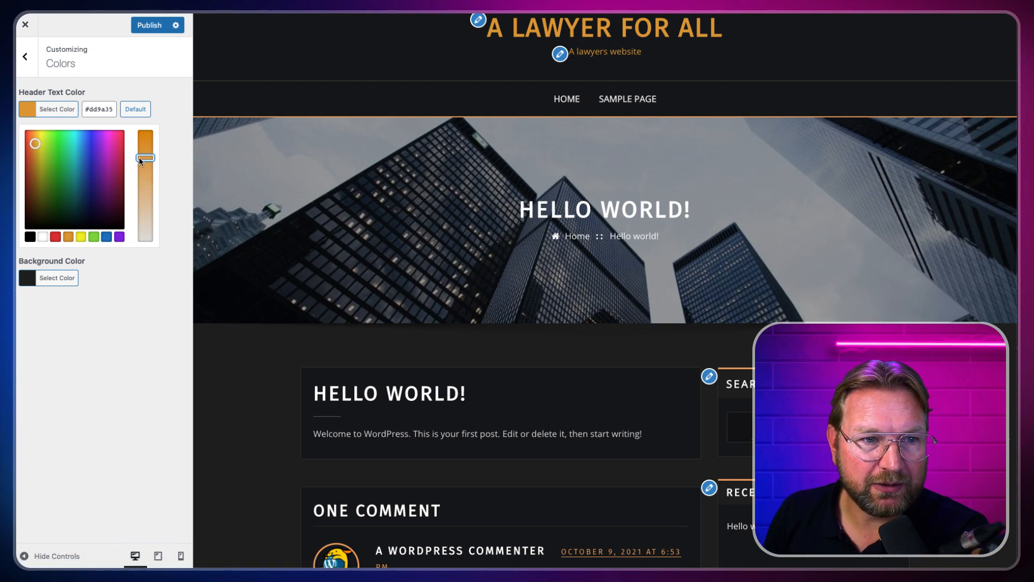
{"action": "left_click_drag", "start_coordinate": [141, 157], "coordinate": [142, 141]}
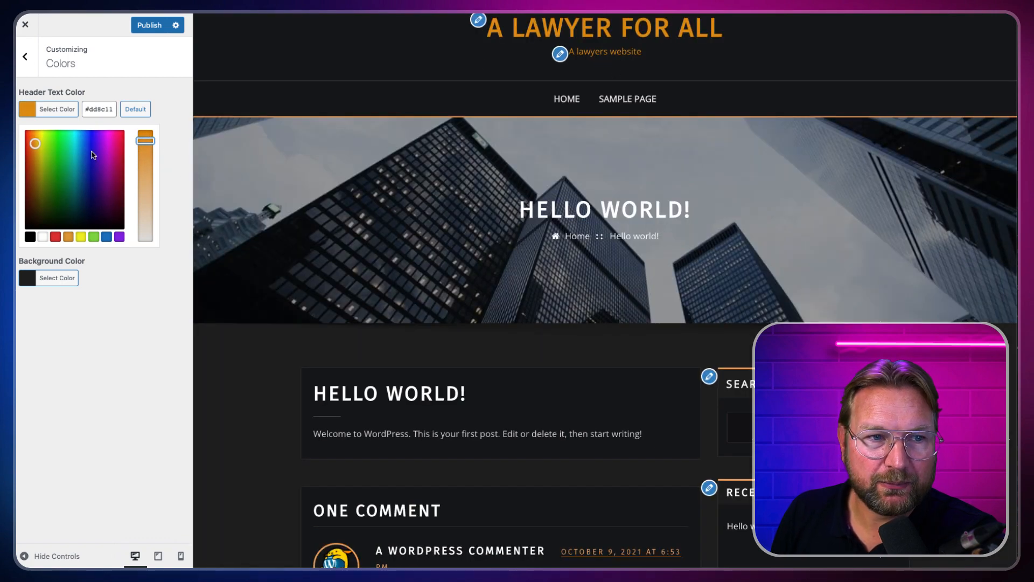
{"action": "left_click_drag", "start_coordinate": [28, 141], "coordinate": [35, 145]}
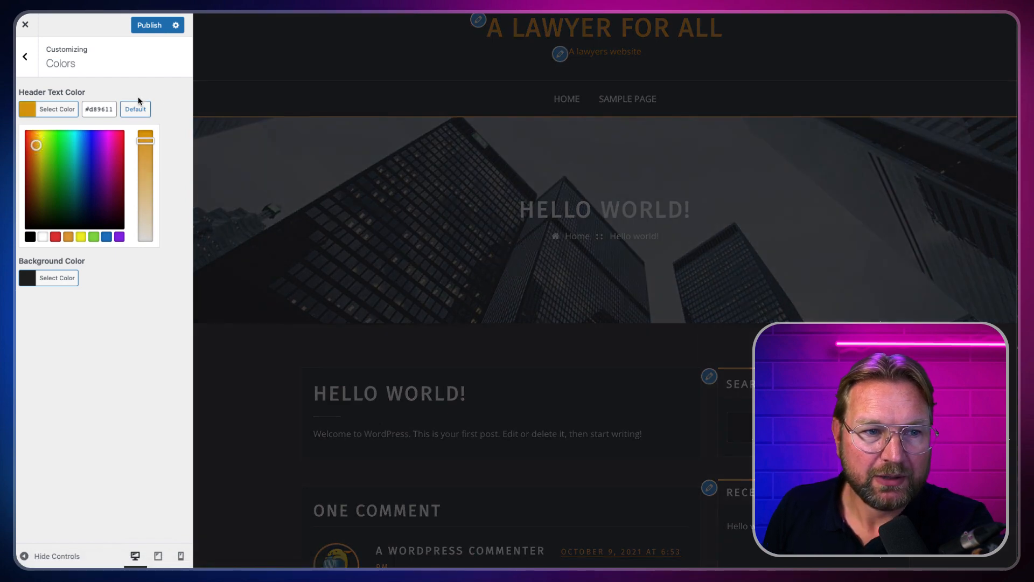
Step: Set the site background colour to black (#000000) and publish the colour changes
{"action": "left_click", "coordinate": [36, 280]}
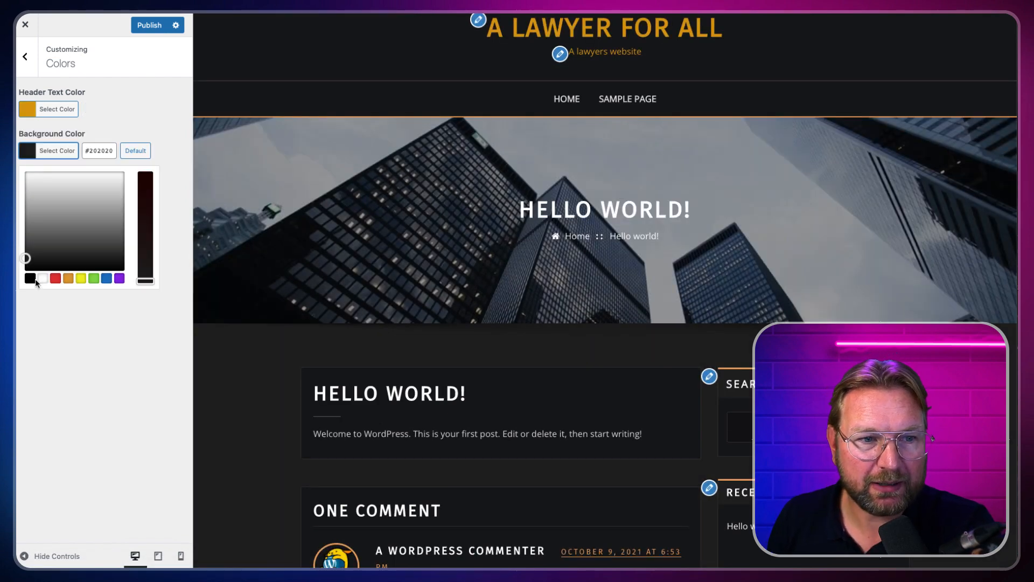
{"action": "left_click", "coordinate": [43, 278]}
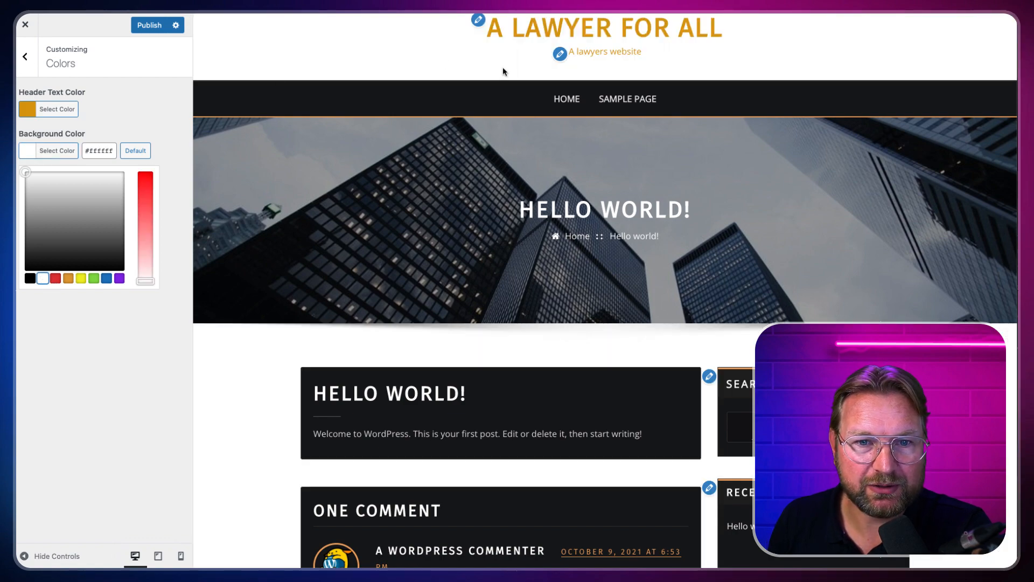
{"action": "scroll", "coordinate": [510, 129], "scroll_direction": "down", "scroll_amount": 5}
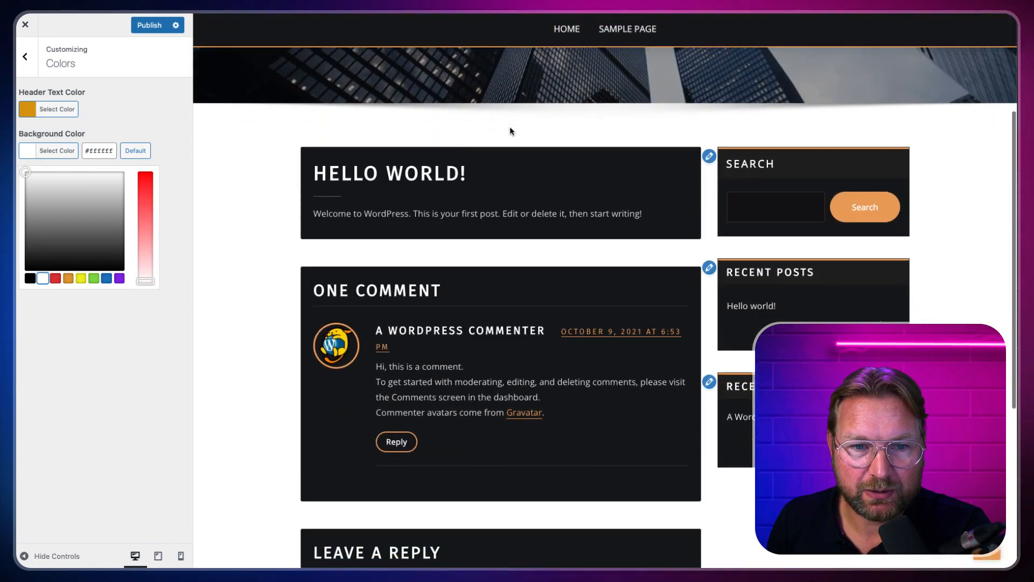
{"action": "scroll", "coordinate": [509, 130], "scroll_direction": "up", "scroll_amount": 5}
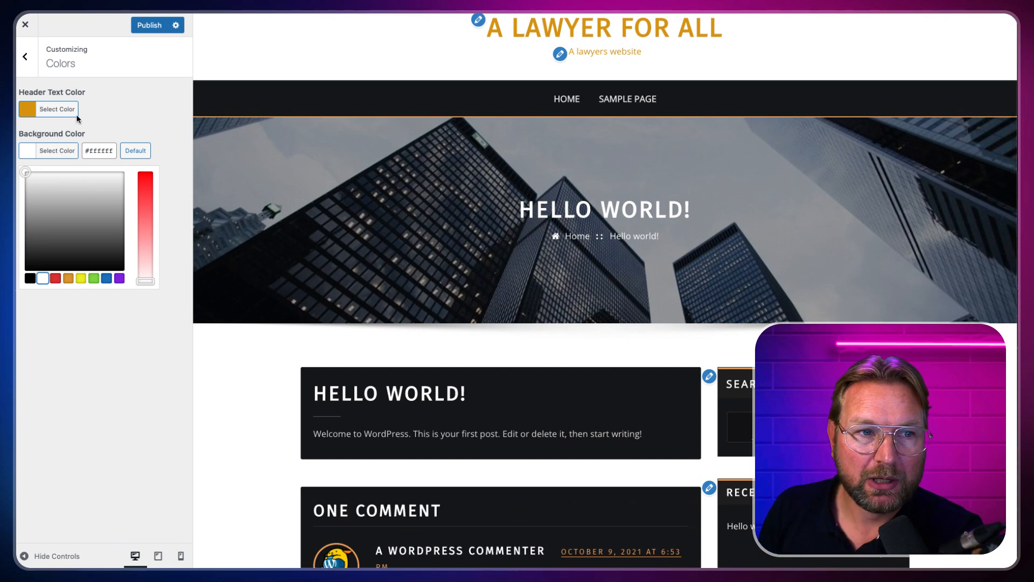
{"action": "left_click", "coordinate": [30, 278]}
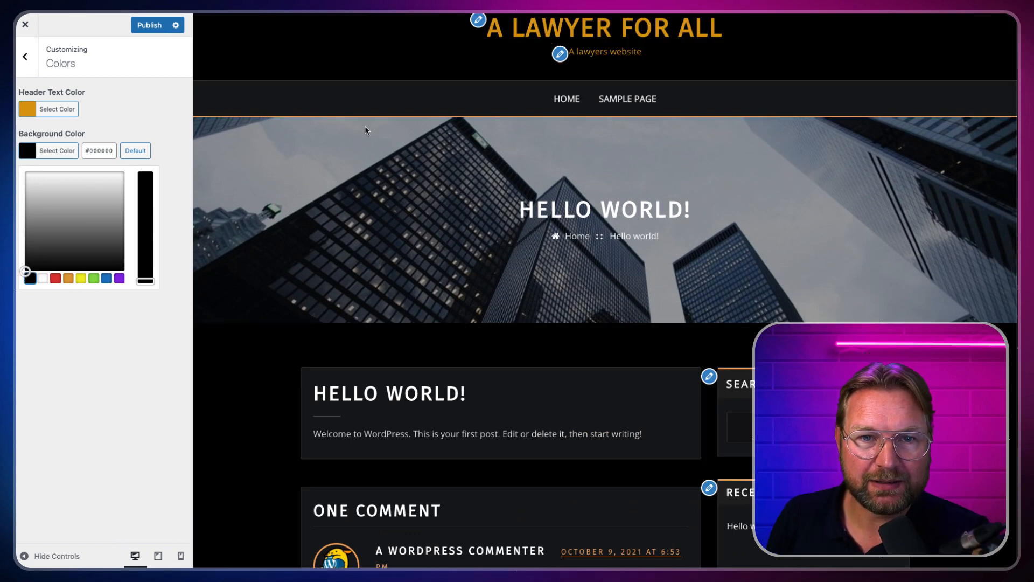
{"action": "left_click", "coordinate": [150, 25]}
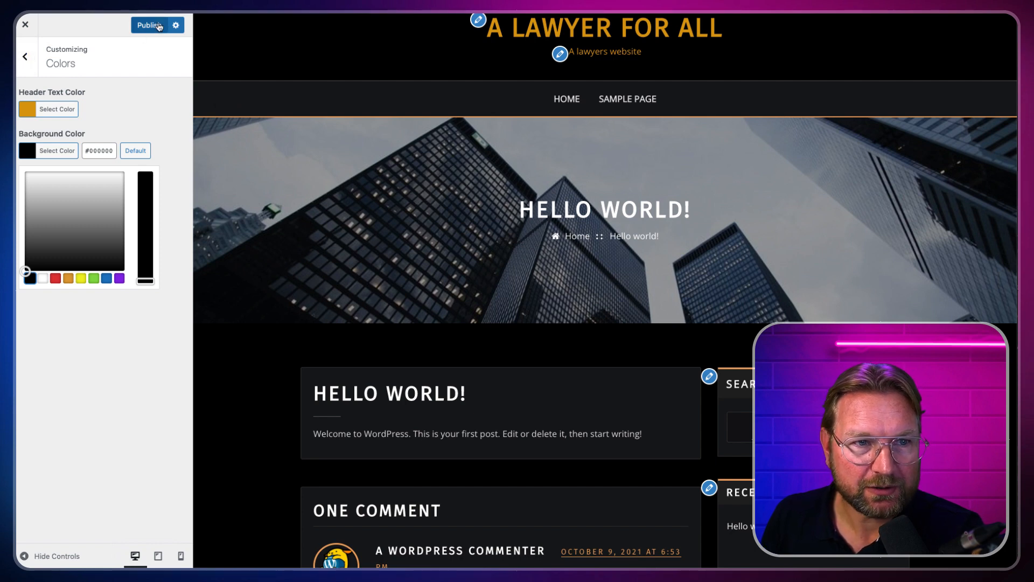
{"action": "left_click", "coordinate": [30, 59]}
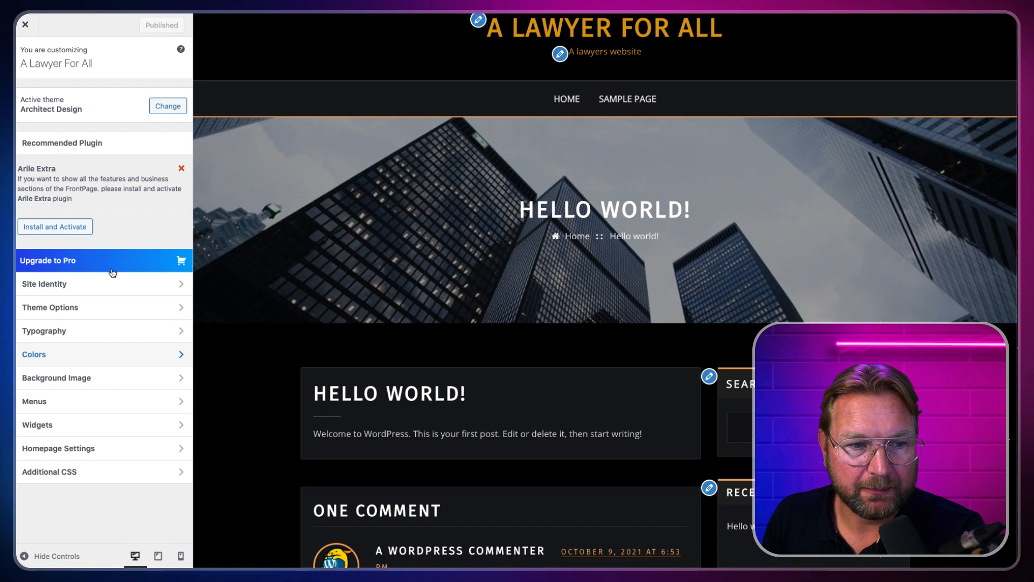
Step: Open the Background Image's Select image window on the Upload files tab
{"action": "left_click", "coordinate": [92, 378]}
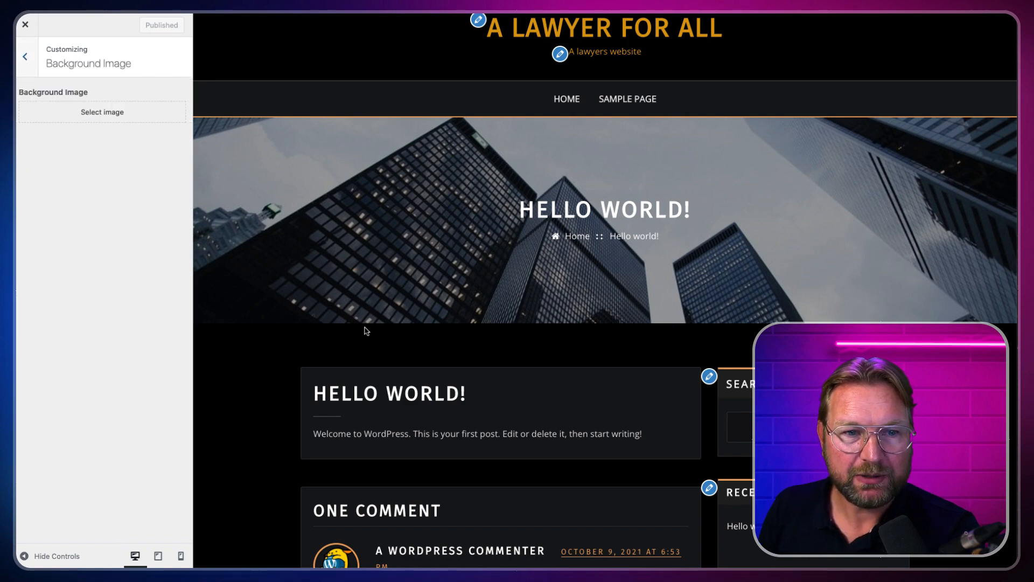
{"action": "scroll", "coordinate": [366, 331], "scroll_direction": "down", "scroll_amount": 10}
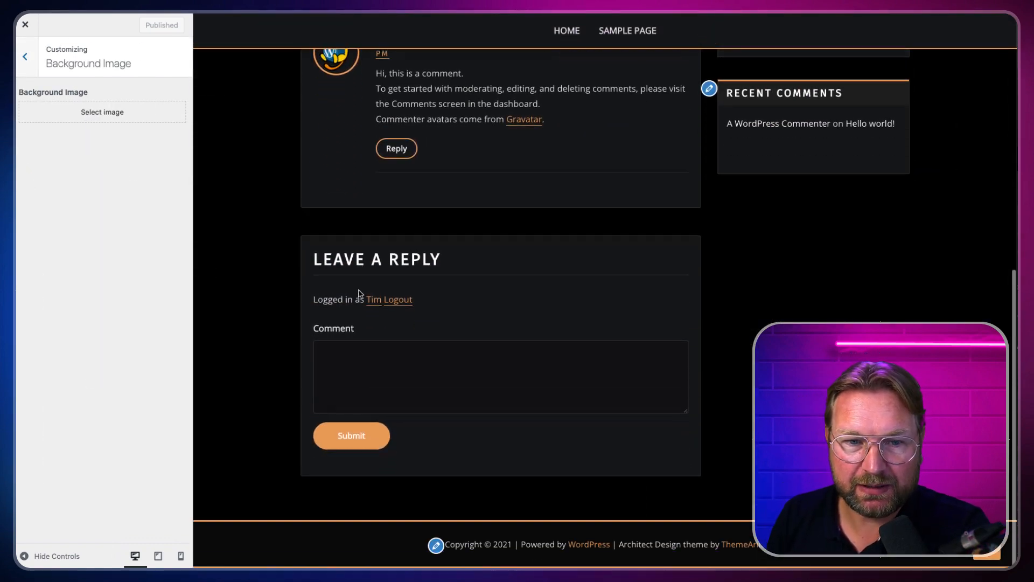
{"action": "scroll", "coordinate": [367, 190], "scroll_direction": "up", "scroll_amount": 10}
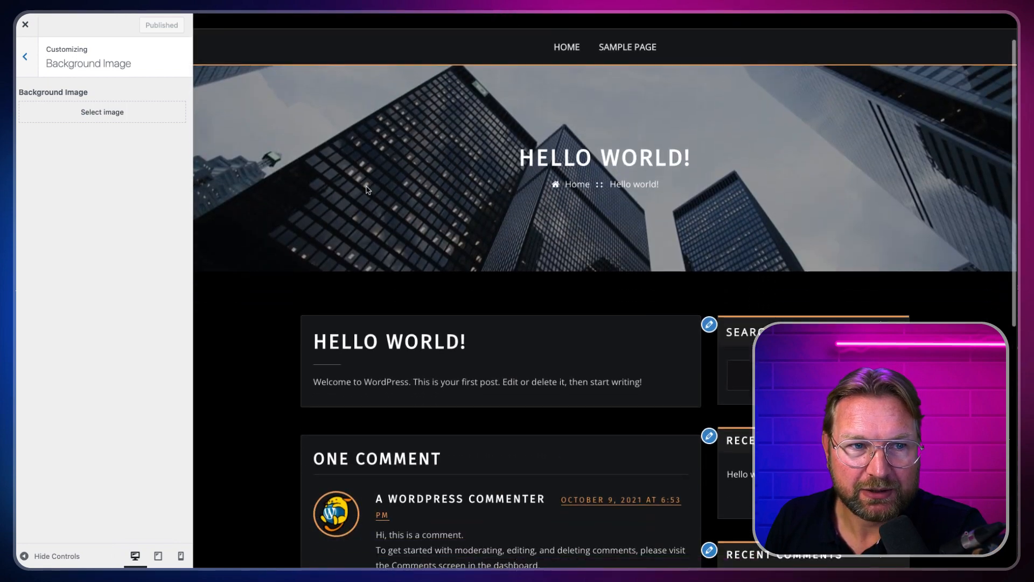
{"action": "scroll", "coordinate": [367, 189], "scroll_direction": "down", "scroll_amount": 3}
{"action": "left_click", "coordinate": [116, 111]}
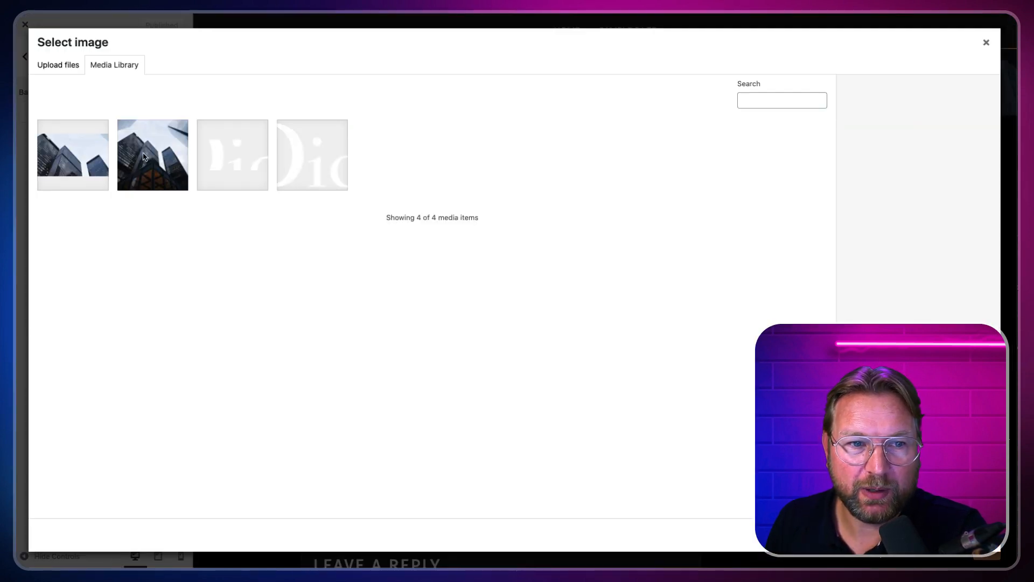
{"action": "left_click", "coordinate": [69, 65]}
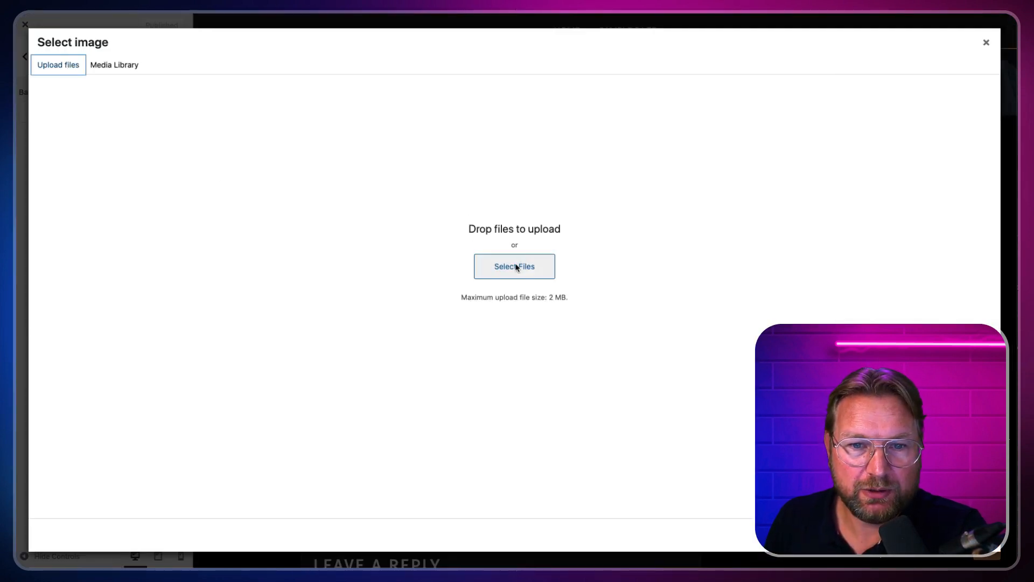
{"action": "key", "text": "super+t"}
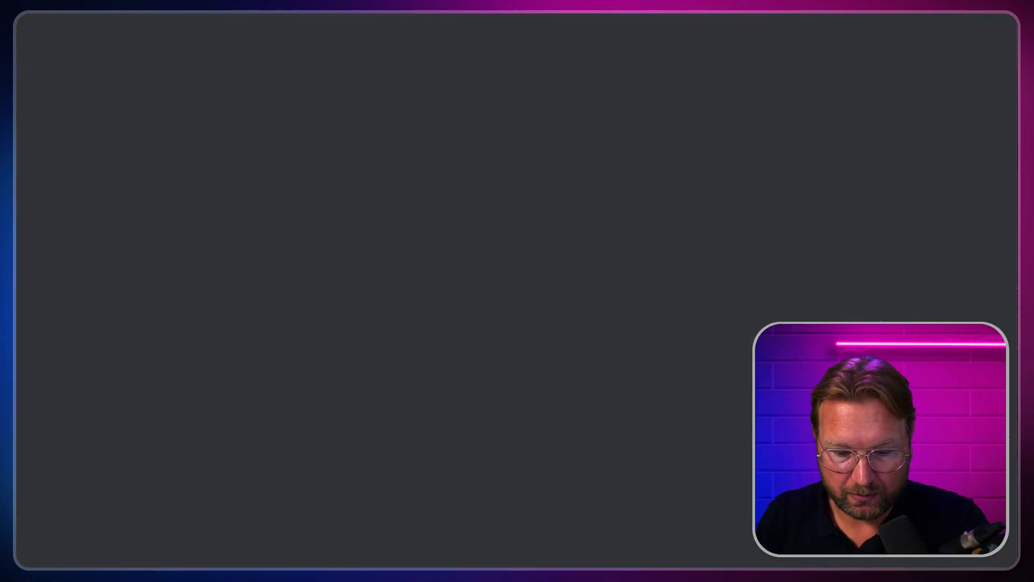
{"action": "type", "text": "gradient black"}
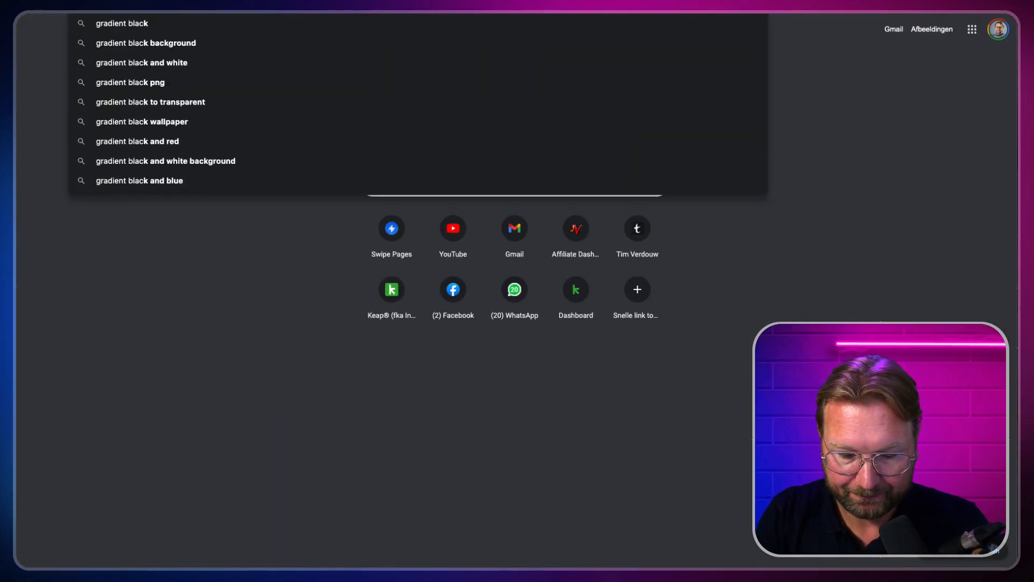
{"action": "key", "text": "Return"}
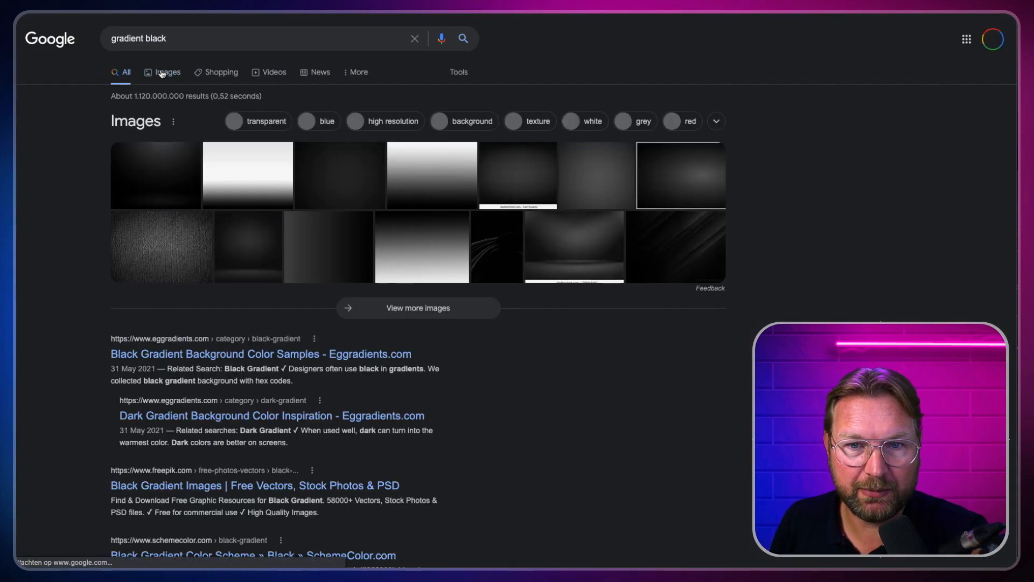
{"action": "left_click", "coordinate": [161, 73]}
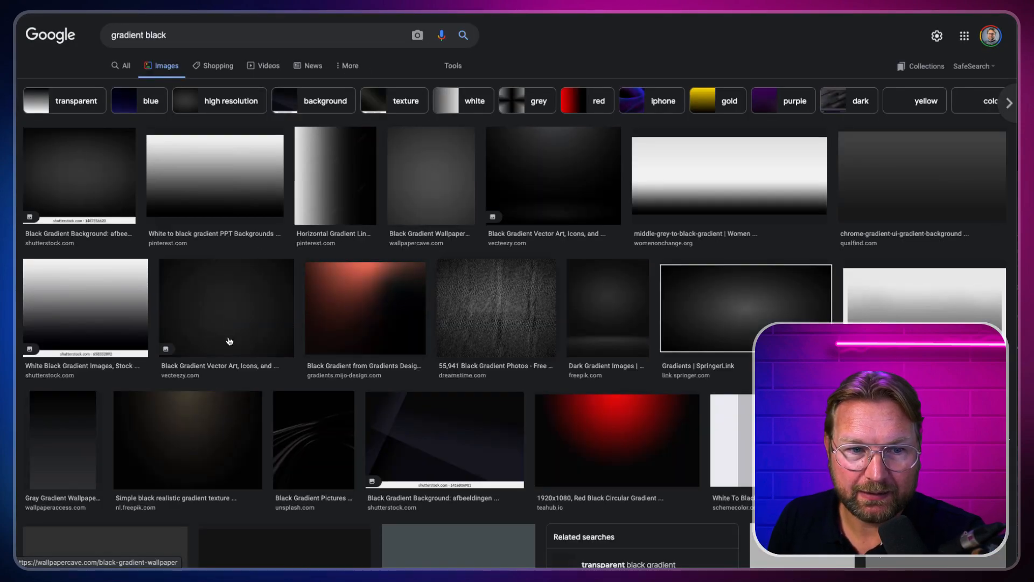
{"action": "left_click", "coordinate": [240, 318]}
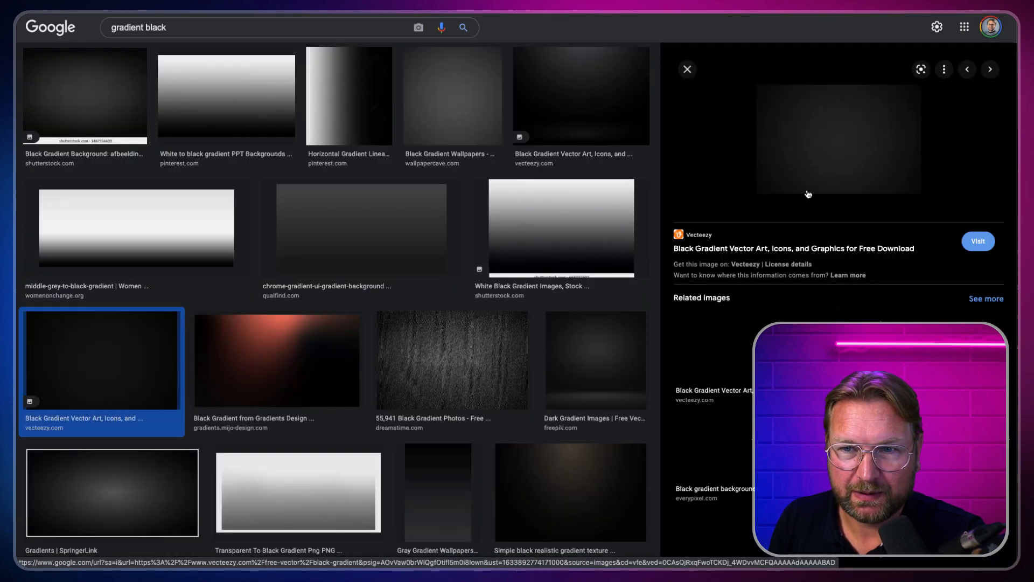
{"action": "scroll", "coordinate": [512, 381], "scroll_direction": "down", "scroll_amount": 1}
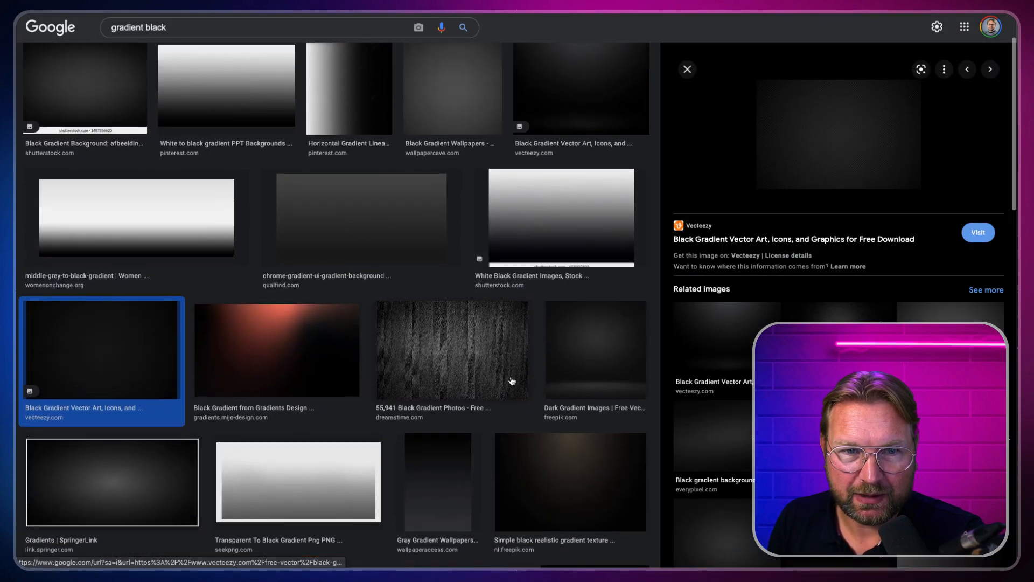
{"action": "scroll", "coordinate": [512, 378], "scroll_direction": "up", "scroll_amount": 1}
{"action": "left_click", "coordinate": [555, 189]}
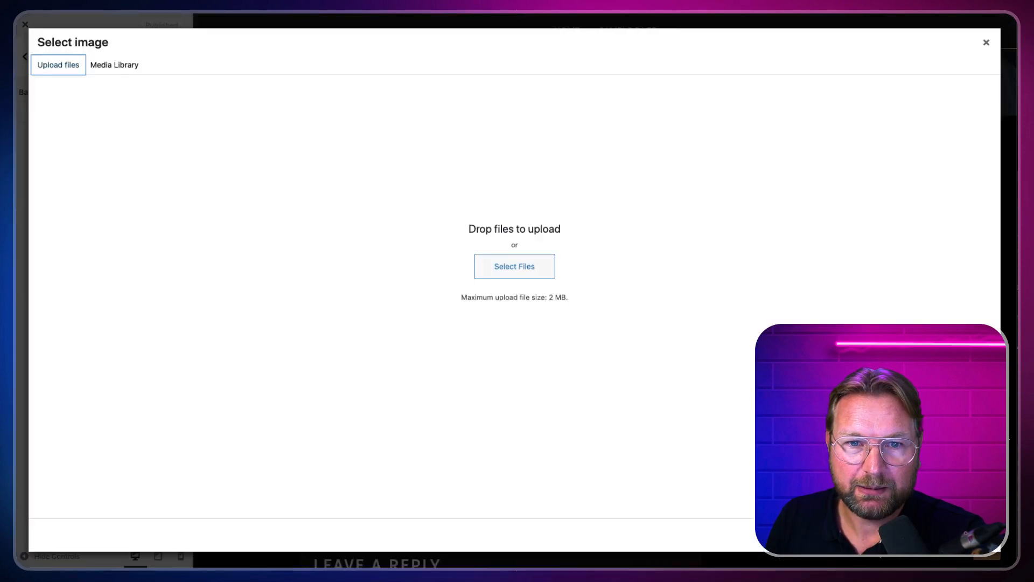
Step: Preview and upload the dark gradient JPEG (2560×1440) to the Media Library
{"action": "left_click", "coordinate": [512, 266]}
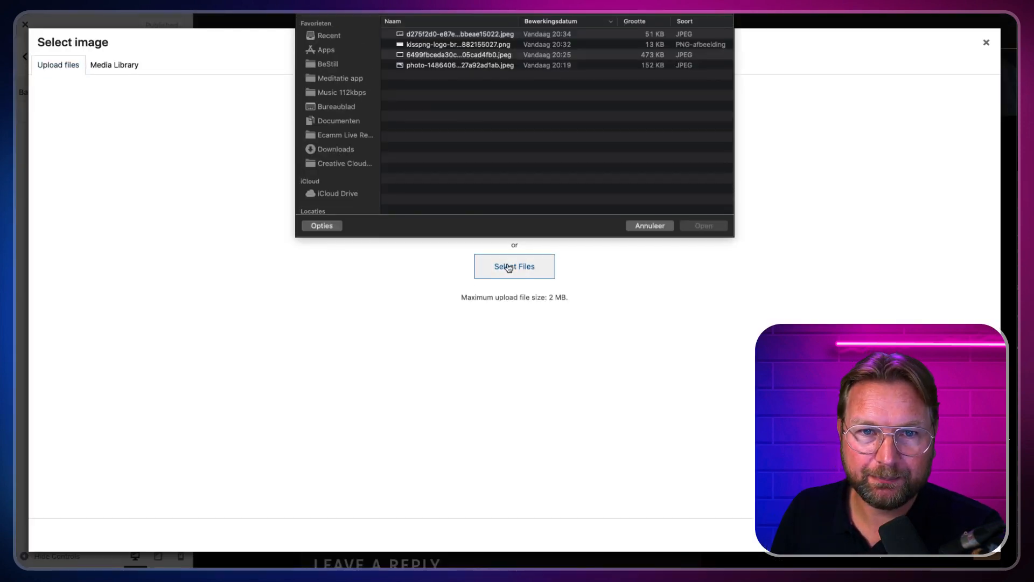
{"action": "left_click", "coordinate": [453, 56]}
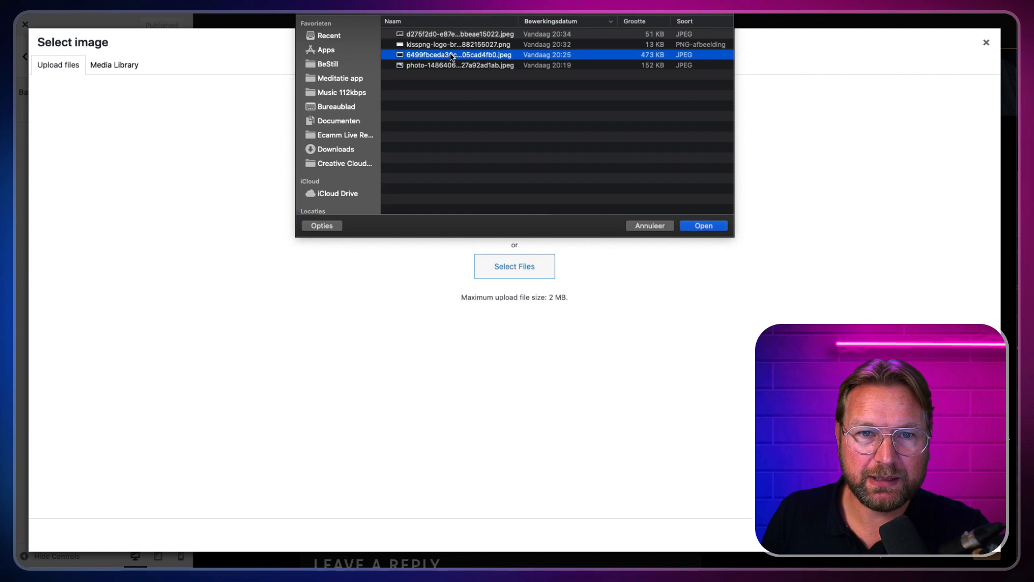
{"action": "key", "text": "space"}
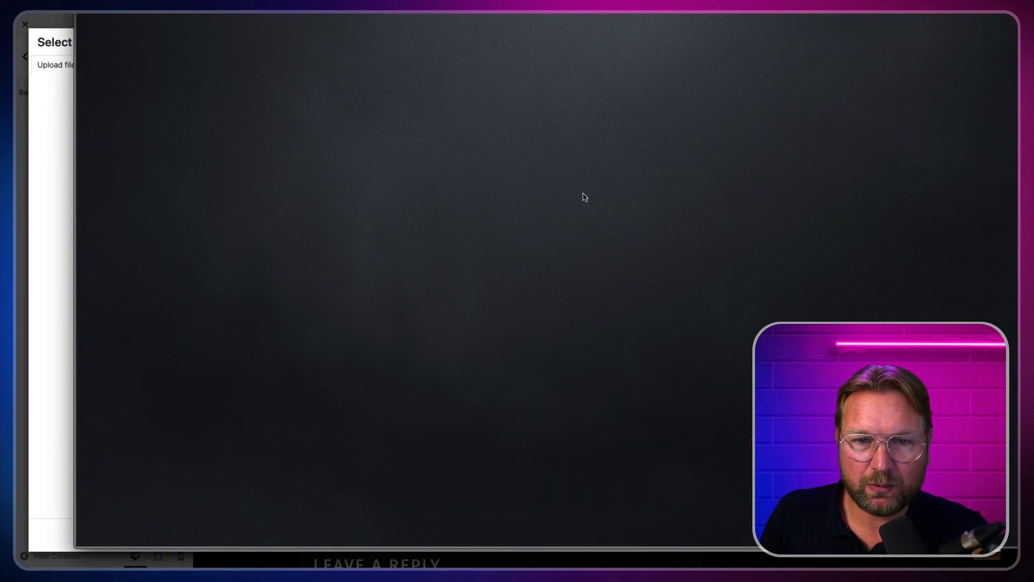
{"action": "key", "text": "space"}
{"action": "left_click", "coordinate": [703, 226]}
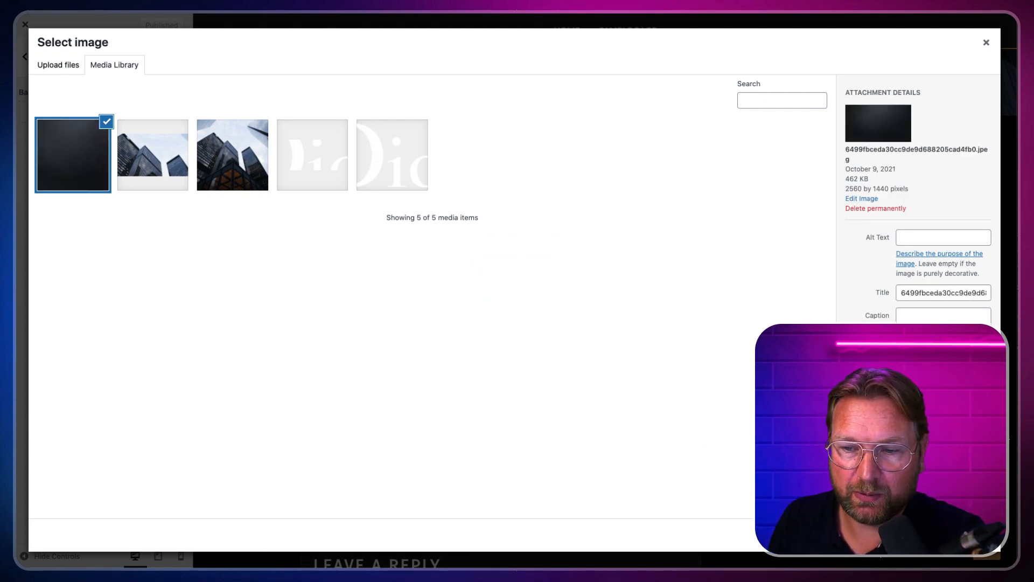
Step: Apply the dark gradient as site background and scroll the preview to check it
{"action": "left_click", "coordinate": [959, 536]}
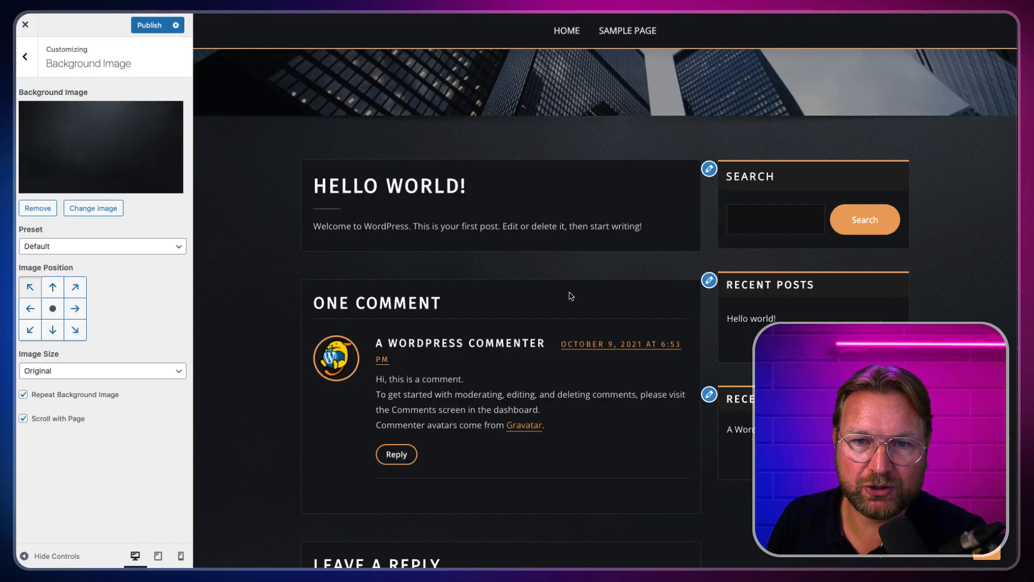
{"action": "scroll", "coordinate": [255, 272], "scroll_direction": "down", "scroll_amount": 5}
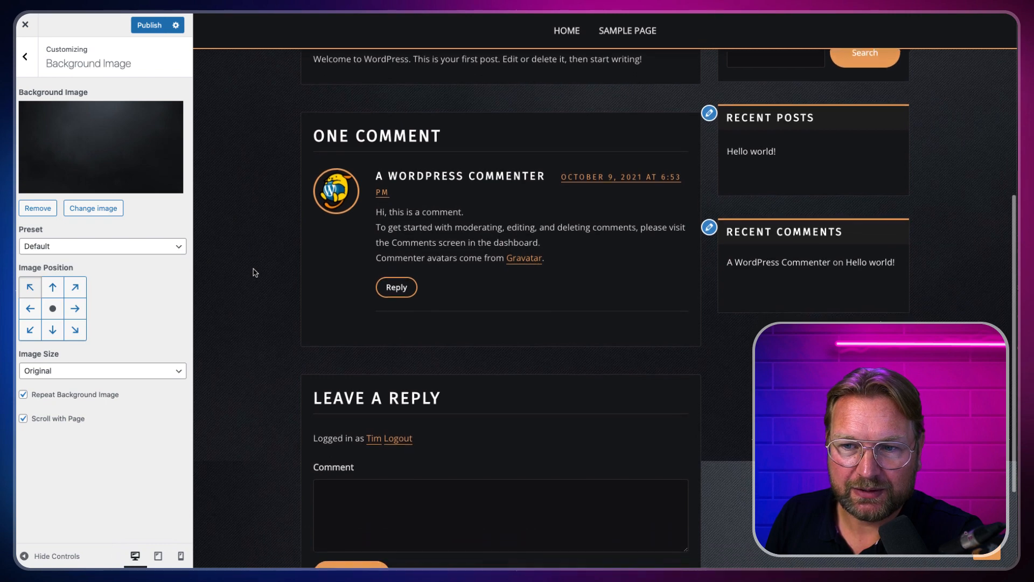
{"action": "scroll", "coordinate": [254, 272], "scroll_direction": "up", "scroll_amount": 2}
{"action": "scroll", "coordinate": [254, 272], "scroll_direction": "up", "scroll_amount": 3}
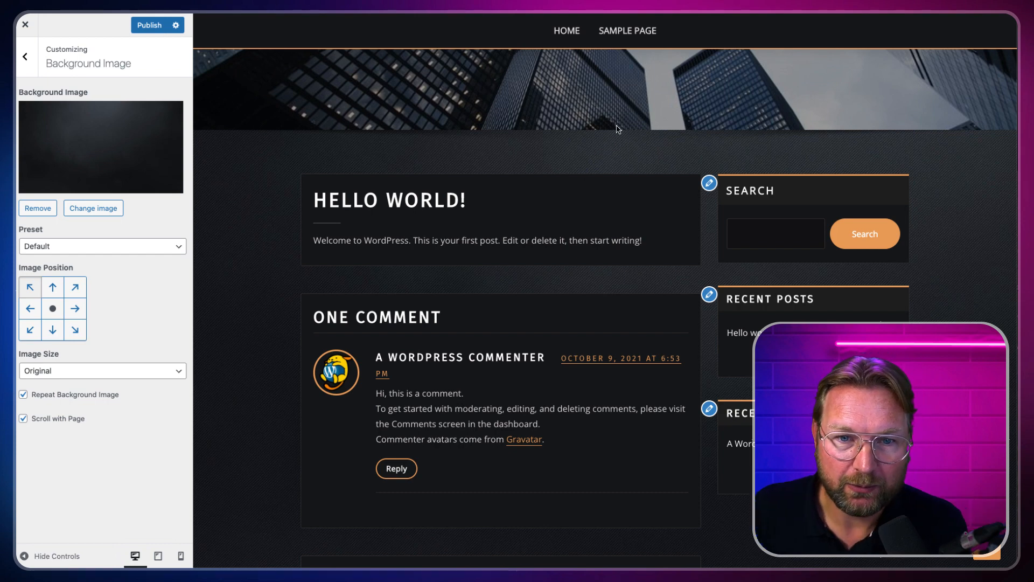
{"action": "scroll", "coordinate": [612, 132], "scroll_direction": "down", "scroll_amount": 1}
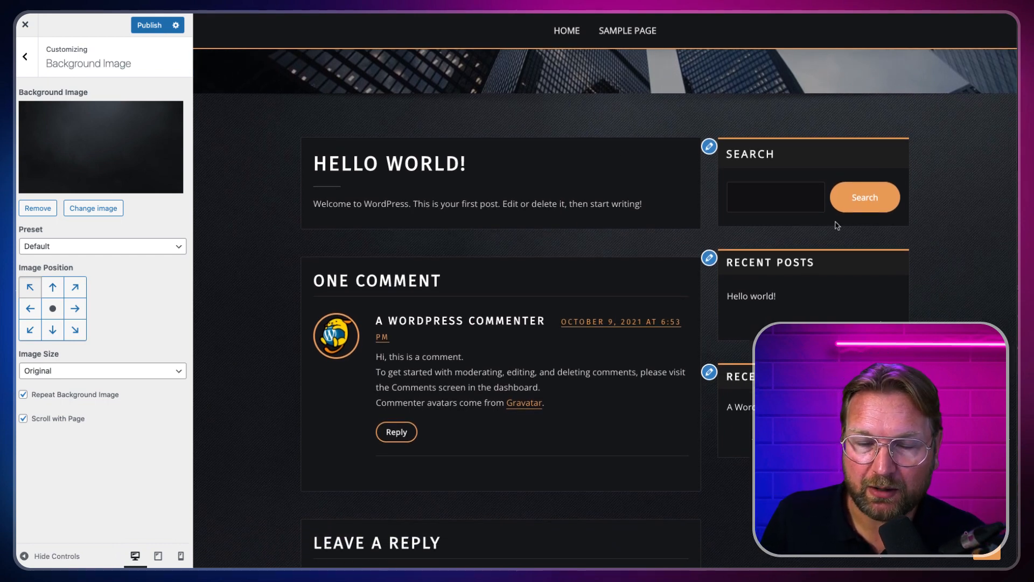
{"action": "scroll", "coordinate": [572, 216], "scroll_direction": "down", "scroll_amount": 4}
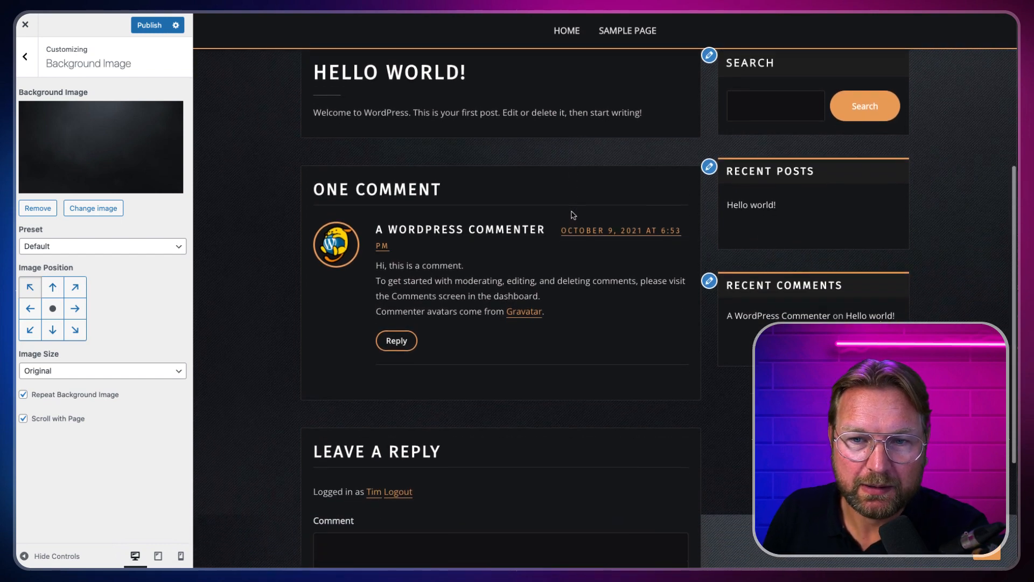
{"action": "scroll", "coordinate": [573, 216], "scroll_direction": "down", "scroll_amount": 4}
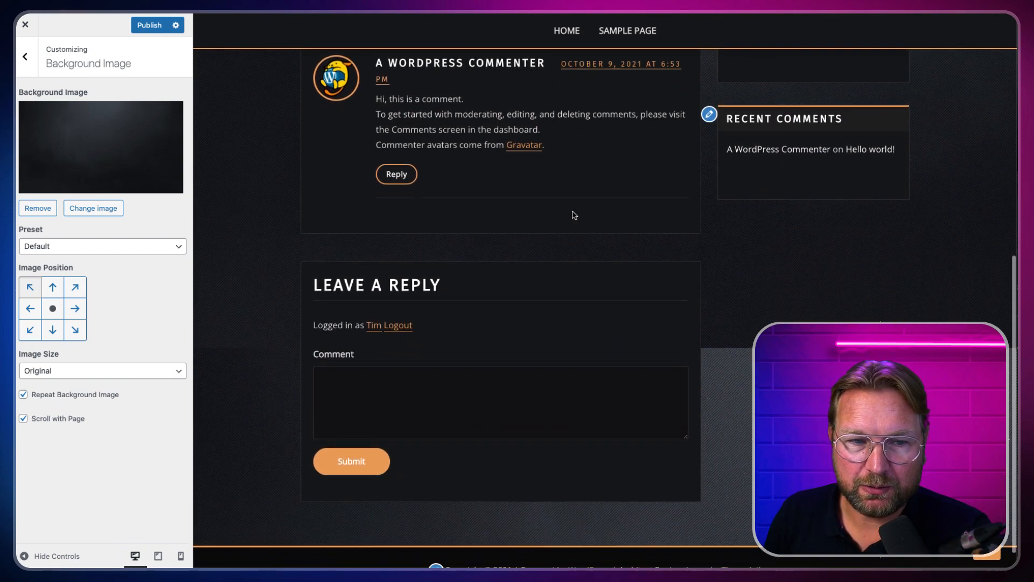
{"action": "scroll", "coordinate": [593, 186], "scroll_direction": "up", "scroll_amount": 10}
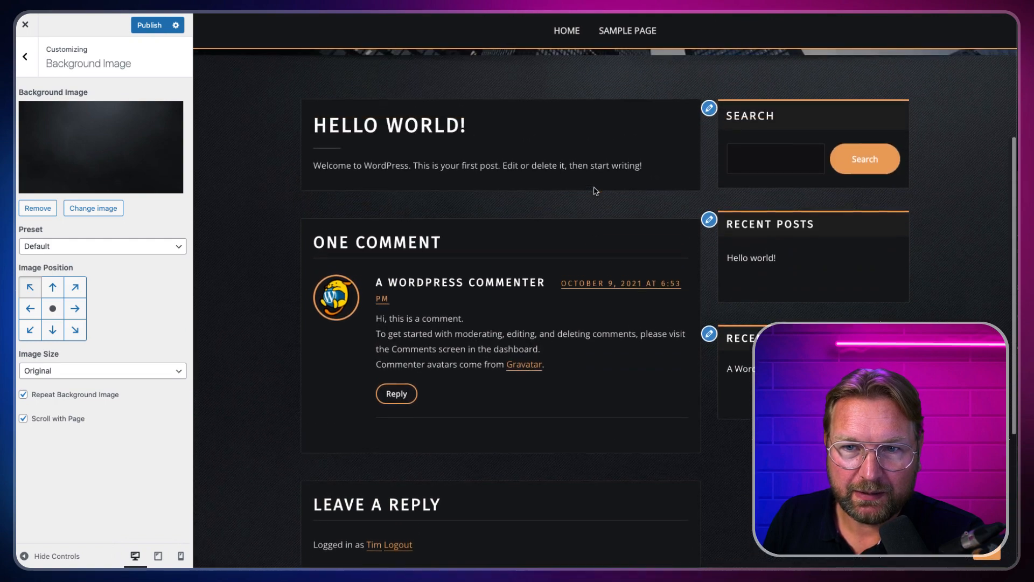
{"action": "scroll", "coordinate": [595, 190], "scroll_direction": "up", "scroll_amount": 2}
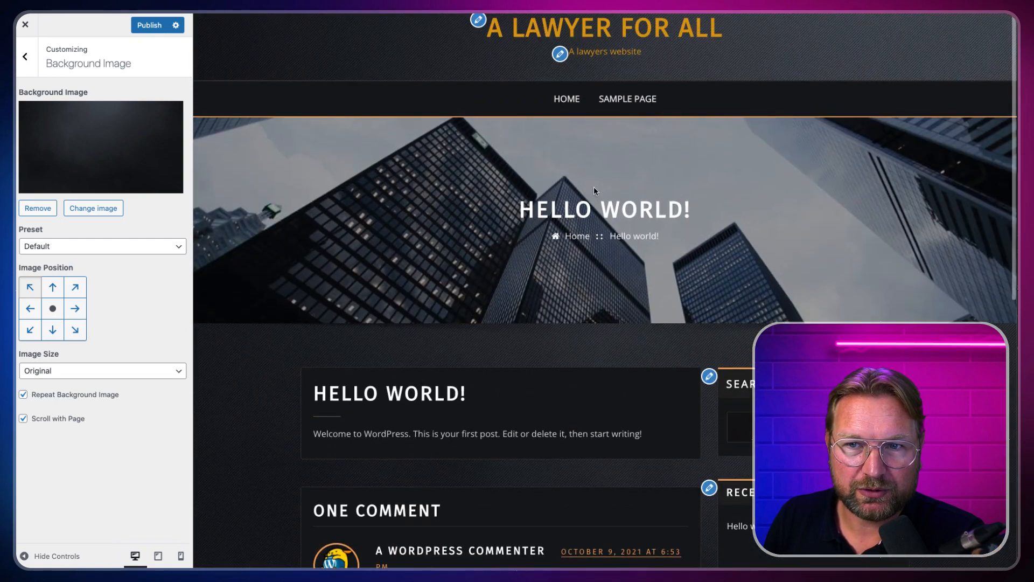
{"action": "scroll", "coordinate": [594, 188], "scroll_direction": "down", "scroll_amount": 3}
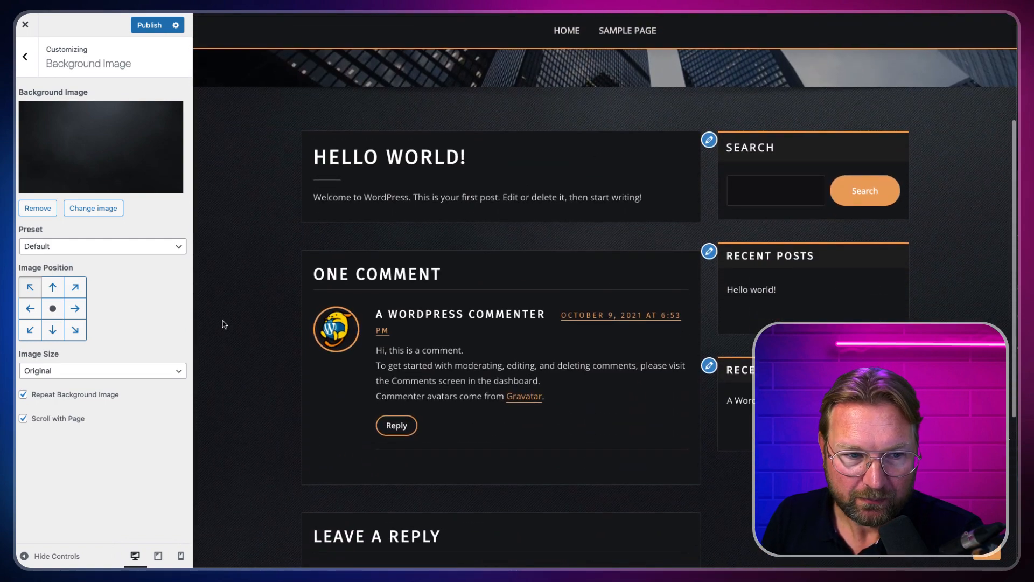
Step: Switch the background preset from Fit to Screen to Fill Screen and publish
{"action": "left_click", "coordinate": [97, 253]}
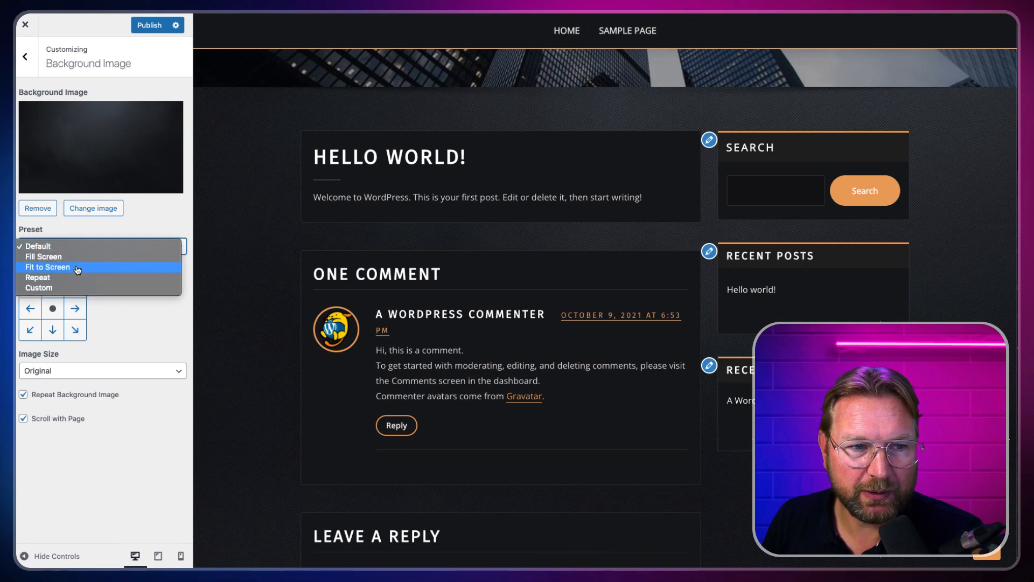
{"action": "left_click", "coordinate": [77, 268]}
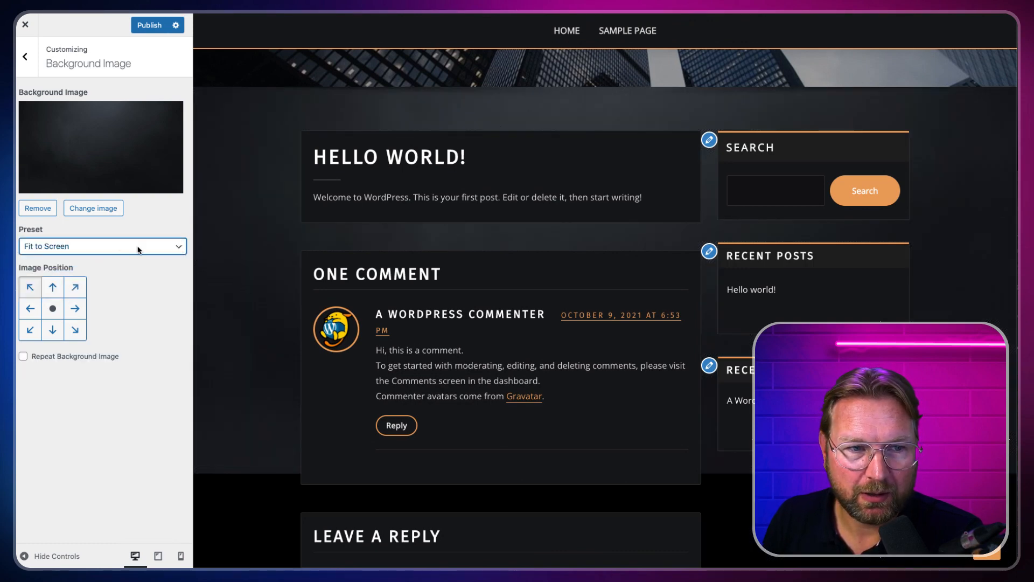
{"action": "left_click", "coordinate": [77, 245]}
{"action": "left_click", "coordinate": [76, 237]}
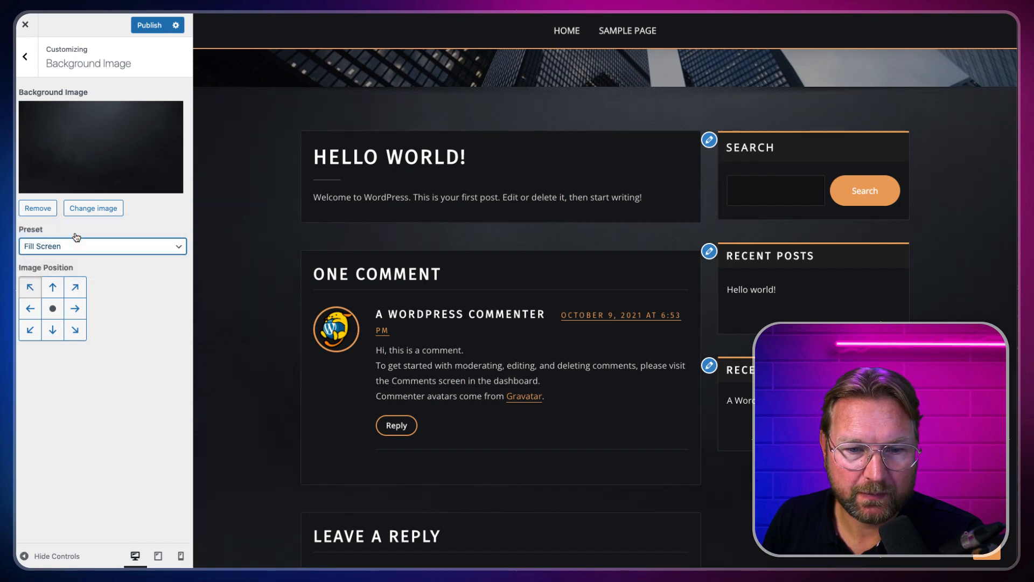
{"action": "scroll", "coordinate": [273, 271], "scroll_direction": "down", "scroll_amount": 5}
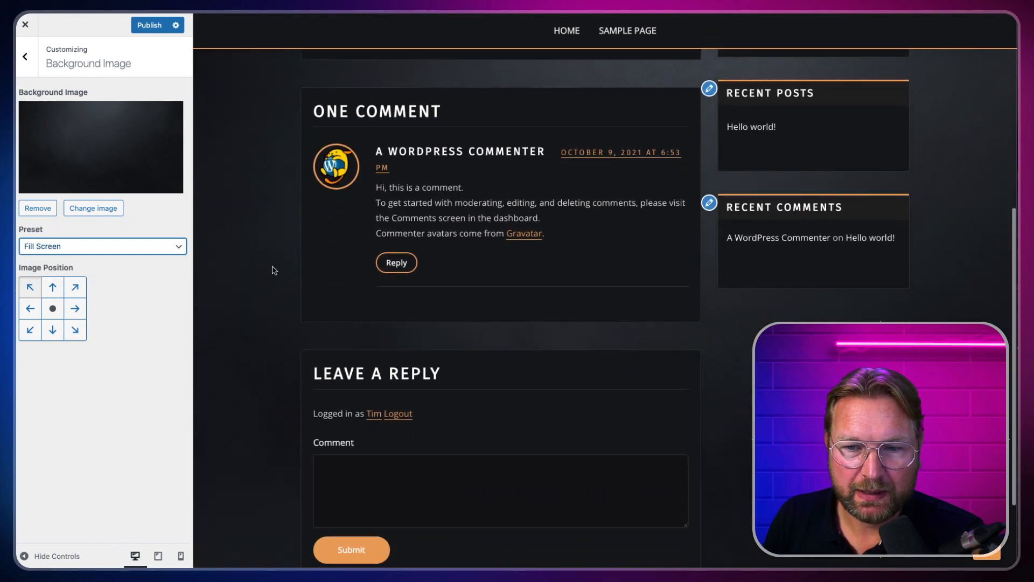
{"action": "scroll", "coordinate": [272, 269], "scroll_direction": "down", "scroll_amount": 1}
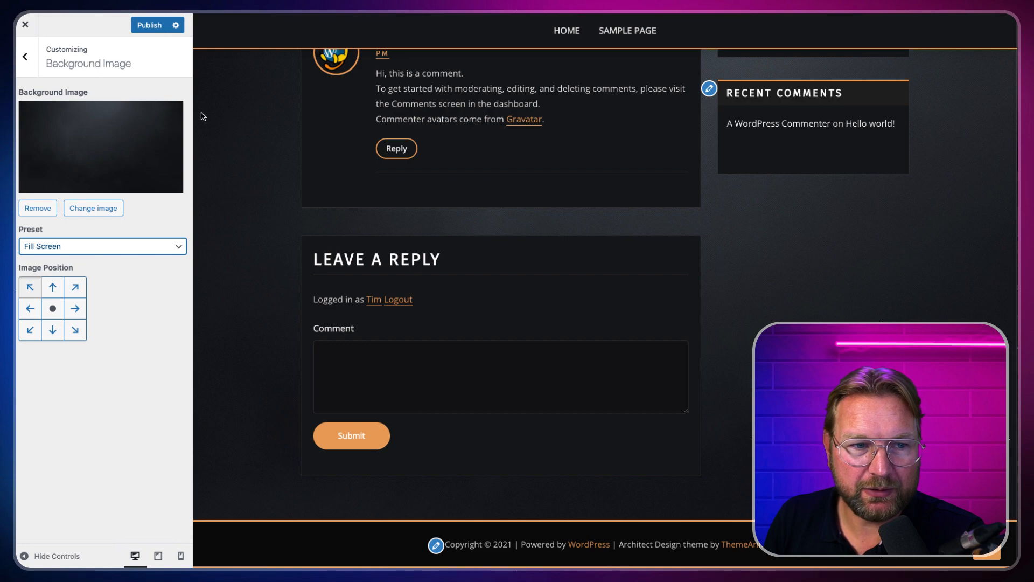
{"action": "left_click", "coordinate": [155, 31]}
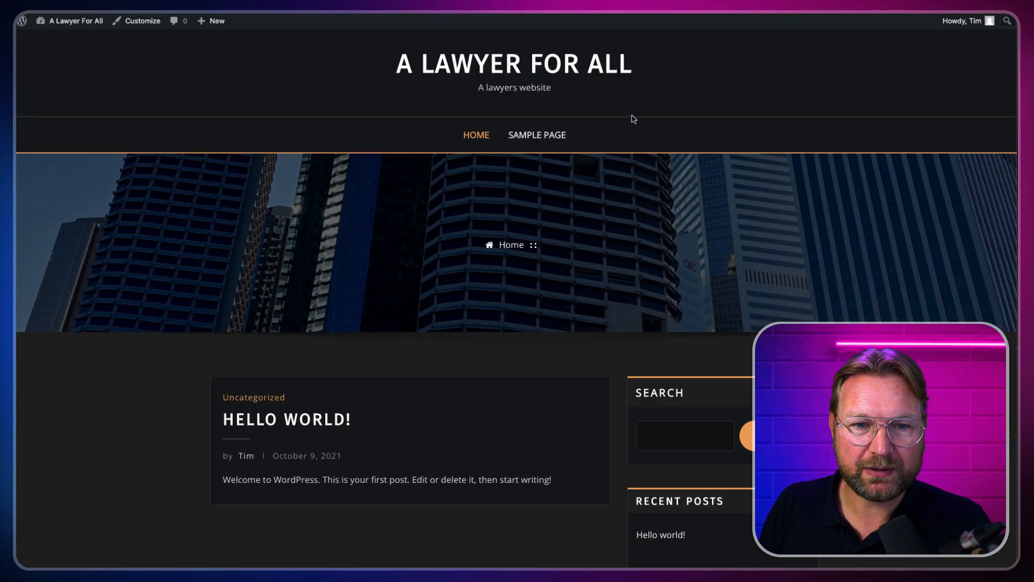
{"action": "scroll", "coordinate": [620, 153], "scroll_direction": "down", "scroll_amount": 1}
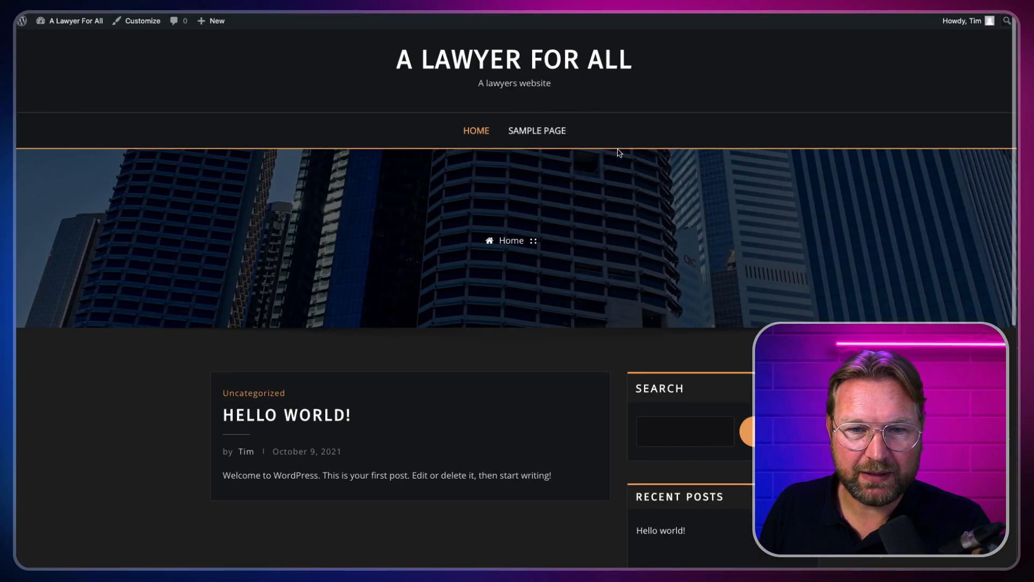
{"action": "scroll", "coordinate": [620, 153], "scroll_direction": "up", "scroll_amount": 1}
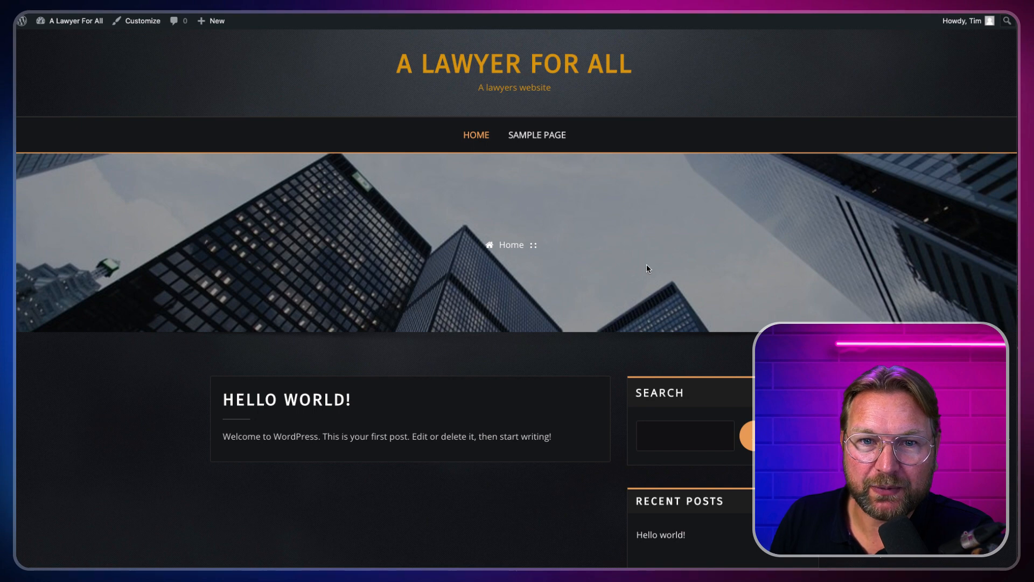
{"action": "scroll", "coordinate": [647, 268], "scroll_direction": "down", "scroll_amount": 5}
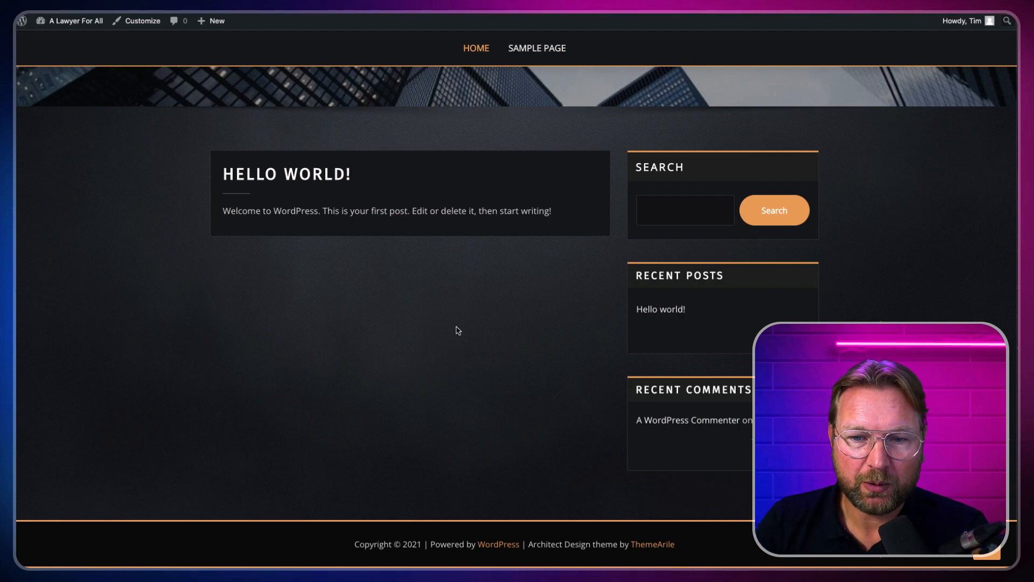
{"action": "scroll", "coordinate": [453, 319], "scroll_direction": "up", "scroll_amount": 4}
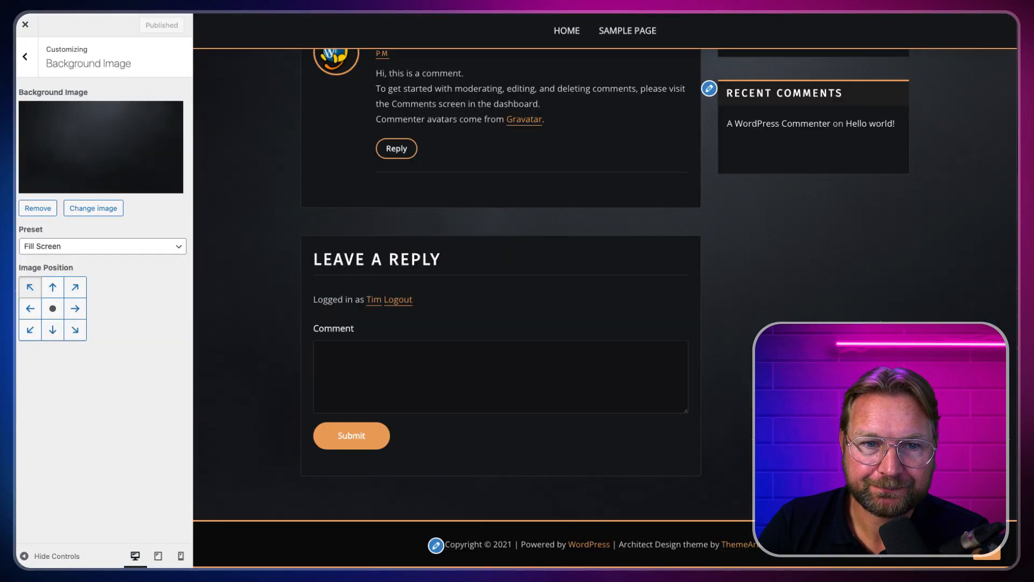
Step: After a glance at Menus, open Widgets' Sidebar Widget Area and dismiss the welcome guide
{"action": "left_click", "coordinate": [25, 58]}
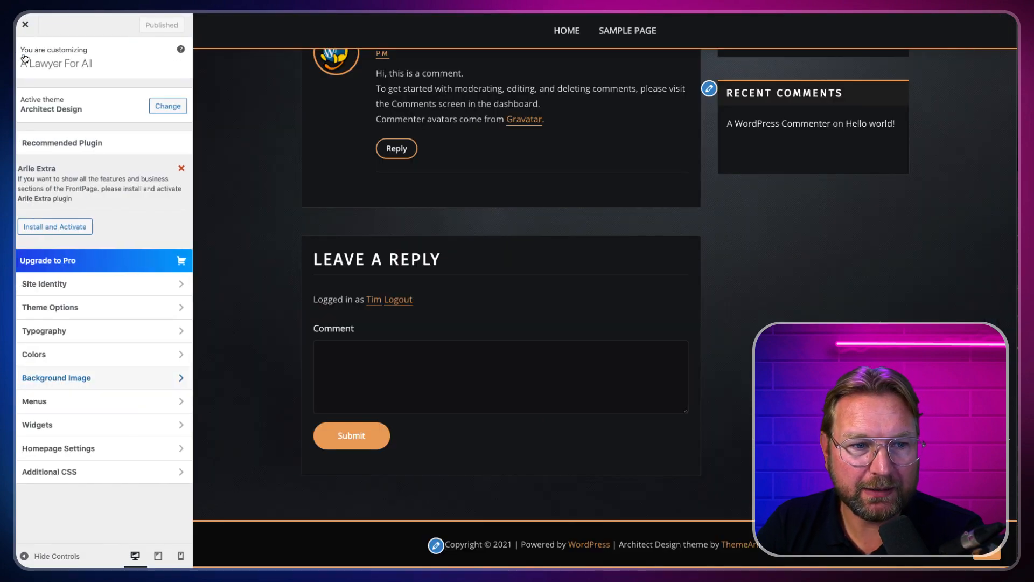
{"action": "left_click", "coordinate": [80, 403]}
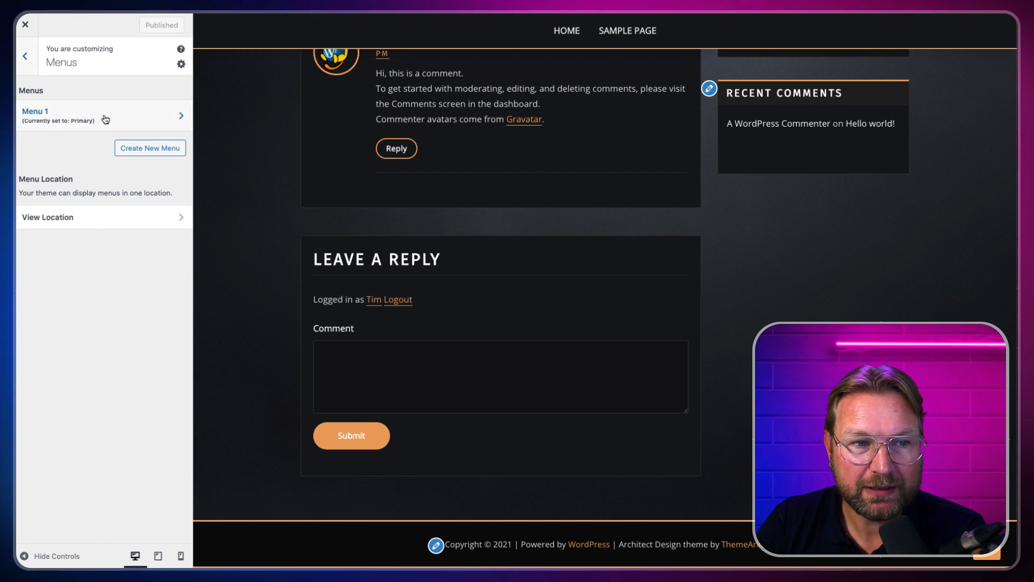
{"action": "left_click", "coordinate": [27, 58]}
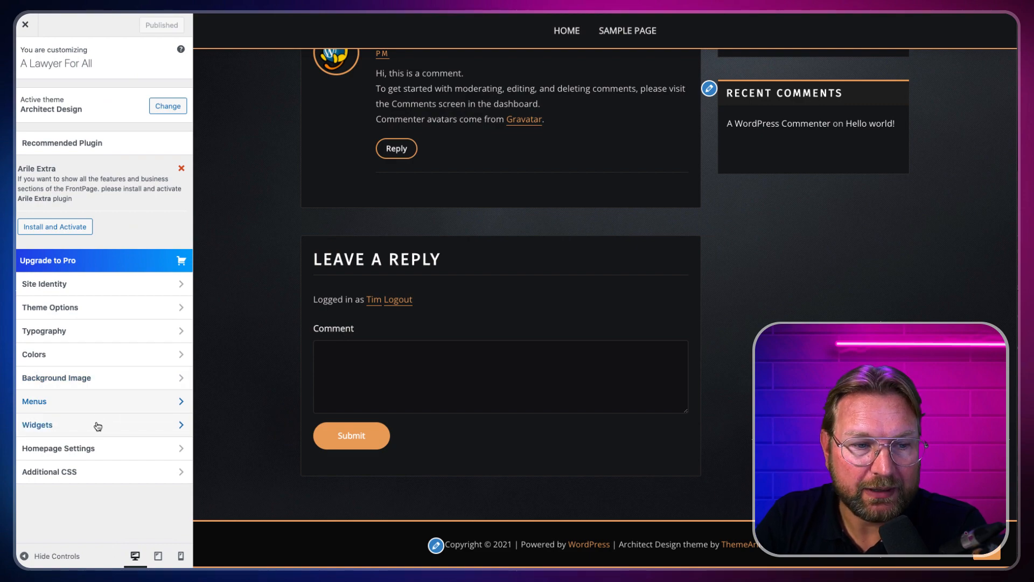
{"action": "left_click", "coordinate": [80, 426]}
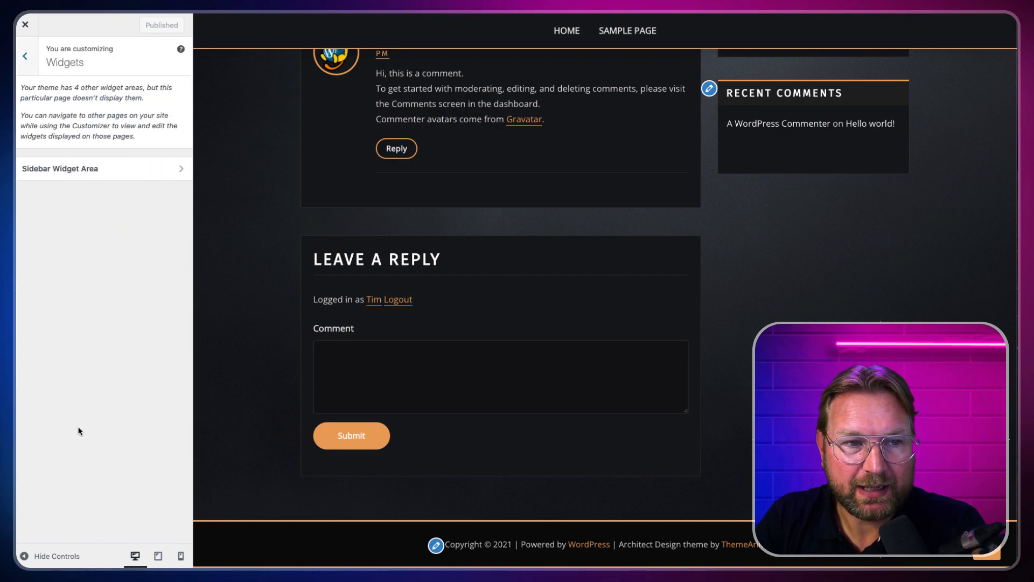
{"action": "scroll", "coordinate": [778, 131], "scroll_direction": "up", "scroll_amount": 5}
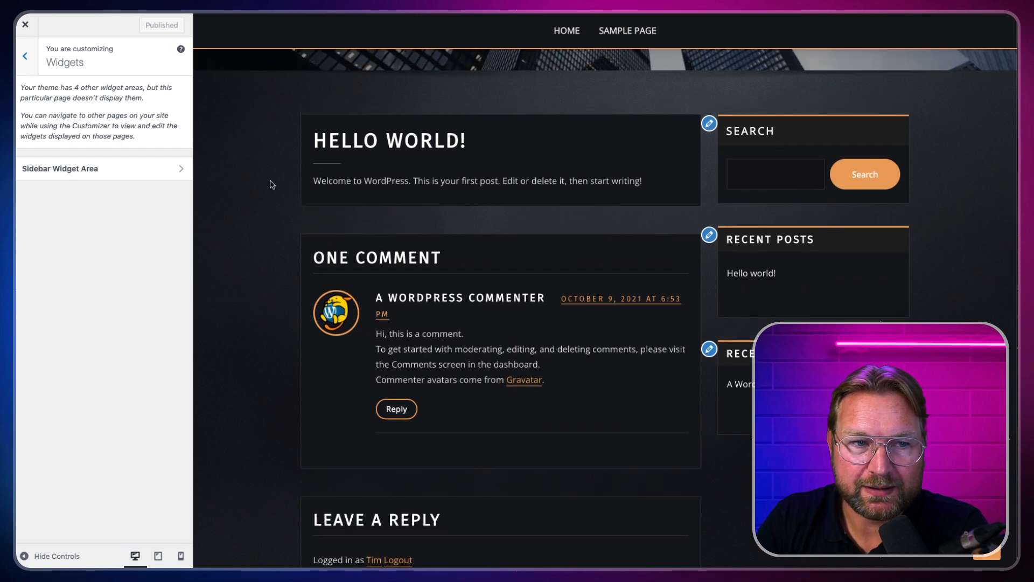
{"action": "left_click", "coordinate": [94, 175]}
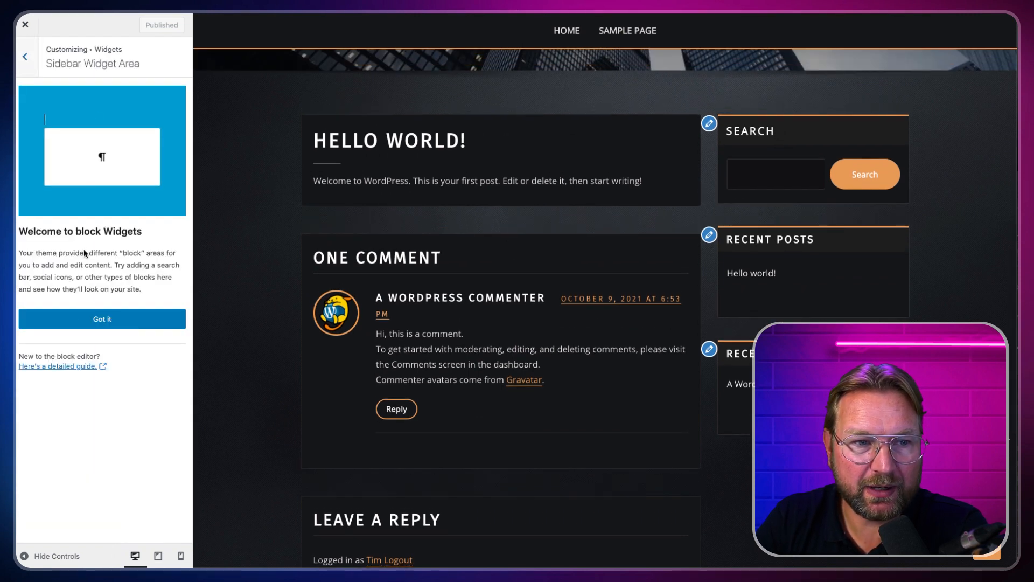
{"action": "left_click", "coordinate": [104, 319]}
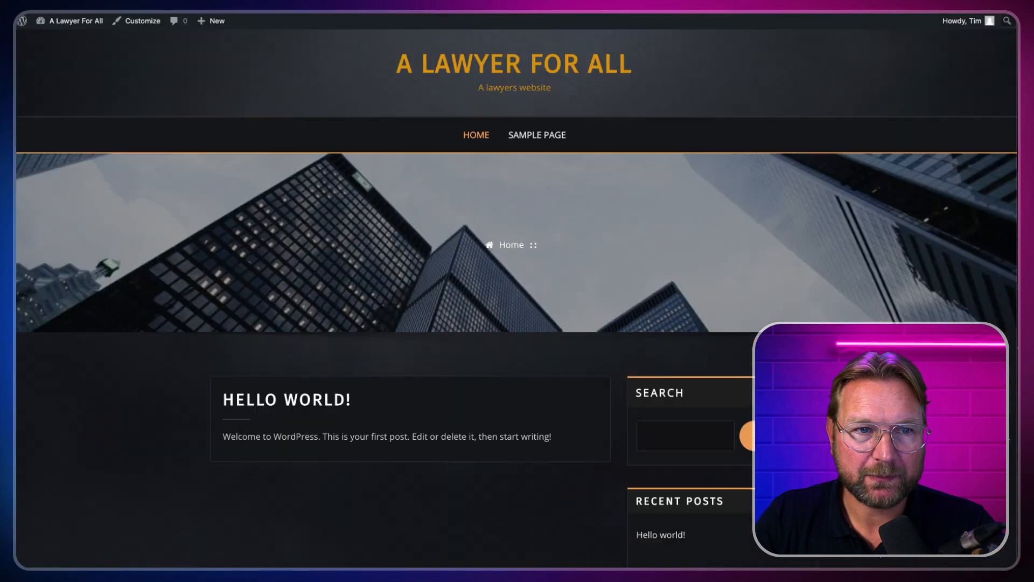
Step: Go to the Dashboard and open Appearance > Widgets to reach the block Widgets page
{"action": "mouse_move", "coordinate": [70, 20]}
{"action": "left_click", "coordinate": [55, 39]}
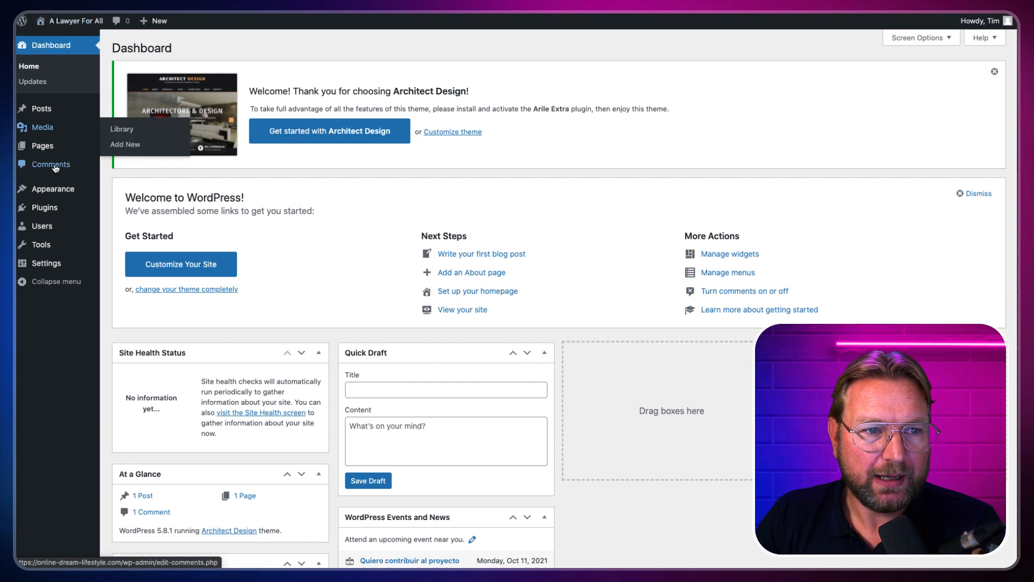
{"action": "mouse_move", "coordinate": [47, 193]}
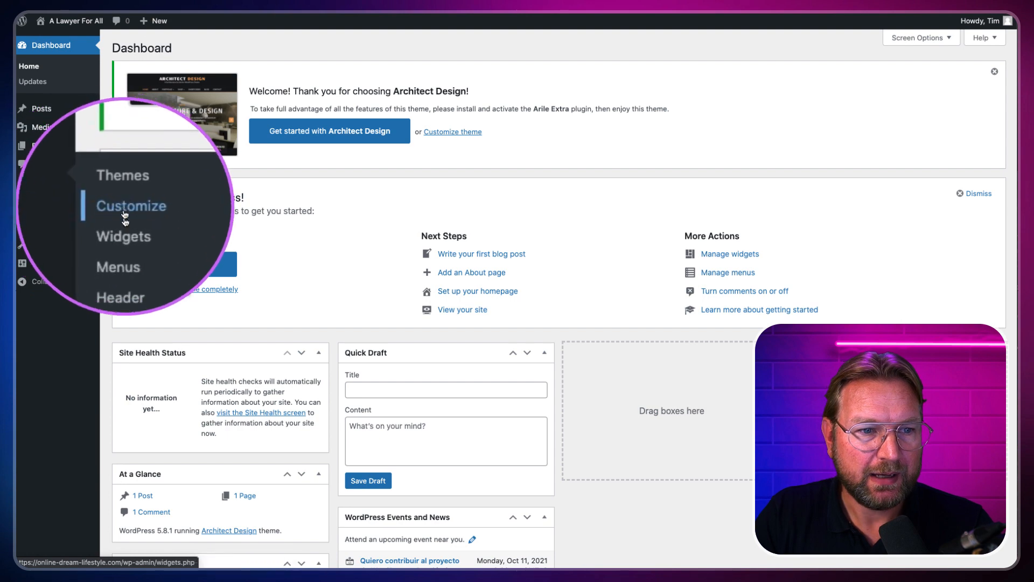
{"action": "left_click", "coordinate": [126, 225]}
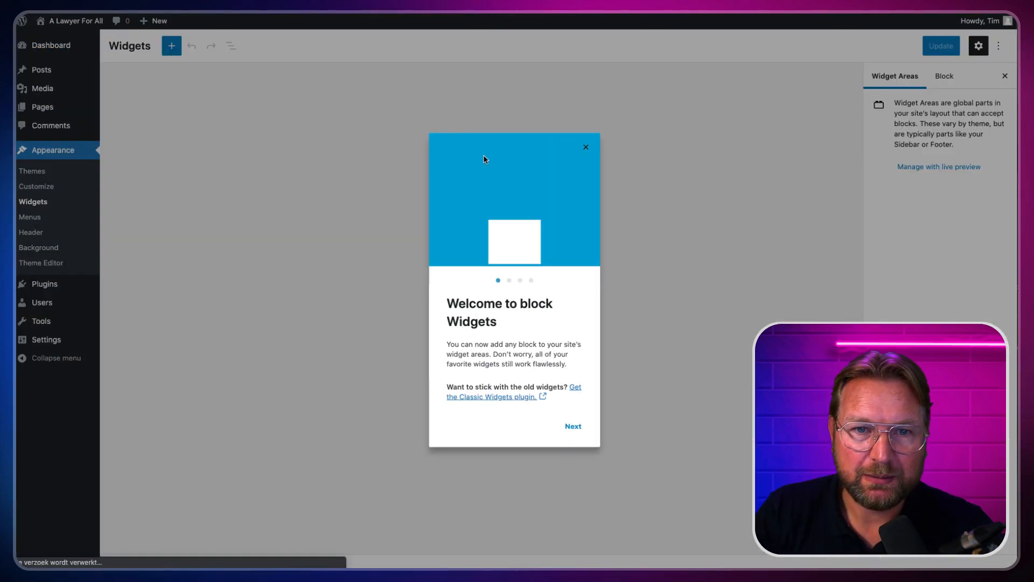
Step: Dismiss the block widgets welcome guide, expand Footer Sidebar One, and select its Search block
{"action": "left_click", "coordinate": [573, 426]}
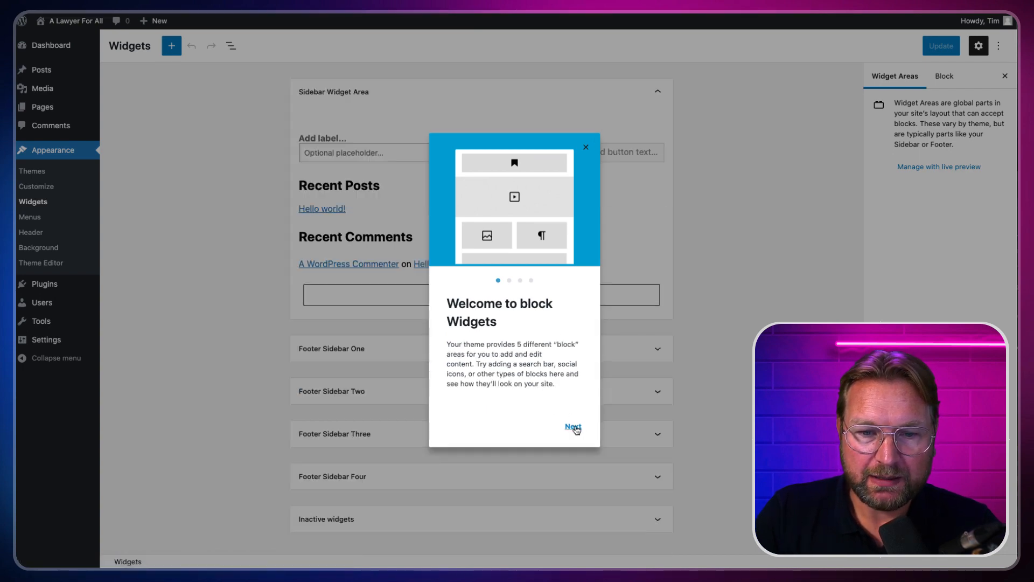
{"action": "left_click", "coordinate": [587, 147]}
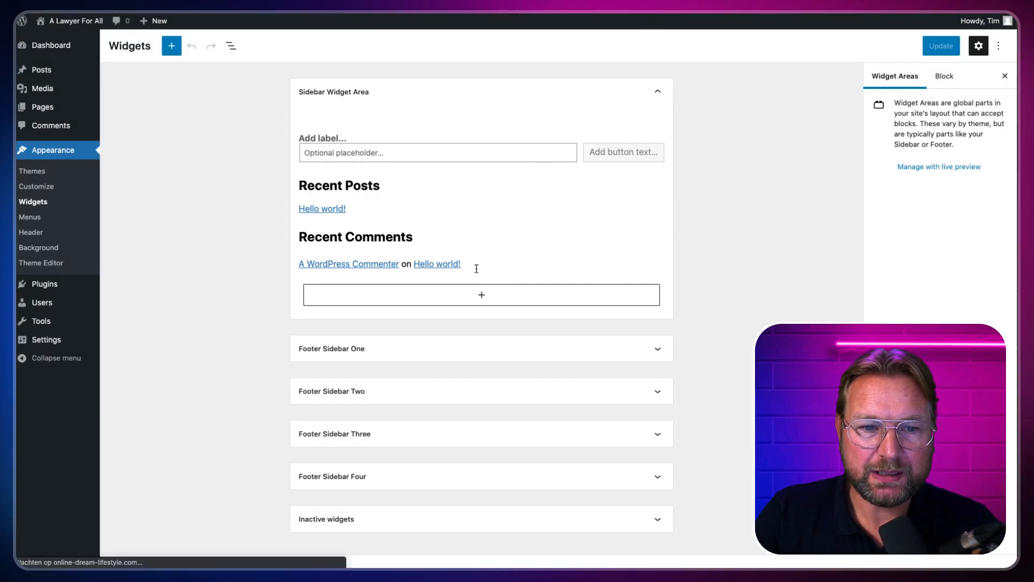
{"action": "left_click", "coordinate": [504, 349]}
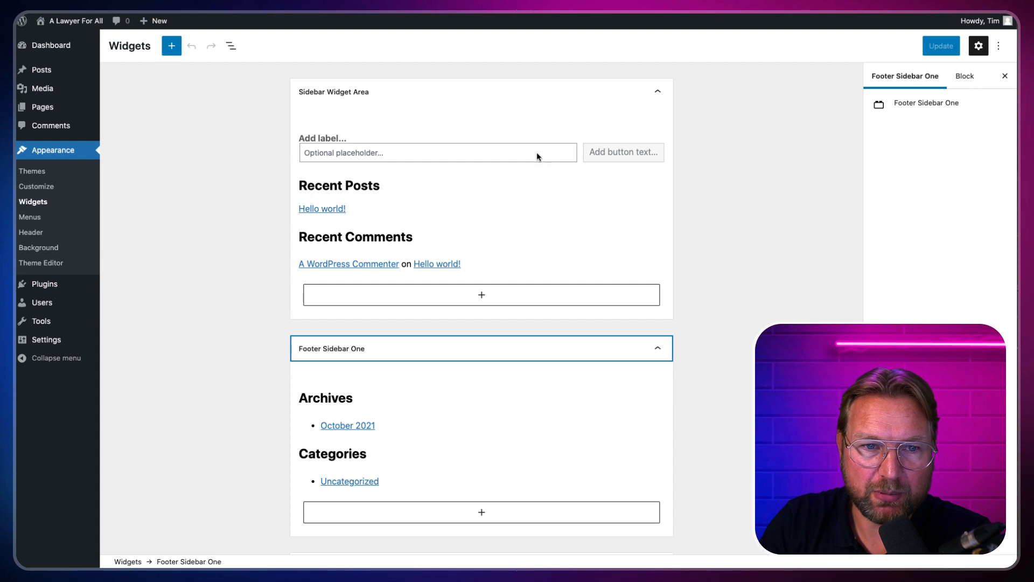
{"action": "left_click", "coordinate": [469, 153]}
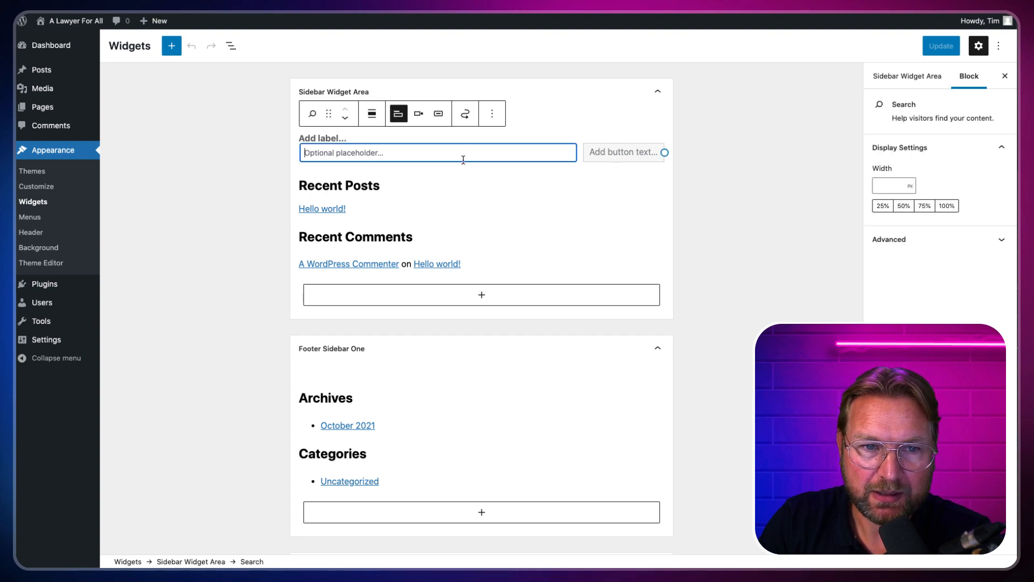
{"action": "scroll", "coordinate": [565, 266], "scroll_direction": "down", "scroll_amount": 1}
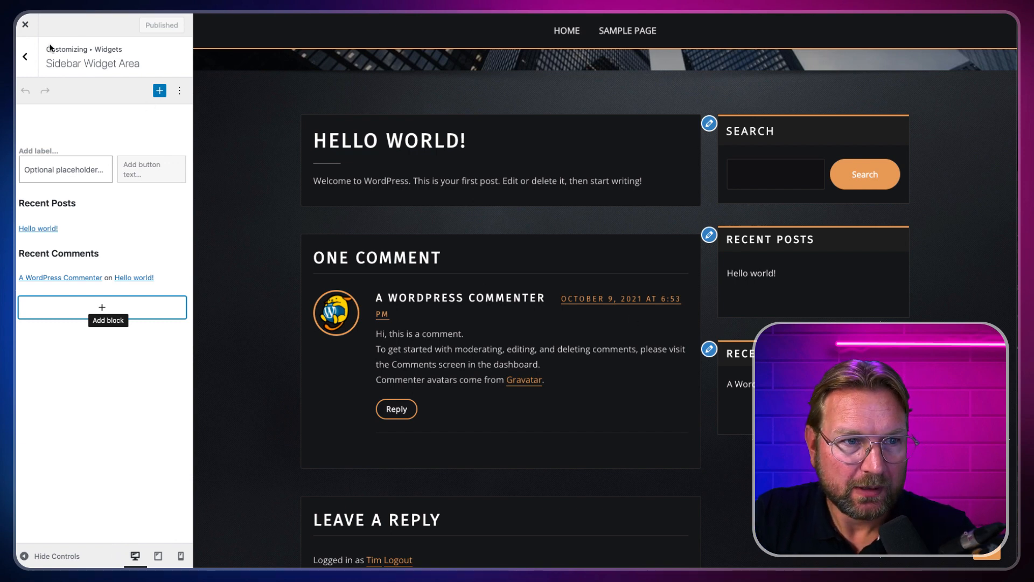
Step: Back out to the main Customizer menu, open Homepage Settings (Your latest posts), and preview HOME
{"action": "left_click", "coordinate": [27, 56]}
{"action": "left_click", "coordinate": [31, 56]}
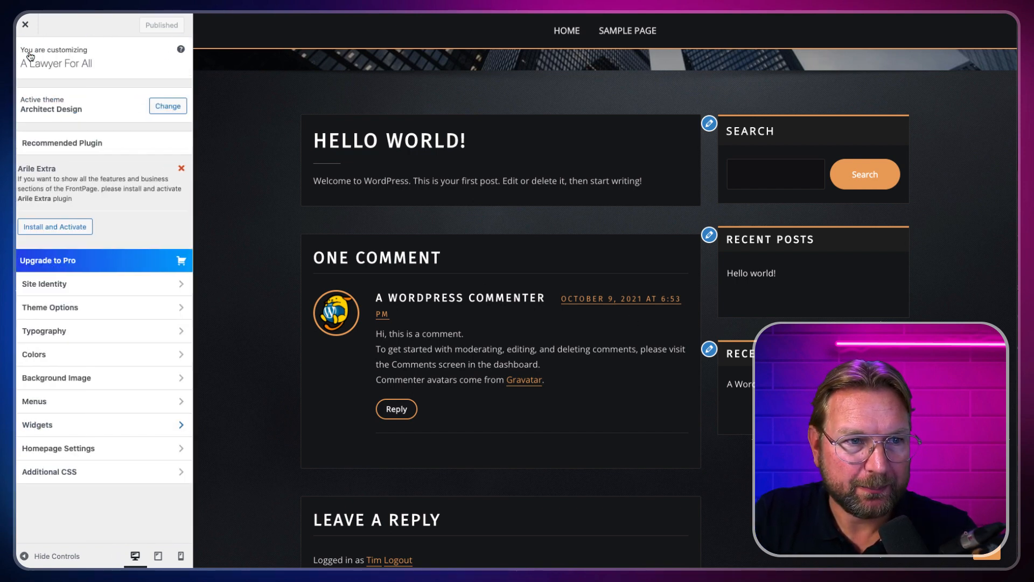
{"action": "left_click", "coordinate": [92, 453]}
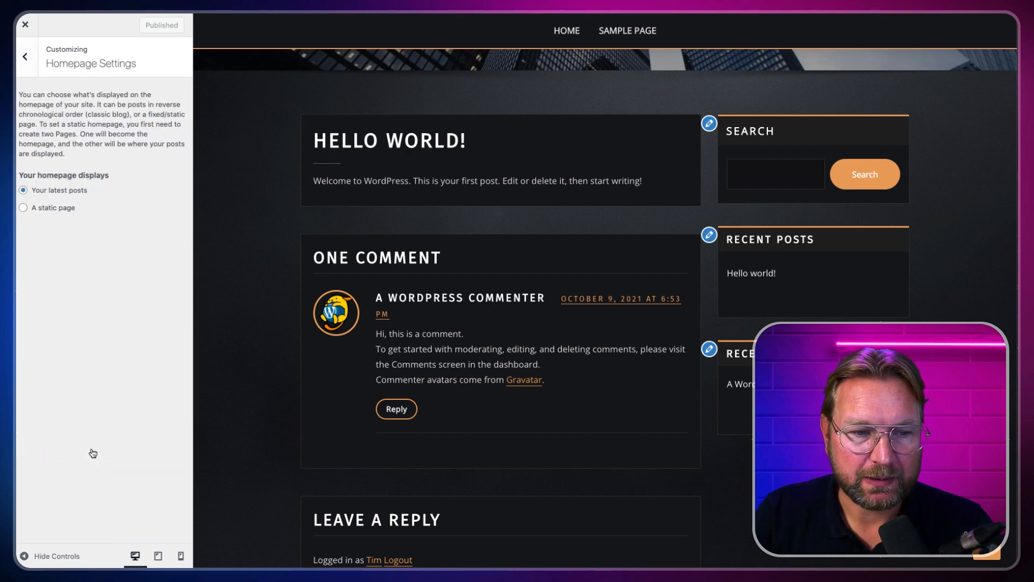
{"action": "scroll", "coordinate": [495, 291], "scroll_direction": "up", "scroll_amount": 5}
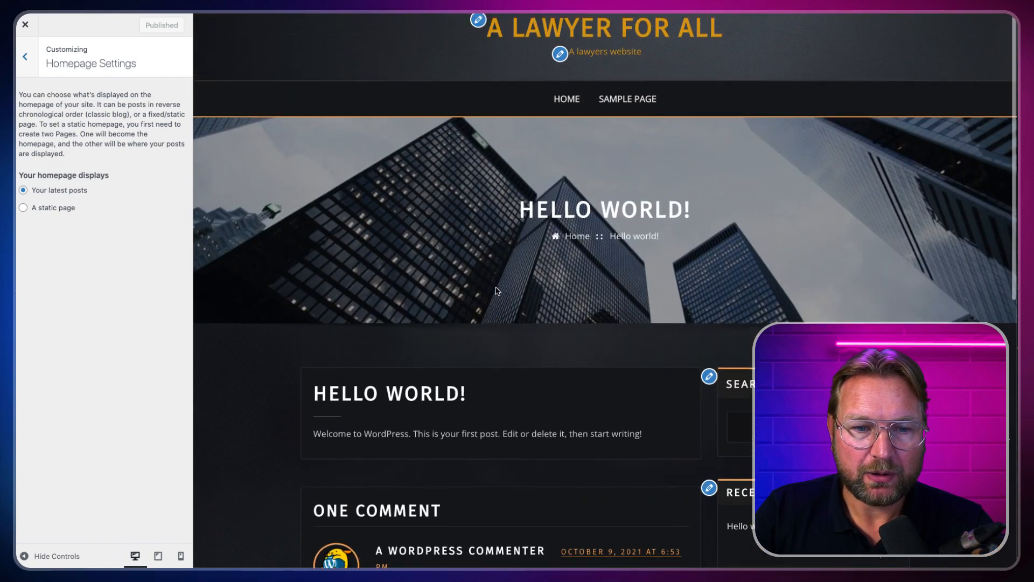
{"action": "left_click", "coordinate": [566, 99]}
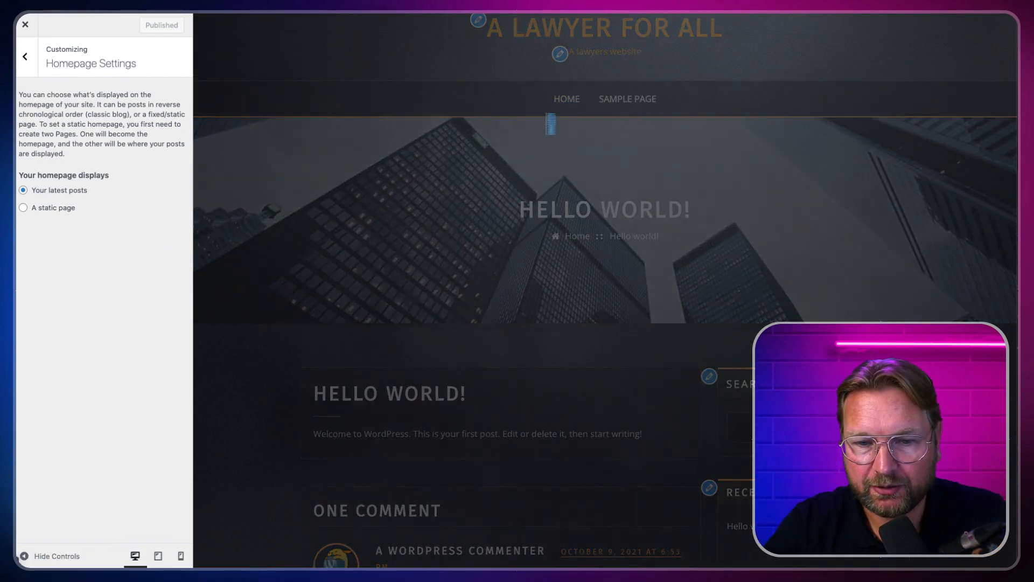
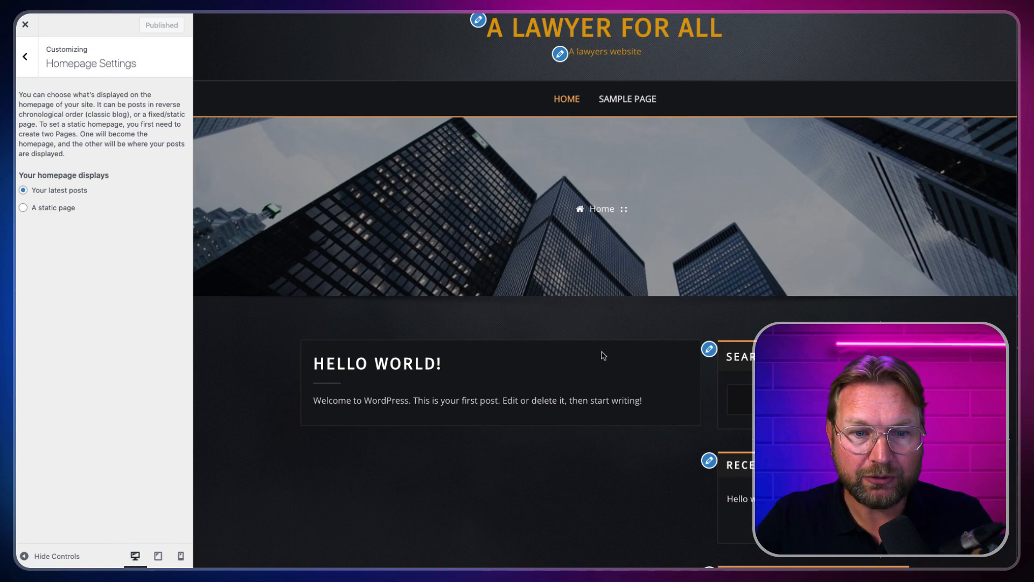
Step: Switch the Customizer preview to the Sample Page and scroll through it
{"action": "scroll", "coordinate": [604, 356], "scroll_direction": "down", "scroll_amount": 1}
{"action": "scroll", "coordinate": [604, 356], "scroll_direction": "down", "scroll_amount": 3}
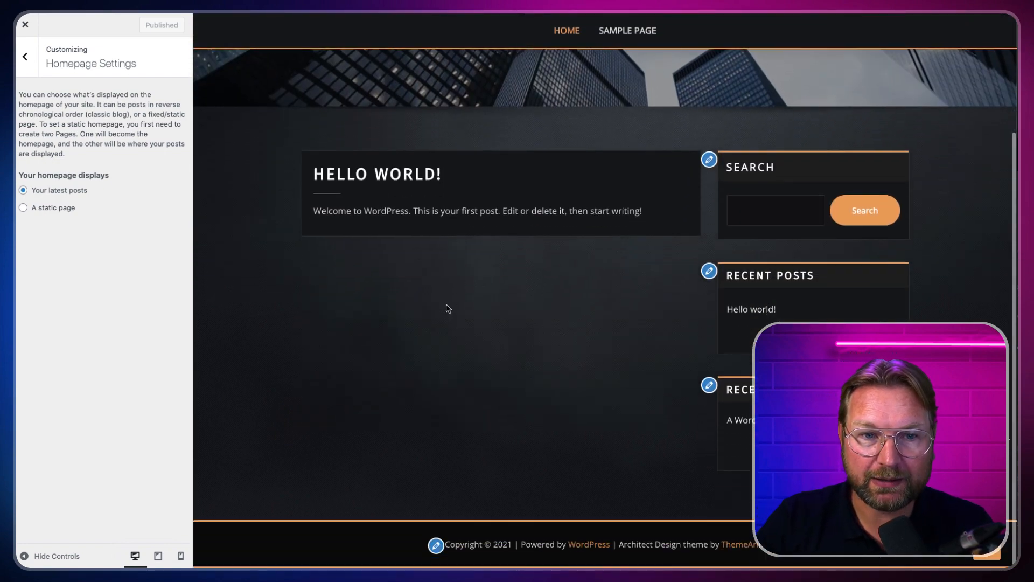
{"action": "scroll", "coordinate": [420, 321], "scroll_direction": "up", "scroll_amount": 4}
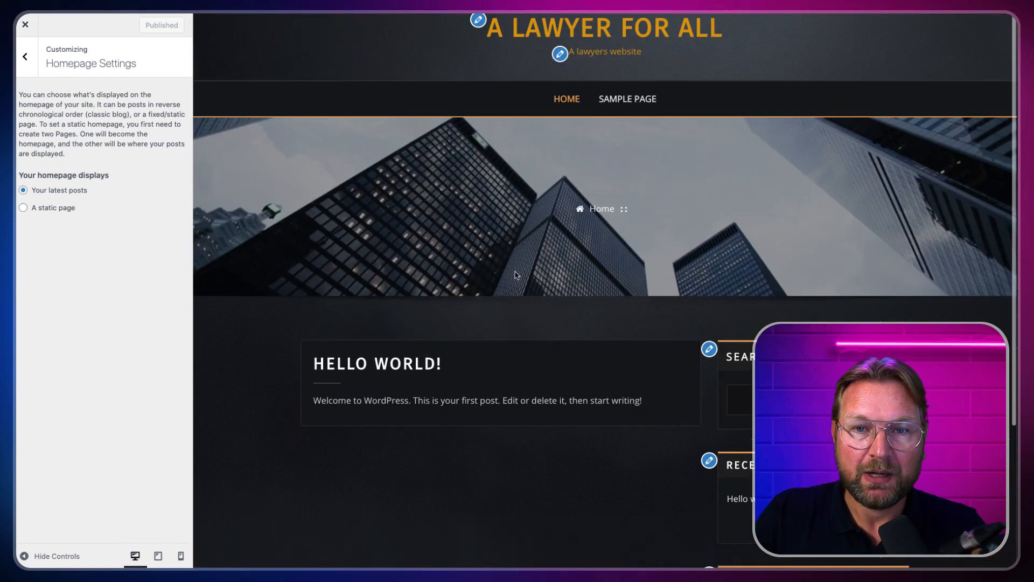
{"action": "left_click", "coordinate": [649, 105]}
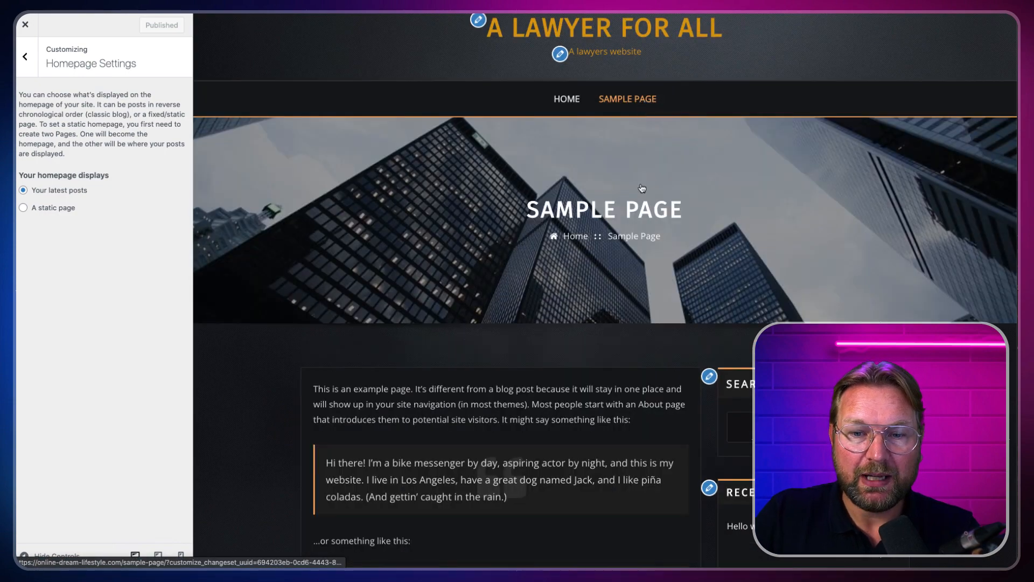
{"action": "scroll", "coordinate": [647, 177], "scroll_direction": "down", "scroll_amount": 3}
{"action": "scroll", "coordinate": [646, 177], "scroll_direction": "down", "scroll_amount": 2}
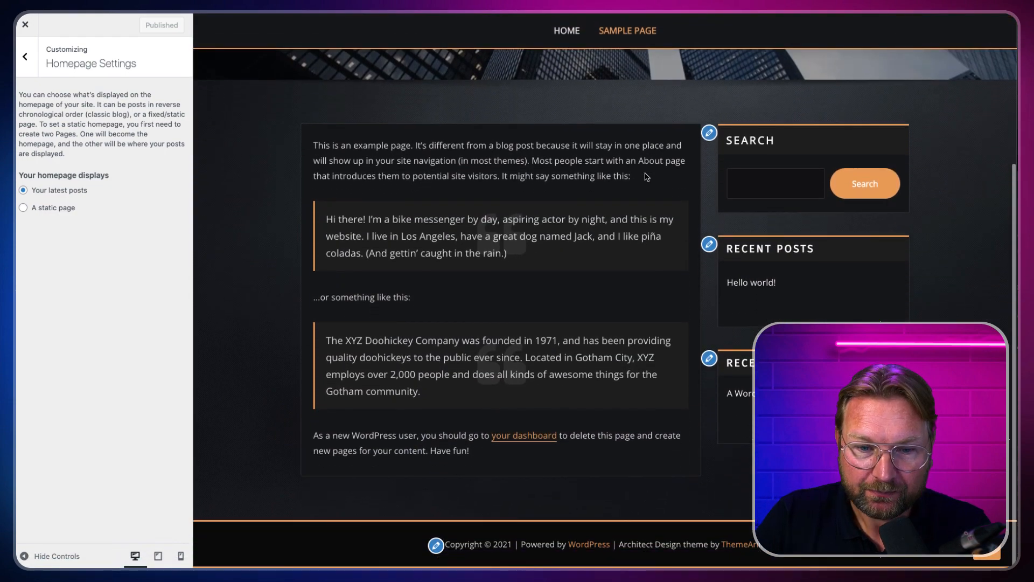
{"action": "scroll", "coordinate": [647, 162], "scroll_direction": "up", "scroll_amount": 3}
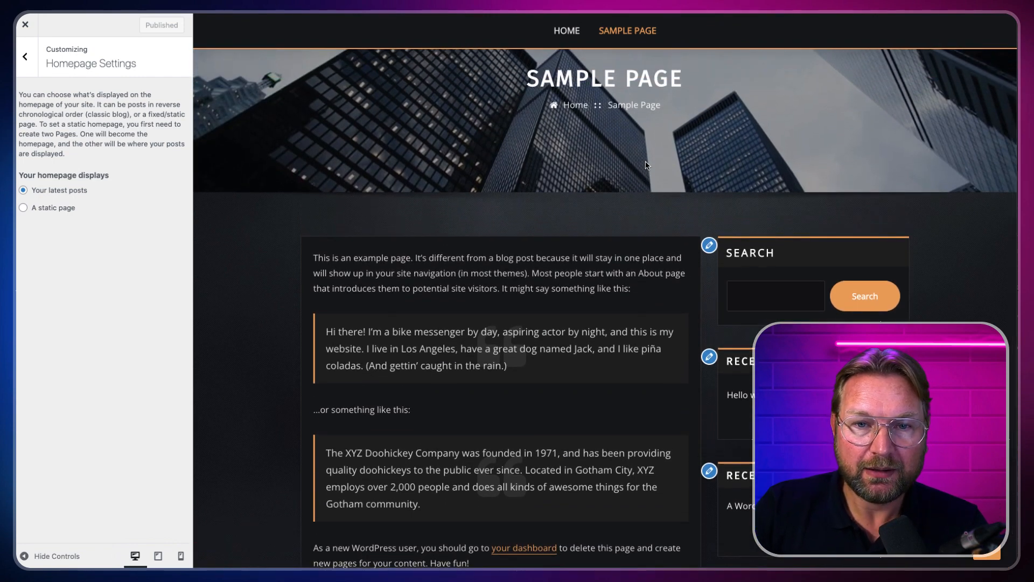
{"action": "scroll", "coordinate": [646, 164], "scroll_direction": "up", "scroll_amount": 1}
{"action": "scroll", "coordinate": [647, 164], "scroll_direction": "down", "scroll_amount": 2}
{"action": "scroll", "coordinate": [647, 162], "scroll_direction": "up", "scroll_amount": 2}
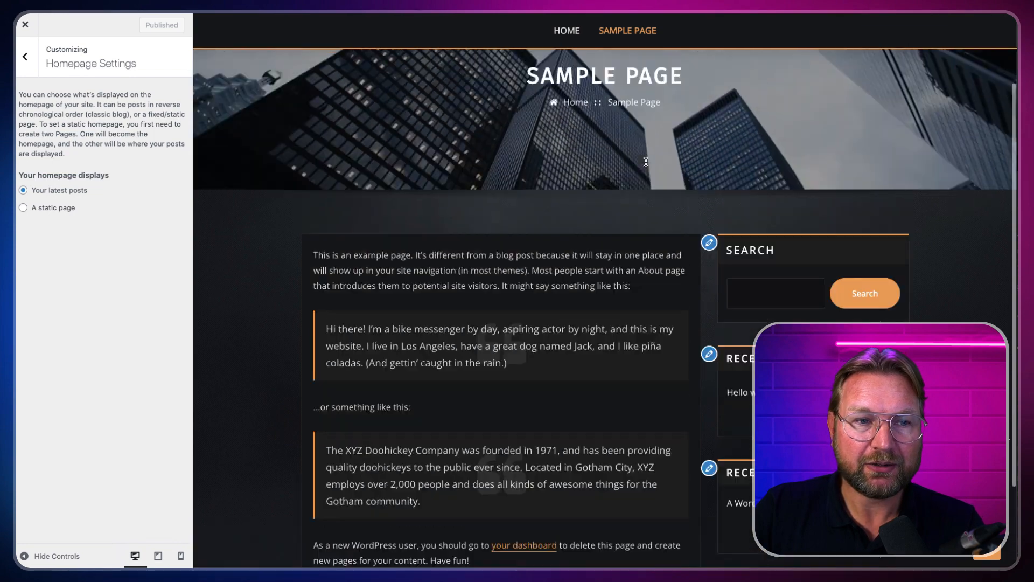
{"action": "scroll", "coordinate": [647, 162], "scroll_direction": "up", "scroll_amount": 3}
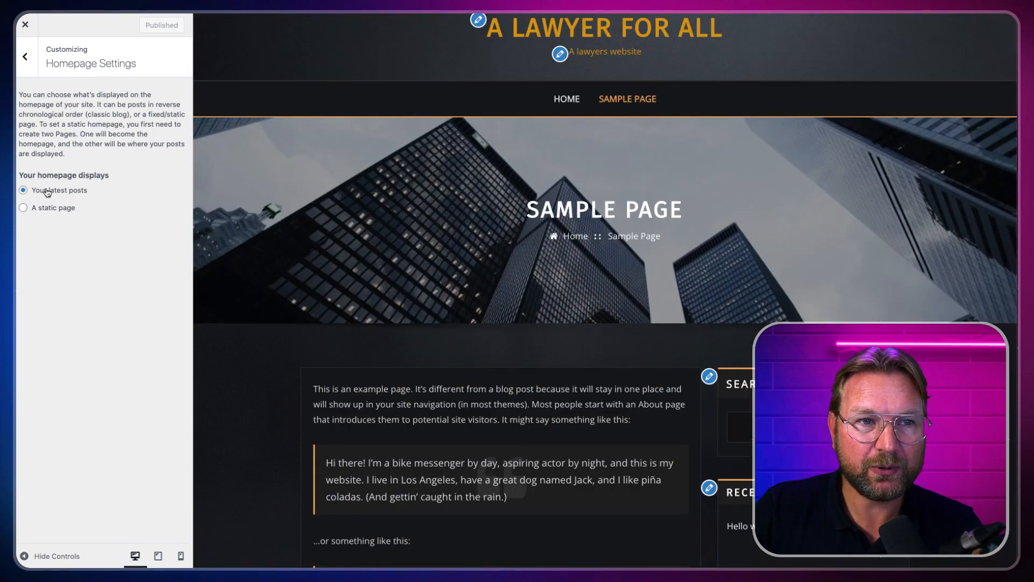
Step: Leave the Customizer for the Pages list and start a new page titled 'Home'
{"action": "left_click", "coordinate": [26, 27]}
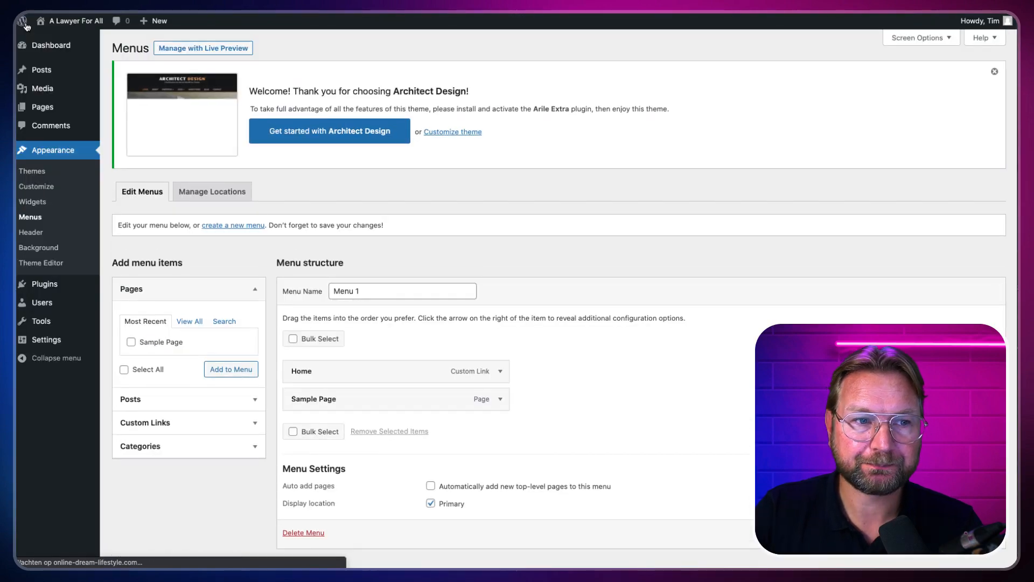
{"action": "mouse_move", "coordinate": [71, 86]}
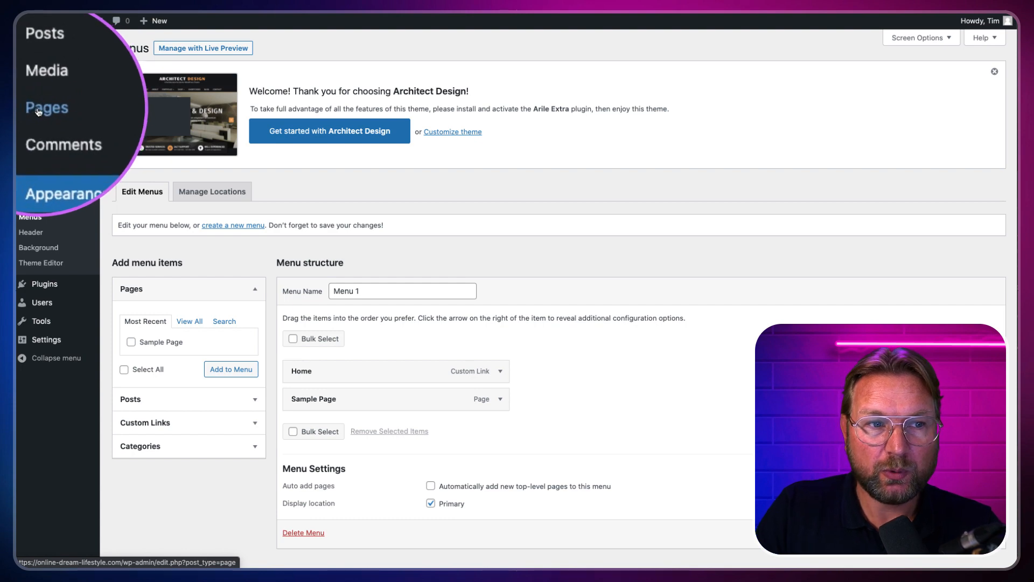
{"action": "left_click", "coordinate": [37, 112]}
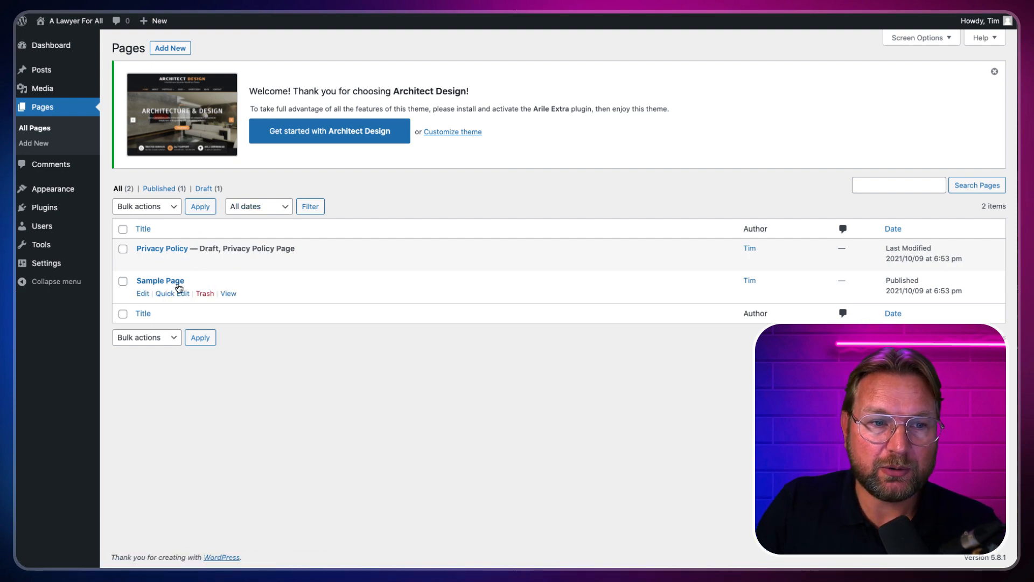
{"action": "left_click", "coordinate": [173, 49]}
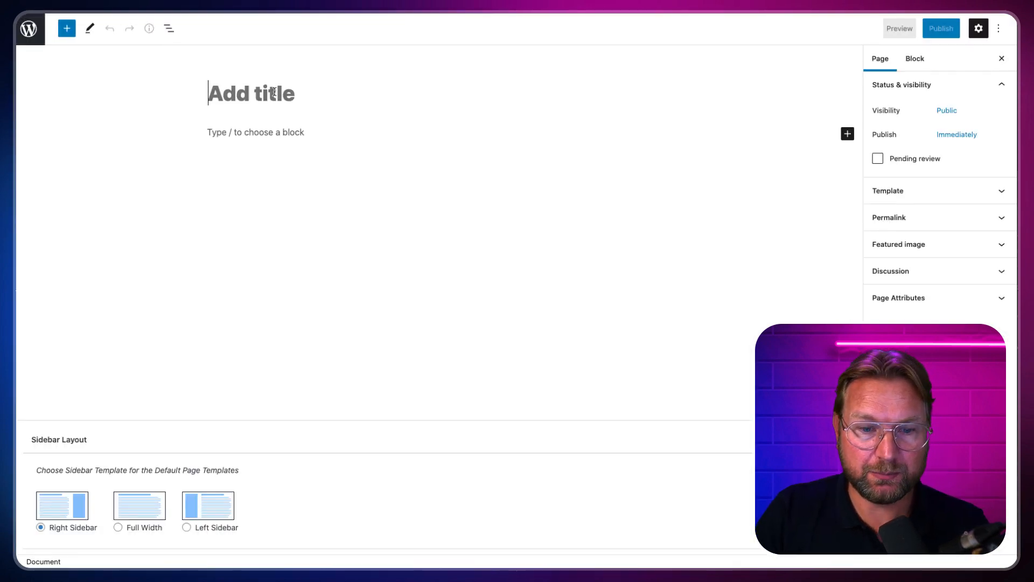
{"action": "type", "text": "Home"}
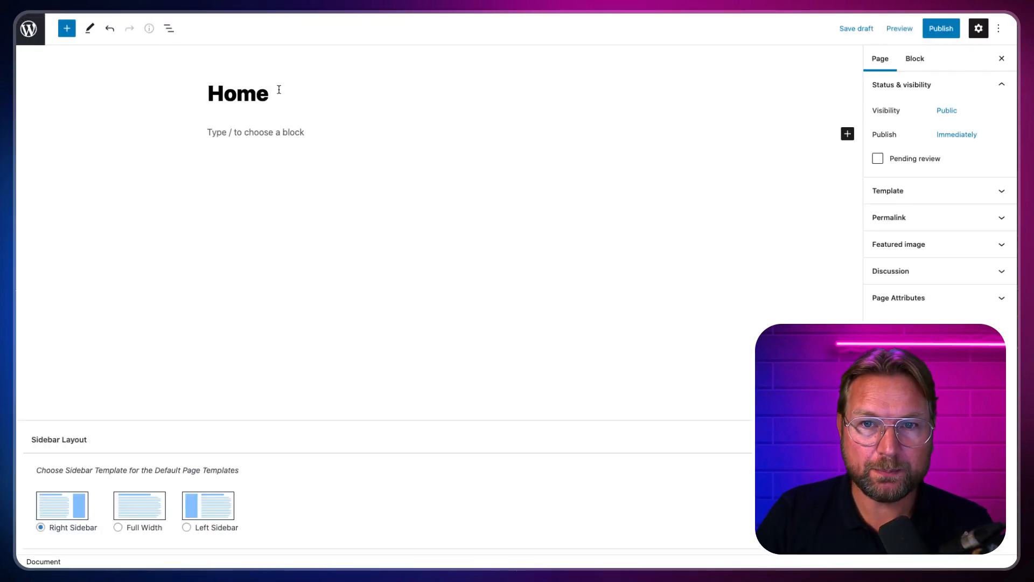
{"action": "key", "text": "ctrl+t"}
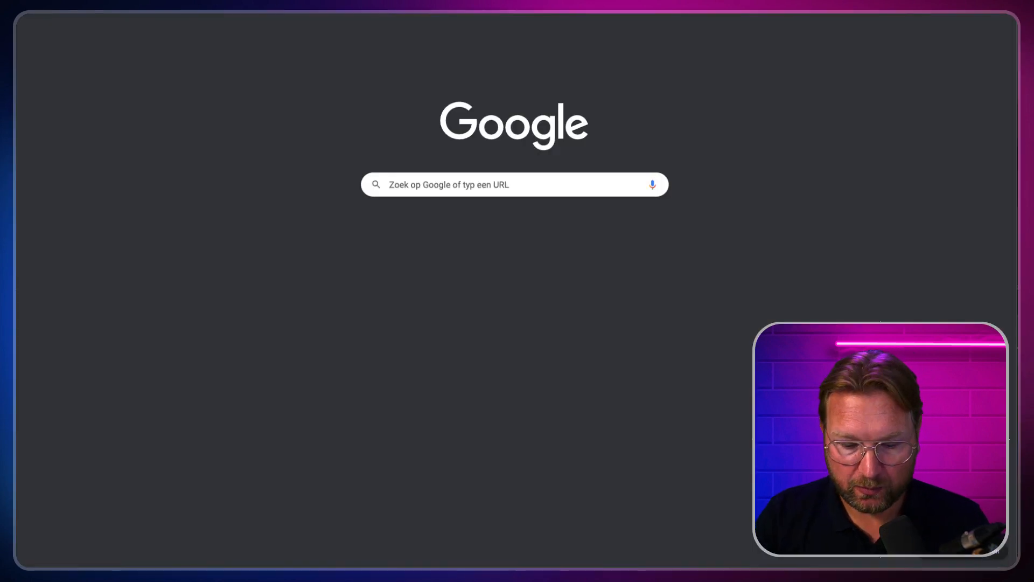
Step: Search 'lorem ipsum', accept lipsum.com's privacy notice, and select the five generated paragraphs
{"action": "type", "text": "lorem ip"}
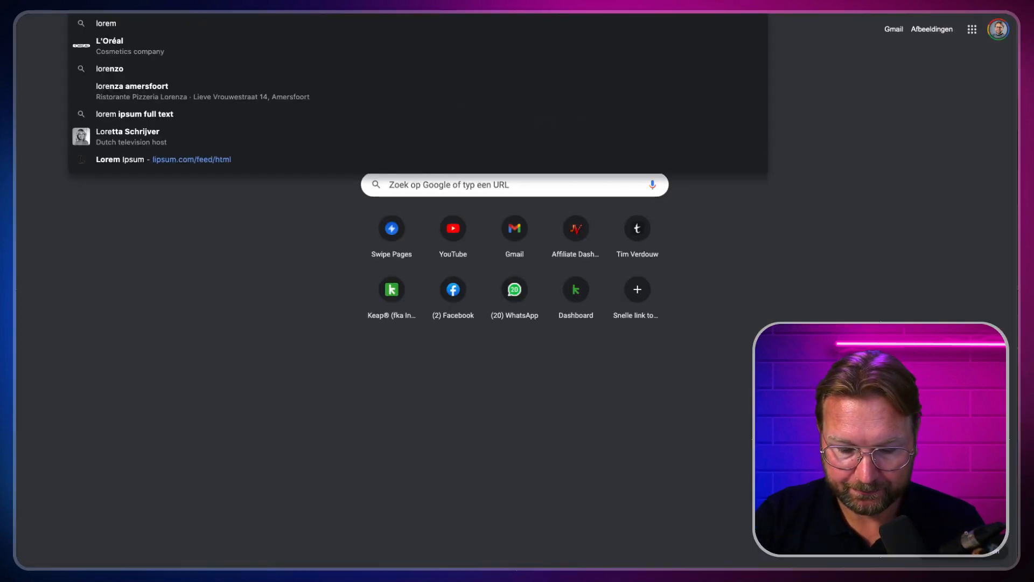
{"action": "type", "text": "sum"}
{"action": "key", "text": "Return"}
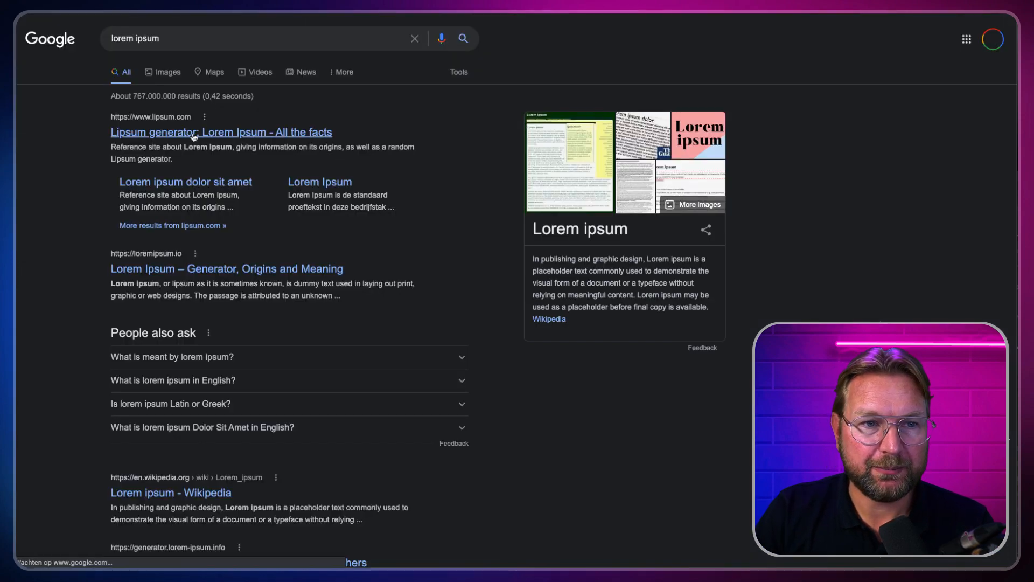
{"action": "scroll", "coordinate": [576, 231], "scroll_direction": "down", "scroll_amount": 2}
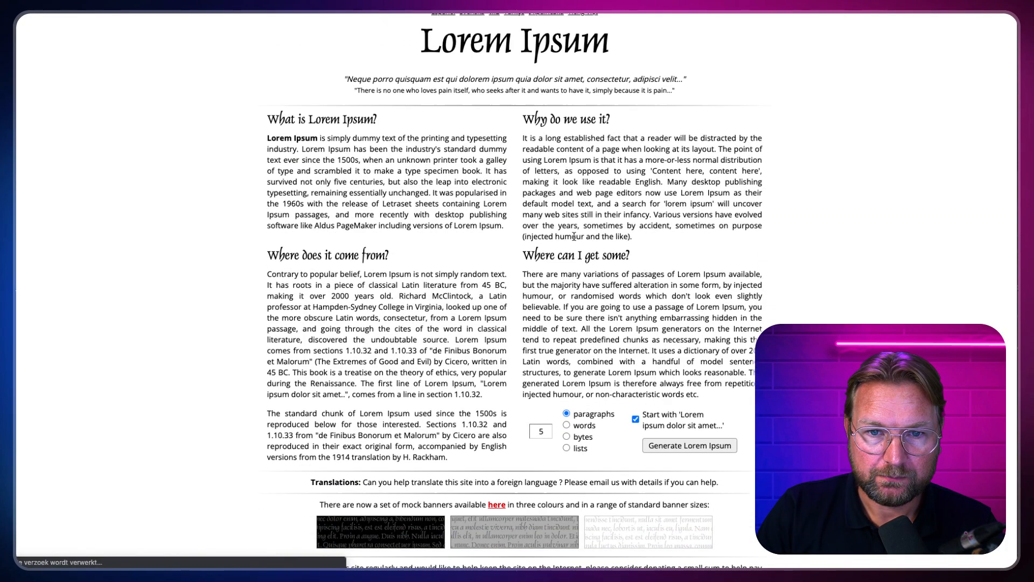
{"action": "left_click", "coordinate": [589, 399]}
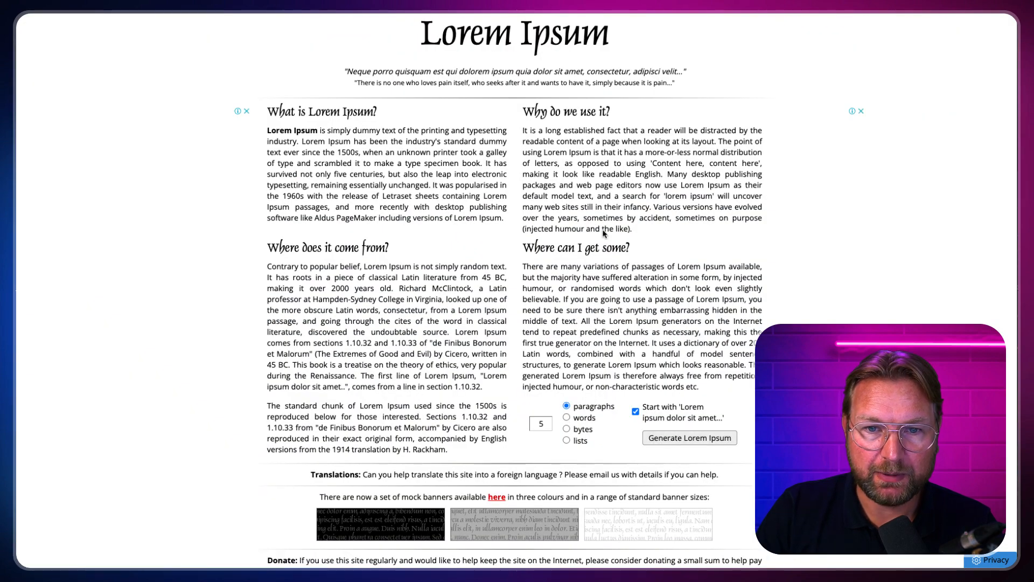
{"action": "scroll", "coordinate": [404, 231], "scroll_direction": "down", "scroll_amount": 2}
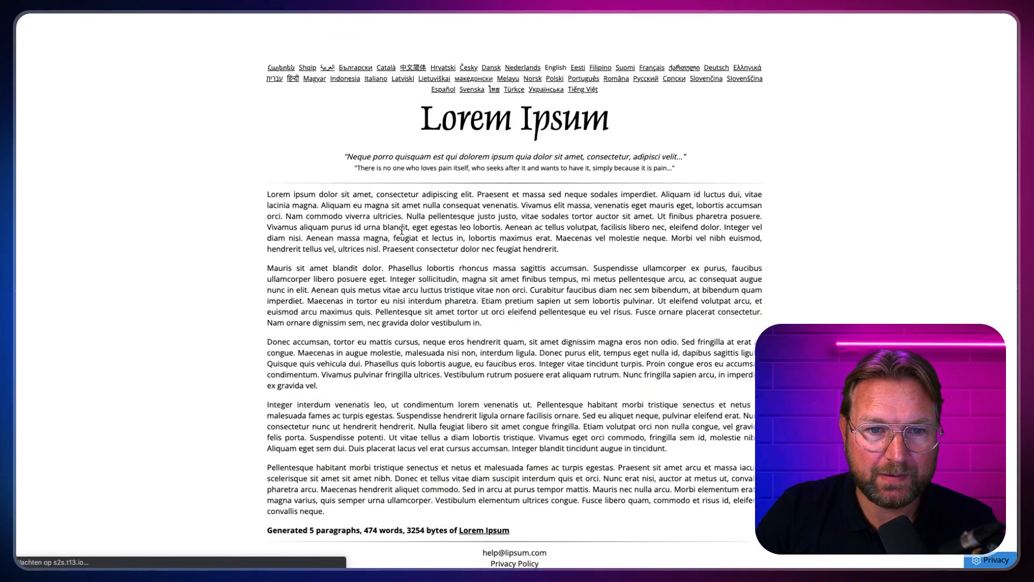
{"action": "left_click_drag", "start_coordinate": [265, 146], "coordinate": [519, 464]}
{"action": "key", "text": "ctrl+c"}
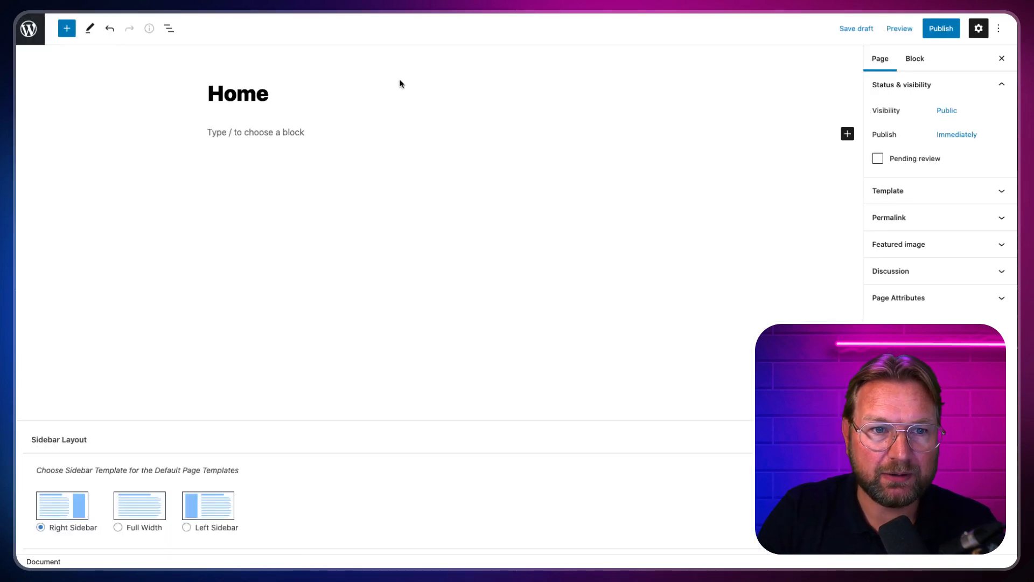
Step: Paste the Lorem Ipsum paragraphs into the Home page body and publish it
{"action": "left_click", "coordinate": [256, 132]}
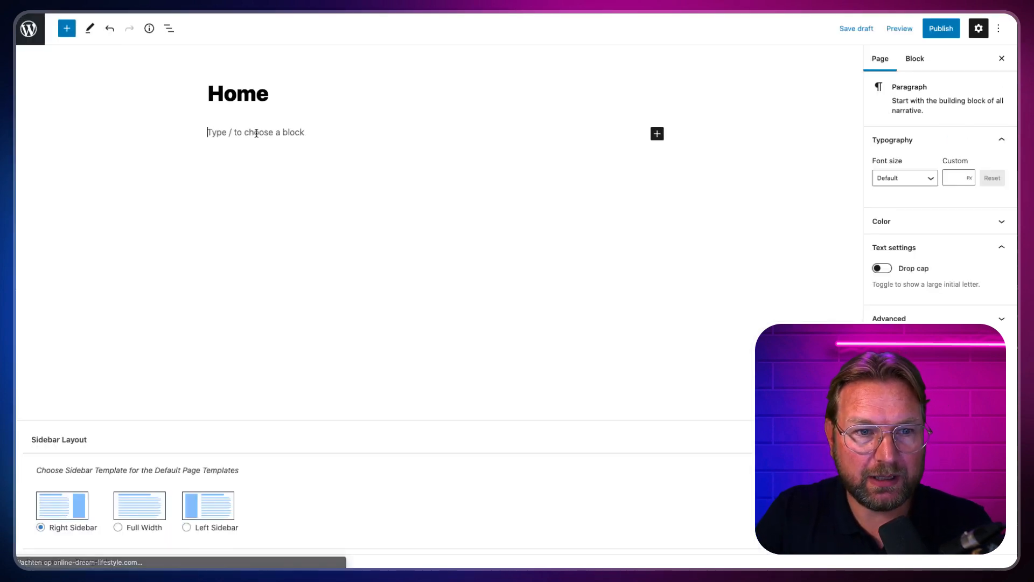
{"action": "key", "text": "ctrl+v"}
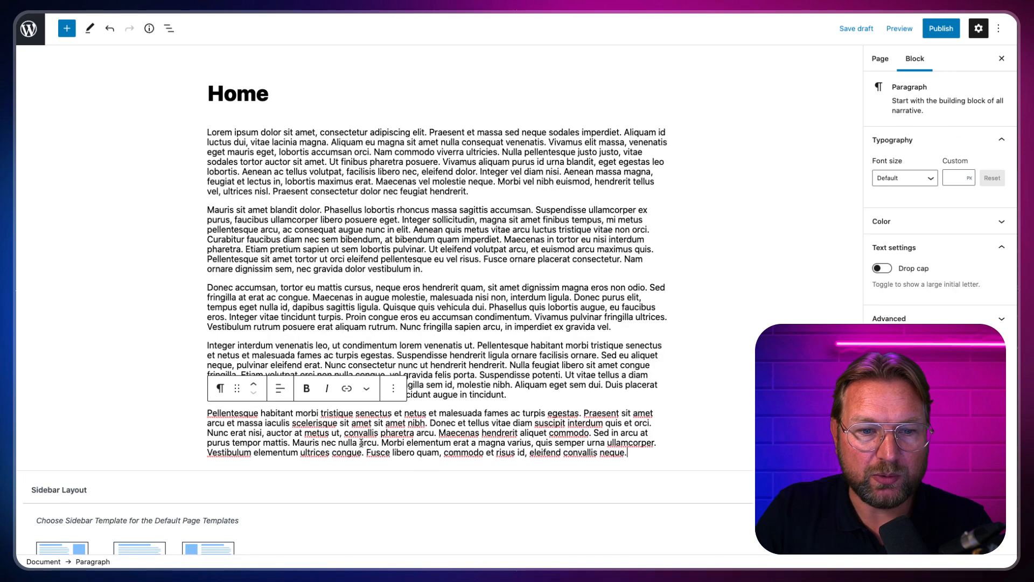
{"action": "left_click", "coordinate": [938, 32]}
{"action": "left_click", "coordinate": [937, 31]}
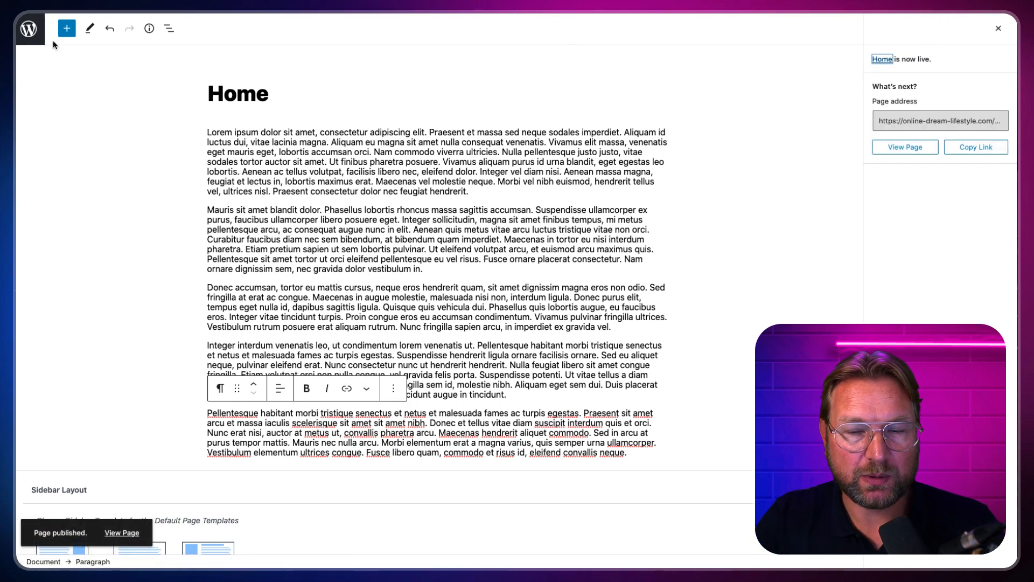
{"action": "left_click", "coordinate": [995, 29]}
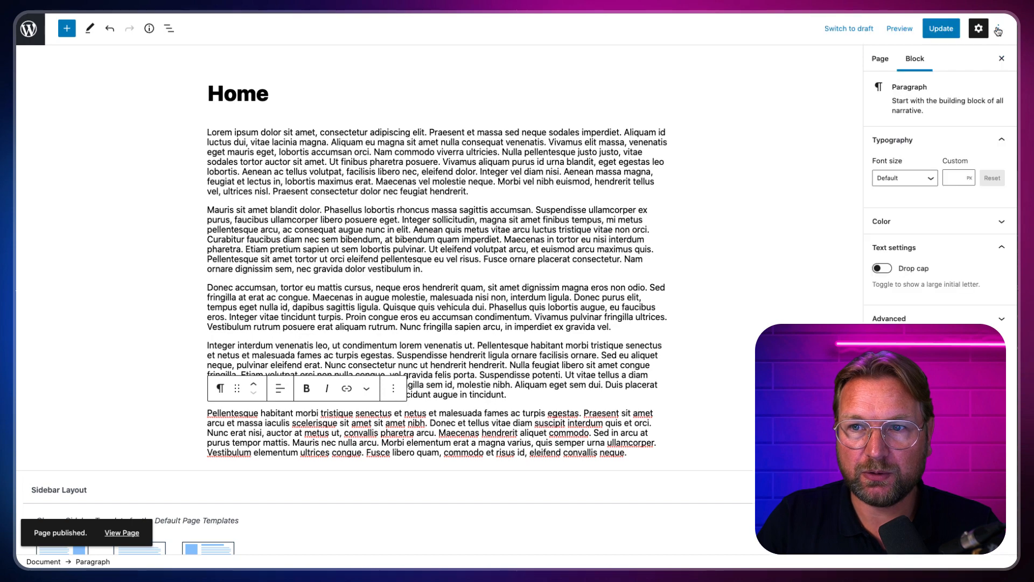
{"action": "left_click", "coordinate": [1001, 29]}
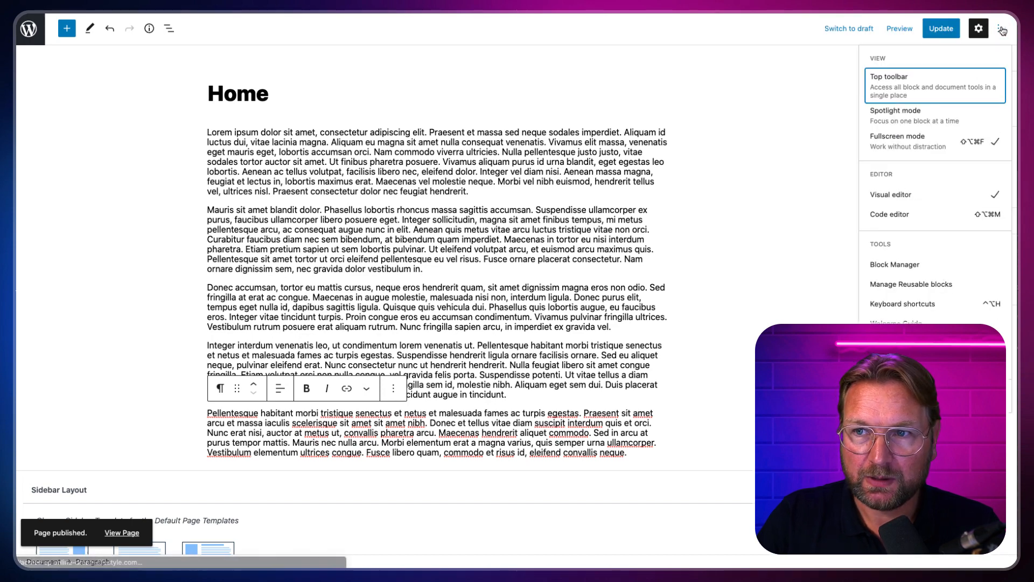
{"action": "left_click", "coordinate": [24, 34]}
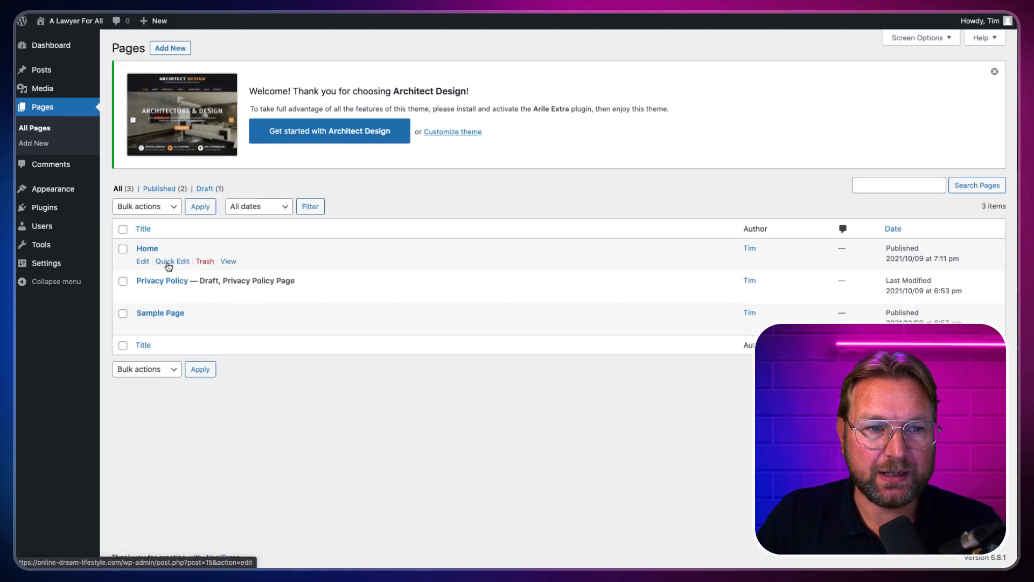
Step: Create and publish an empty page titled 'Blog'
{"action": "left_click", "coordinate": [172, 50]}
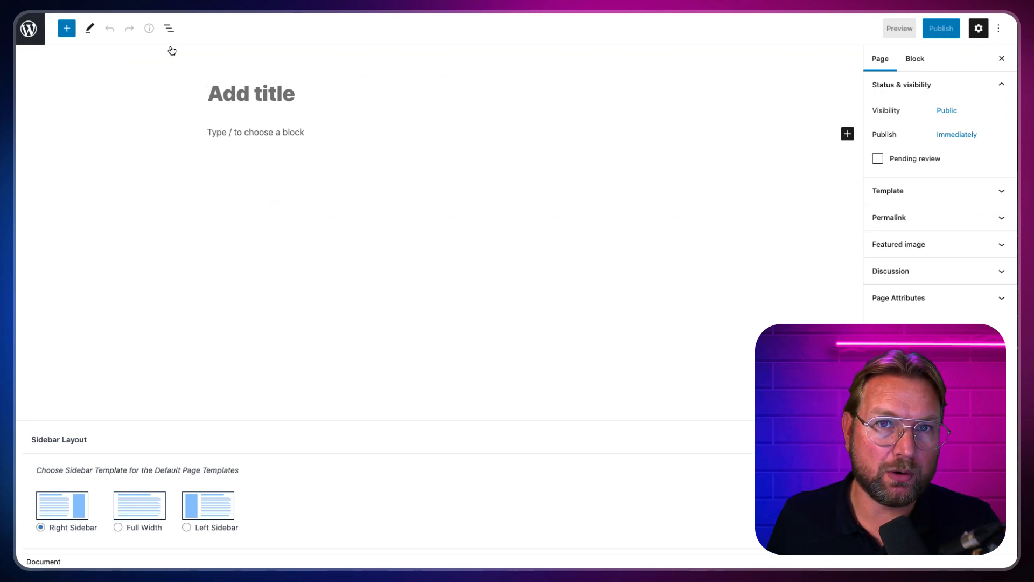
{"action": "type", "text": "Blog"}
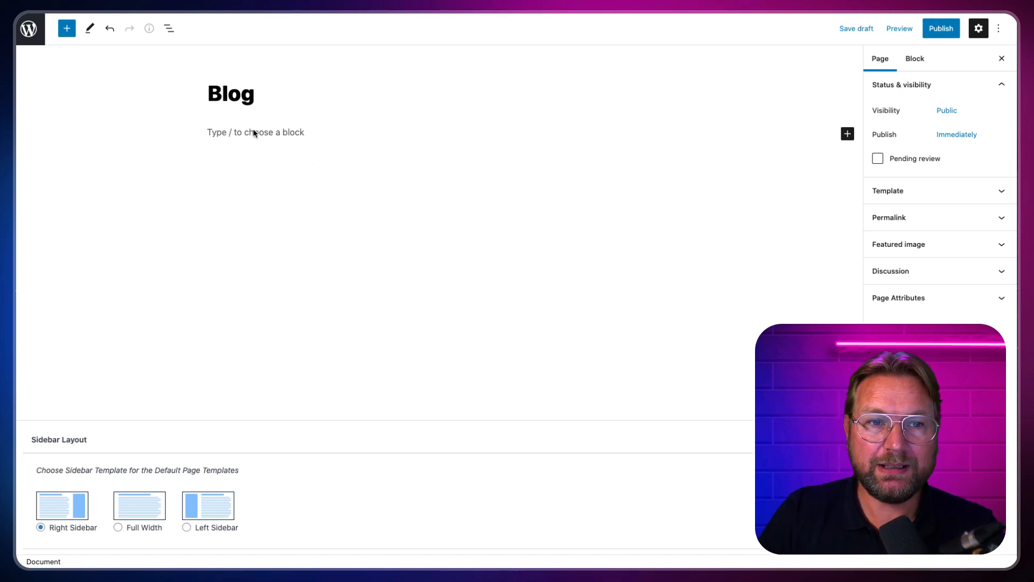
{"action": "left_click", "coordinate": [936, 33]}
{"action": "left_click", "coordinate": [907, 31]}
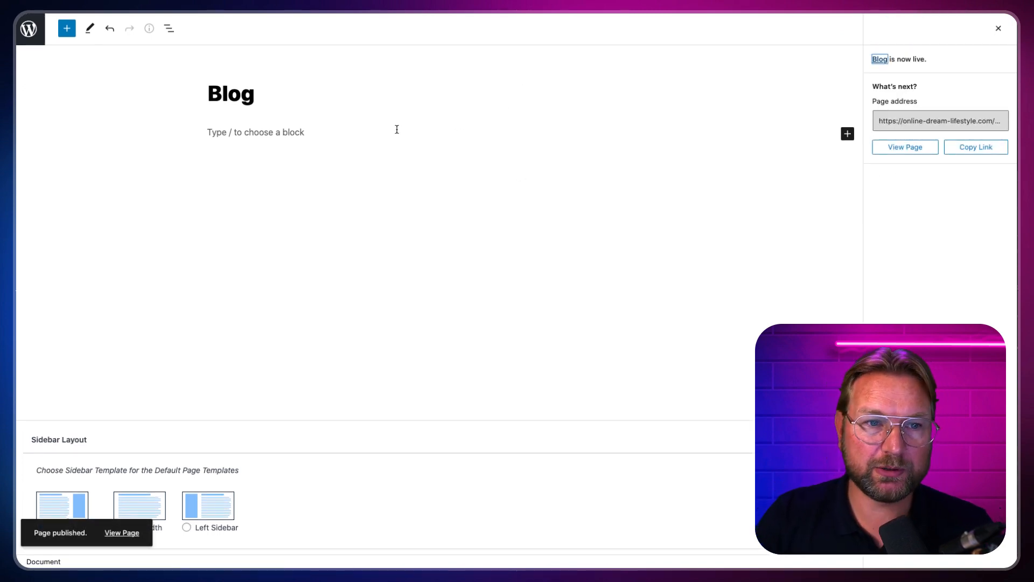
{"action": "left_click", "coordinate": [28, 30]}
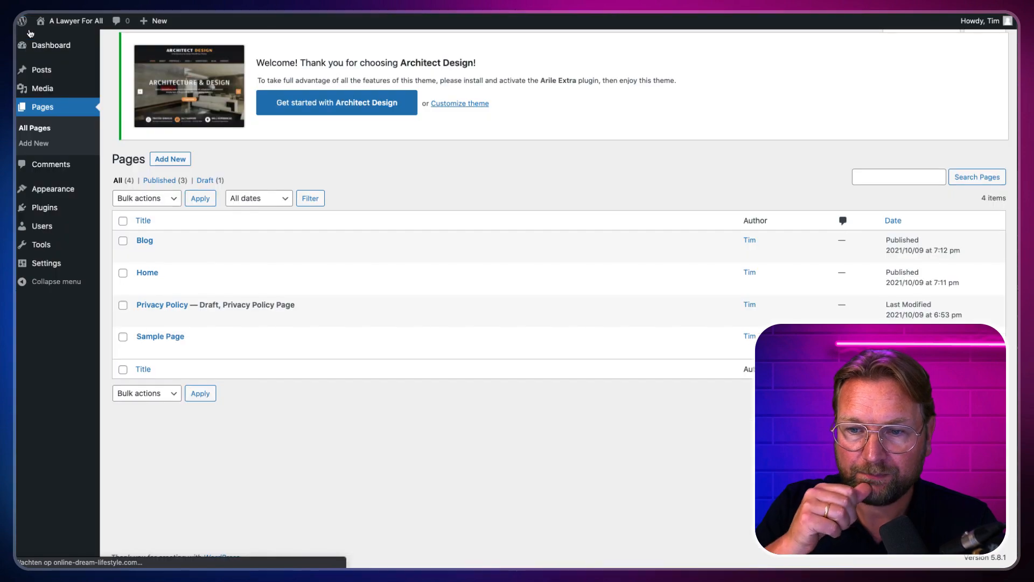
Step: In the Customizer's Homepage Settings, choose a static page with Home as the homepage
{"action": "mouse_move", "coordinate": [46, 190]}
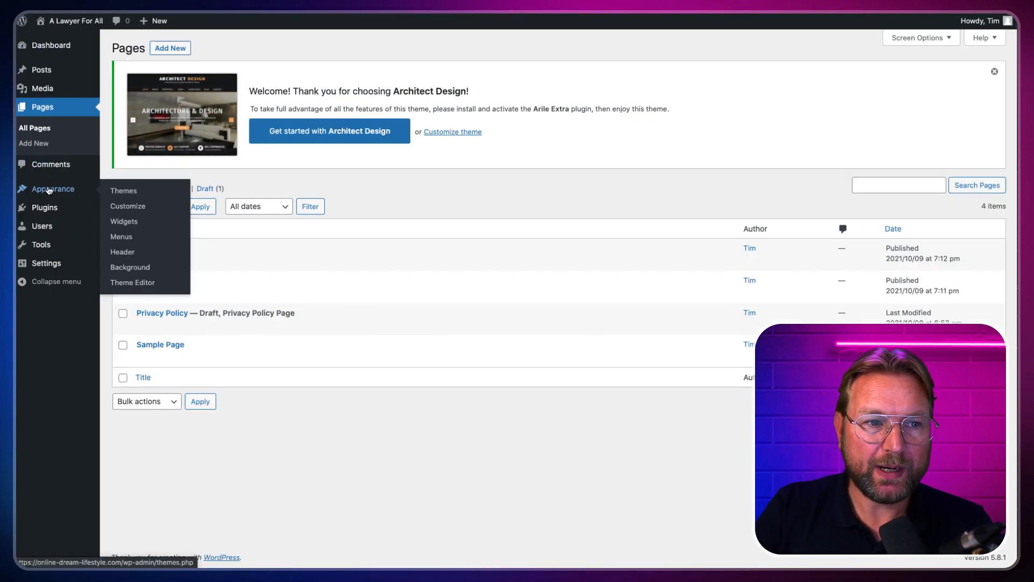
{"action": "left_click", "coordinate": [132, 208]}
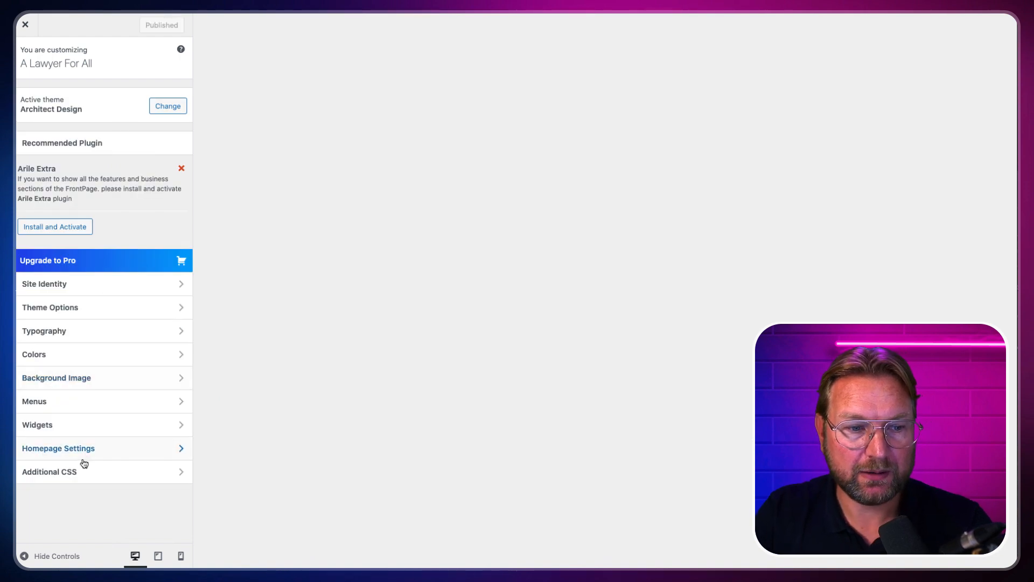
{"action": "left_click", "coordinate": [85, 452]}
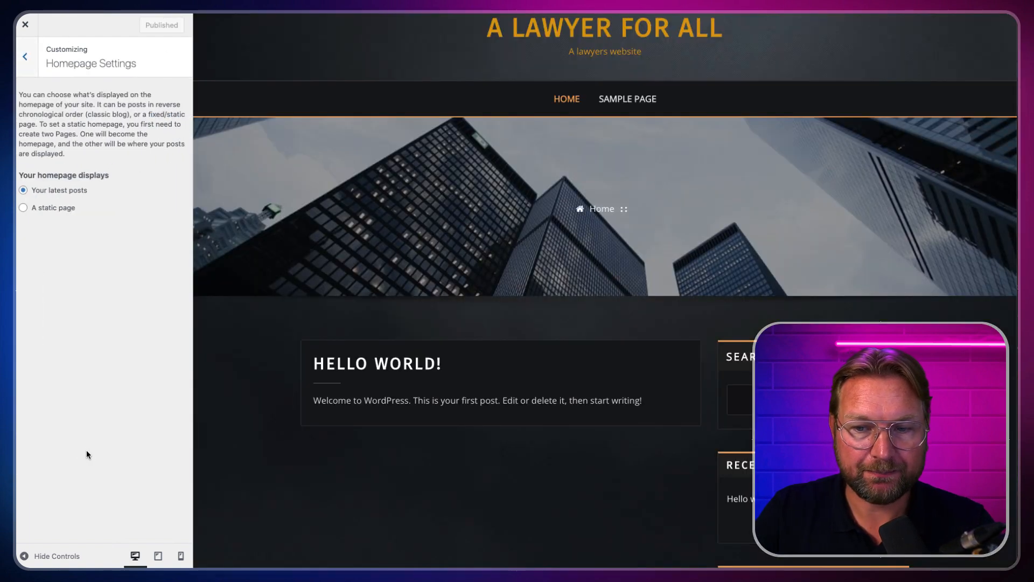
{"action": "left_click", "coordinate": [23, 208]}
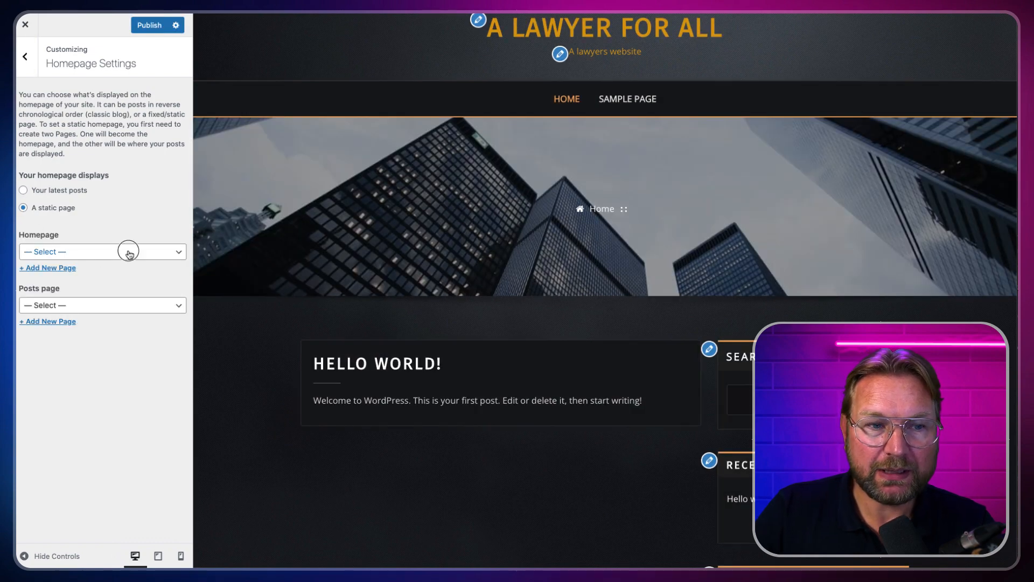
{"action": "left_click", "coordinate": [129, 252]}
{"action": "left_click", "coordinate": [68, 273]}
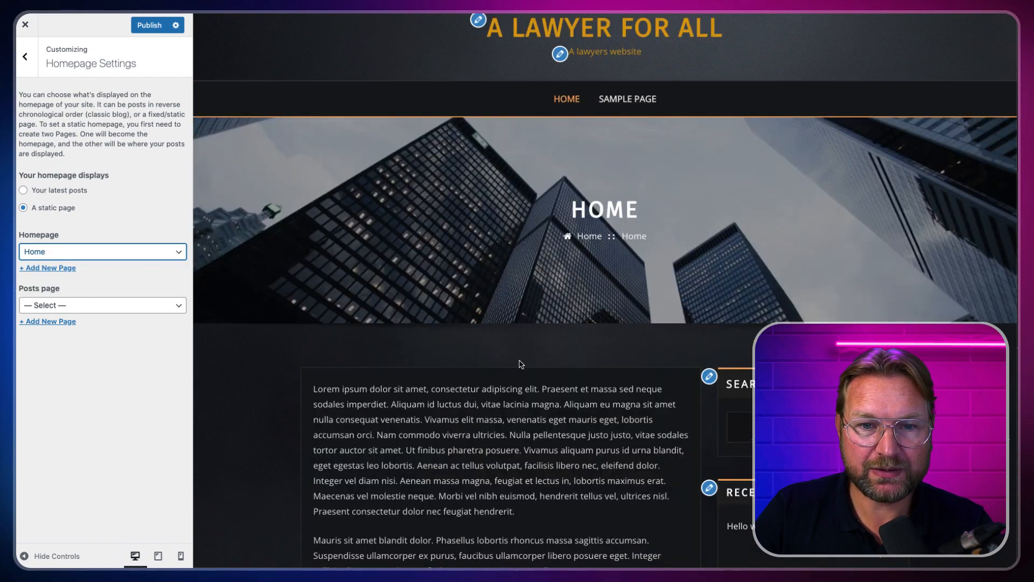
Step: Set Blog as the posts page and publish the homepage settings
{"action": "scroll", "coordinate": [512, 361], "scroll_direction": "down", "scroll_amount": 6}
{"action": "scroll", "coordinate": [518, 364], "scroll_direction": "down", "scroll_amount": 4}
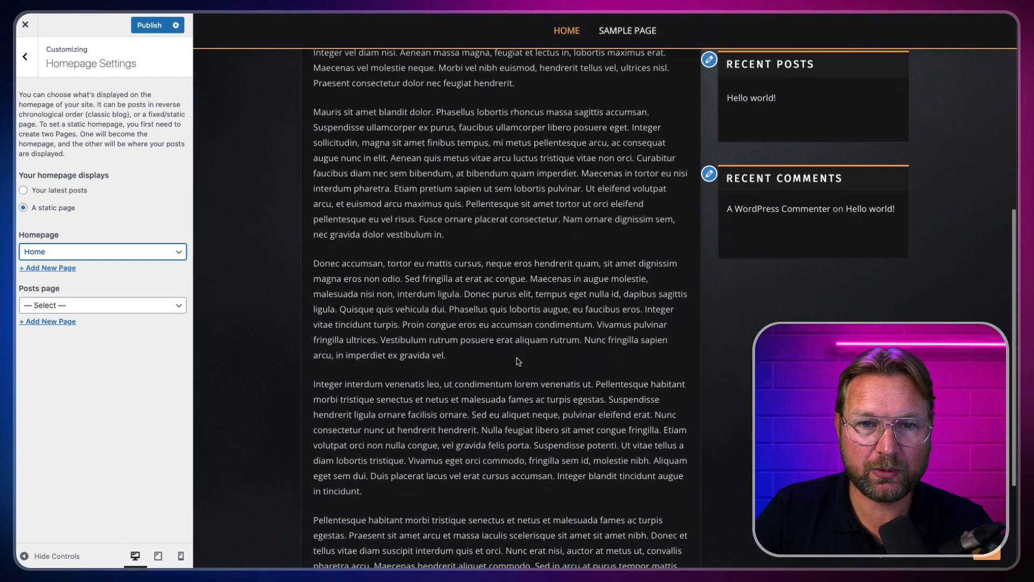
{"action": "scroll", "coordinate": [504, 335], "scroll_direction": "up", "scroll_amount": 6}
{"action": "scroll", "coordinate": [504, 334], "scroll_direction": "up", "scroll_amount": 5}
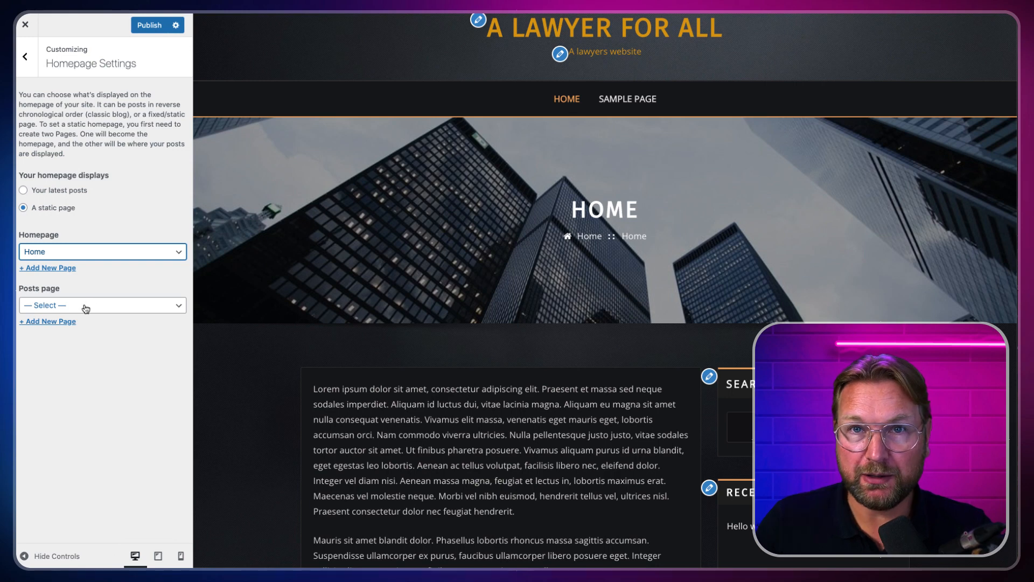
{"action": "left_click", "coordinate": [86, 305]}
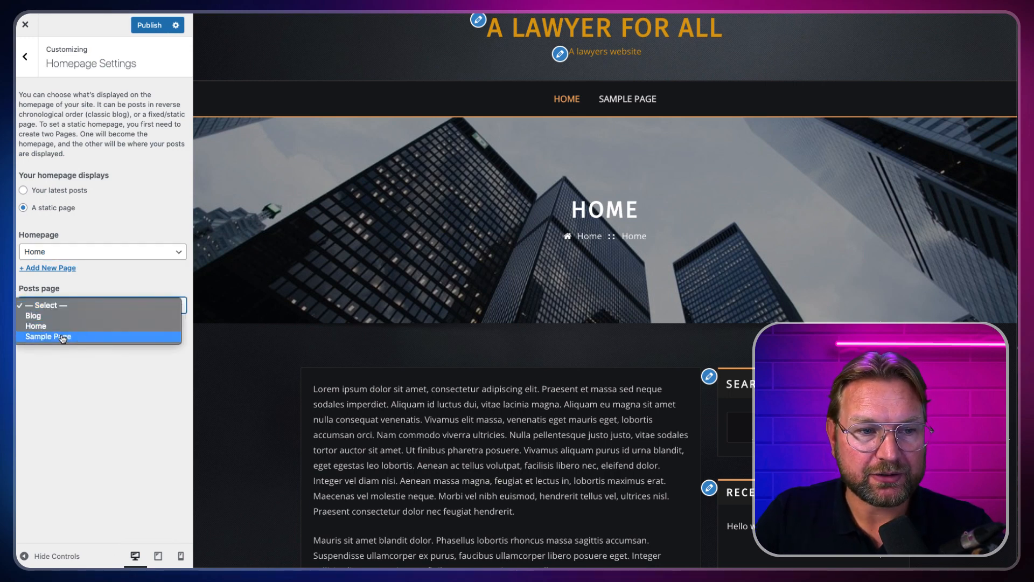
{"action": "left_click", "coordinate": [48, 320]}
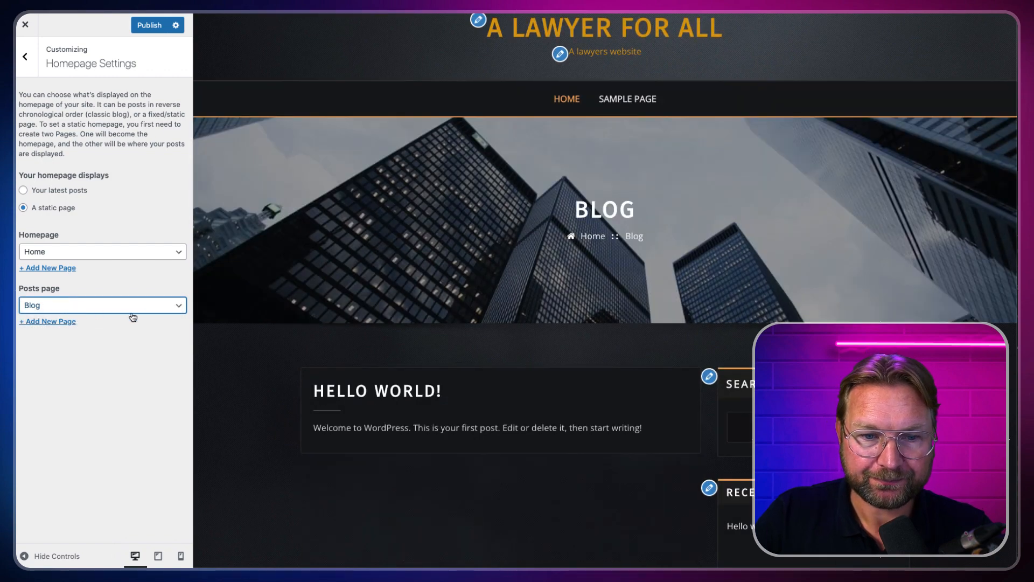
{"action": "left_click", "coordinate": [139, 27]}
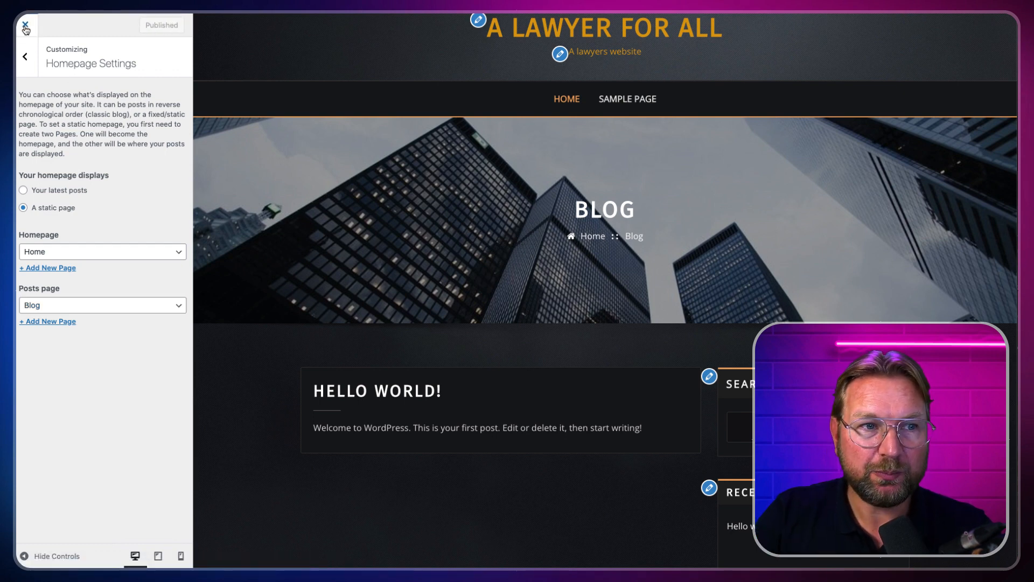
Step: Close the Customizer and view the Sample Page on the live site
{"action": "left_click", "coordinate": [87, 52]}
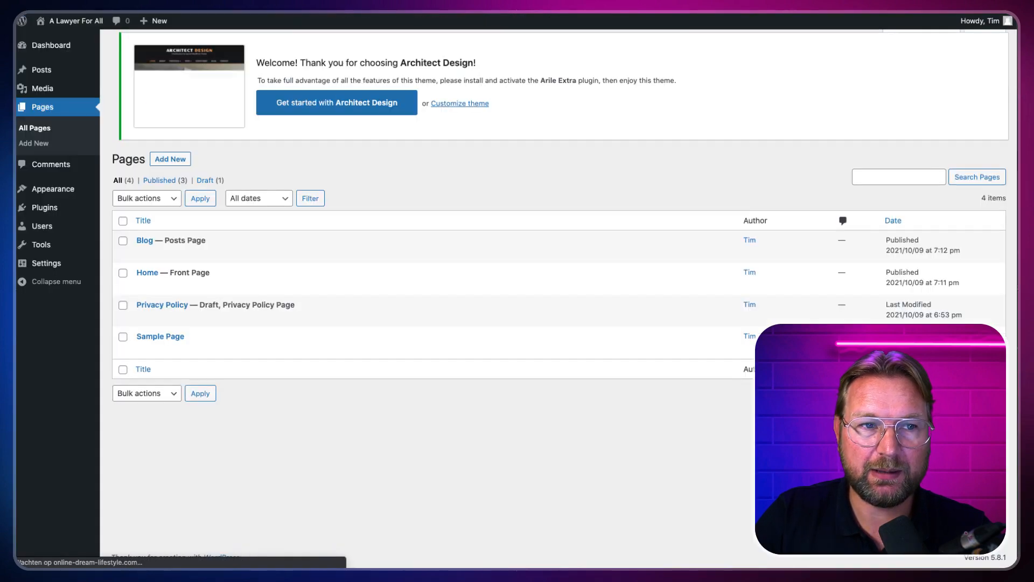
{"action": "mouse_move", "coordinate": [56, 25]}
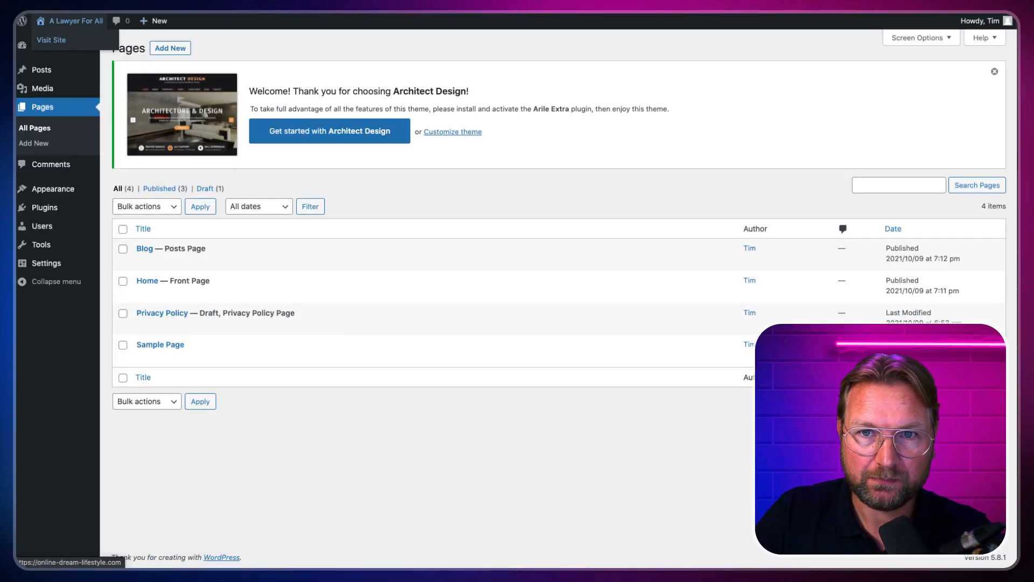
{"action": "left_click", "coordinate": [51, 40]}
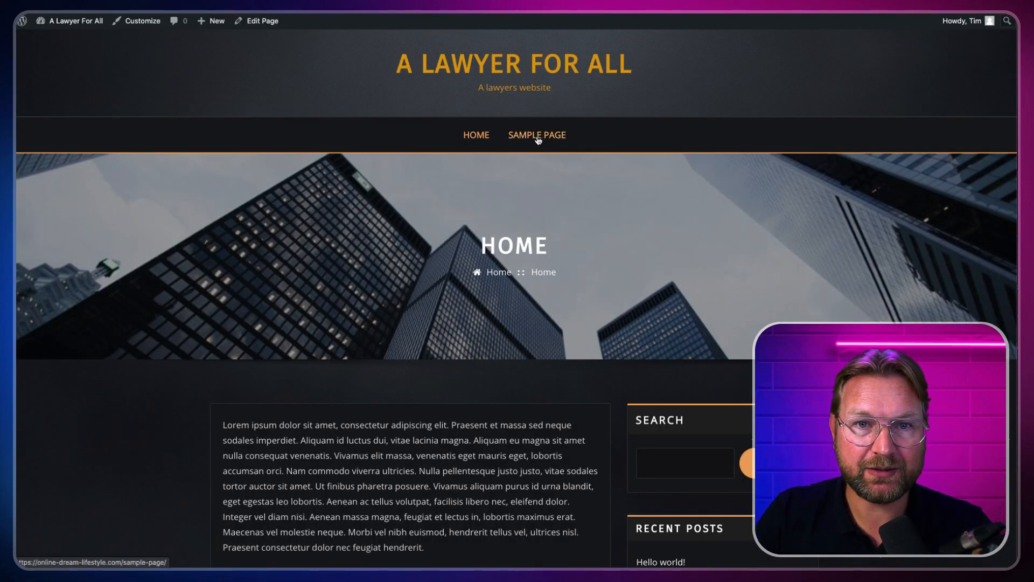
{"action": "left_click", "coordinate": [538, 140]}
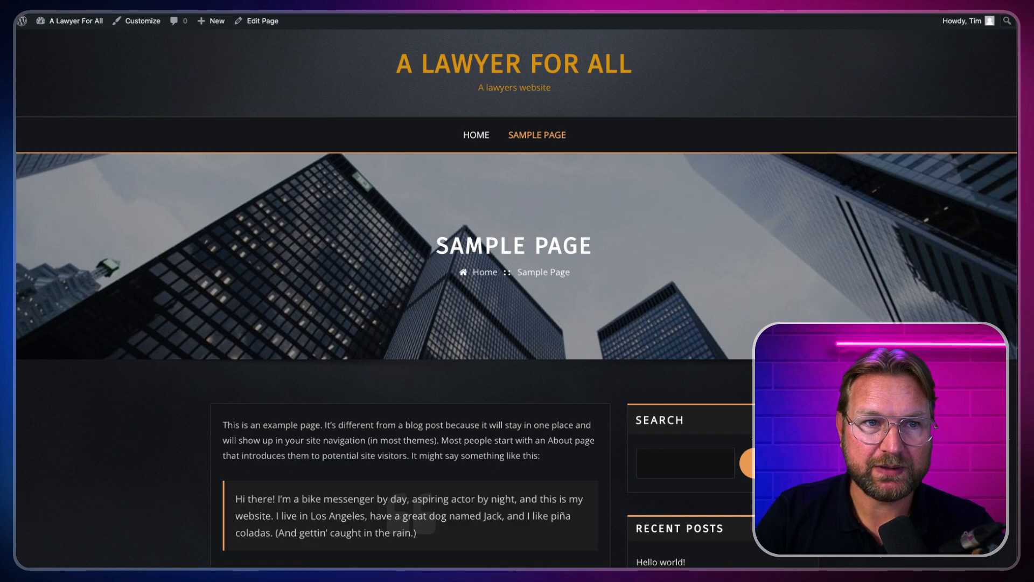
Step: Go back to the live Blog page, then return to the admin Dashboard
{"action": "key", "text": "alt+Left"}
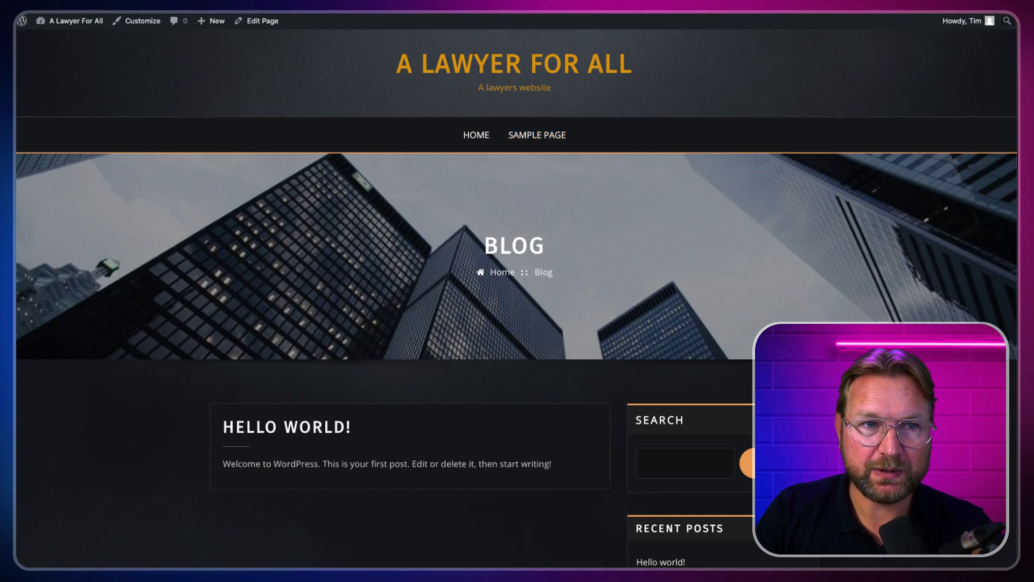
{"action": "scroll", "coordinate": [476, 173], "scroll_direction": "down", "scroll_amount": 5}
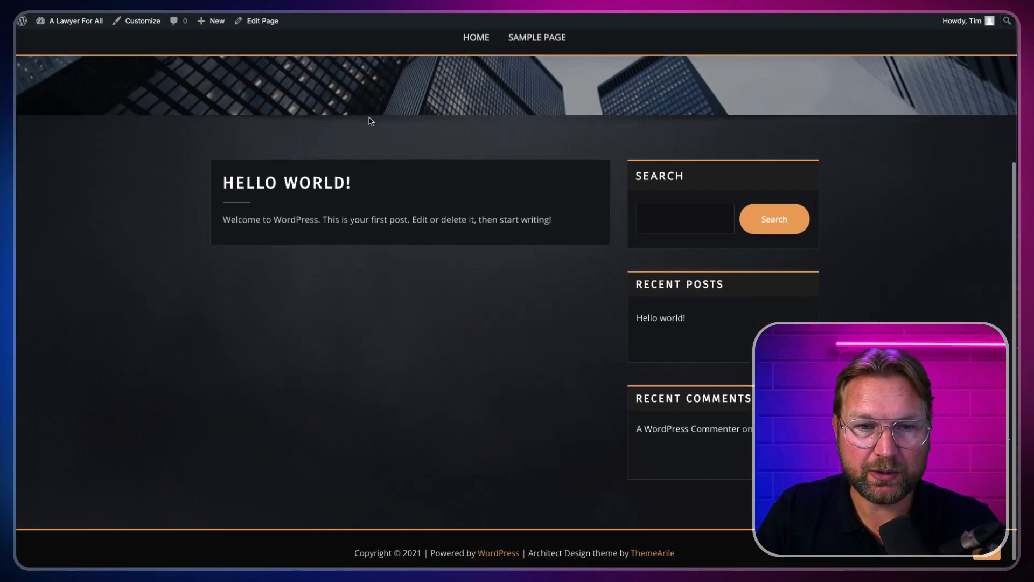
{"action": "scroll", "coordinate": [300, 173], "scroll_direction": "up", "scroll_amount": 5}
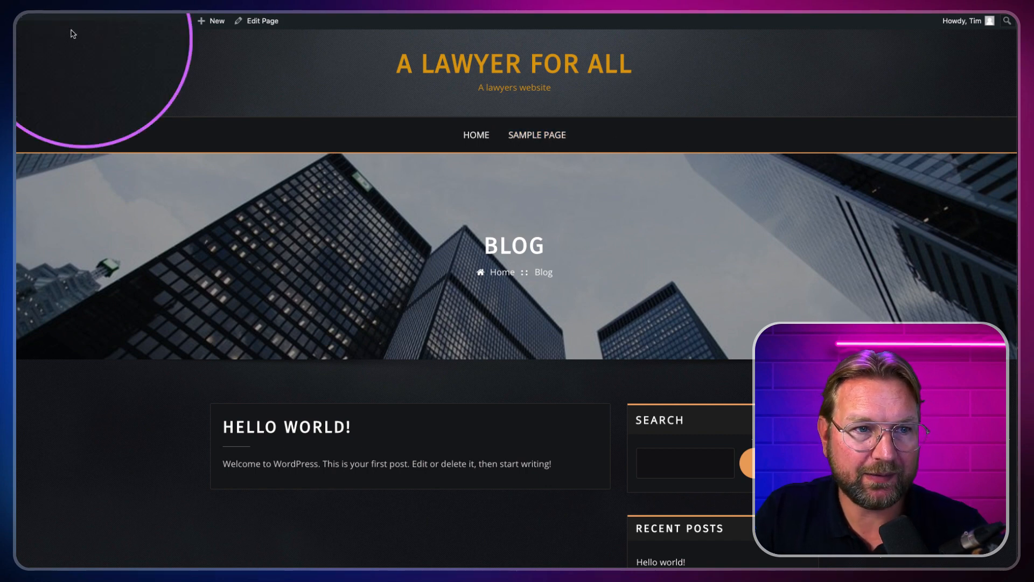
{"action": "mouse_move", "coordinate": [70, 20]}
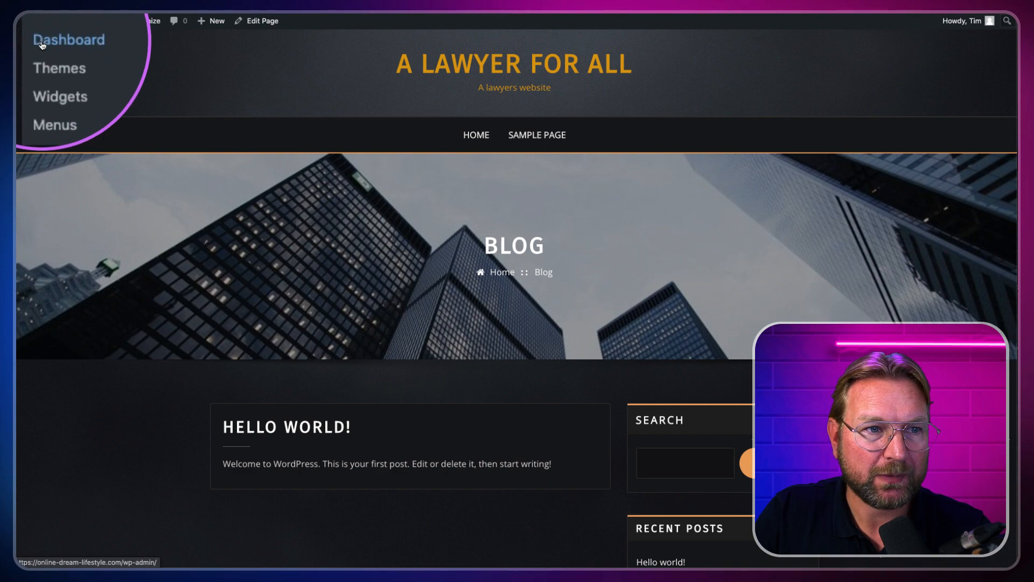
{"action": "left_click", "coordinate": [64, 38]}
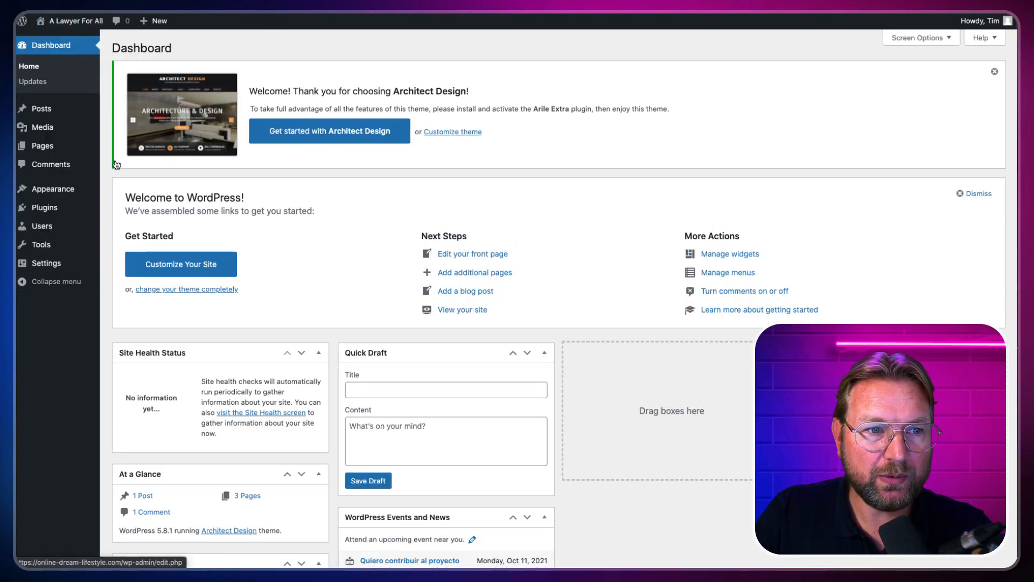
{"action": "mouse_move", "coordinate": [52, 190]}
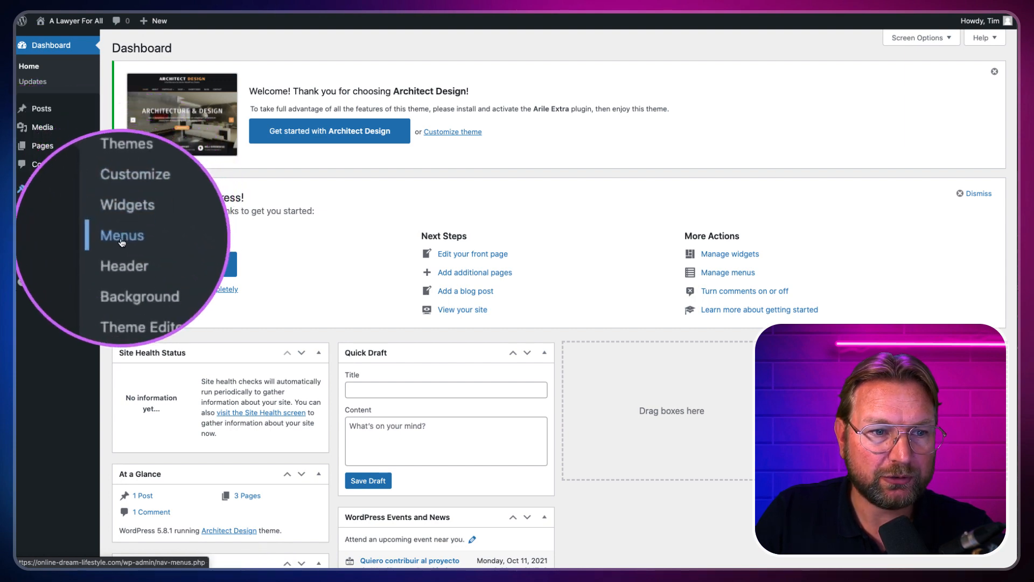
Step: Add the Blog page to Menu 1 alongside Home and Sample Page
{"action": "left_click", "coordinate": [119, 238]}
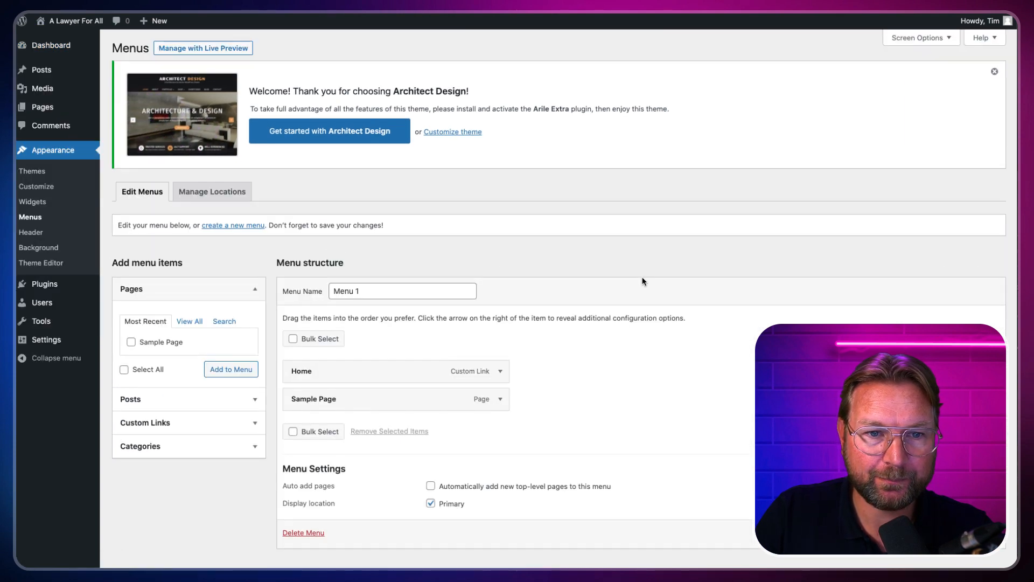
{"action": "scroll", "coordinate": [645, 280], "scroll_direction": "down", "scroll_amount": 1}
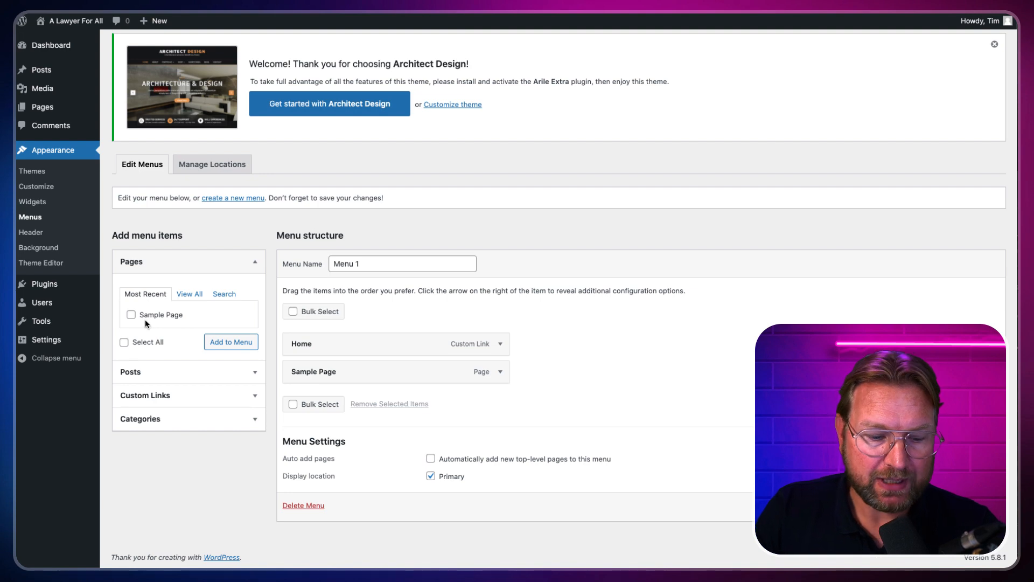
{"action": "mouse_move", "coordinate": [119, 266]}
{"action": "left_mouse_down"}
{"action": "mouse_move", "coordinate": [139, 312]}
{"action": "mouse_move", "coordinate": [271, 441]}
{"action": "left_mouse_up"}
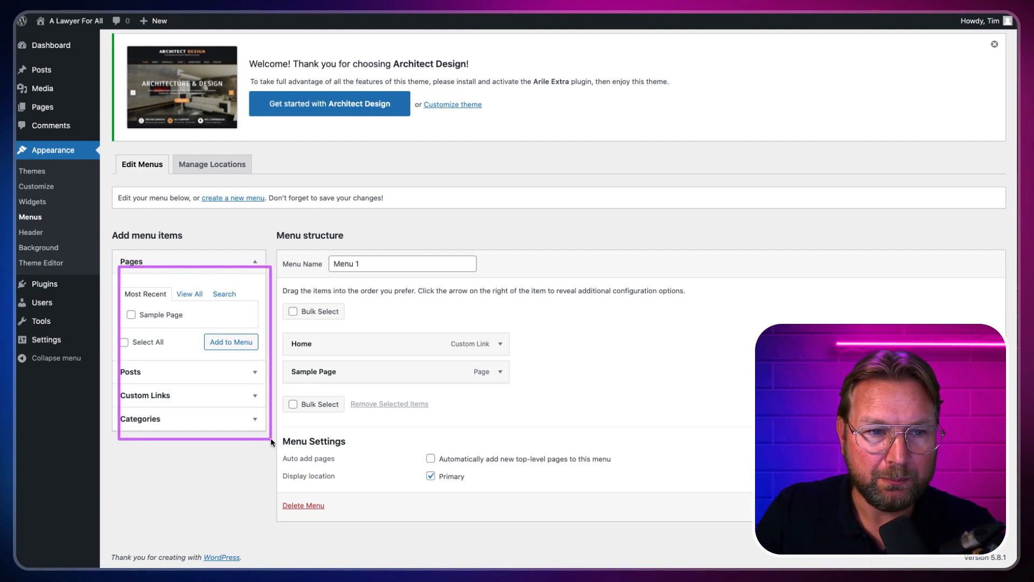
{"action": "key", "text": "Escape"}
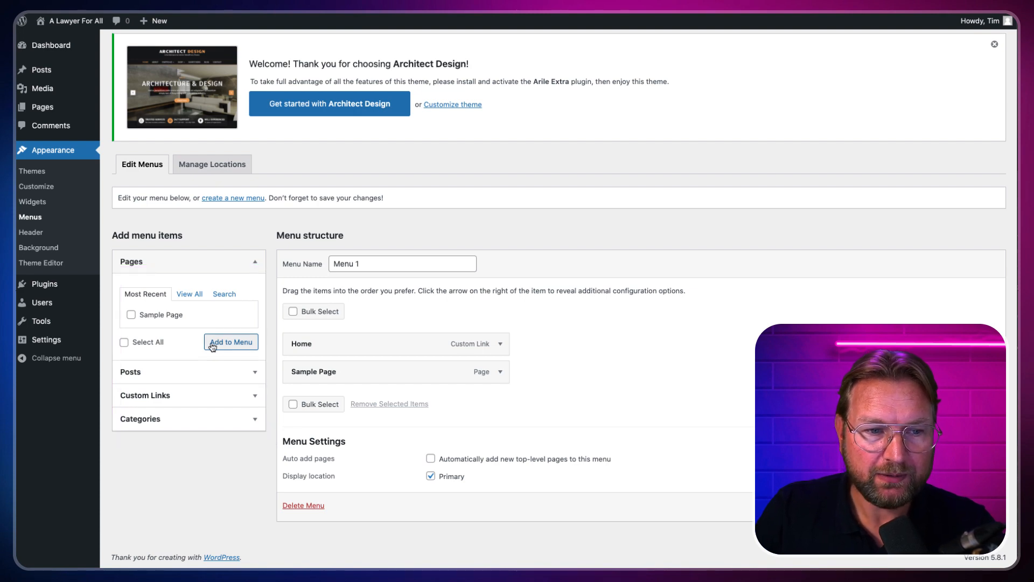
{"action": "left_click", "coordinate": [193, 294]}
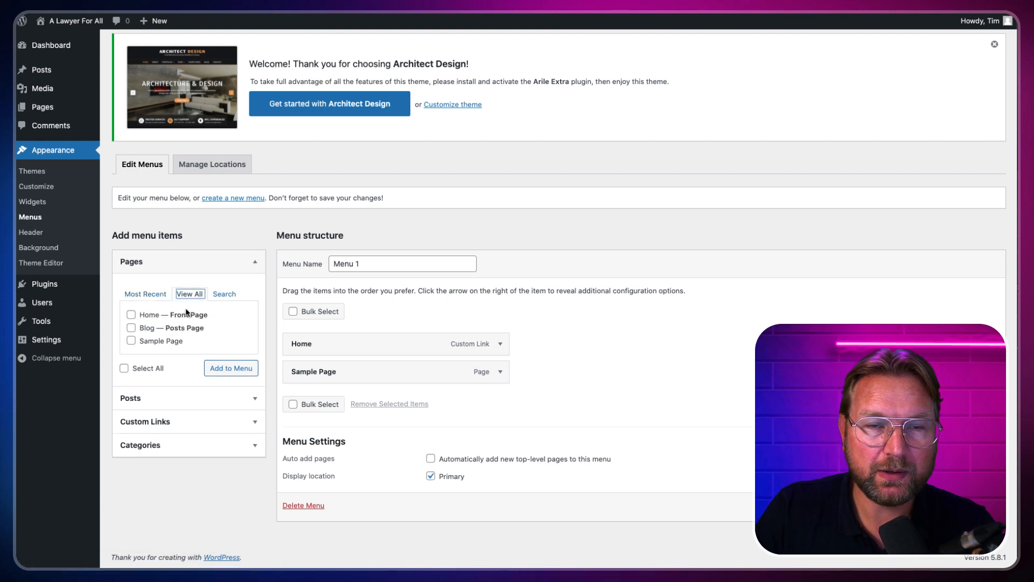
{"action": "left_click", "coordinate": [131, 329]}
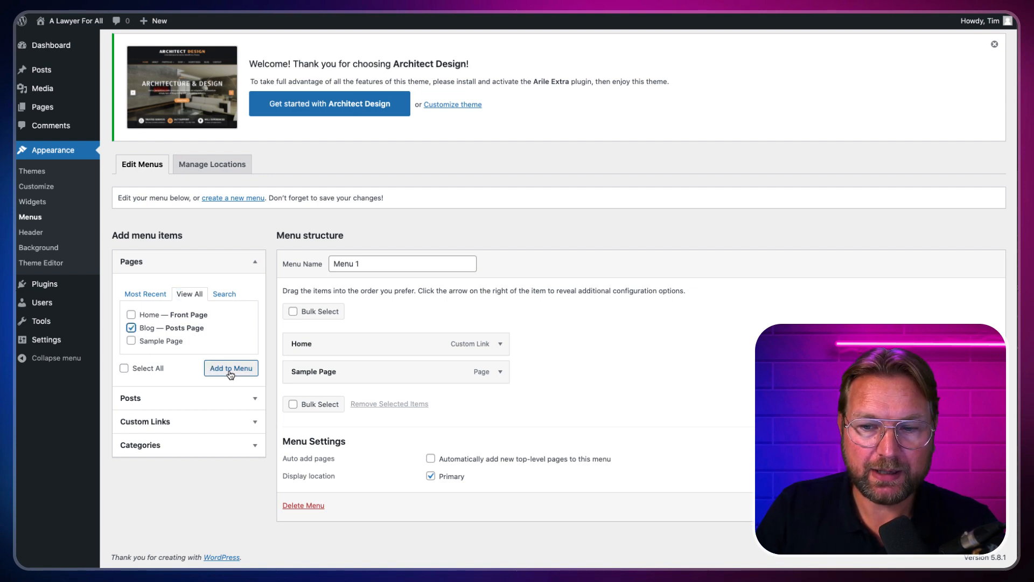
{"action": "left_click", "coordinate": [231, 368]}
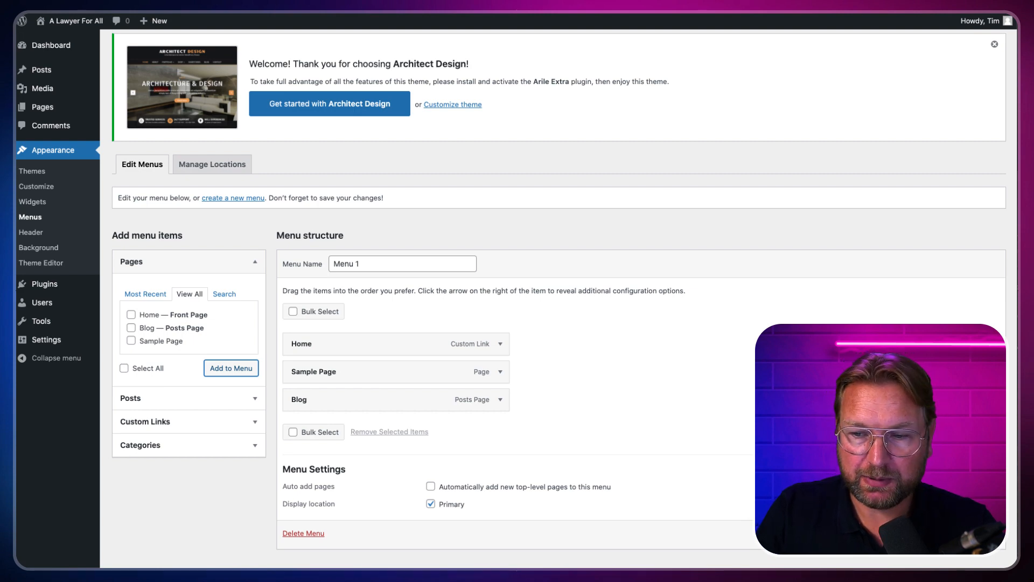
{"action": "scroll", "coordinate": [564, 291], "scroll_direction": "down", "scroll_amount": 1}
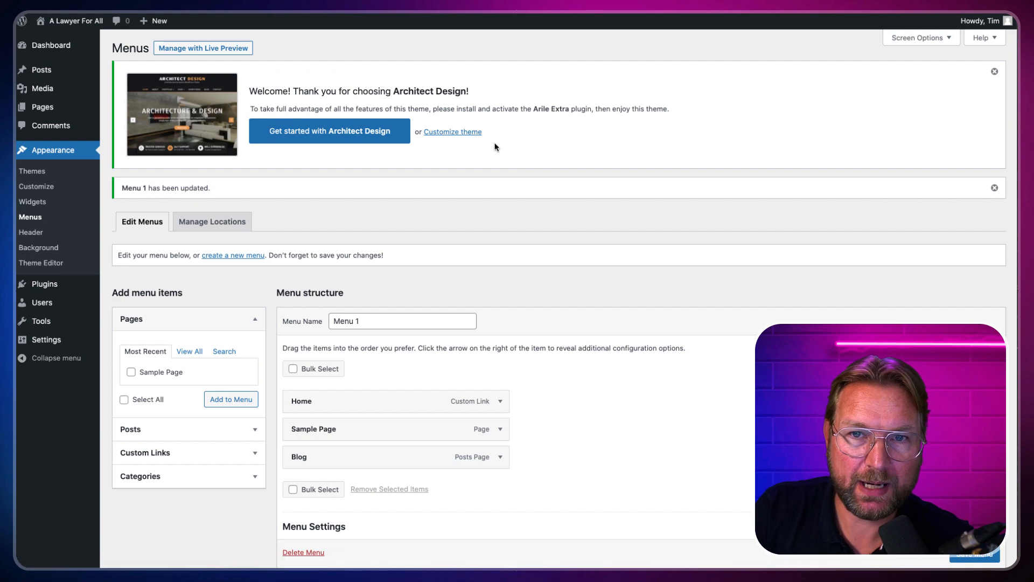
Step: Visit the live site, open Blog from the menu to see Hello world!, and reveal the + New options
{"action": "mouse_move", "coordinate": [67, 22]}
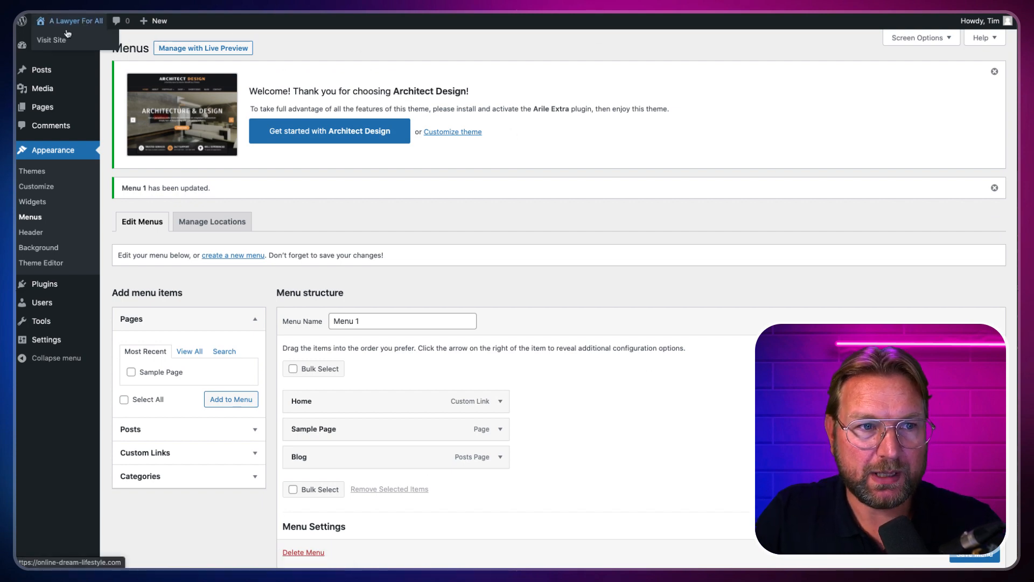
{"action": "left_click", "coordinate": [52, 41]}
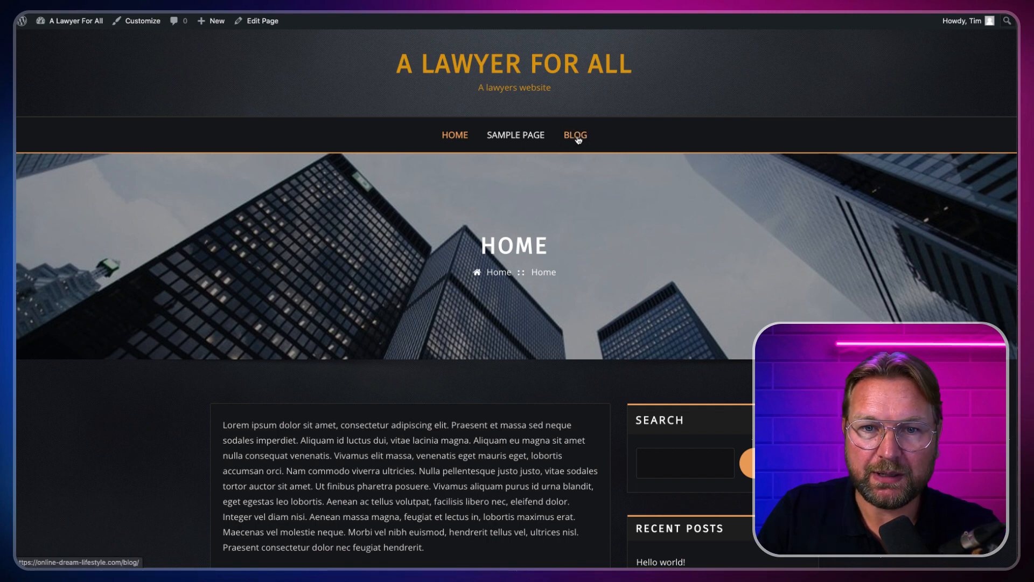
{"action": "left_click", "coordinate": [578, 135]}
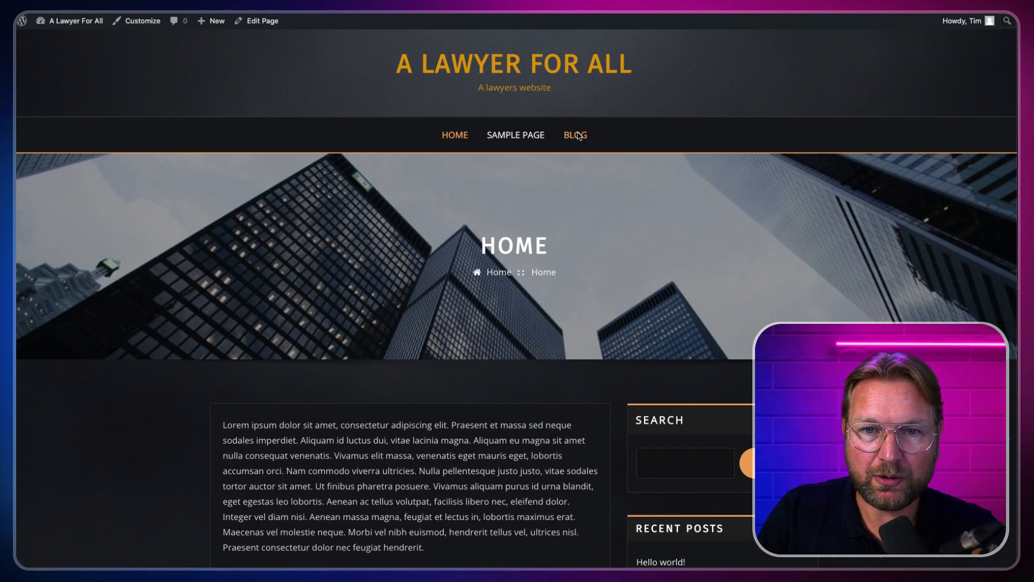
{"action": "scroll", "coordinate": [519, 240], "scroll_direction": "down", "scroll_amount": 1}
{"action": "scroll", "coordinate": [519, 241], "scroll_direction": "down", "scroll_amount": 4}
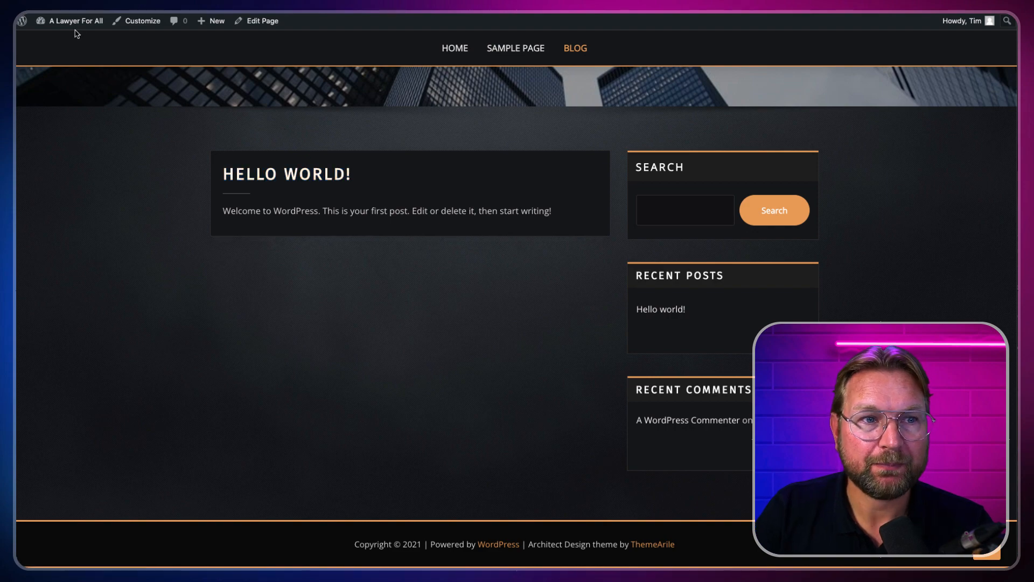
{"action": "mouse_move", "coordinate": [74, 24]}
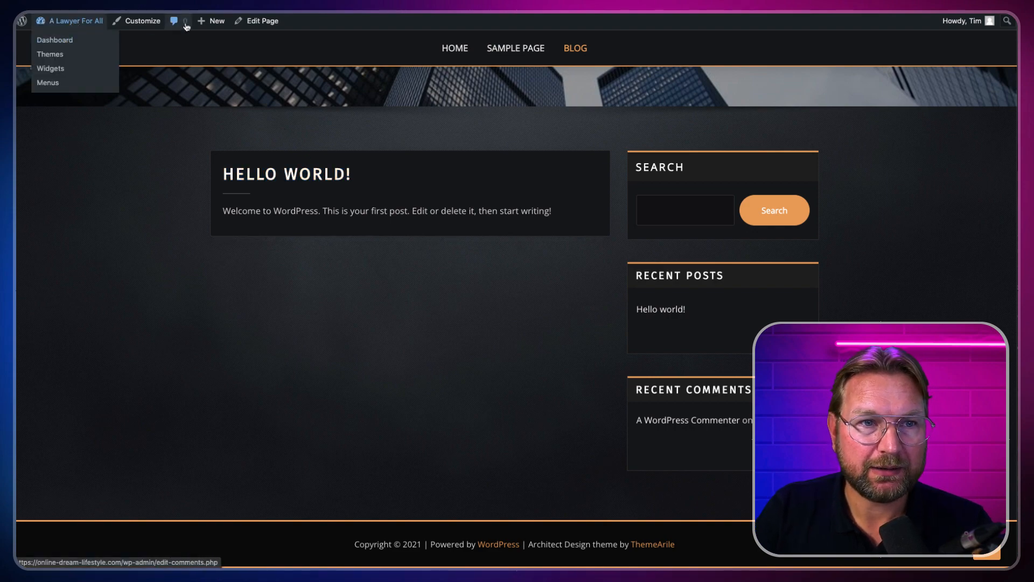
{"action": "mouse_move", "coordinate": [209, 25]}
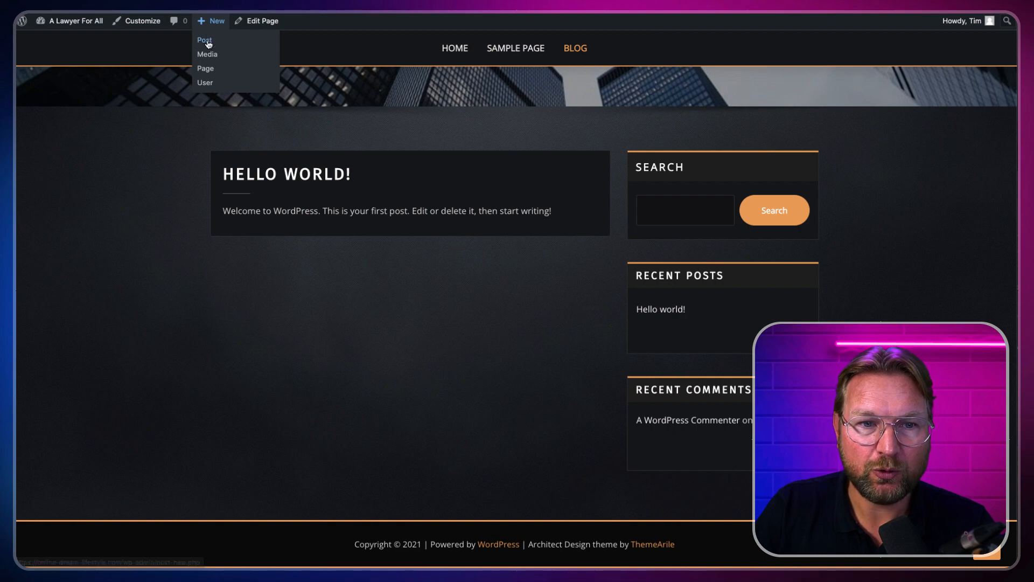
Step: Start a new post titled 'We created a new website'
{"action": "left_click", "coordinate": [208, 42]}
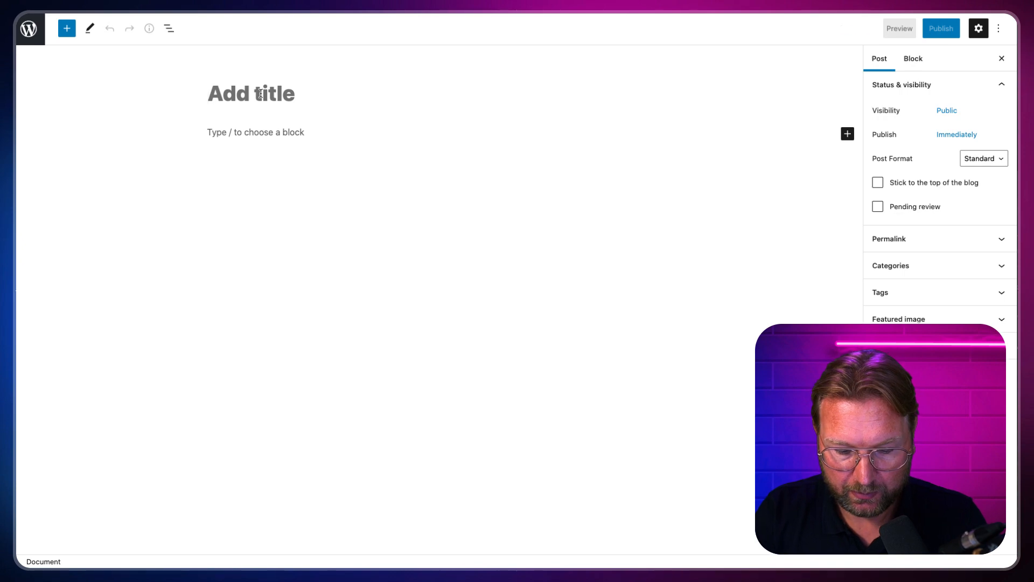
{"action": "type", "text": "We crea"}
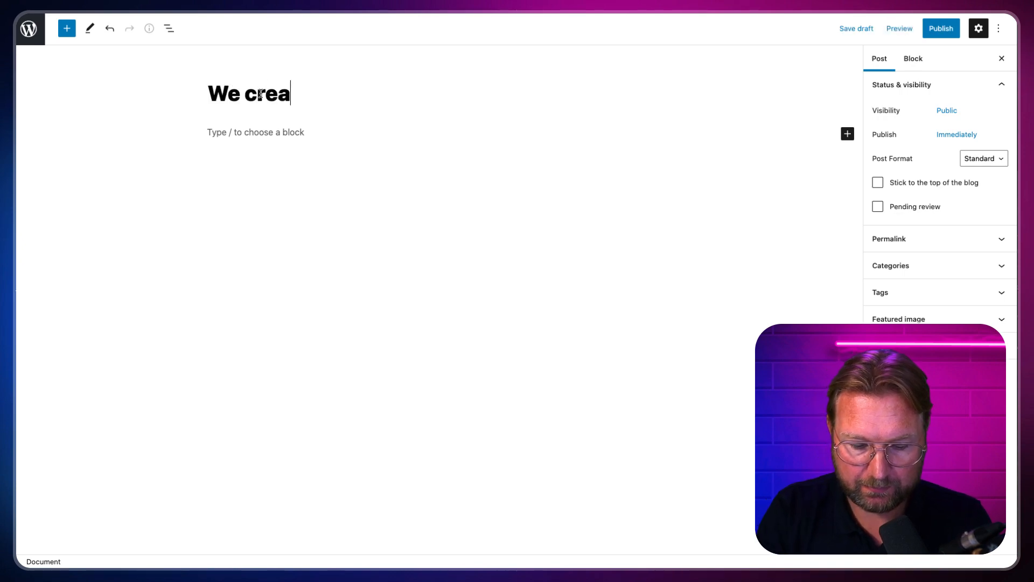
{"action": "type", "text": "ted a new websi"}
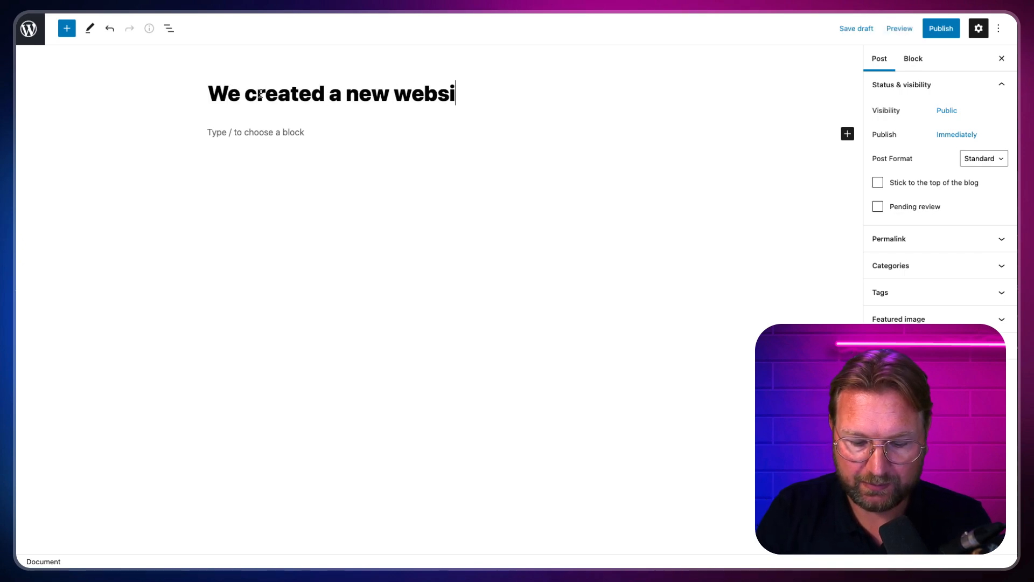
{"action": "type", "text": "te"}
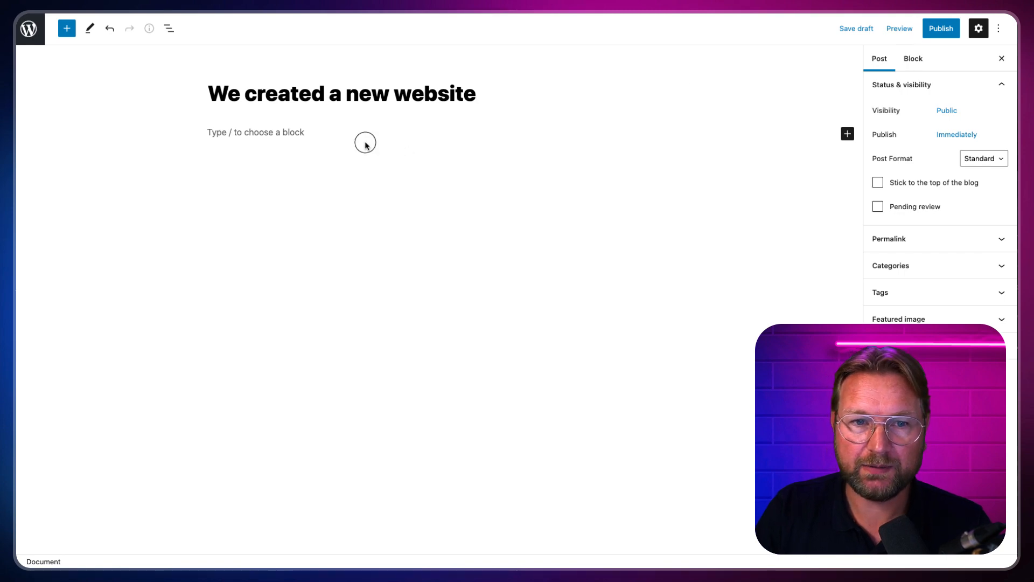
Step: Paste the Lorem ipsum paragraphs into the post body and publish it
{"action": "left_click", "coordinate": [351, 132]}
{"action": "left_click", "coordinate": [896, 7]}
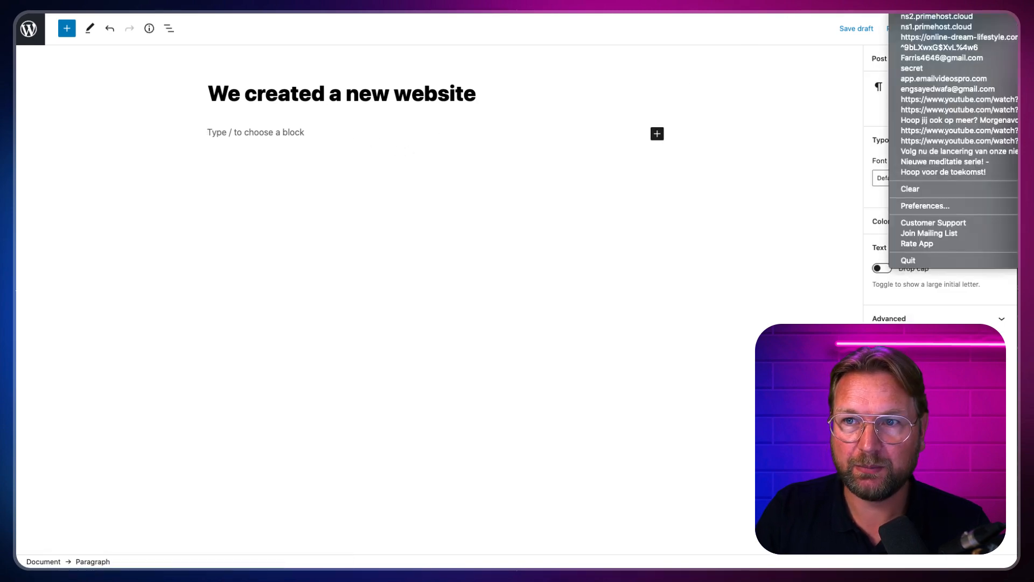
{"action": "left_click", "coordinate": [916, 8]}
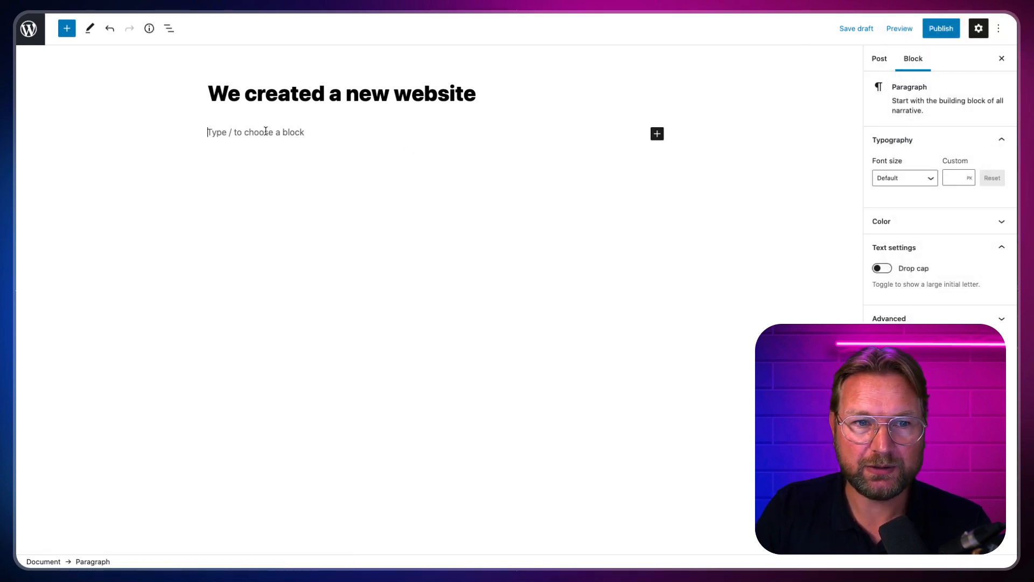
{"action": "key", "text": "super+v"}
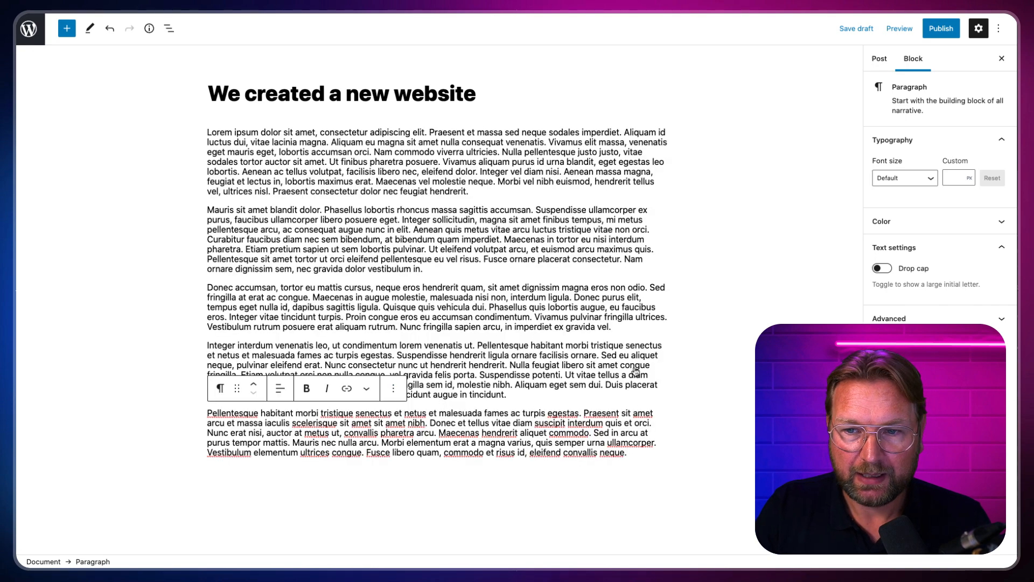
{"action": "left_click", "coordinate": [941, 28]}
{"action": "left_click", "coordinate": [890, 25]}
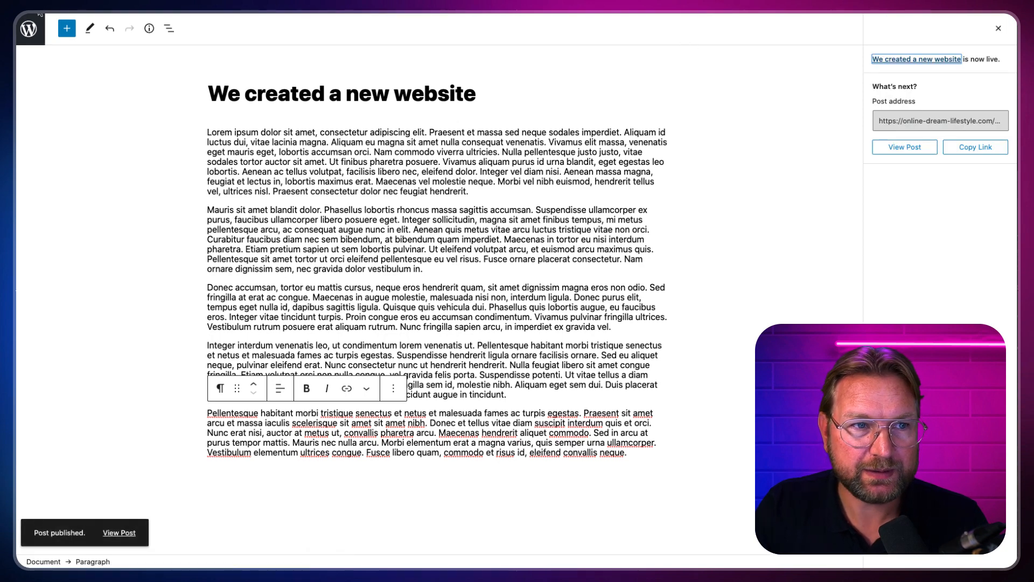
{"action": "left_click", "coordinate": [35, 30]}
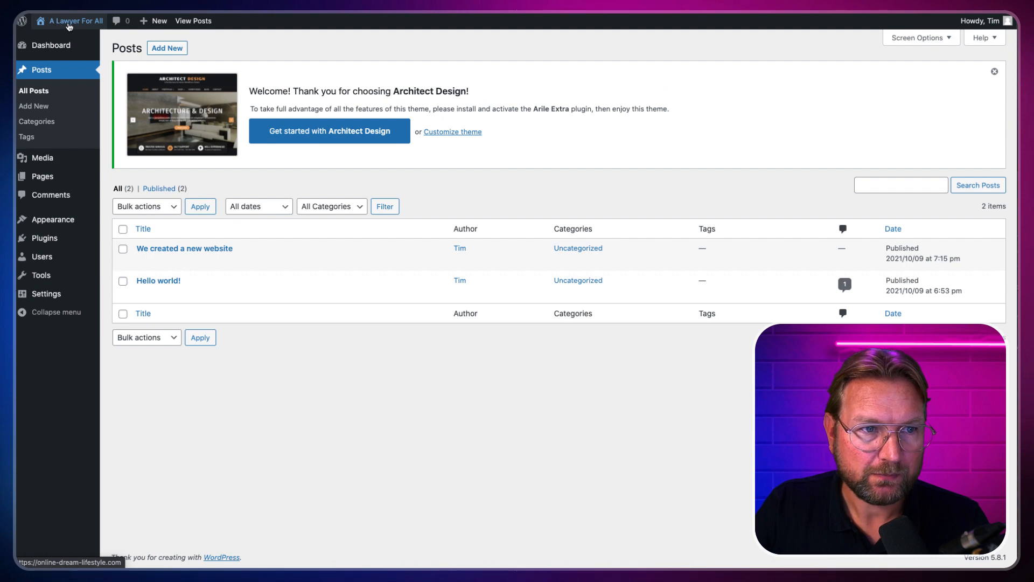
Step: Visit the live site's Blog page and browse its post listing
{"action": "mouse_move", "coordinate": [80, 44]}
{"action": "left_click", "coordinate": [75, 19]}
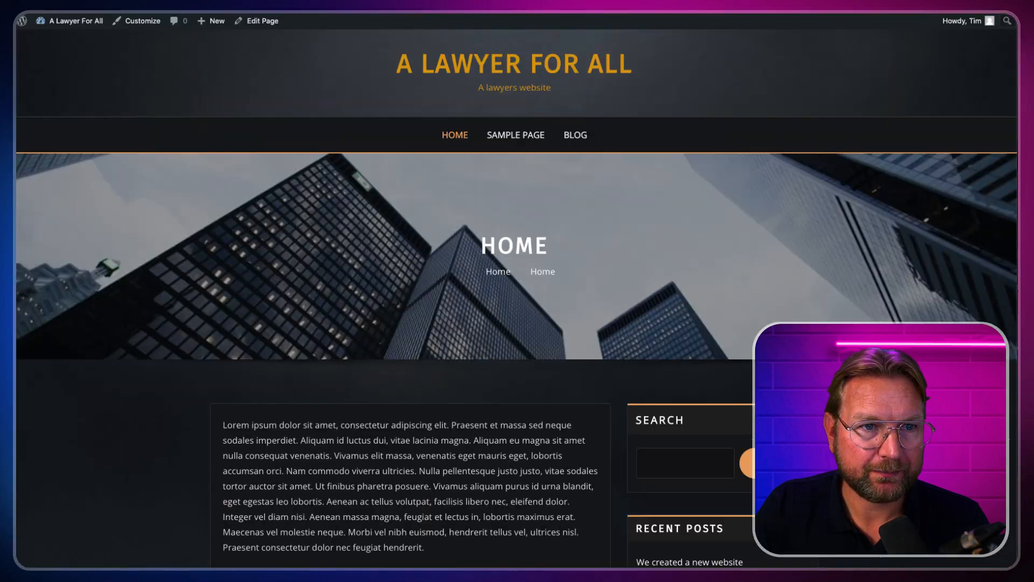
{"action": "left_click", "coordinate": [579, 140]}
{"action": "scroll", "coordinate": [525, 228], "scroll_direction": "down", "scroll_amount": 7}
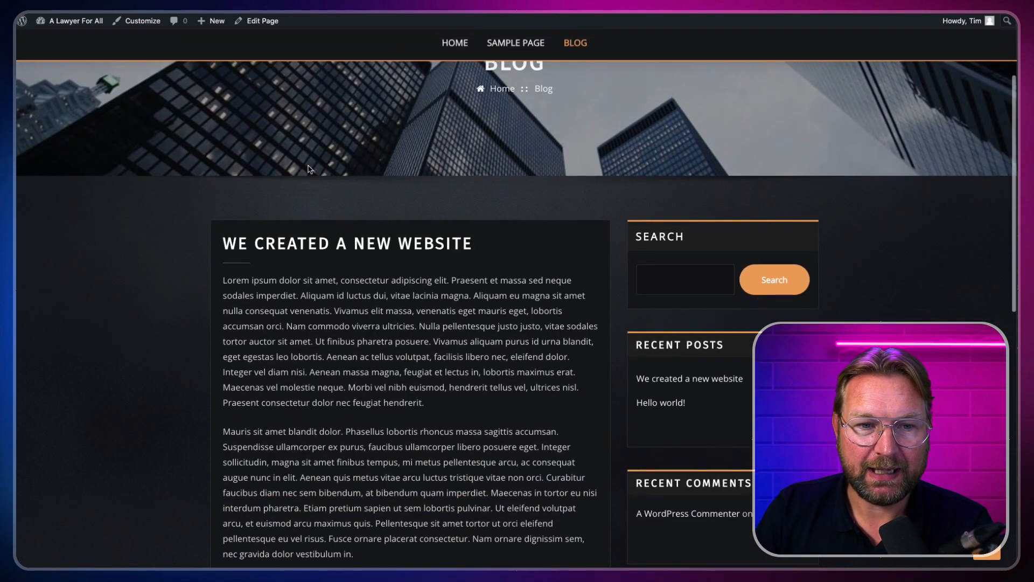
{"action": "scroll", "coordinate": [376, 203], "scroll_direction": "down", "scroll_amount": 7}
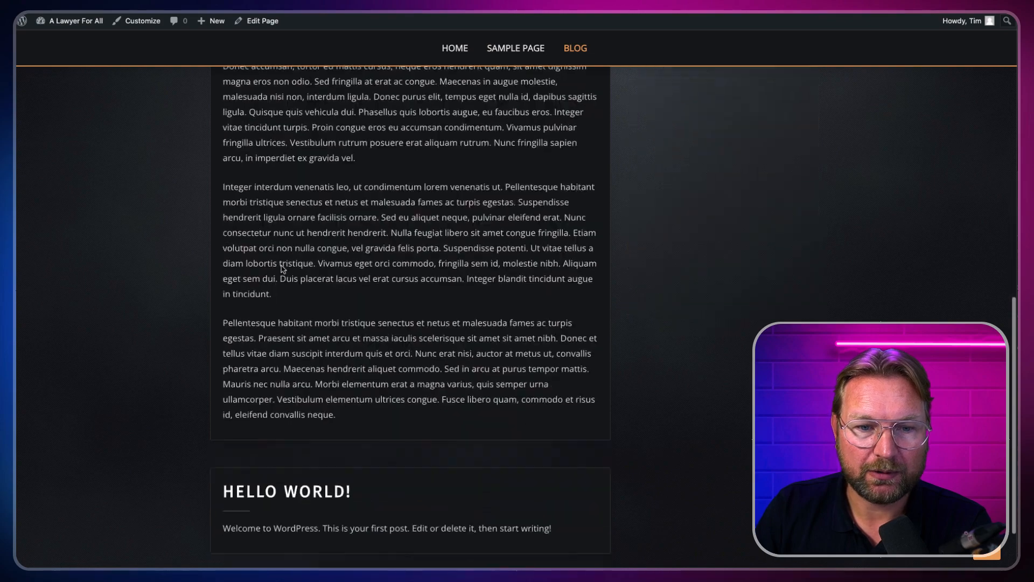
{"action": "scroll", "coordinate": [282, 266], "scroll_direction": "up", "scroll_amount": 5}
{"action": "scroll", "coordinate": [282, 266], "scroll_direction": "up", "scroll_amount": 7}
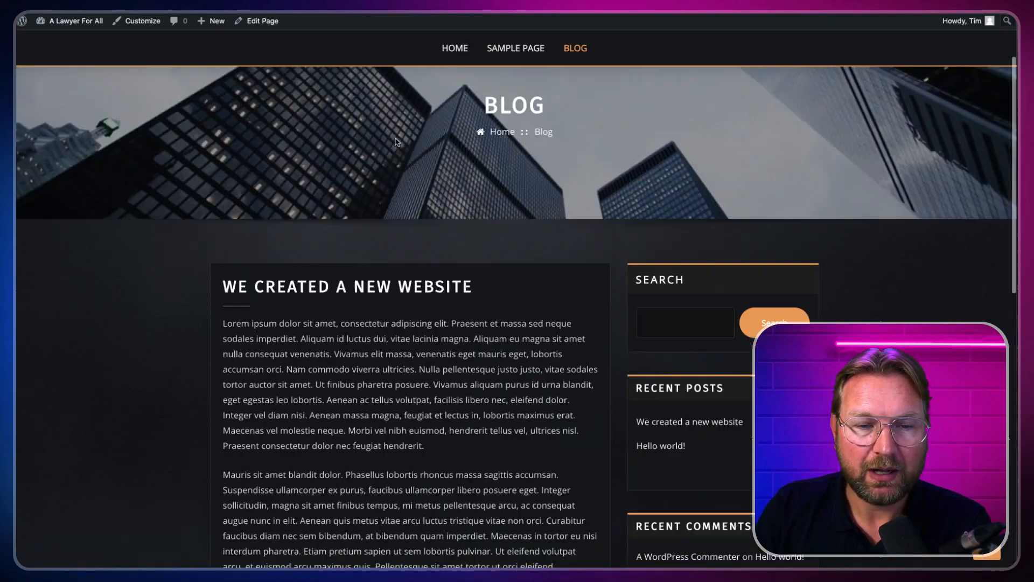
{"action": "scroll", "coordinate": [376, 208], "scroll_direction": "down", "scroll_amount": 10}
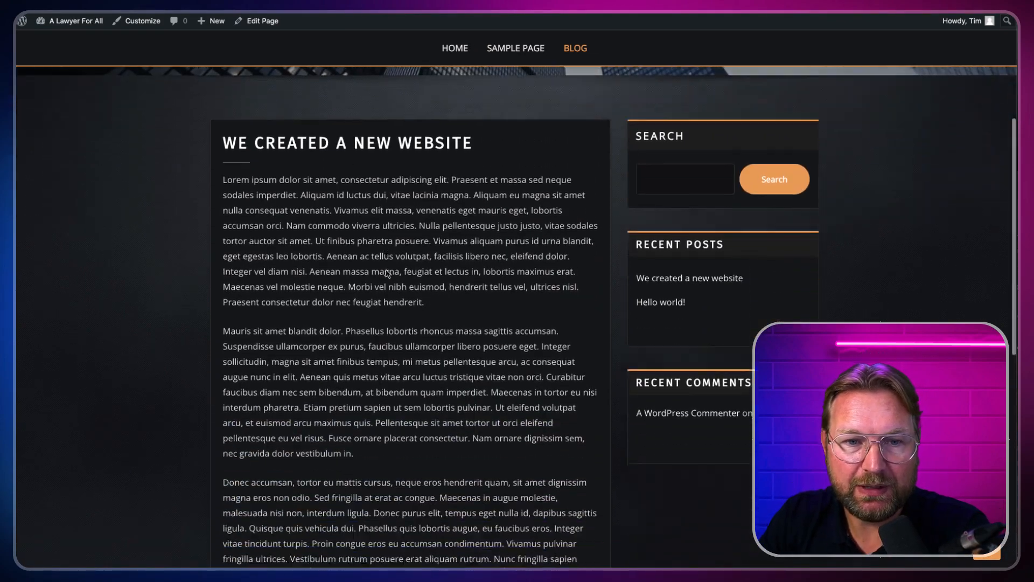
{"action": "scroll", "coordinate": [369, 300], "scroll_direction": "down", "scroll_amount": 2}
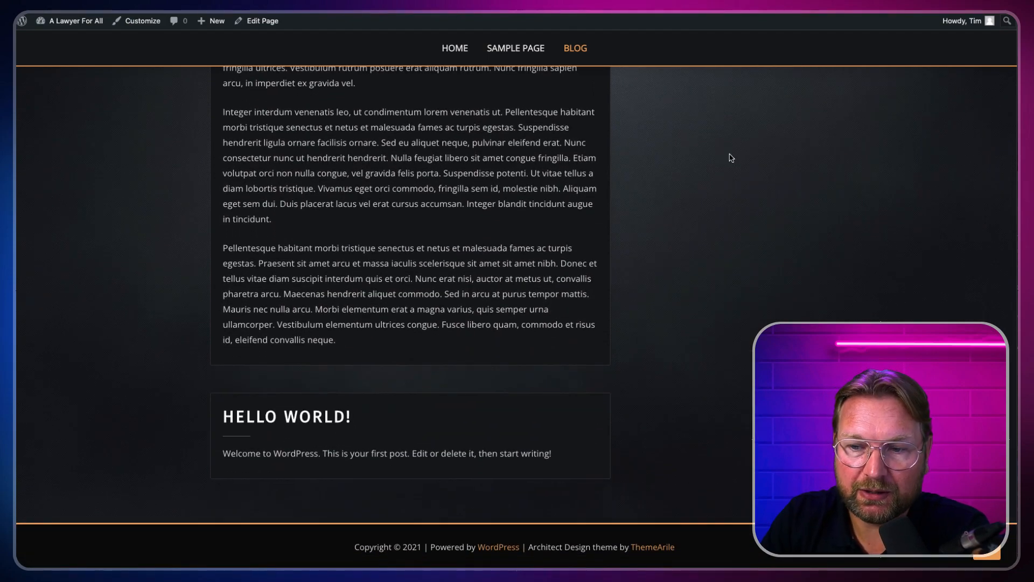
{"action": "scroll", "coordinate": [377, 81], "scroll_direction": "up", "scroll_amount": 12}
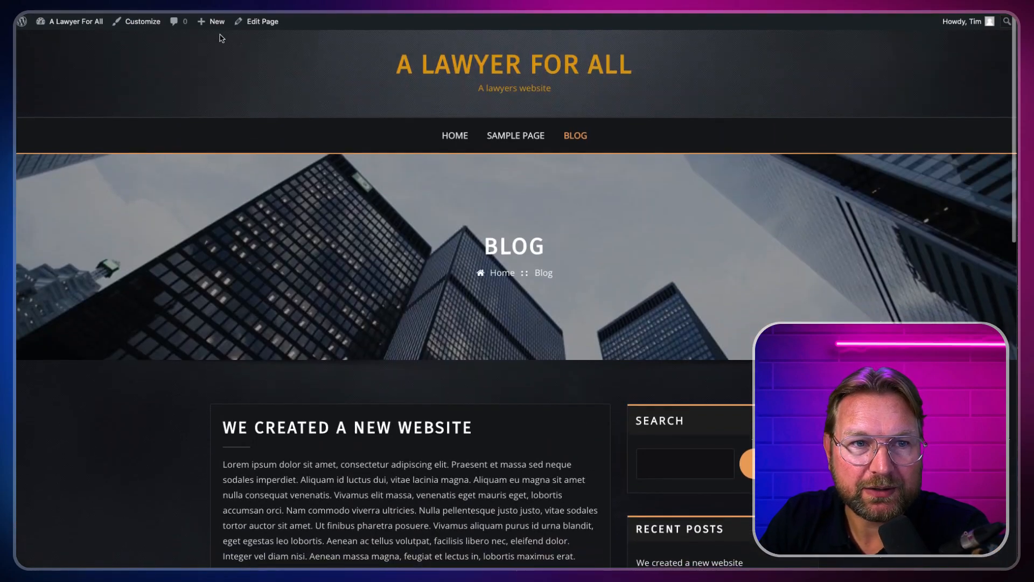
{"action": "scroll", "coordinate": [380, 273], "scroll_direction": "down", "scroll_amount": 3}
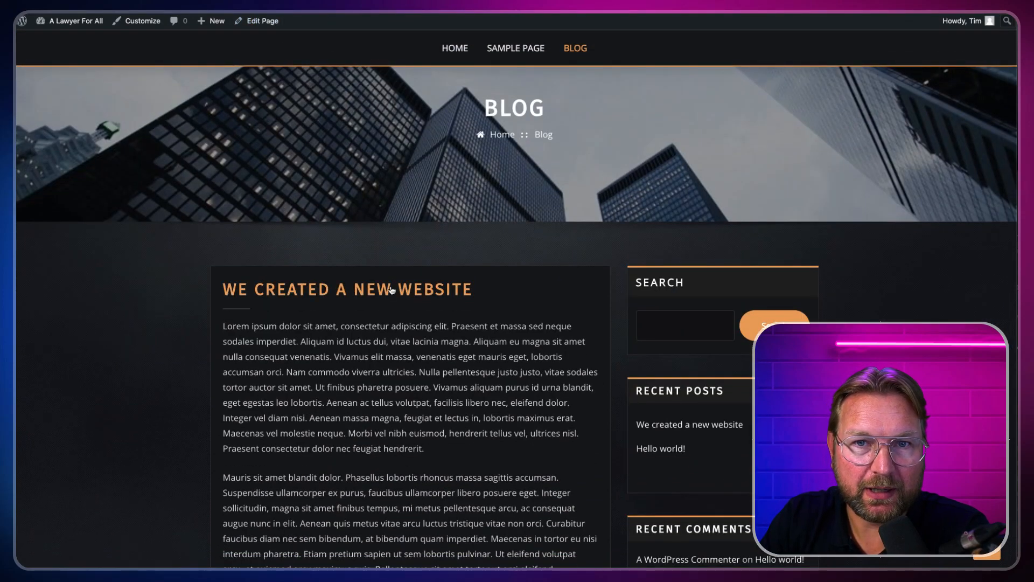
Step: Open the 'We created a new website' post and scroll through it
{"action": "left_click", "coordinate": [392, 290]}
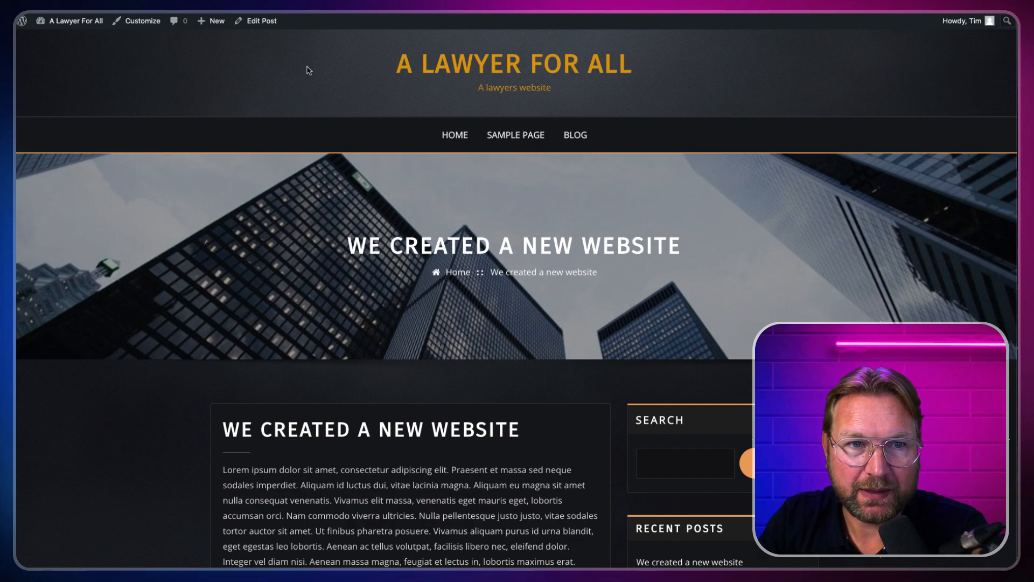
{"action": "scroll", "coordinate": [387, 271], "scroll_direction": "down", "scroll_amount": 10}
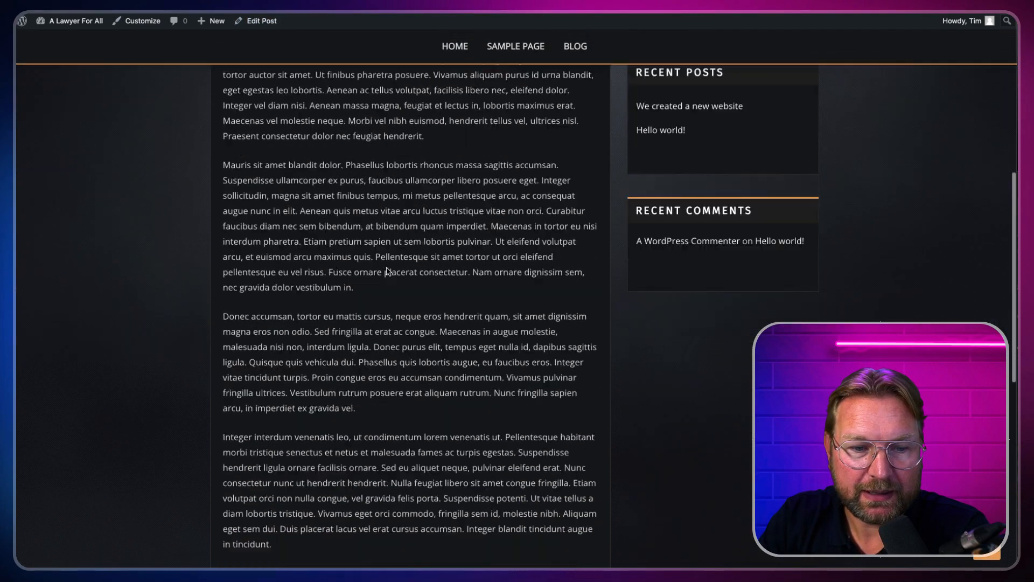
{"action": "scroll", "coordinate": [388, 271], "scroll_direction": "down", "scroll_amount": 5}
{"action": "scroll", "coordinate": [304, 162], "scroll_direction": "up", "scroll_amount": 15}
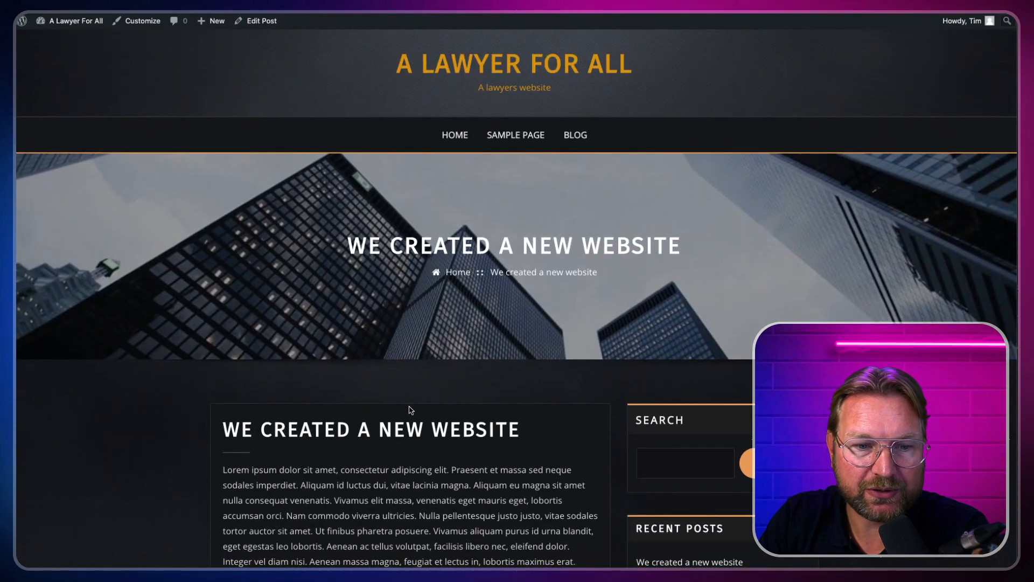
Step: Open the post in the editor and add an empty block after its first paragraph
{"action": "left_click", "coordinate": [271, 25]}
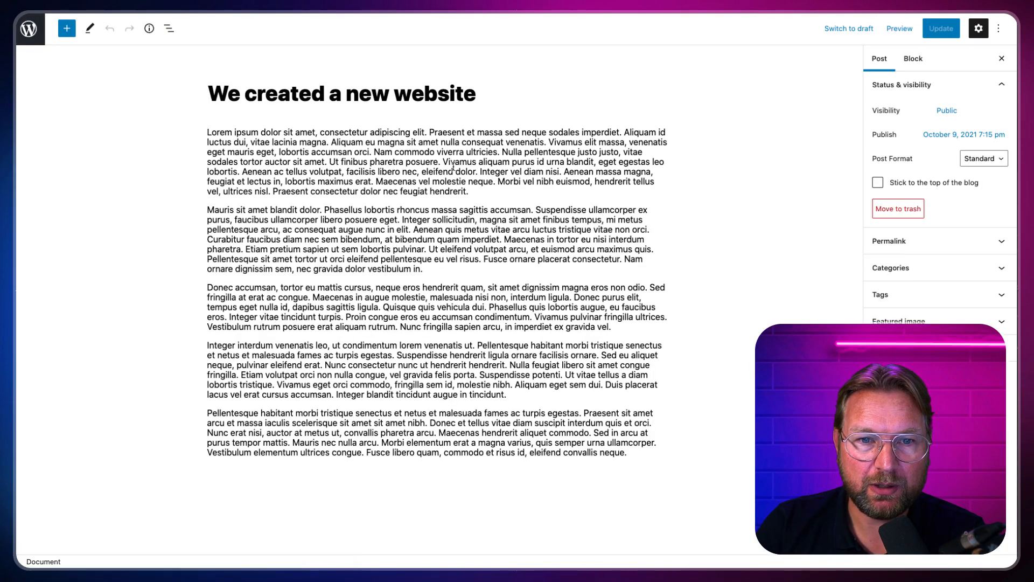
{"action": "left_click", "coordinate": [516, 137]}
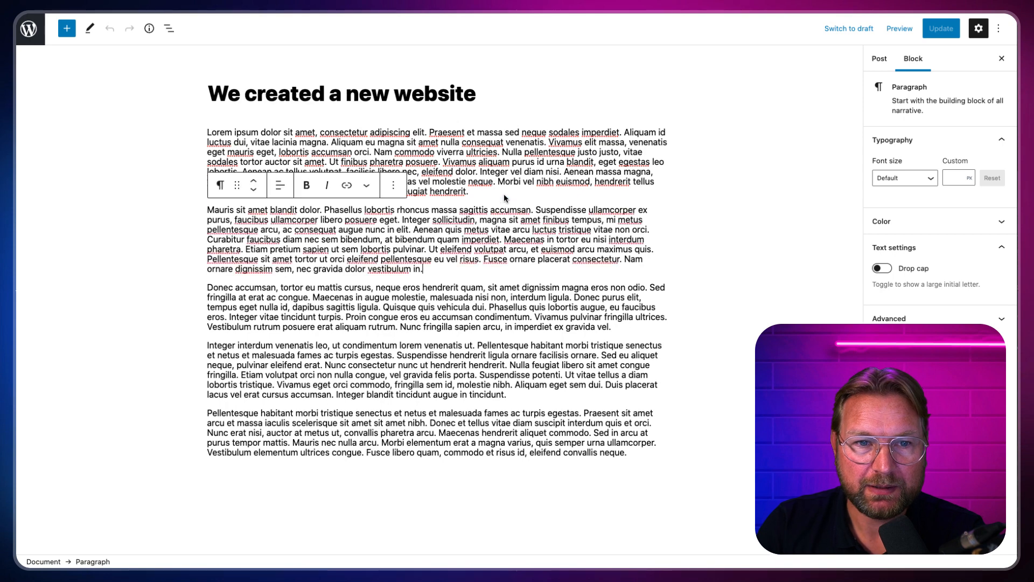
{"action": "left_click", "coordinate": [494, 199]}
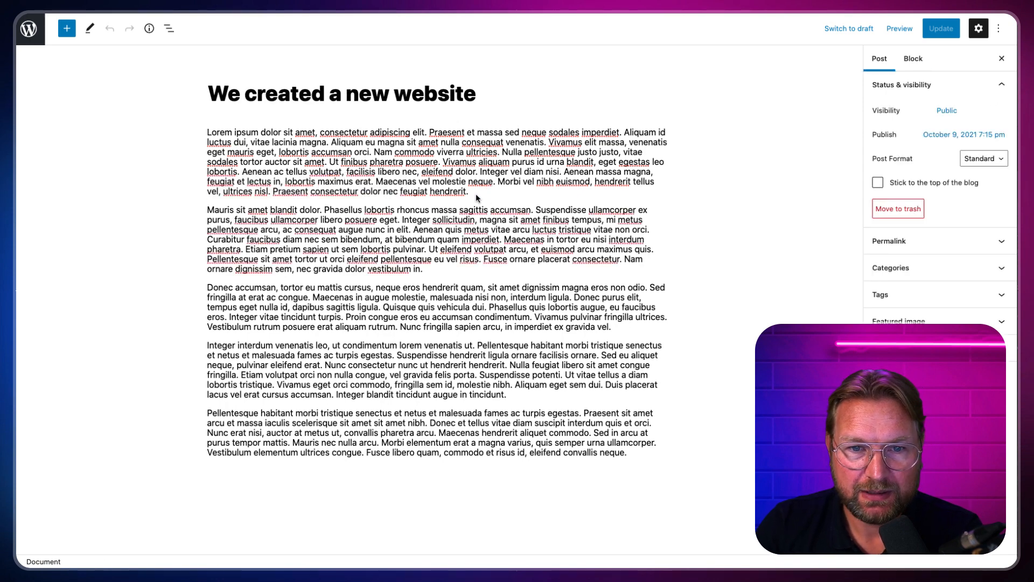
{"action": "left_click", "coordinate": [477, 193]}
{"action": "key", "text": "Return"}
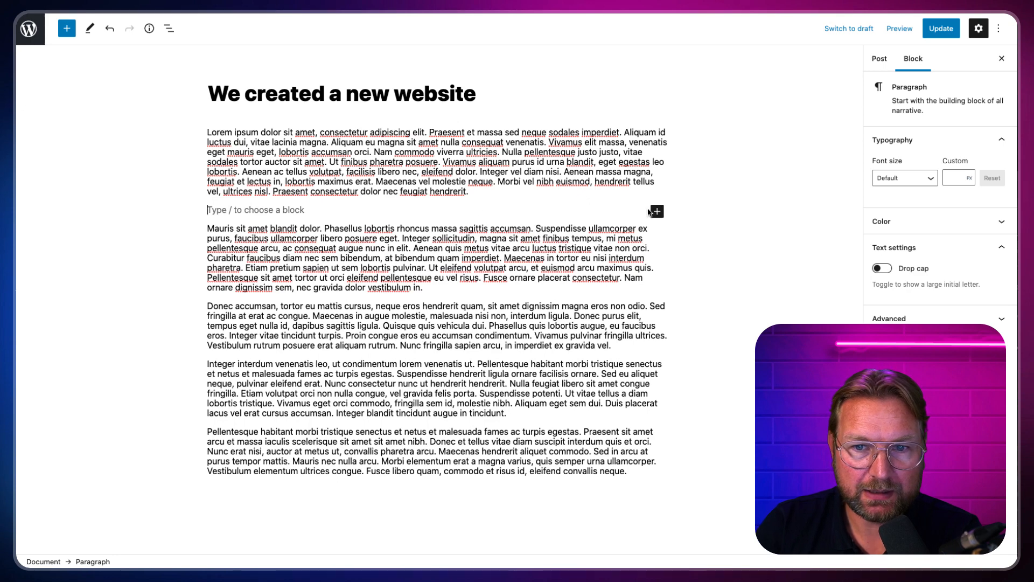
Step: Search the block inserter for 'more' and place a Read More break below the first paragraph
{"action": "left_click", "coordinate": [657, 211]}
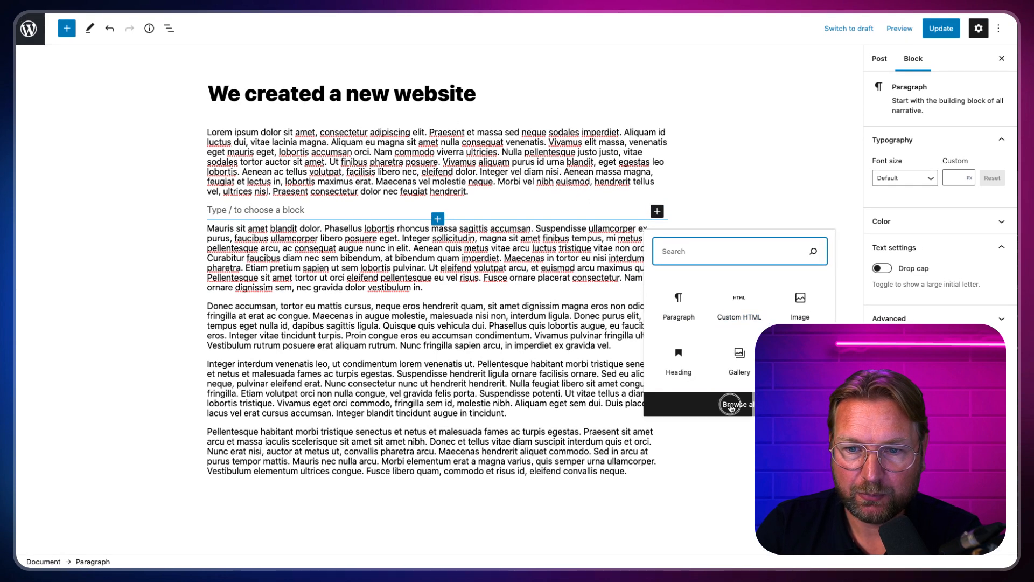
{"action": "left_click", "coordinate": [731, 405]}
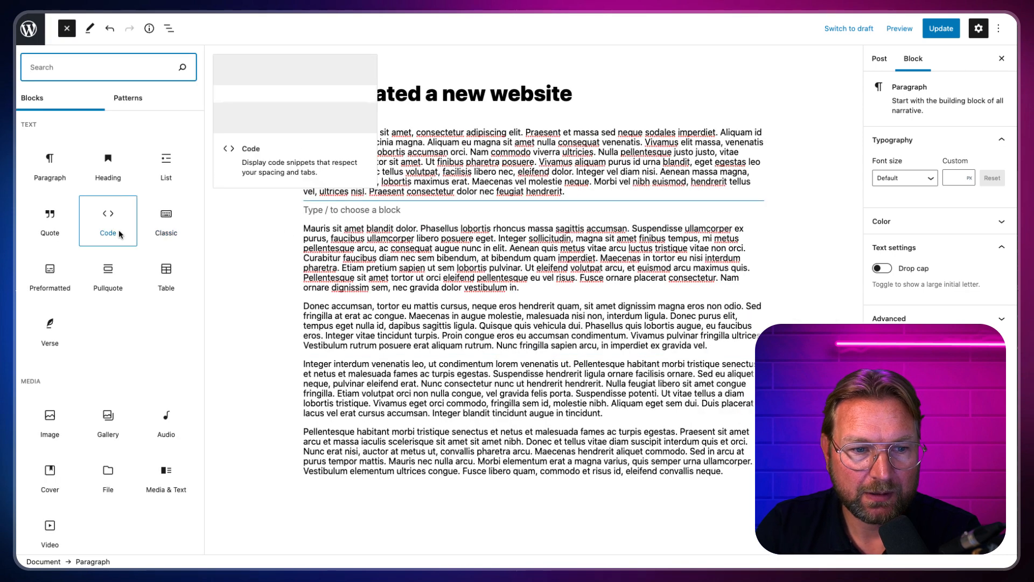
{"action": "scroll", "coordinate": [121, 233], "scroll_direction": "down", "scroll_amount": 1}
{"action": "scroll", "coordinate": [121, 233], "scroll_direction": "up", "scroll_amount": 1}
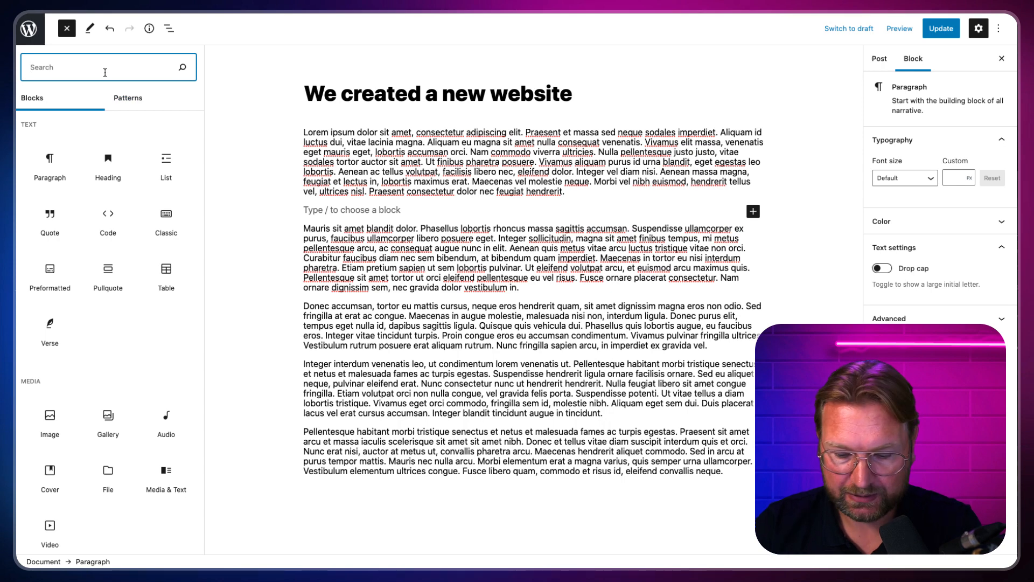
{"action": "type", "text": "more"}
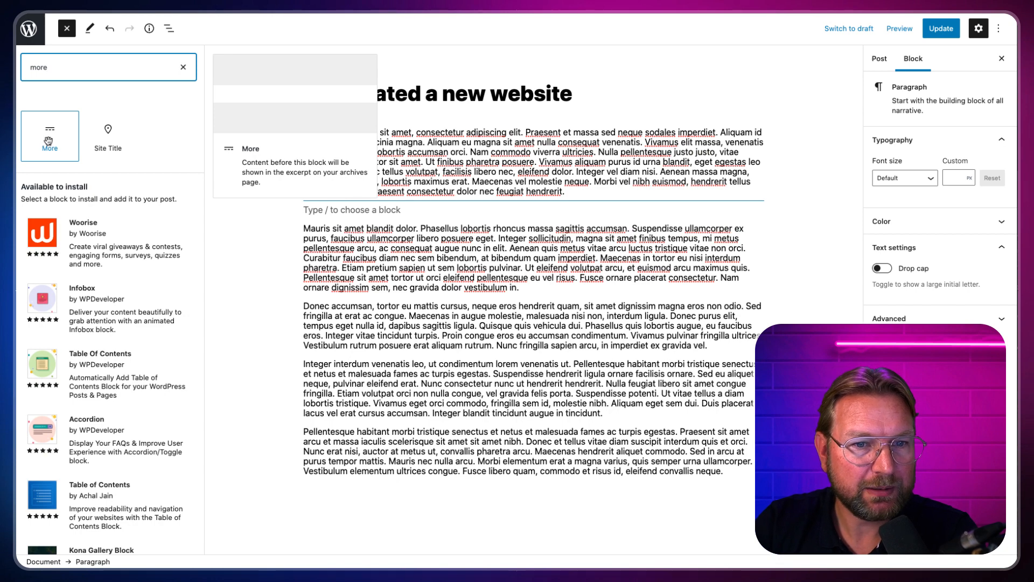
{"action": "left_click_drag", "start_coordinate": [48, 141], "coordinate": [431, 205]}
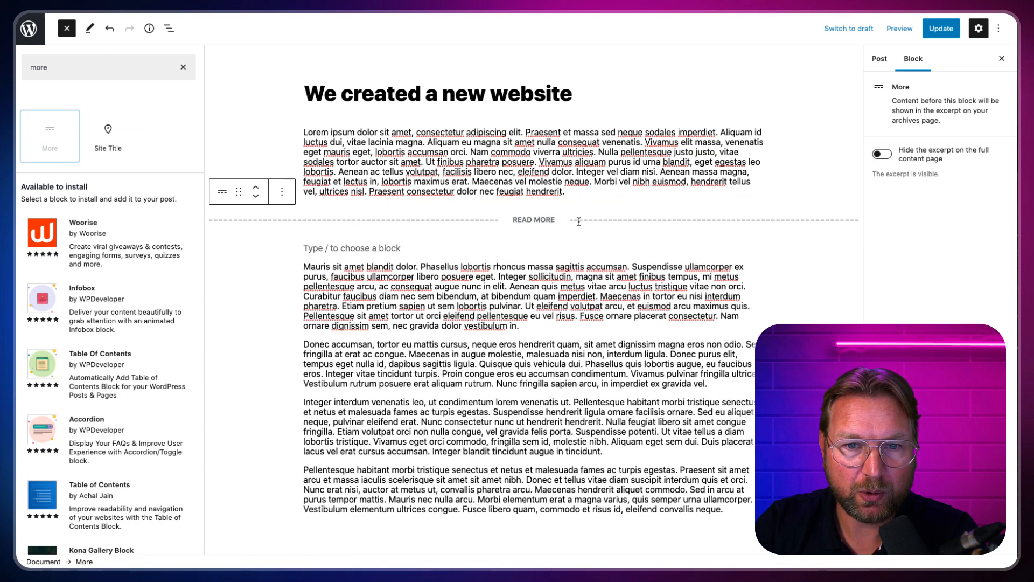
{"action": "left_click", "coordinate": [396, 102]}
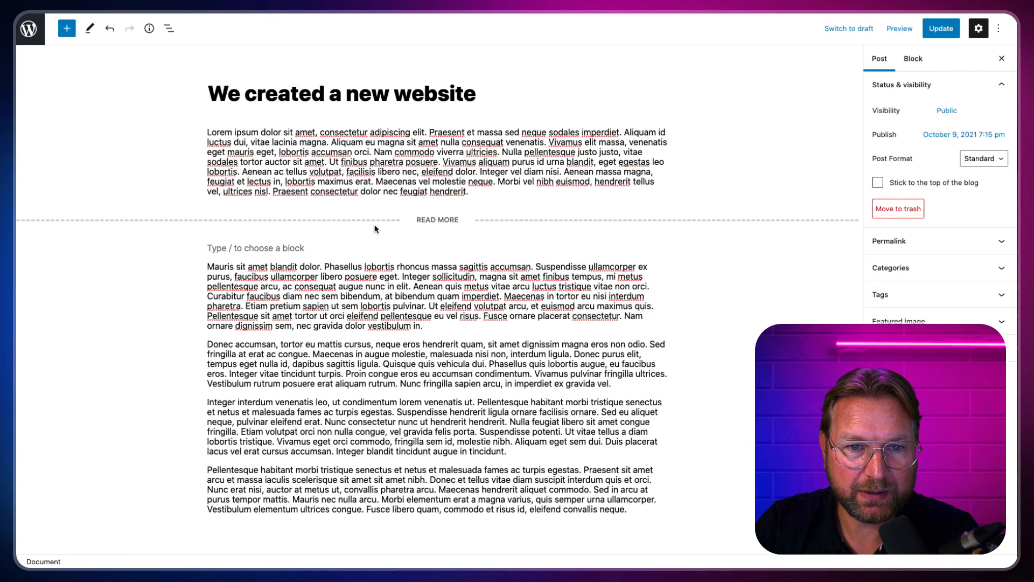
Step: Save the updated post and load the live website
{"action": "key", "text": "ctrl+s"}
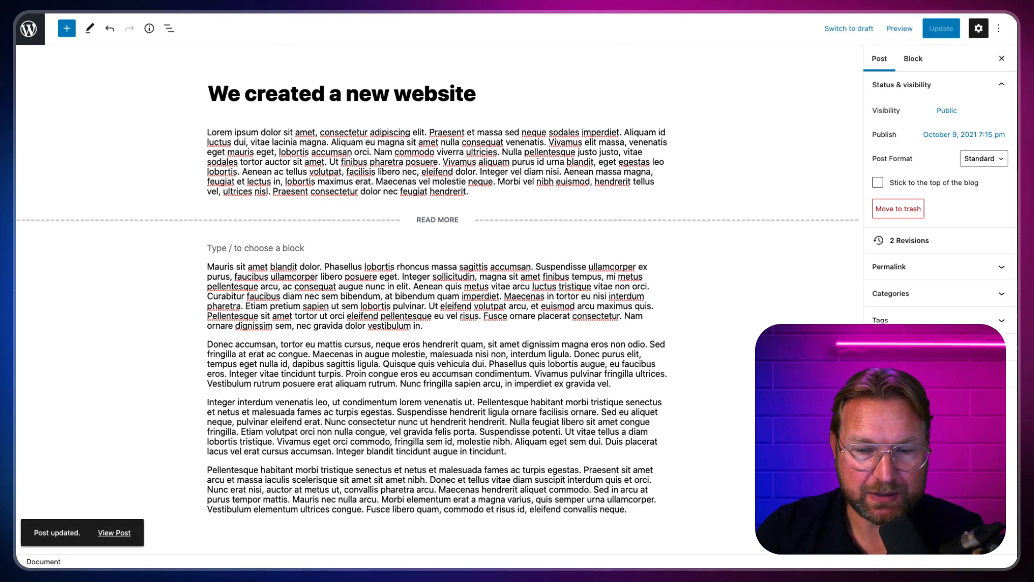
{"action": "left_click", "coordinate": [516, 13]}
{"action": "key", "text": "Return"}
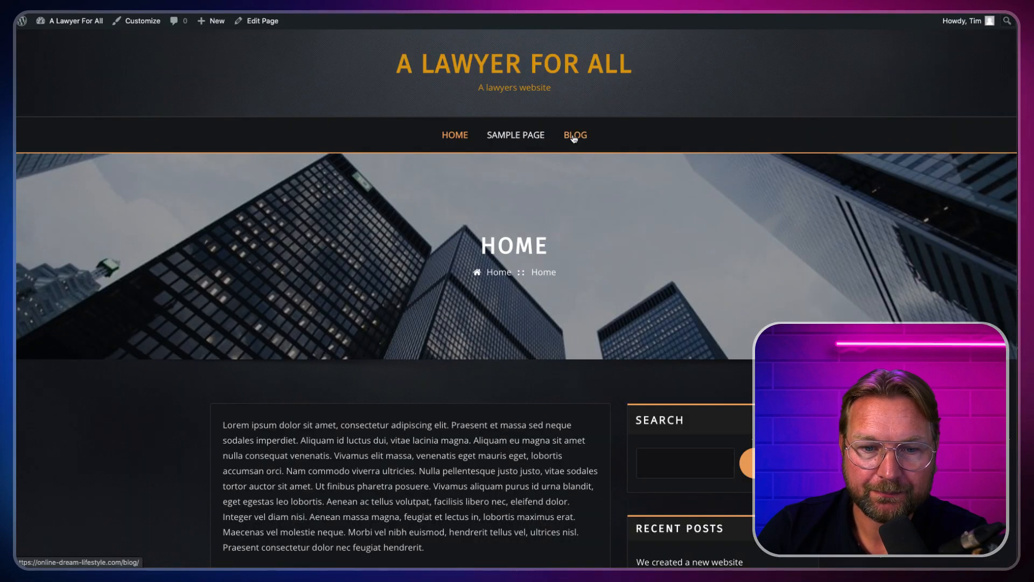
Step: Check the Blog listing and read the 'We created a new website' post
{"action": "left_click", "coordinate": [574, 136]}
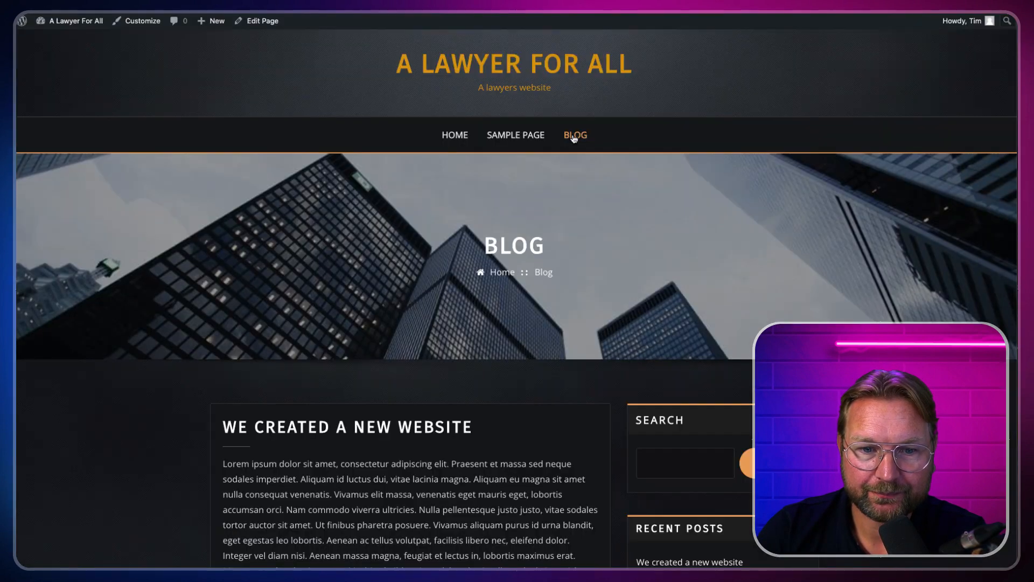
{"action": "scroll", "coordinate": [591, 202], "scroll_direction": "down", "scroll_amount": 1}
{"action": "scroll", "coordinate": [590, 202], "scroll_direction": "down", "scroll_amount": 3}
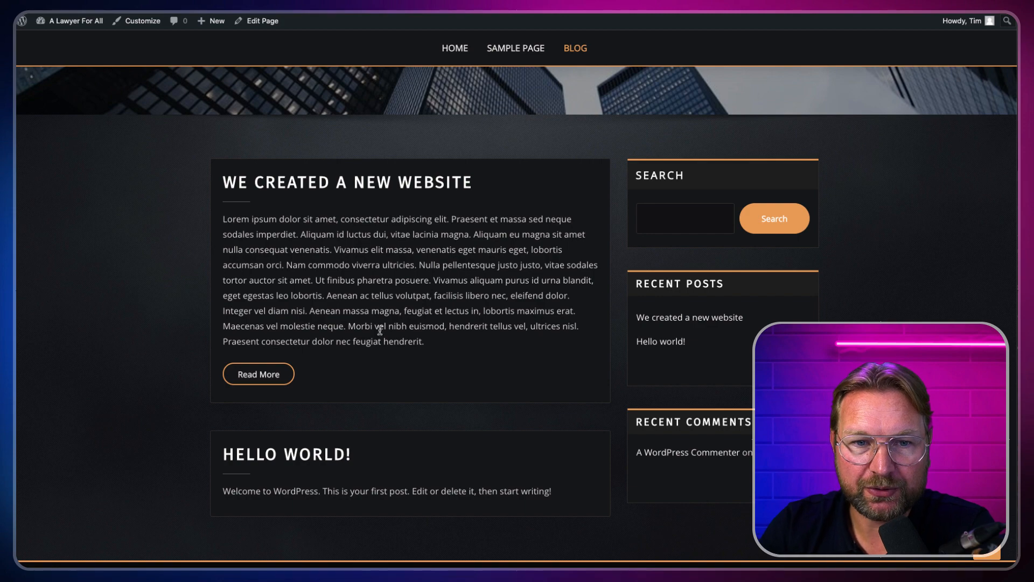
{"action": "scroll", "coordinate": [449, 219], "scroll_direction": "up", "scroll_amount": 4}
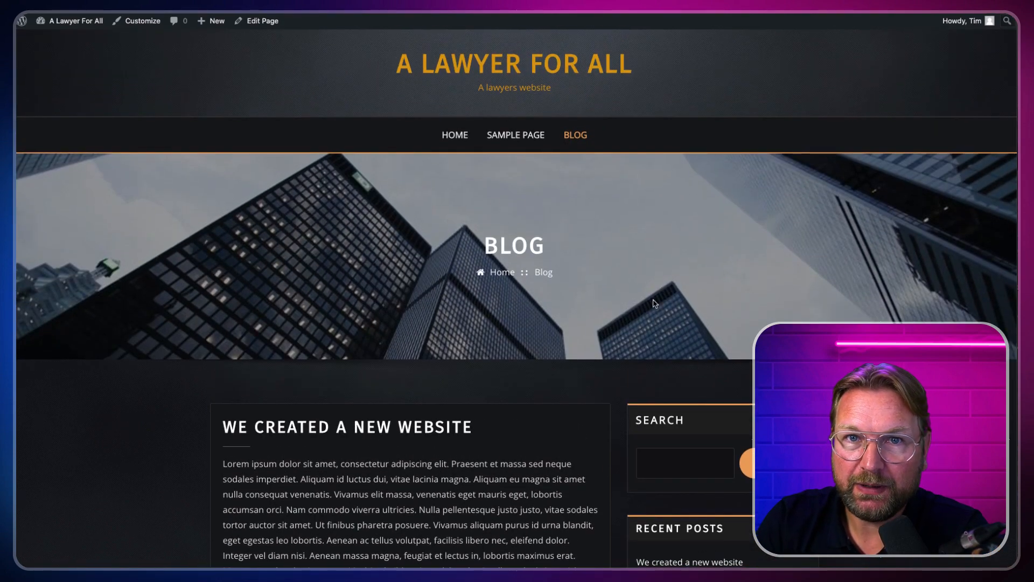
{"action": "scroll", "coordinate": [490, 366], "scroll_direction": "down", "scroll_amount": 5}
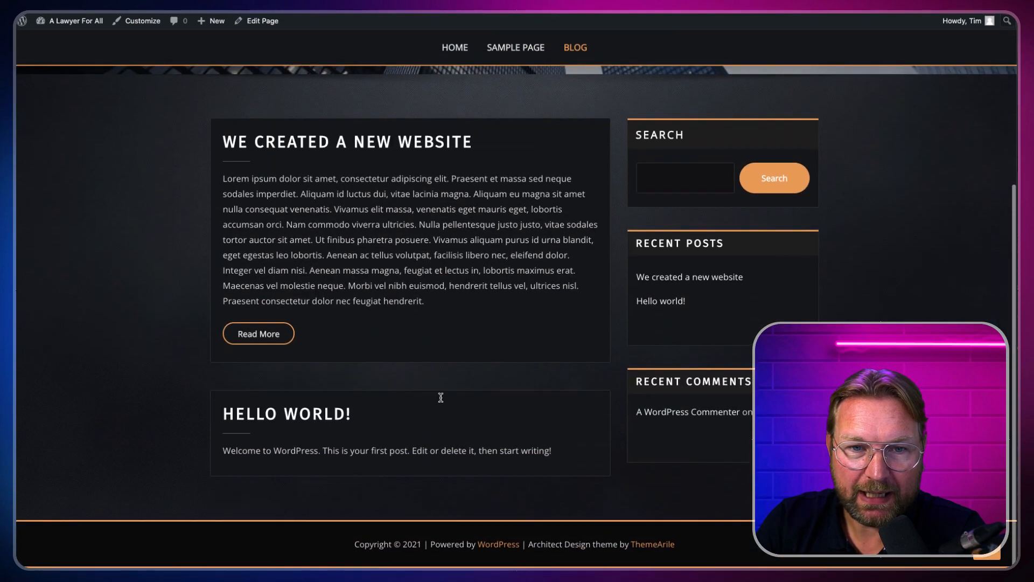
{"action": "left_click", "coordinate": [288, 144]}
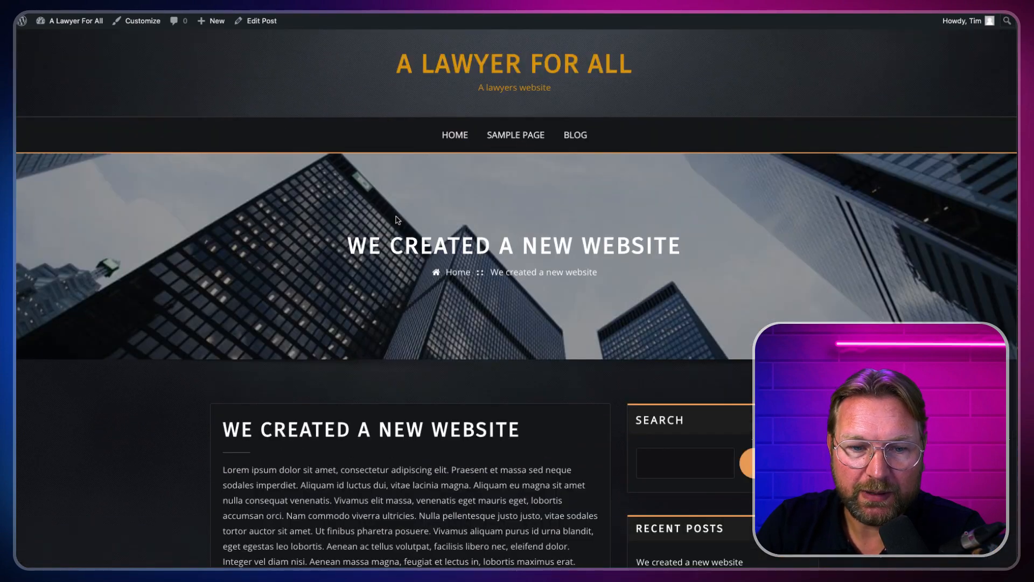
{"action": "scroll", "coordinate": [397, 220], "scroll_direction": "down", "scroll_amount": 14}
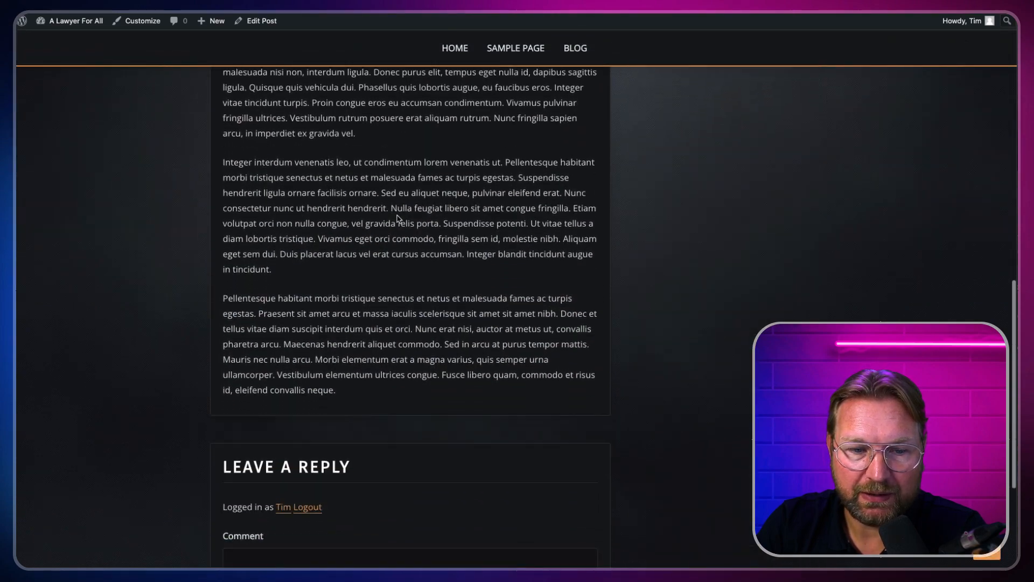
{"action": "scroll", "coordinate": [397, 219], "scroll_direction": "up", "scroll_amount": 14}
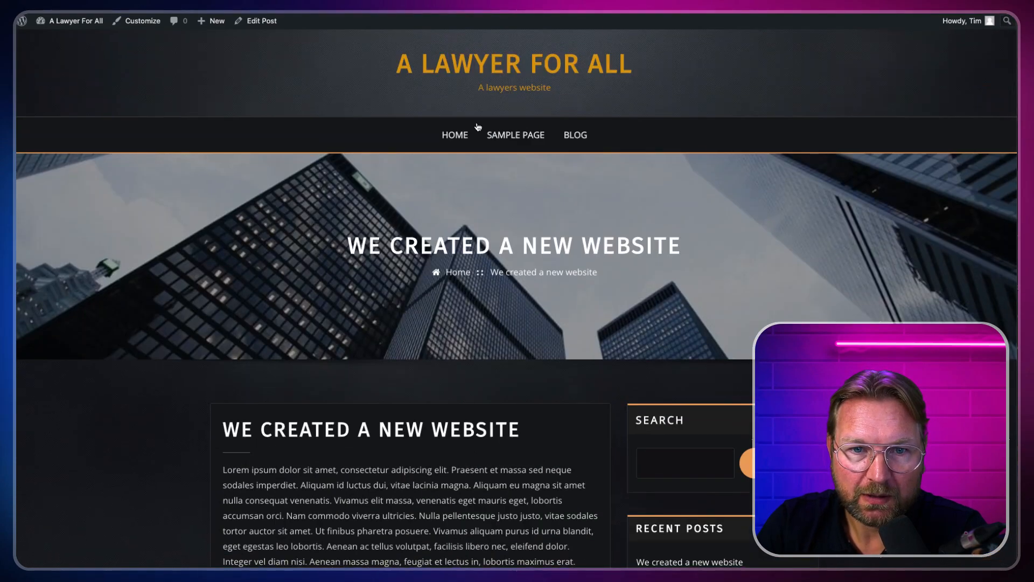
Step: Return to the Home page, scroll through it, and open it in the editor
{"action": "left_click", "coordinate": [462, 134]}
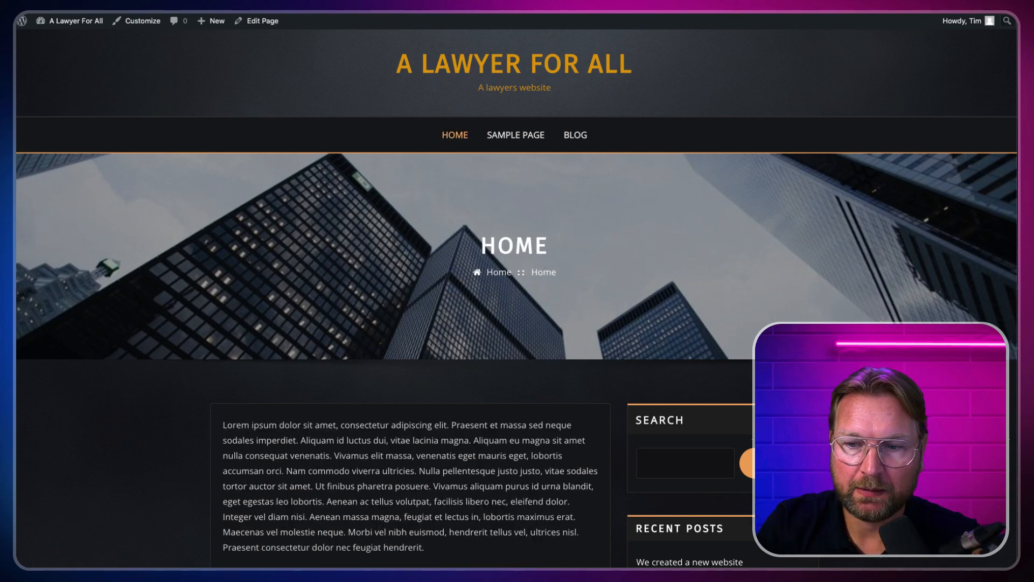
{"action": "scroll", "coordinate": [517, 295], "scroll_direction": "down", "scroll_amount": 5}
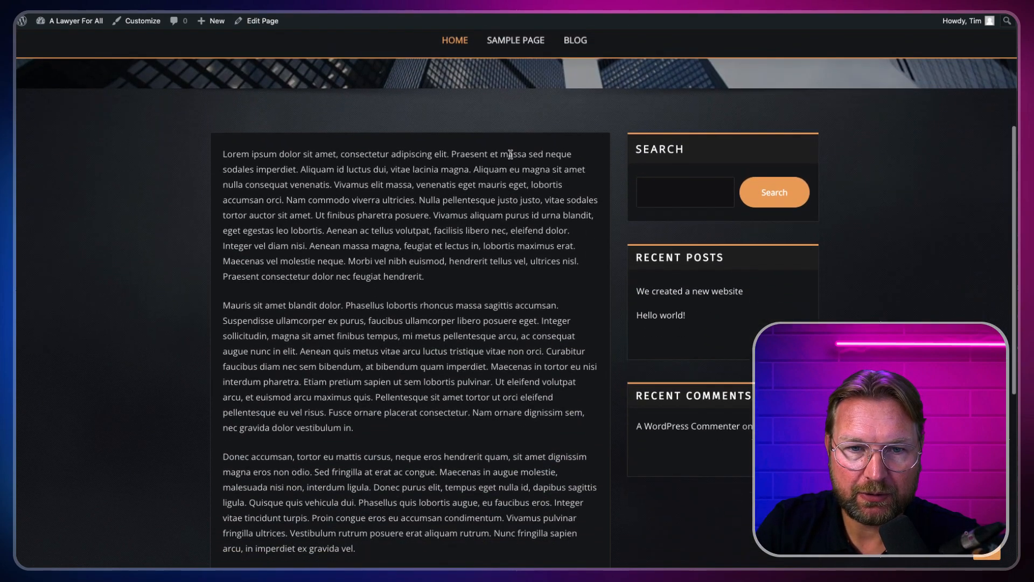
{"action": "scroll", "coordinate": [430, 177], "scroll_direction": "down", "scroll_amount": 3}
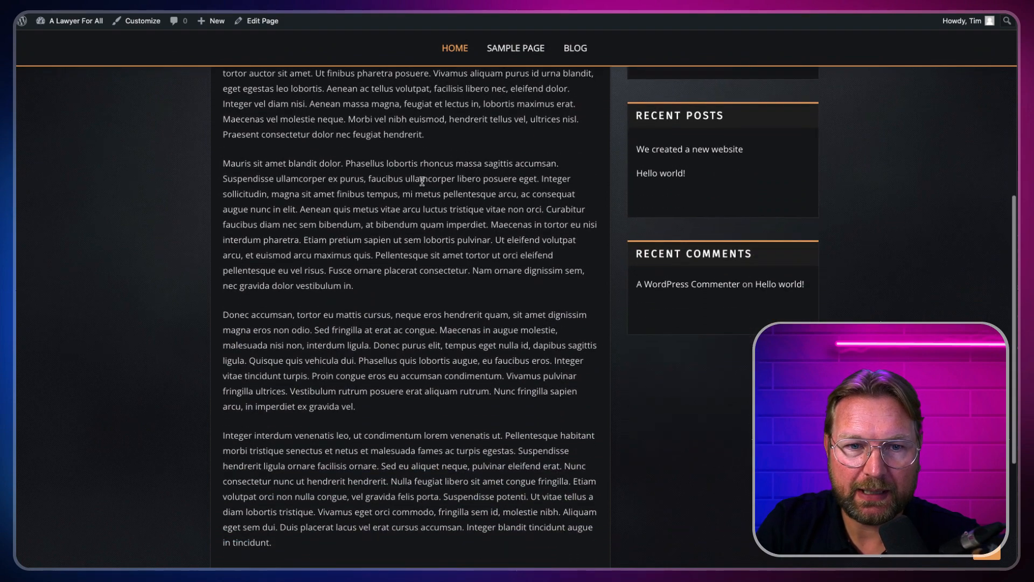
{"action": "scroll", "coordinate": [424, 176], "scroll_direction": "up", "scroll_amount": 6}
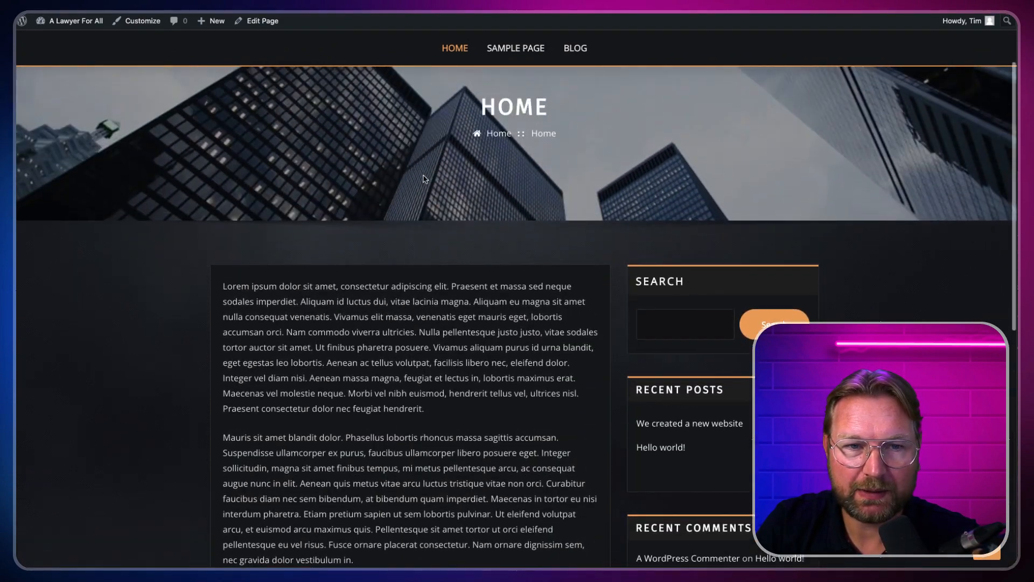
{"action": "scroll", "coordinate": [369, 252], "scroll_direction": "down", "scroll_amount": 2}
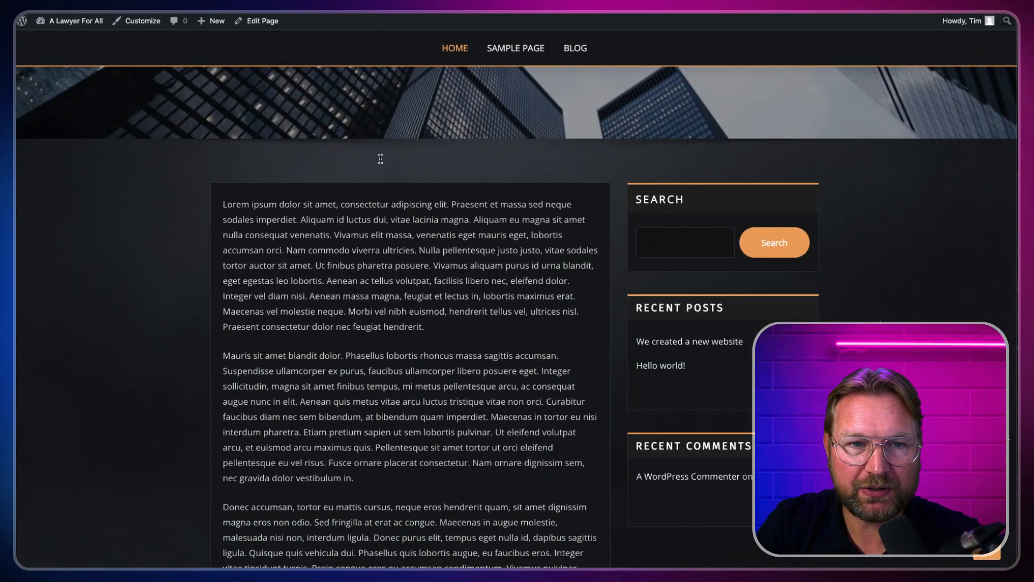
{"action": "left_click", "coordinate": [261, 23]}
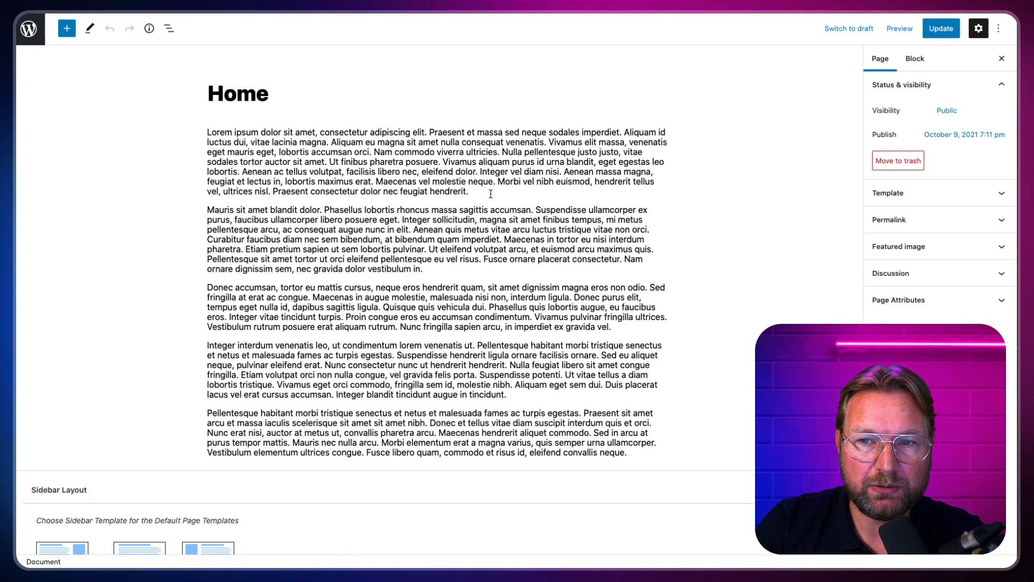
Step: Open the Home page settings and expand the Featured image panel
{"action": "left_click", "coordinate": [491, 194]}
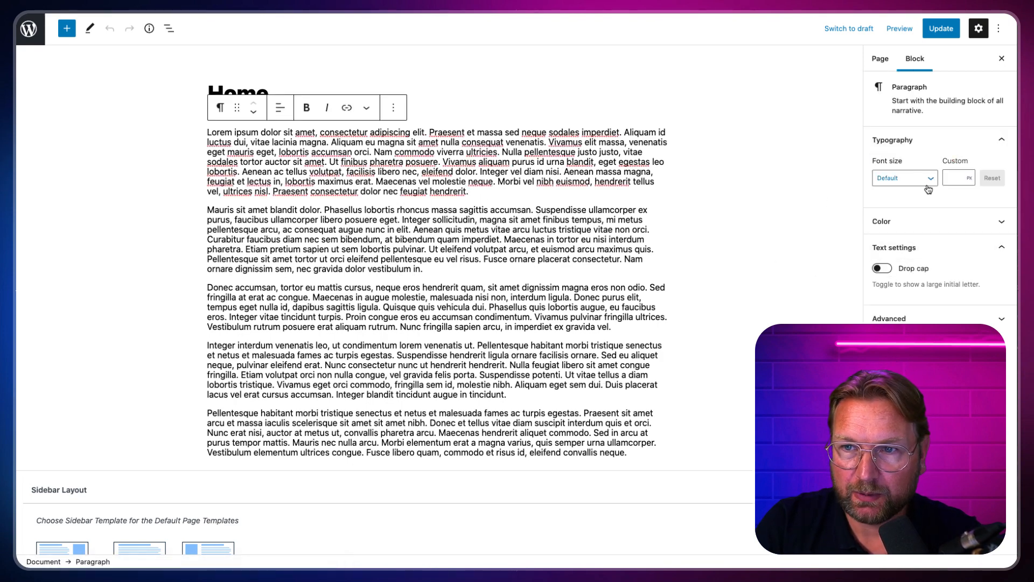
{"action": "left_click", "coordinate": [881, 59]}
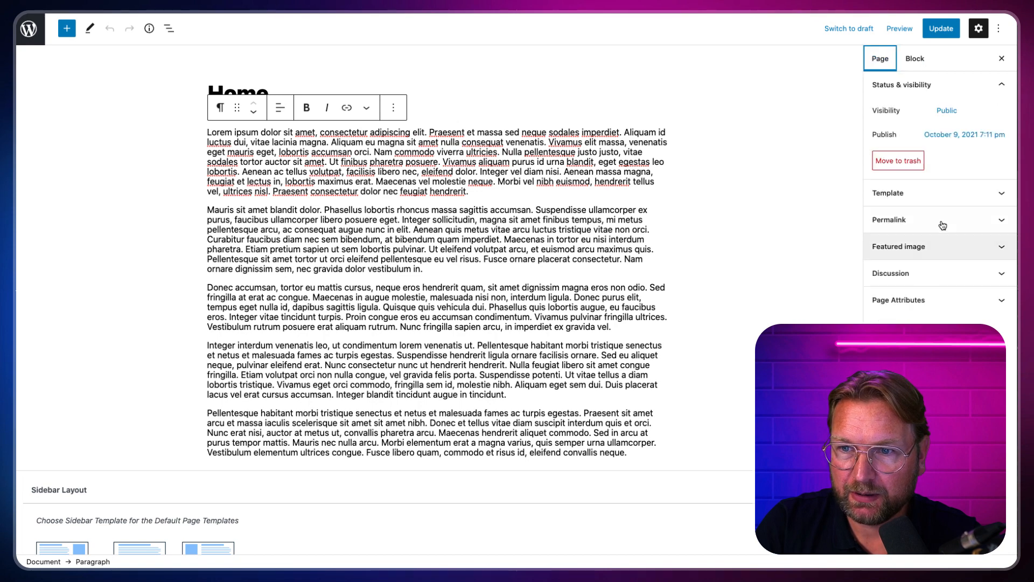
{"action": "left_click", "coordinate": [943, 250]}
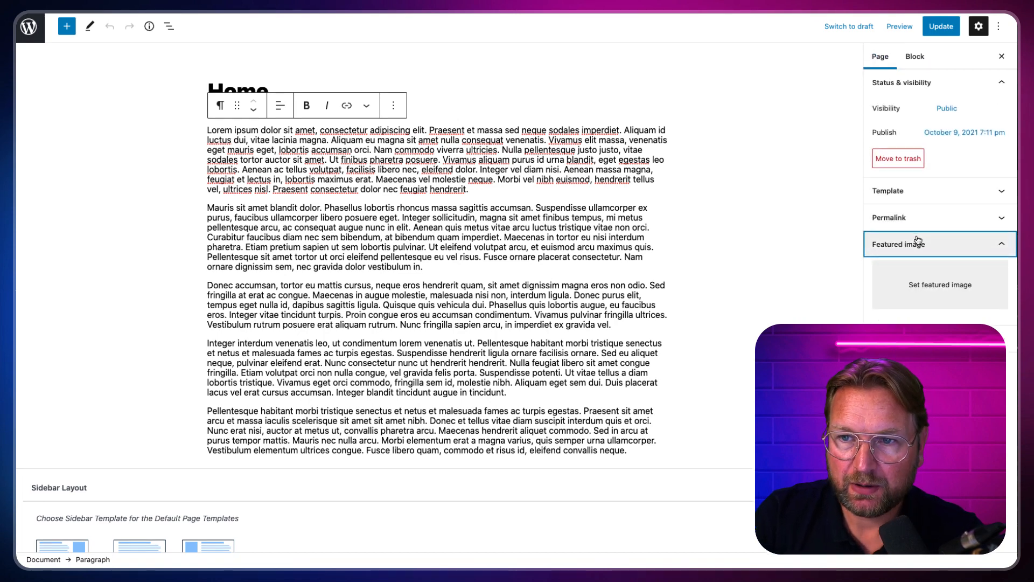
{"action": "left_click", "coordinate": [880, 63]}
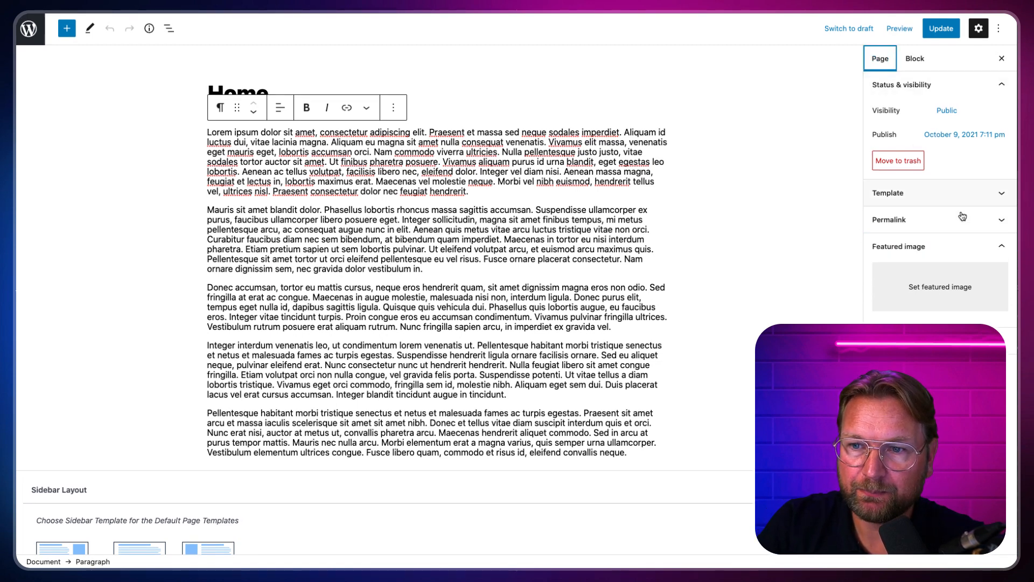
{"action": "left_click", "coordinate": [941, 292]}
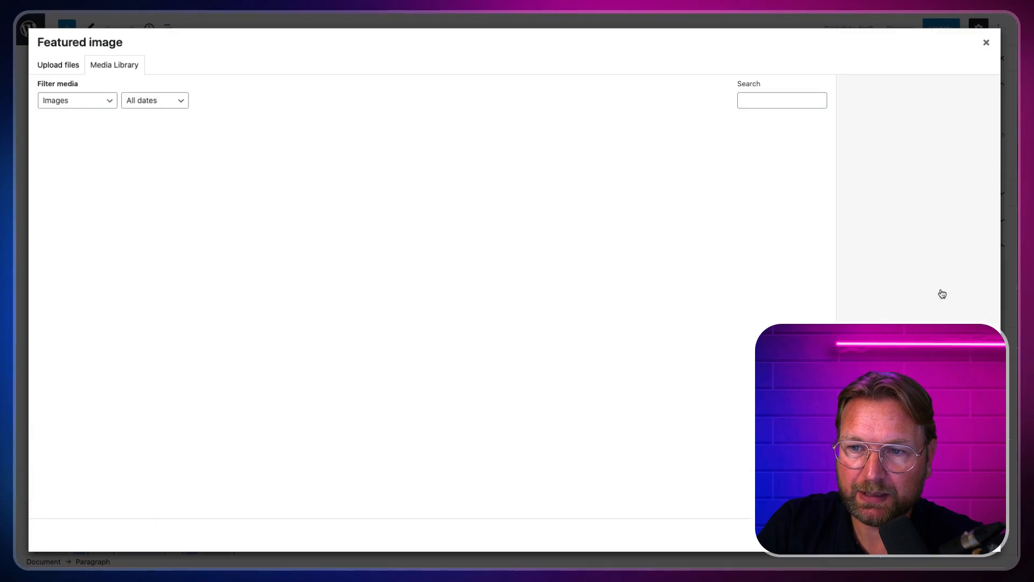
Step: Upload the lawyer photo and set it as the Home page's featured image
{"action": "left_click", "coordinate": [73, 66]}
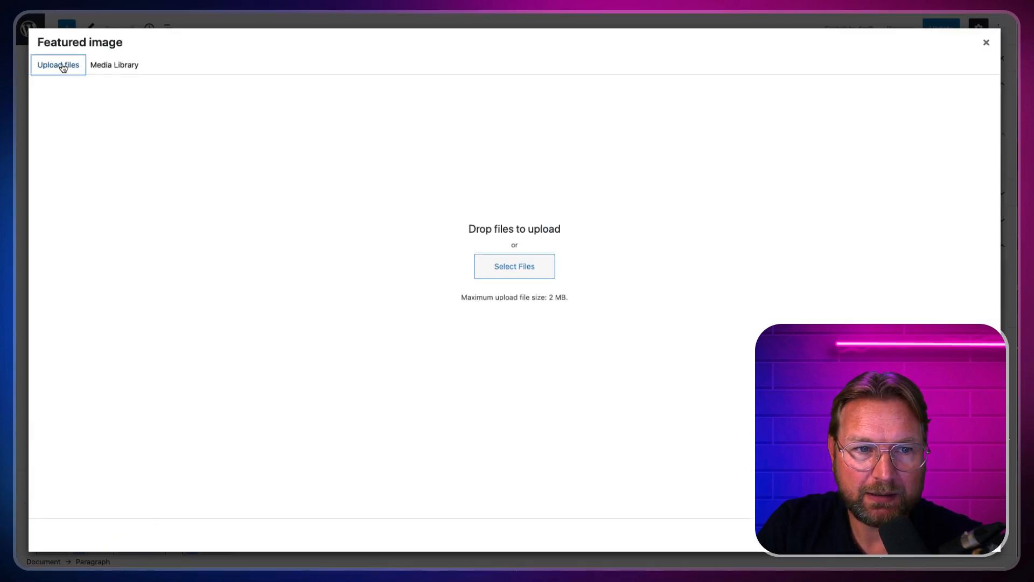
{"action": "left_click", "coordinate": [510, 266]}
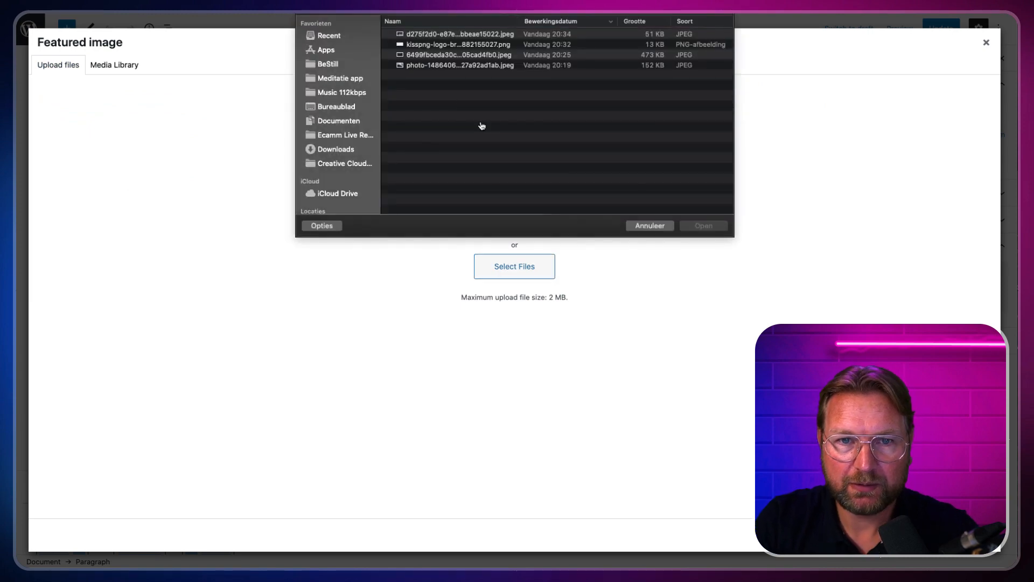
{"action": "left_click", "coordinate": [439, 35]}
{"action": "key", "text": "space"}
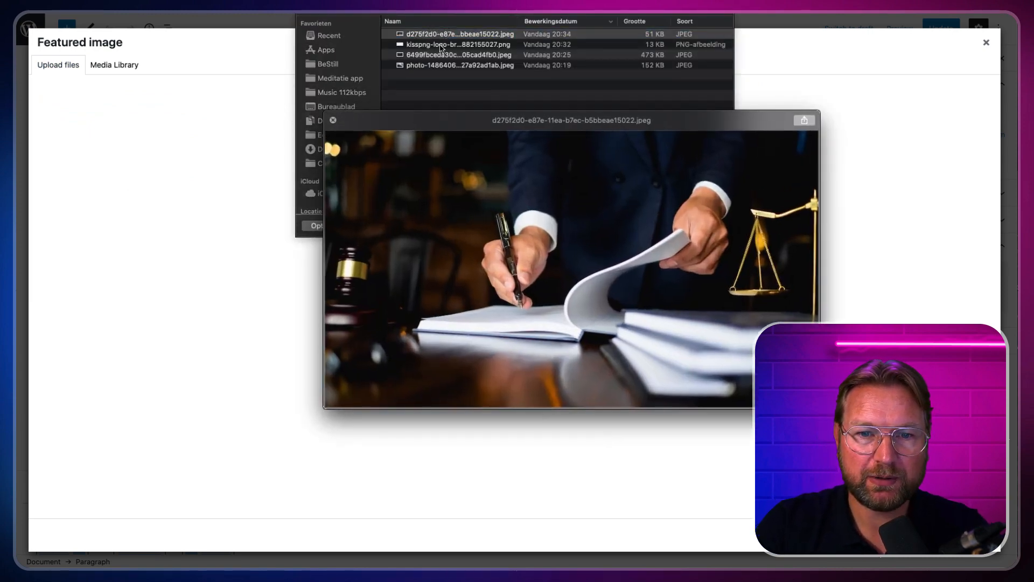
{"action": "key", "text": "space"}
{"action": "left_click", "coordinate": [702, 226]}
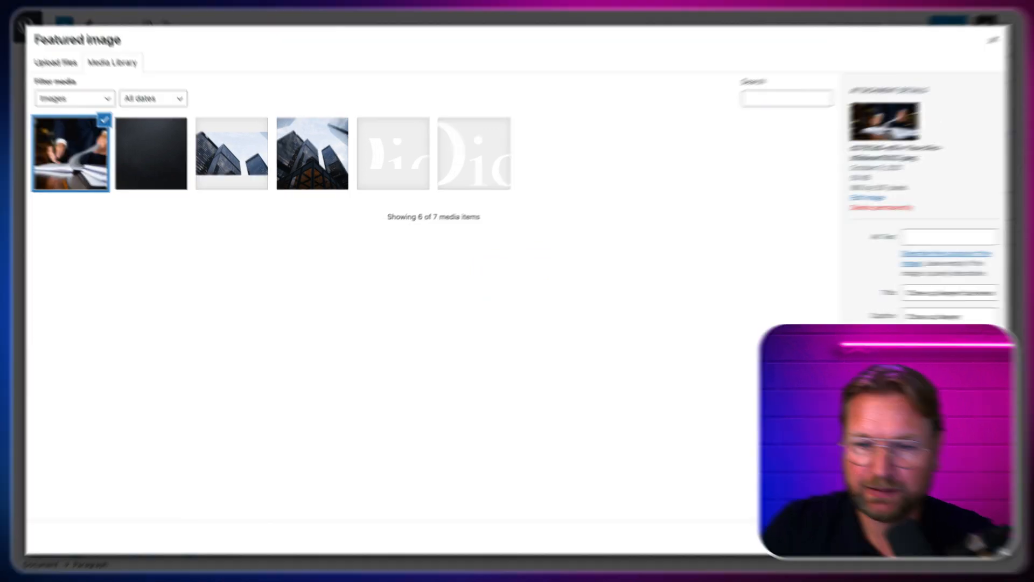
{"action": "left_click", "coordinate": [946, 536]}
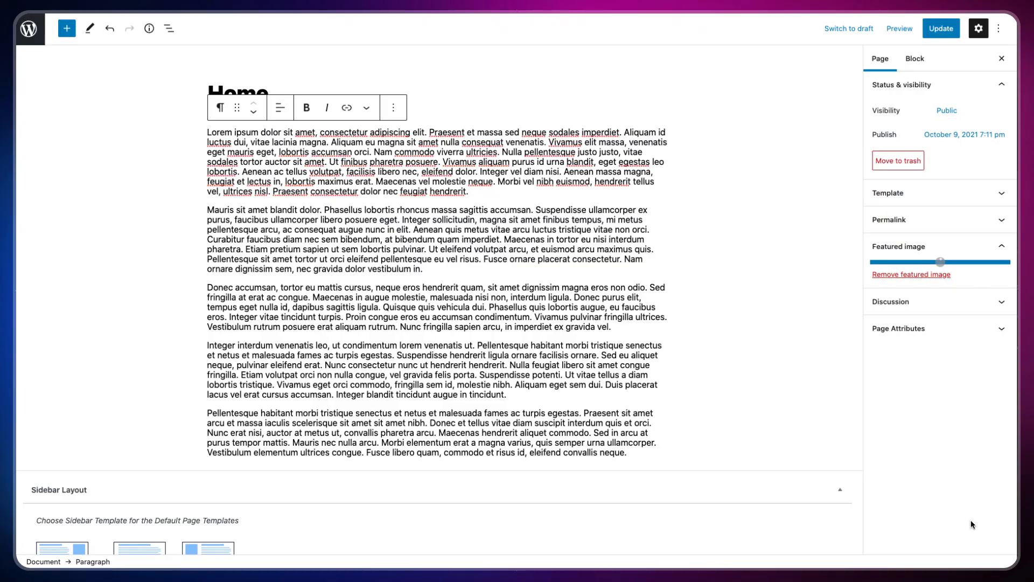
Step: Save the Home page changes and scroll through the page
{"action": "left_click", "coordinate": [937, 31]}
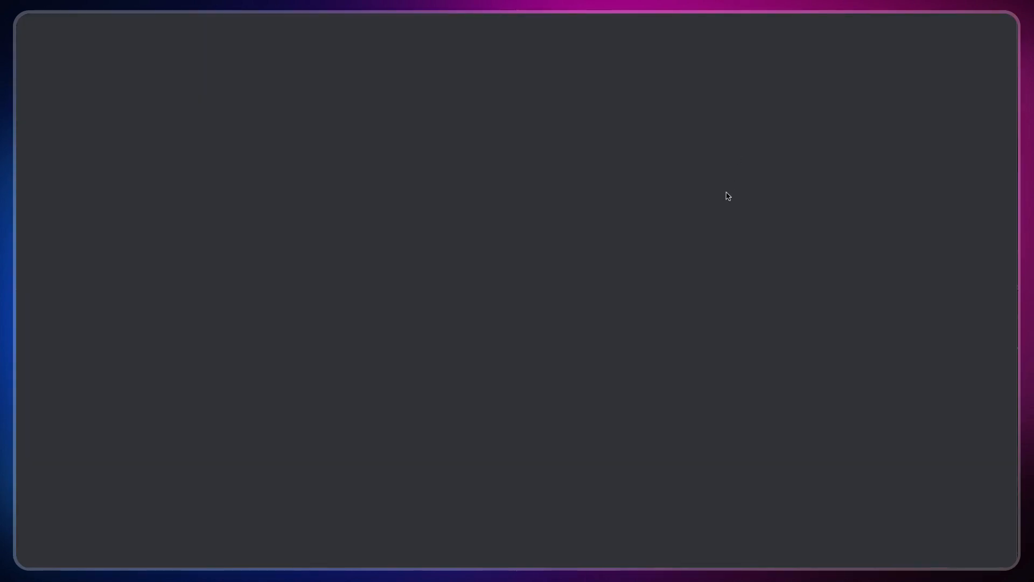
{"action": "scroll", "coordinate": [768, 242], "scroll_direction": "down", "scroll_amount": 5}
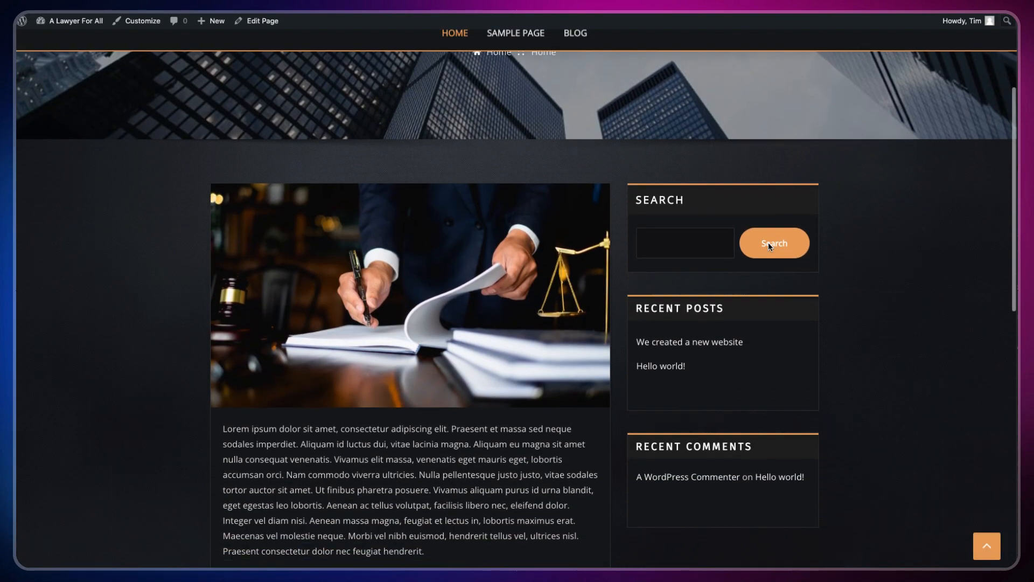
{"action": "scroll", "coordinate": [766, 245], "scroll_direction": "down", "scroll_amount": 3}
{"action": "scroll", "coordinate": [614, 169], "scroll_direction": "up", "scroll_amount": 2}
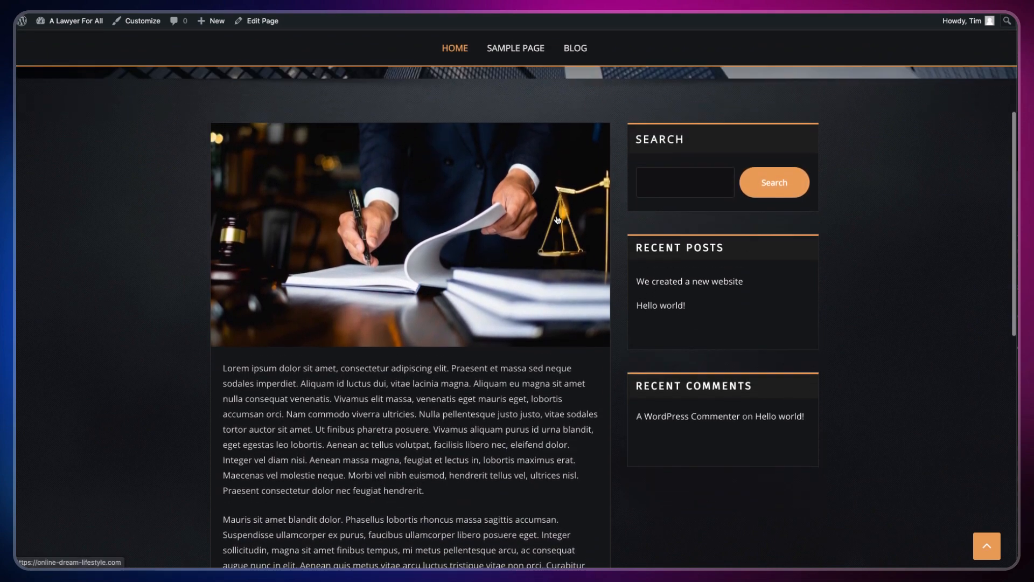
{"action": "scroll", "coordinate": [568, 206], "scroll_direction": "down", "scroll_amount": 4}
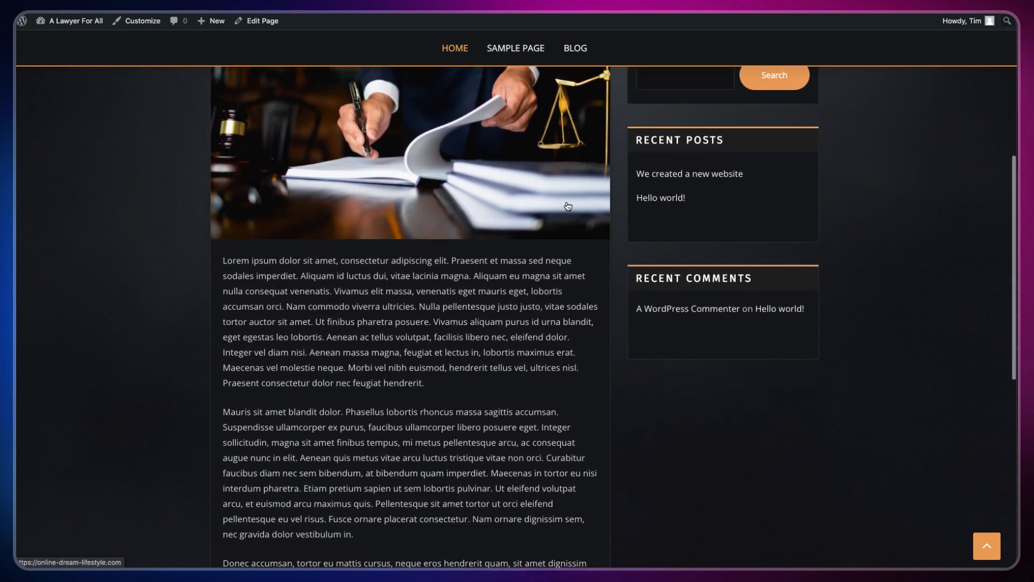
{"action": "scroll", "coordinate": [568, 206], "scroll_direction": "down", "scroll_amount": 3}
{"action": "scroll", "coordinate": [565, 202], "scroll_direction": "up", "scroll_amount": 10}
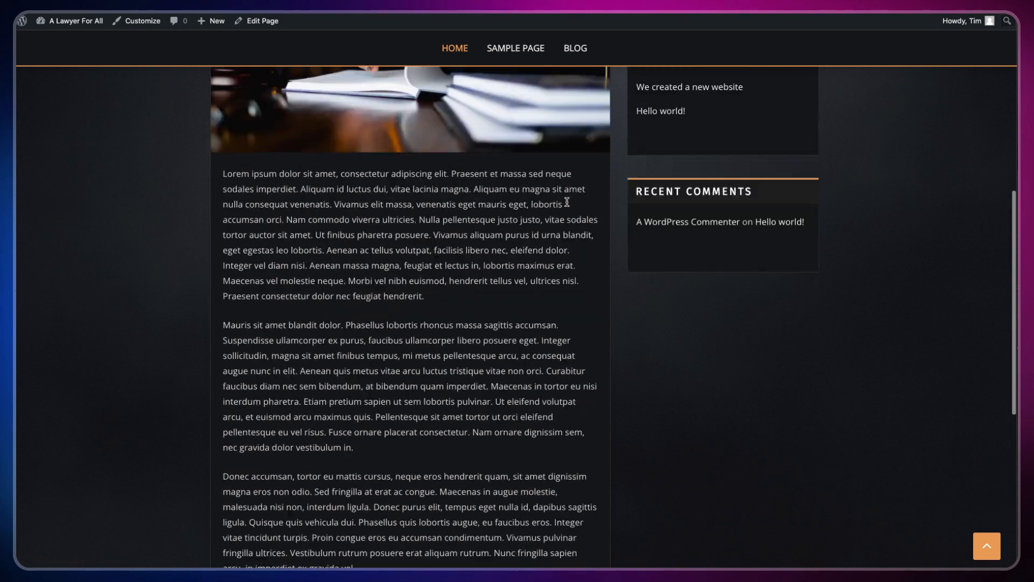
{"action": "scroll", "coordinate": [567, 202], "scroll_direction": "up", "scroll_amount": 3}
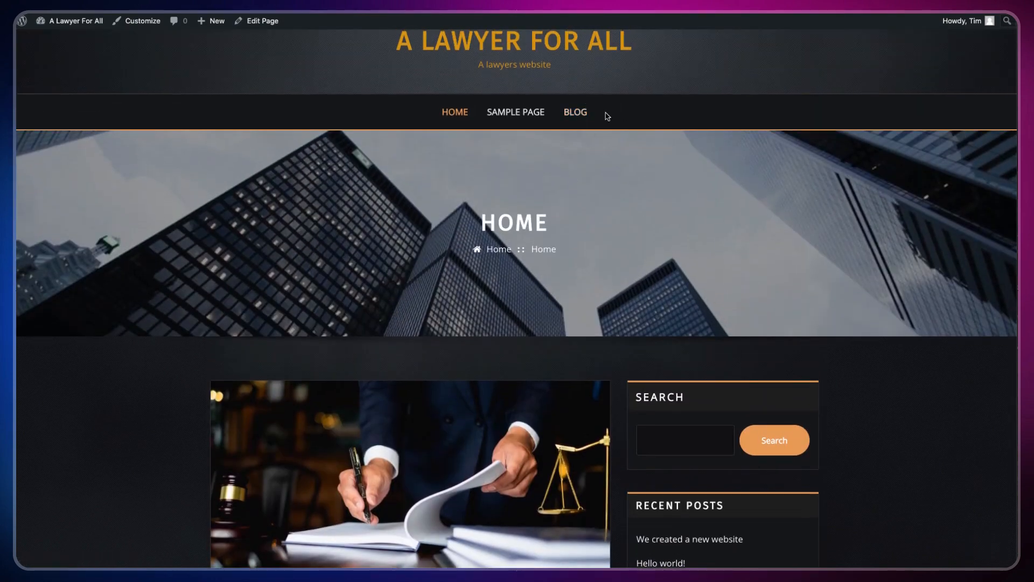
{"action": "scroll", "coordinate": [539, 169], "scroll_direction": "down", "scroll_amount": 5}
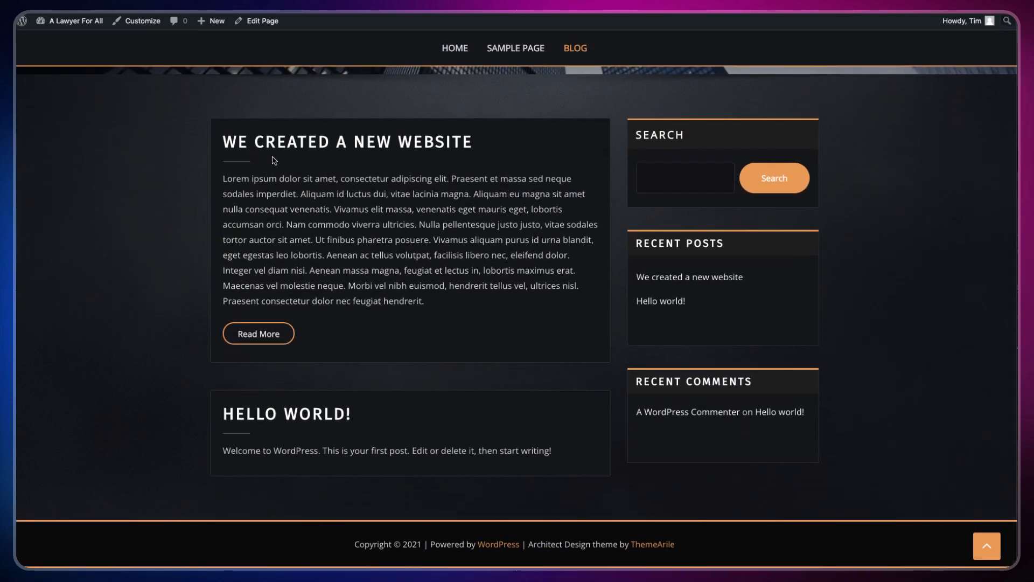
{"action": "scroll", "coordinate": [324, 208], "scroll_direction": "up", "scroll_amount": 1}
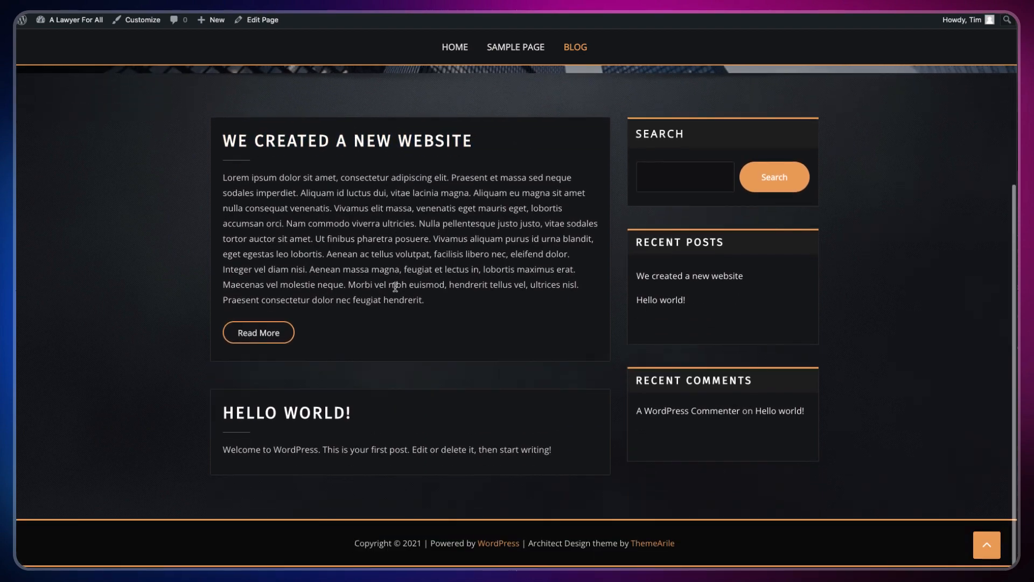
{"action": "scroll", "coordinate": [398, 284], "scroll_direction": "down", "scroll_amount": 1}
{"action": "scroll", "coordinate": [518, 177], "scroll_direction": "up", "scroll_amount": 1}
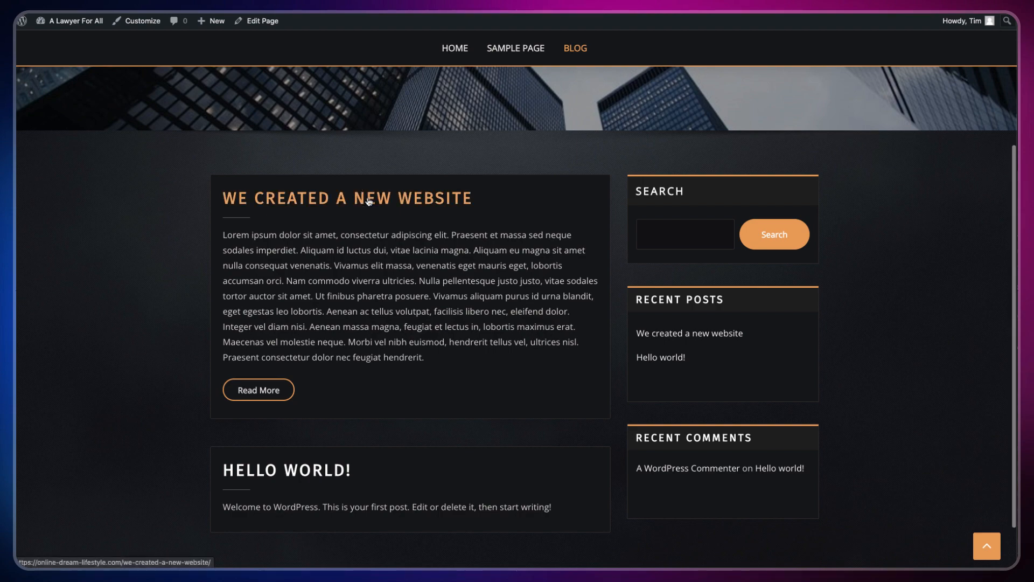
Step: Open and read the 'We created a new website' post on the live site
{"action": "left_click", "coordinate": [448, 186]}
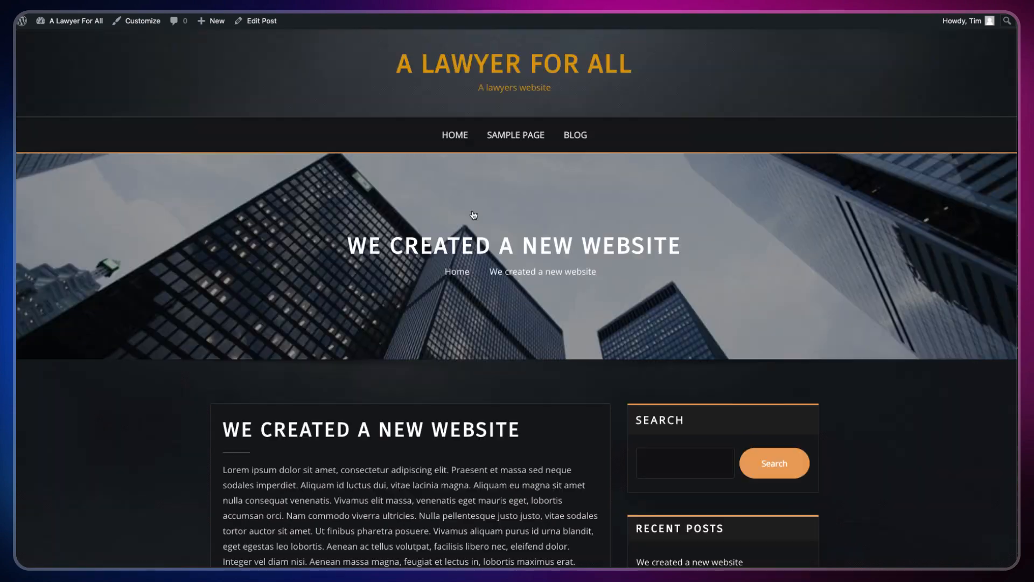
{"action": "scroll", "coordinate": [547, 285], "scroll_direction": "down", "scroll_amount": 10}
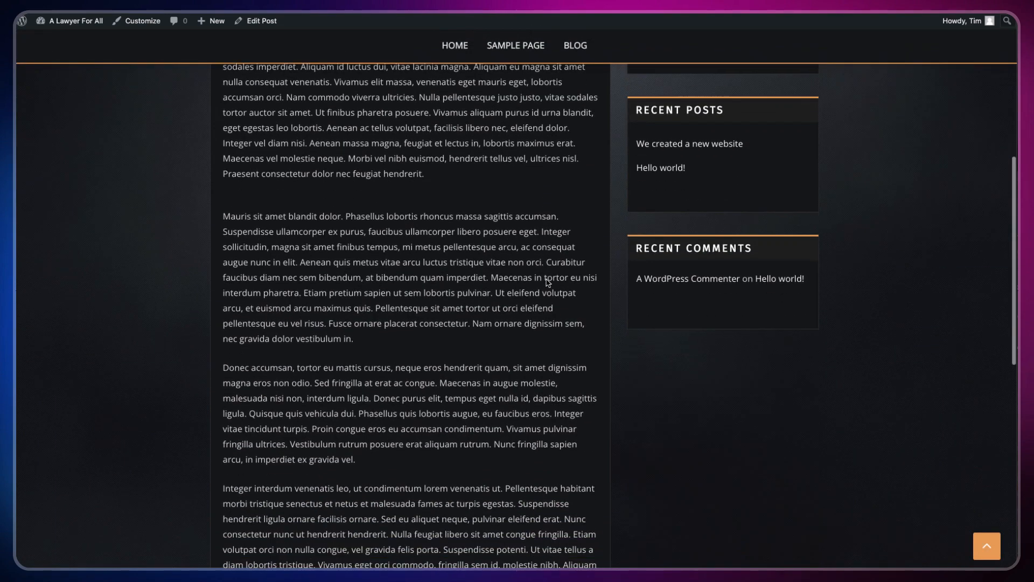
{"action": "scroll", "coordinate": [546, 280], "scroll_direction": "down", "scroll_amount": 3}
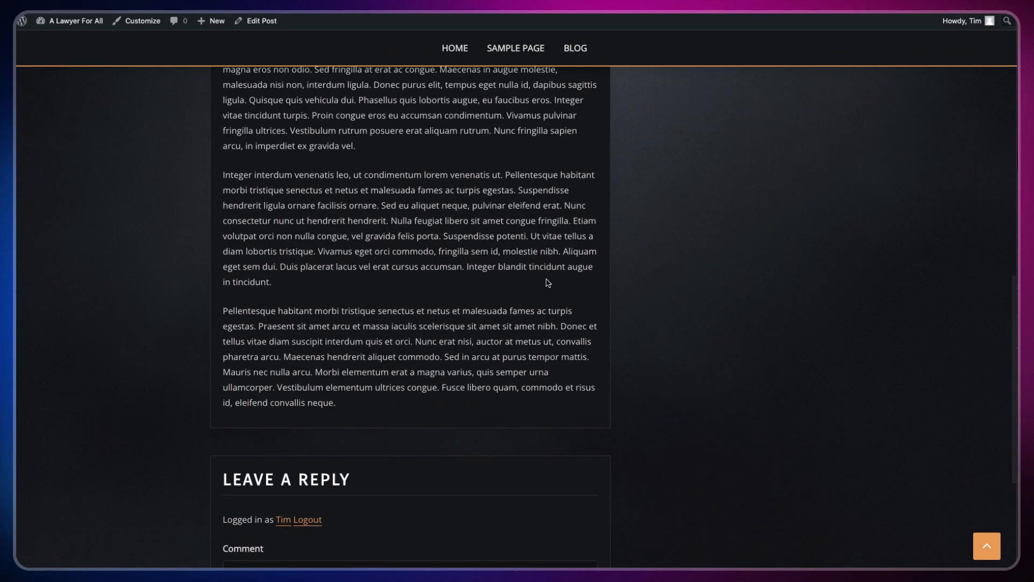
{"action": "scroll", "coordinate": [505, 153], "scroll_direction": "up", "scroll_amount": 12}
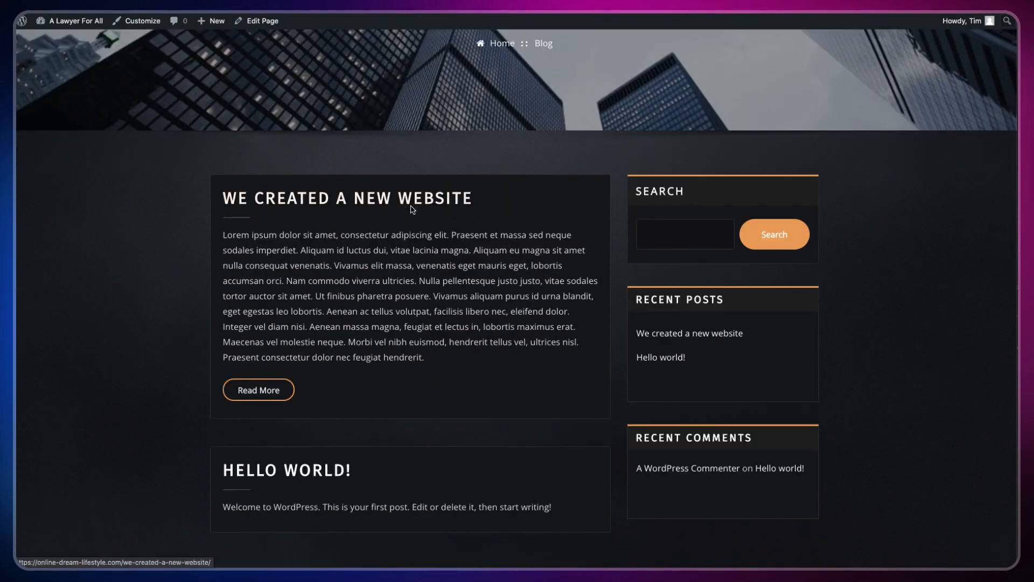
Step: Read the Hello World! post, then return to the Blog listing
{"action": "left_click", "coordinate": [305, 480]}
{"action": "scroll", "coordinate": [390, 364], "scroll_direction": "down", "scroll_amount": 1}
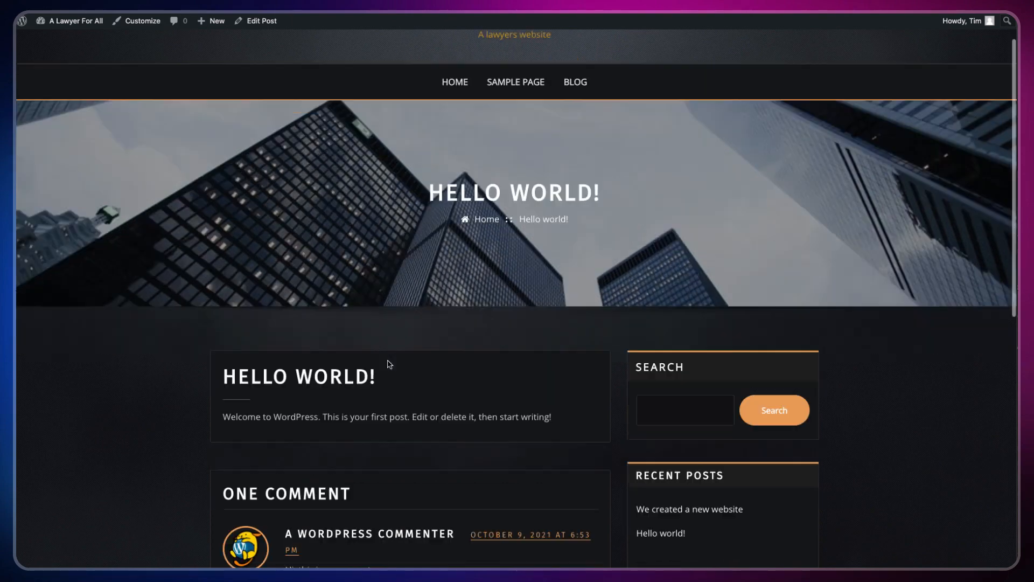
{"action": "scroll", "coordinate": [390, 364], "scroll_direction": "down", "scroll_amount": 3}
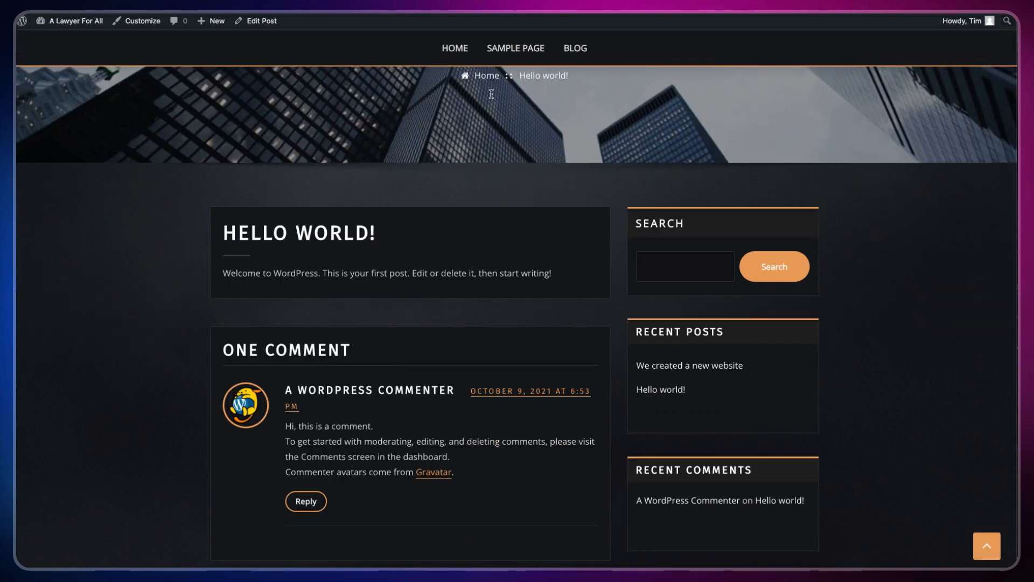
{"action": "left_click", "coordinate": [582, 45]}
{"action": "scroll", "coordinate": [529, 182], "scroll_direction": "down", "scroll_amount": 3}
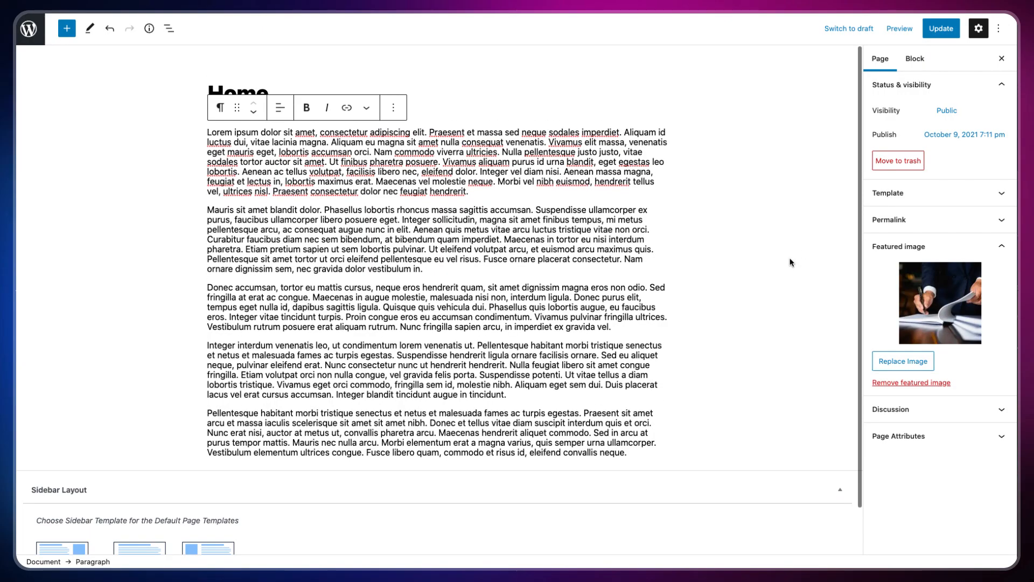
Step: Go to the Home page and scroll through it to see the lawyer photo
{"action": "scroll", "coordinate": [791, 262], "scroll_direction": "down", "scroll_amount": 1}
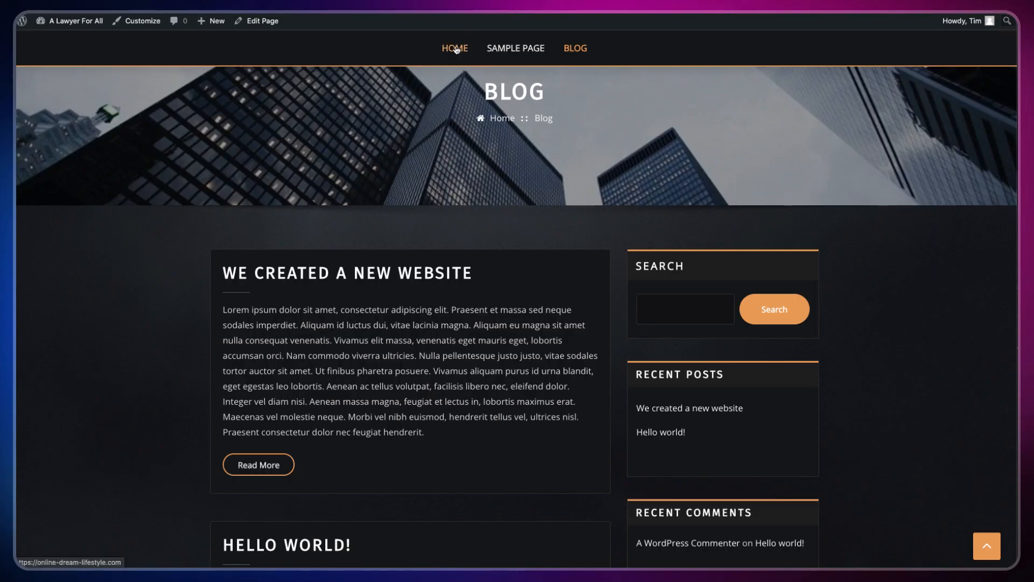
{"action": "left_click", "coordinate": [455, 49]}
{"action": "scroll", "coordinate": [428, 266], "scroll_direction": "down", "scroll_amount": 5}
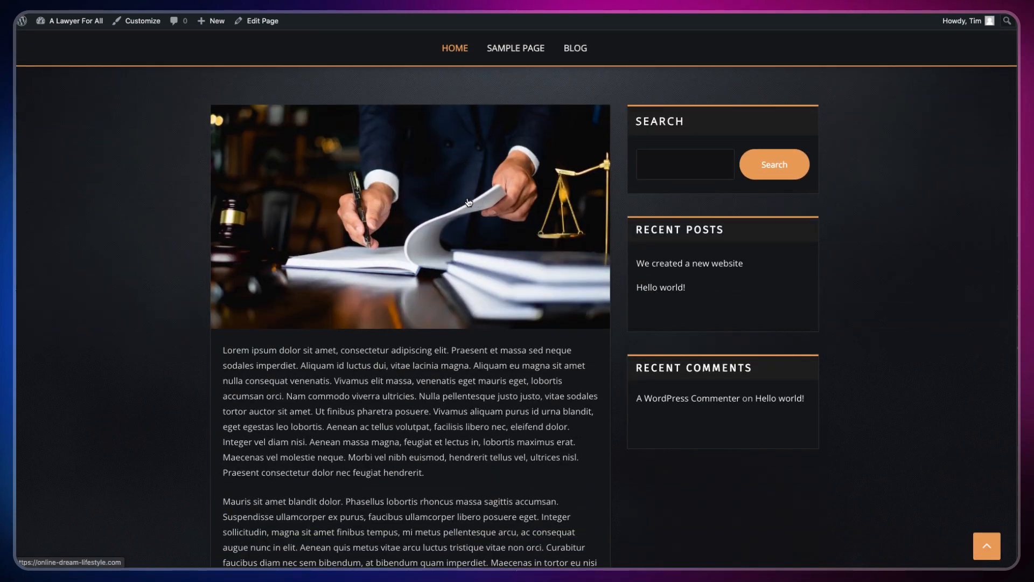
{"action": "scroll", "coordinate": [415, 324], "scroll_direction": "down", "scroll_amount": 9}
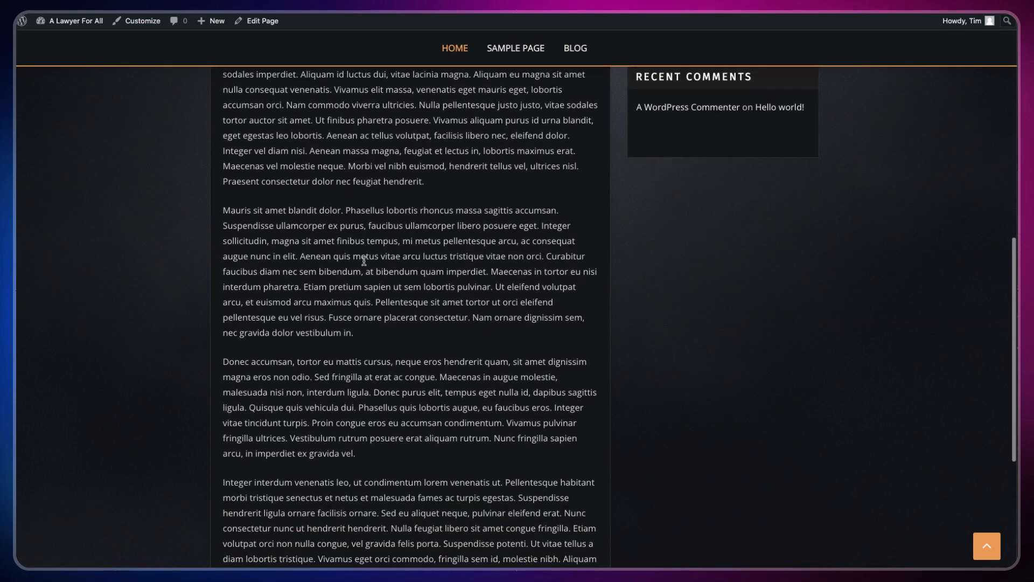
{"action": "scroll", "coordinate": [350, 254], "scroll_direction": "up", "scroll_amount": 3}
{"action": "scroll", "coordinate": [351, 255], "scroll_direction": "up", "scroll_amount": 10}
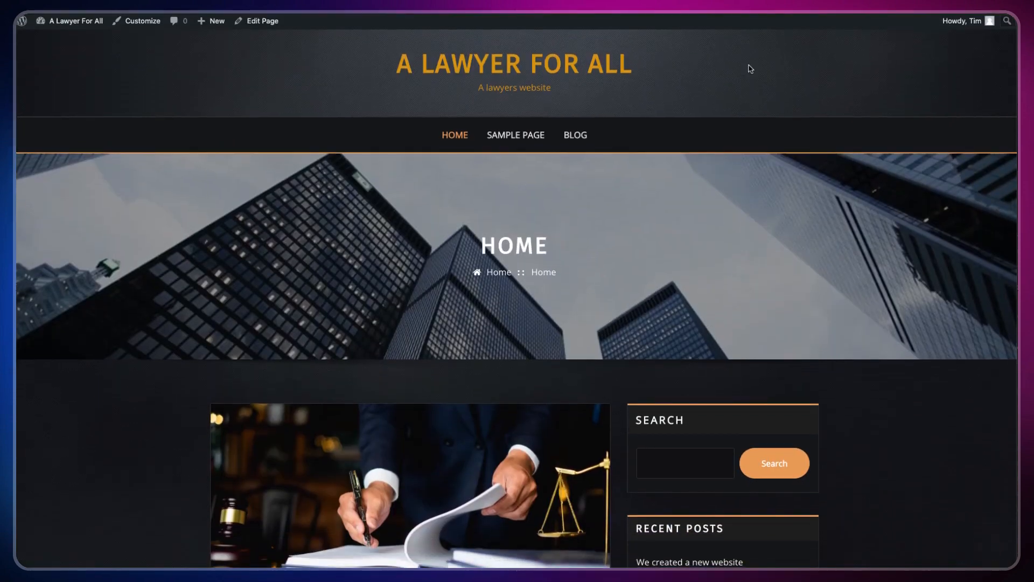
Step: Open the 'We created a new website' post from the Blog listing
{"action": "left_click", "coordinate": [574, 139]}
{"action": "scroll", "coordinate": [504, 230], "scroll_direction": "down", "scroll_amount": 5}
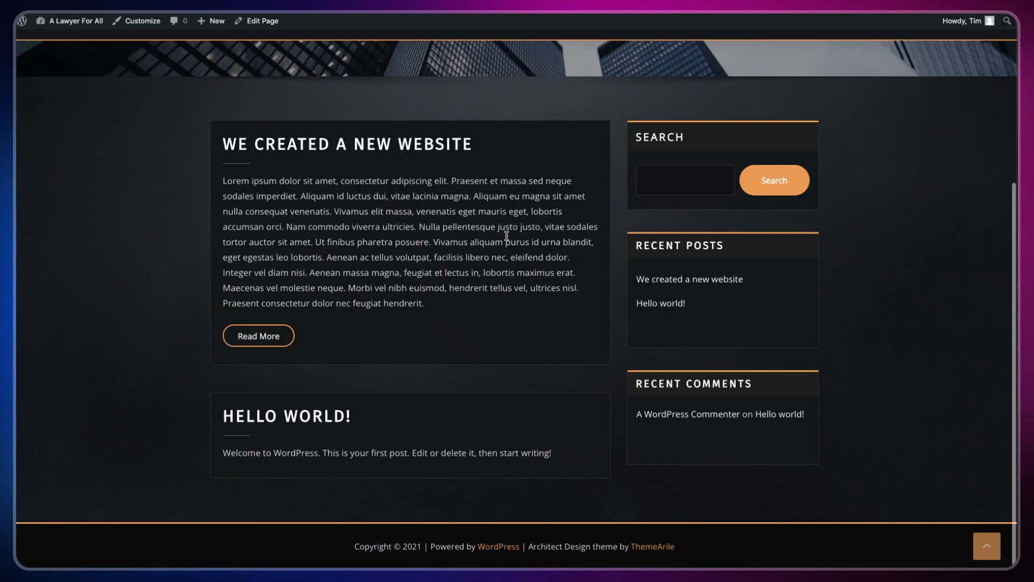
{"action": "left_click", "coordinate": [405, 147]}
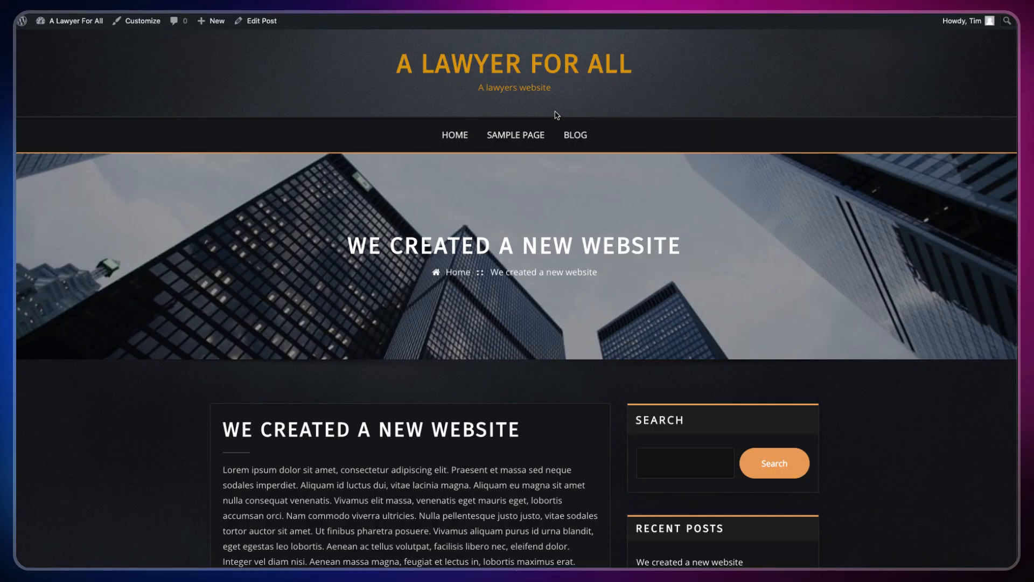
Step: Set the lawyer photo from the Media Library as the post's featured image and update it
{"action": "left_click", "coordinate": [277, 22]}
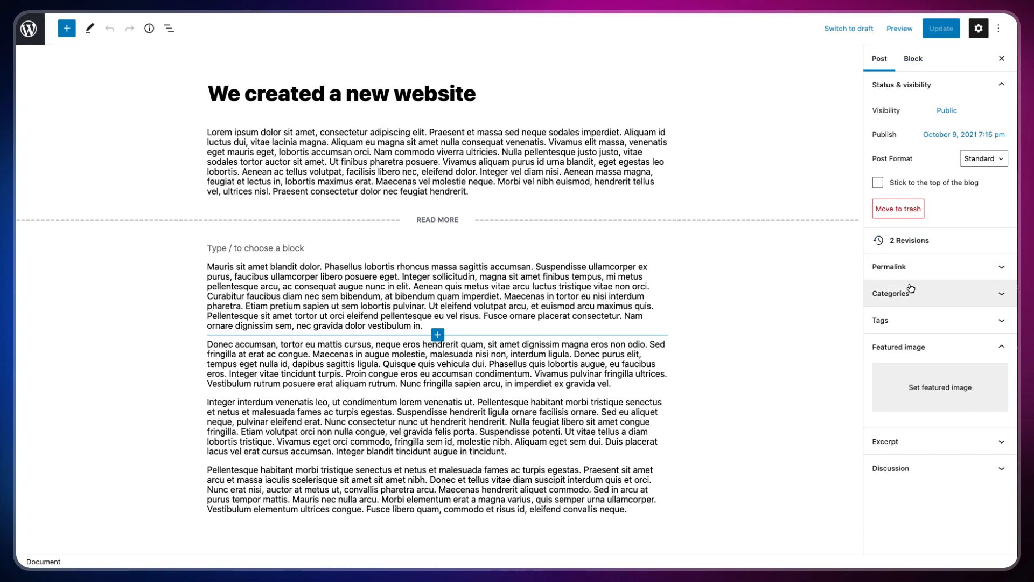
{"action": "left_click", "coordinate": [929, 385]}
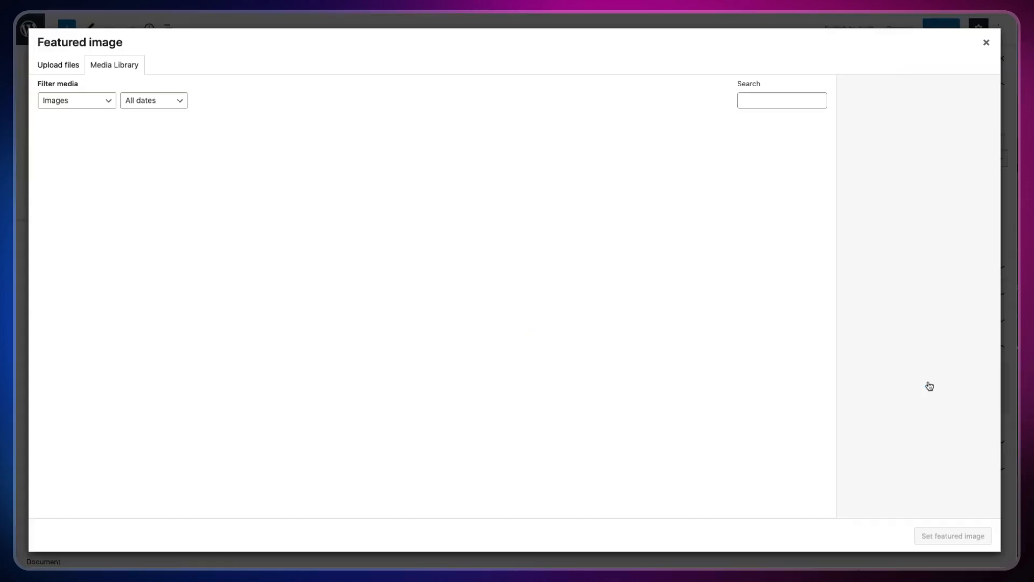
{"action": "left_click", "coordinate": [84, 168]}
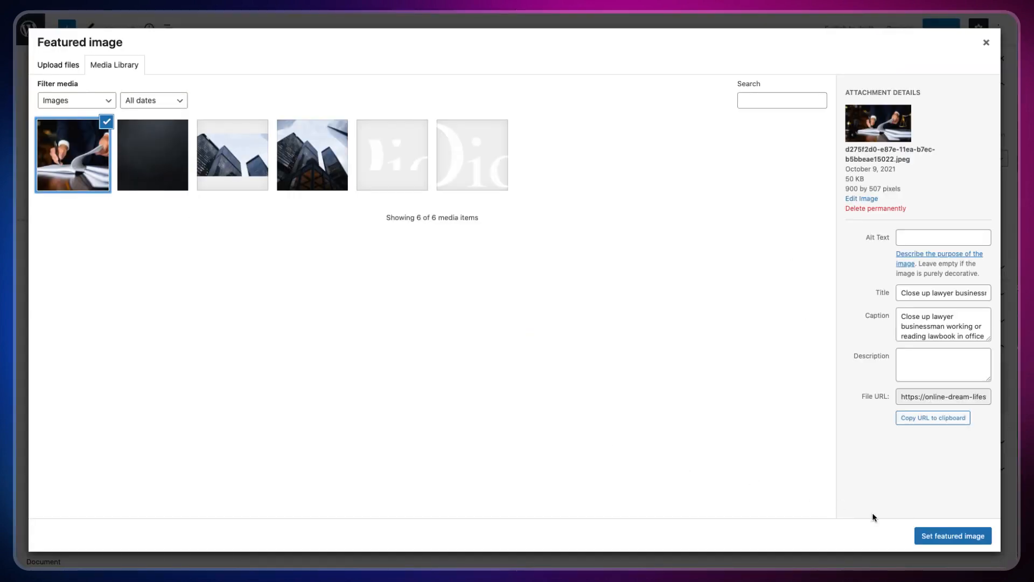
{"action": "left_click", "coordinate": [946, 534]}
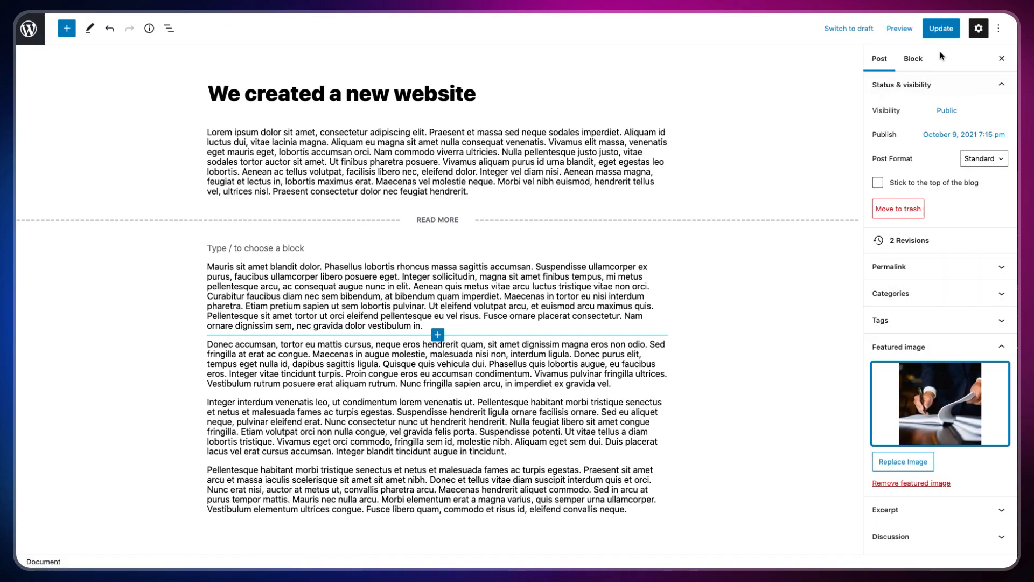
{"action": "left_click", "coordinate": [941, 29]}
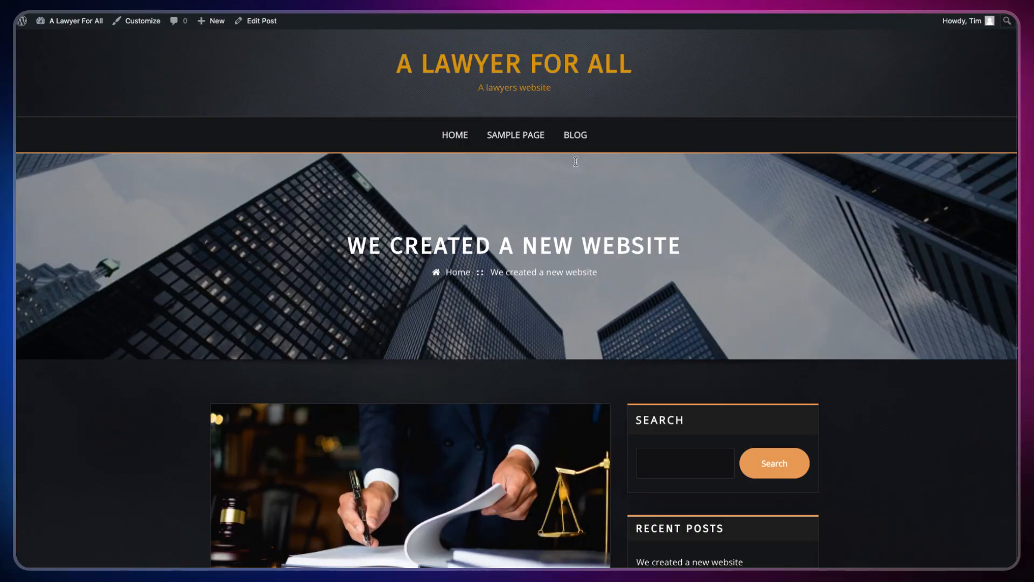
Step: Browse the Blog listing showing the post's new lawyer featured image
{"action": "left_click", "coordinate": [572, 132]}
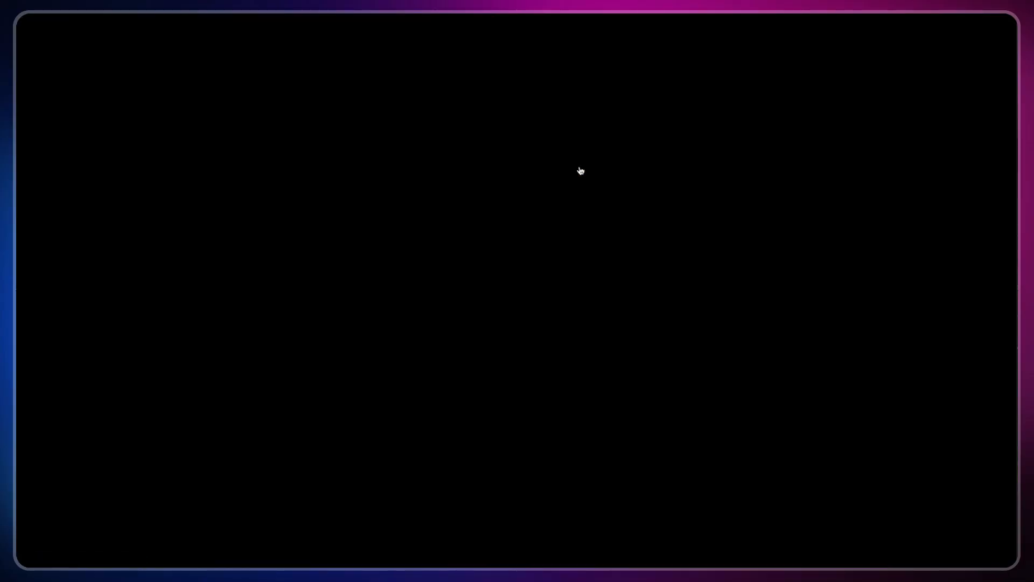
{"action": "scroll", "coordinate": [579, 172], "scroll_direction": "down", "scroll_amount": 5}
{"action": "scroll", "coordinate": [575, 183], "scroll_direction": "down", "scroll_amount": 2}
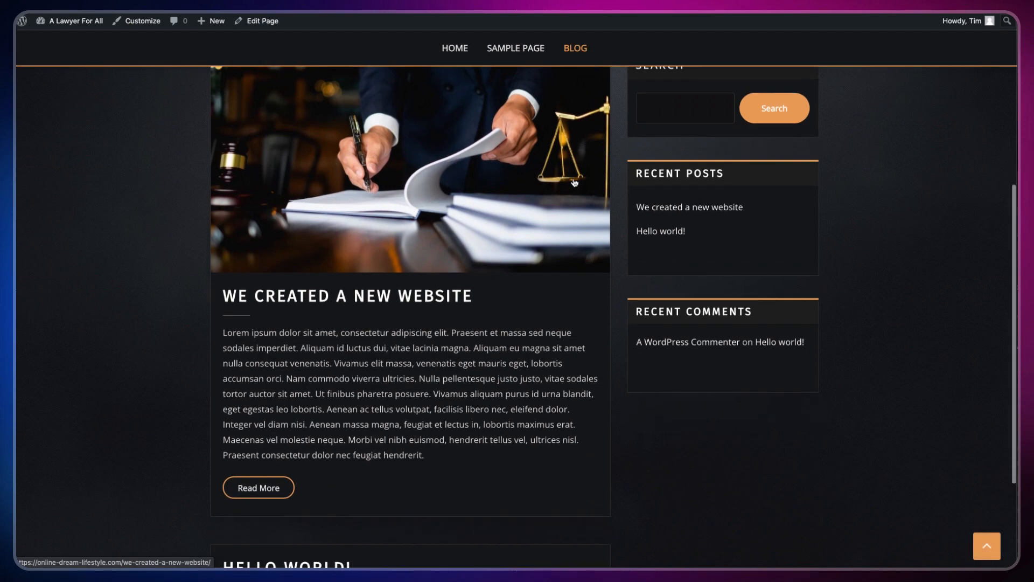
{"action": "scroll", "coordinate": [574, 183], "scroll_direction": "down", "scroll_amount": 2}
{"action": "scroll", "coordinate": [573, 180], "scroll_direction": "up", "scroll_amount": 4}
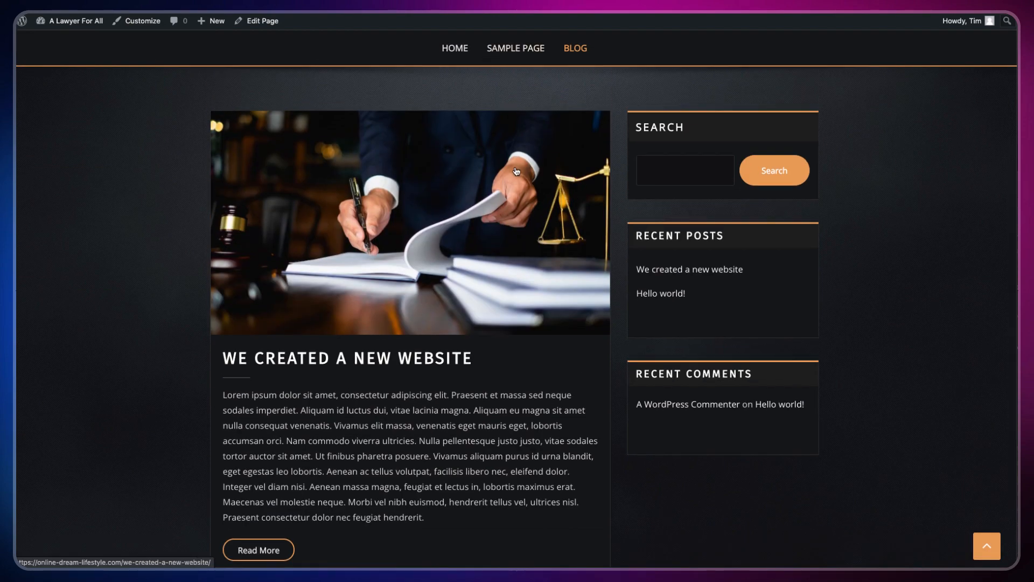
{"action": "scroll", "coordinate": [526, 139], "scroll_direction": "down", "scroll_amount": 5}
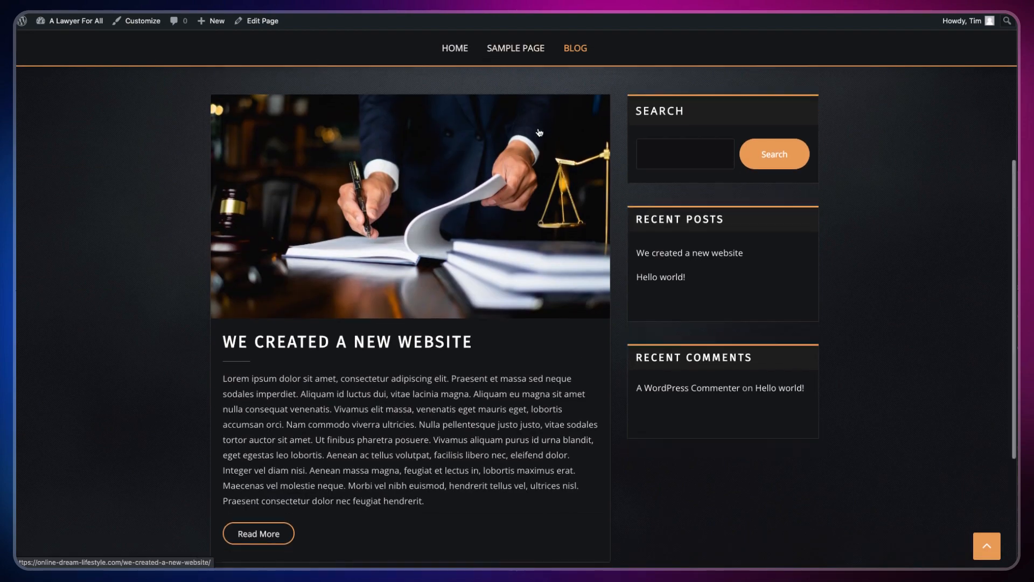
{"action": "scroll", "coordinate": [393, 239], "scroll_direction": "up", "scroll_amount": 1}
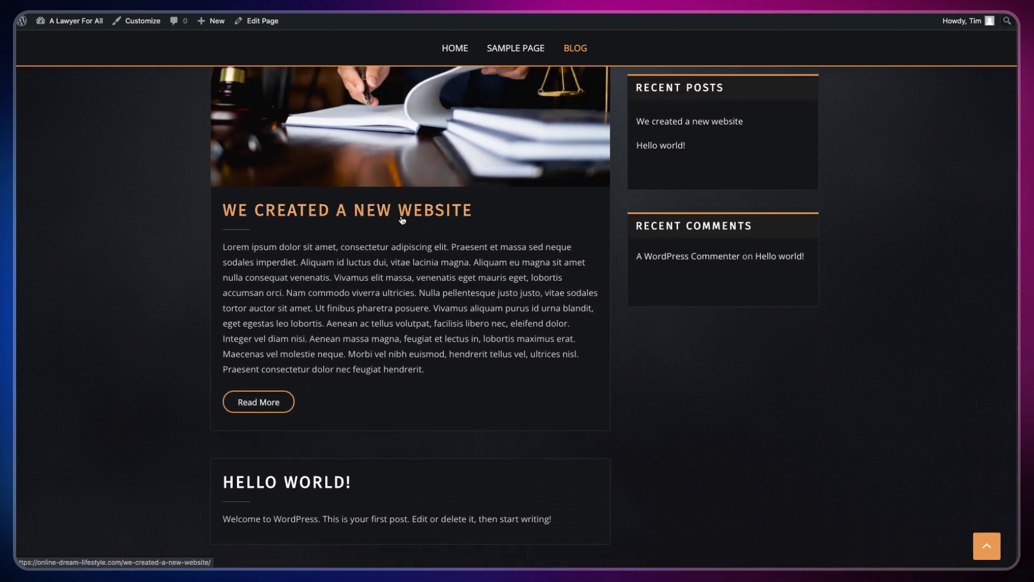
Step: Open the 'We created a new website' post and scroll through its text
{"action": "left_click", "coordinate": [509, 327]}
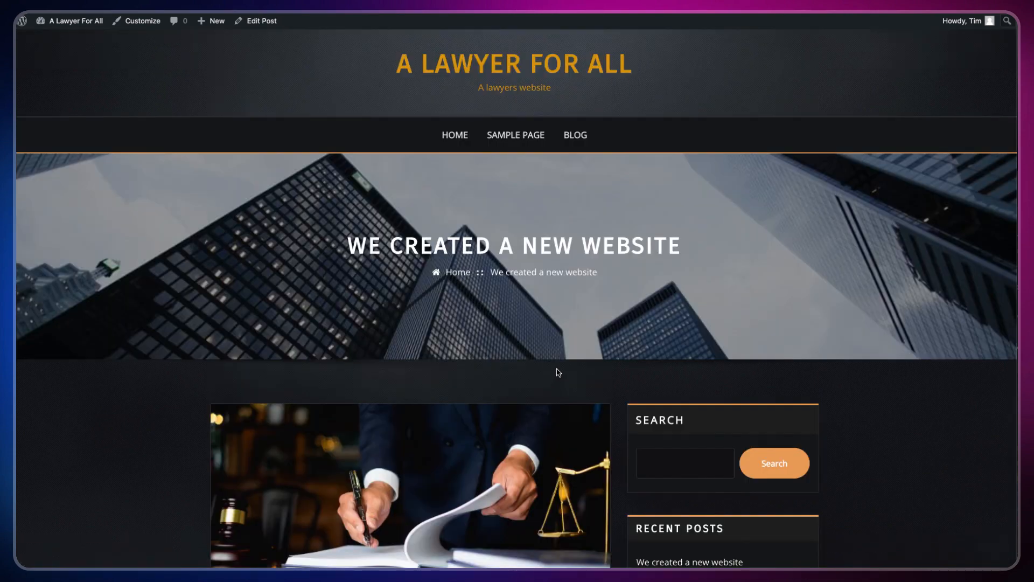
{"action": "scroll", "coordinate": [659, 307], "scroll_direction": "down", "scroll_amount": 8}
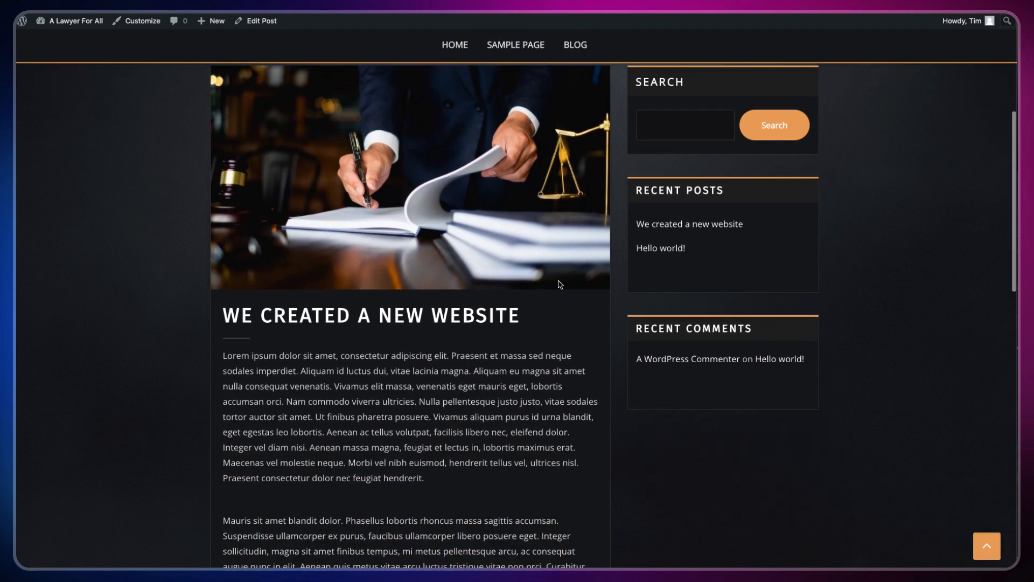
{"action": "scroll", "coordinate": [538, 259], "scroll_direction": "up", "scroll_amount": 2}
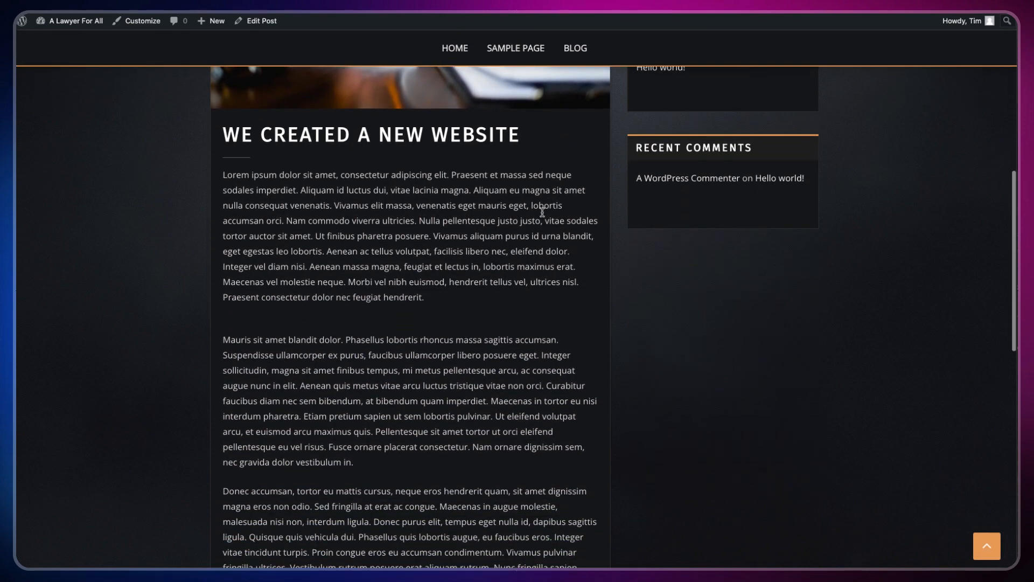
{"action": "scroll", "coordinate": [368, 442], "scroll_direction": "down", "scroll_amount": 2}
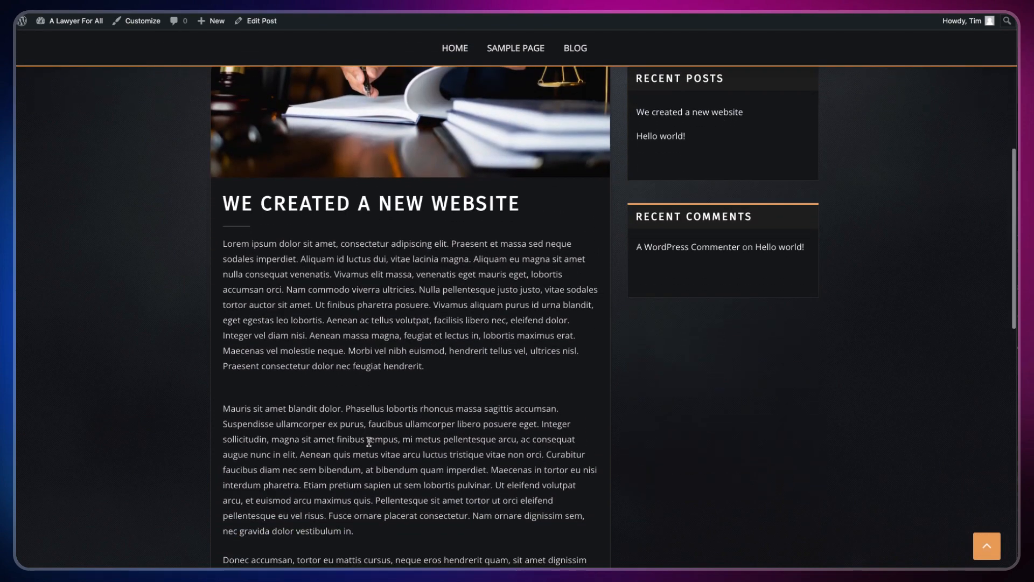
Step: Start a new empty block after the Mauris paragraph in the post editor
{"action": "left_click", "coordinate": [259, 23]}
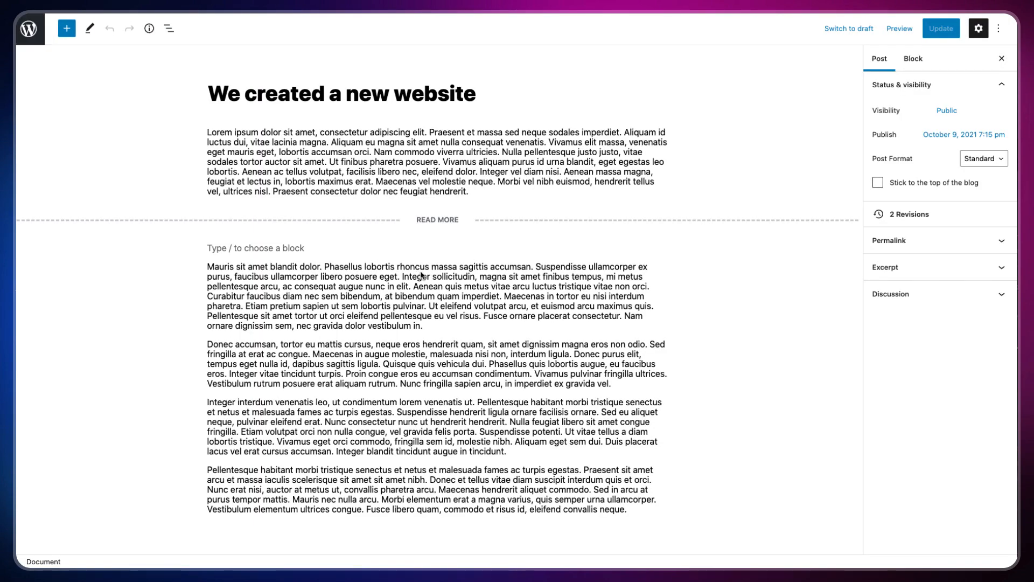
{"action": "left_click", "coordinate": [437, 327]}
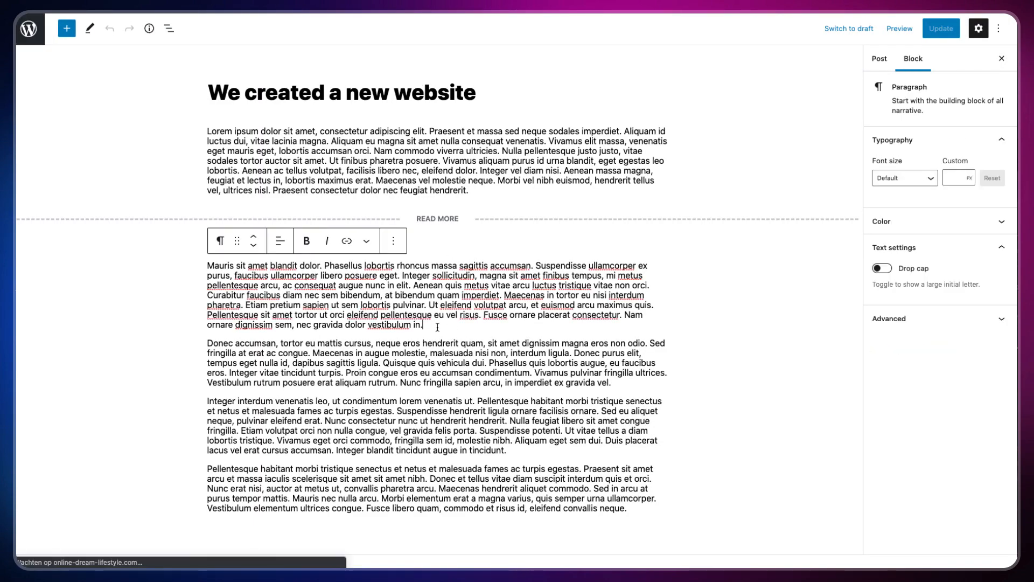
{"action": "key", "text": "Return"}
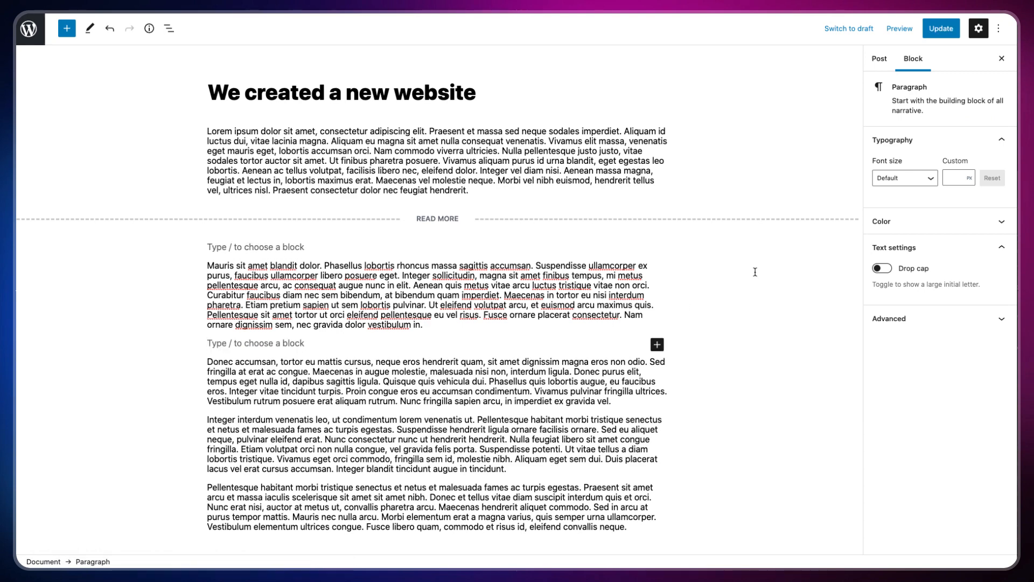
Step: Search the block inserter for 'image' and add an Image block
{"action": "left_click", "coordinate": [656, 345]}
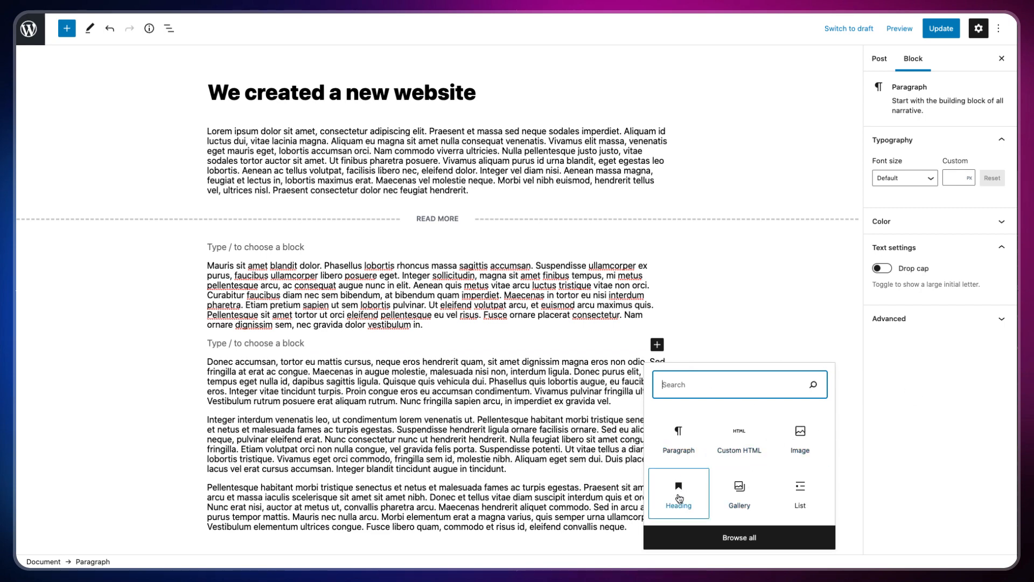
{"action": "left_click", "coordinate": [743, 539]}
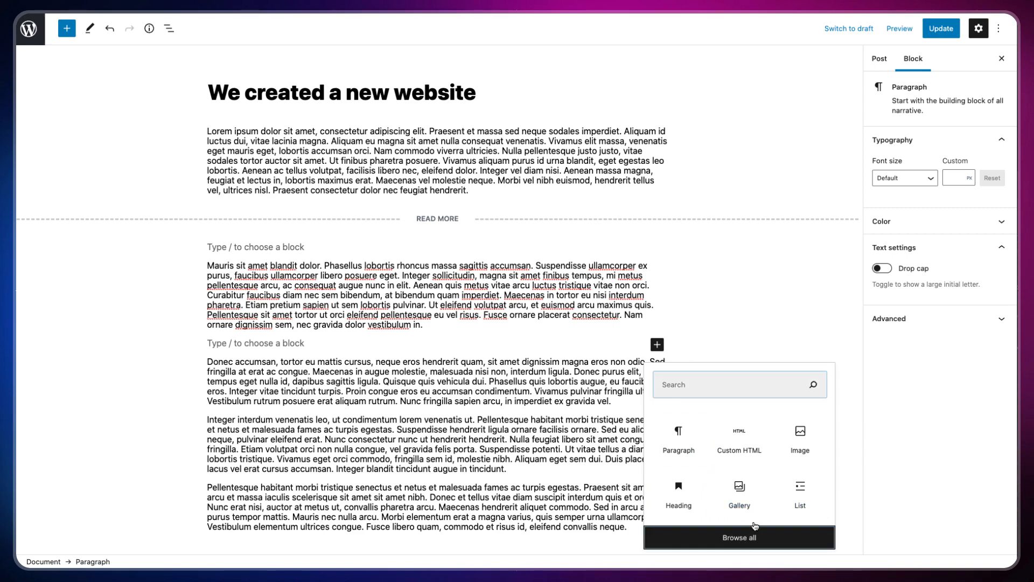
{"action": "scroll", "coordinate": [108, 216], "scroll_direction": "down", "scroll_amount": 2}
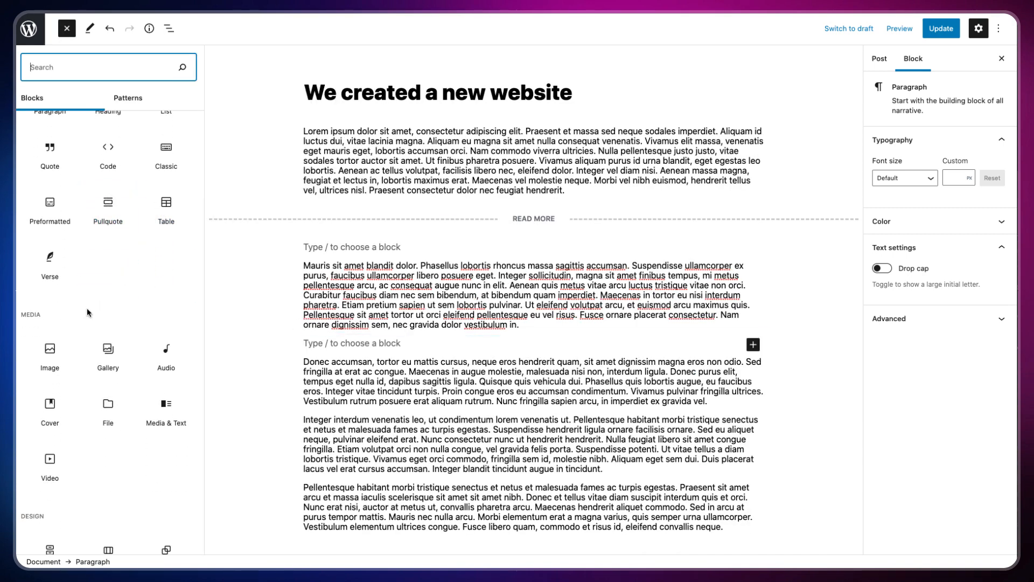
{"action": "scroll", "coordinate": [87, 308], "scroll_direction": "down", "scroll_amount": 5}
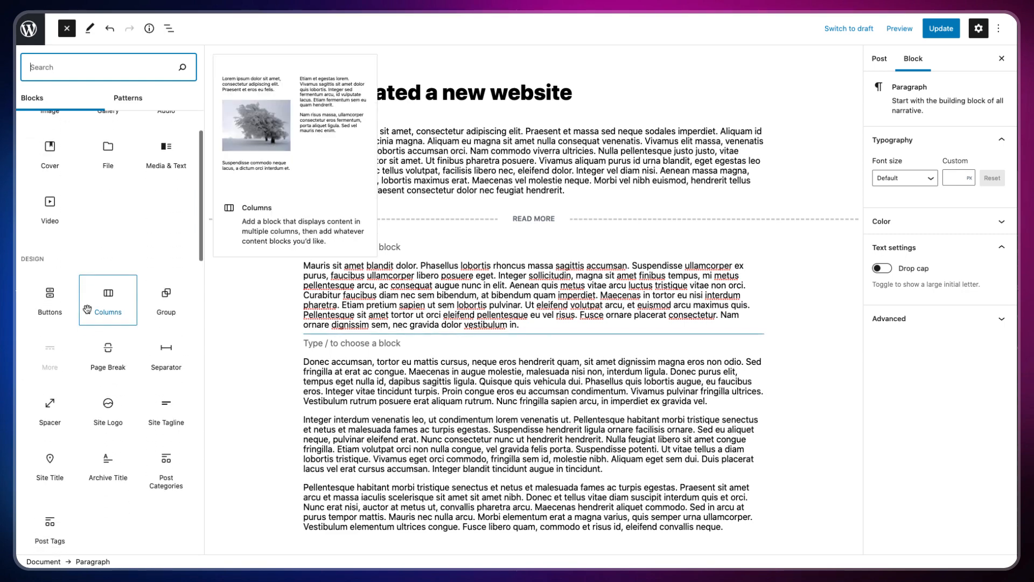
{"action": "scroll", "coordinate": [86, 308], "scroll_direction": "down", "scroll_amount": 1}
{"action": "scroll", "coordinate": [87, 309], "scroll_direction": "up", "scroll_amount": 4}
{"action": "scroll", "coordinate": [86, 308], "scroll_direction": "up", "scroll_amount": 4}
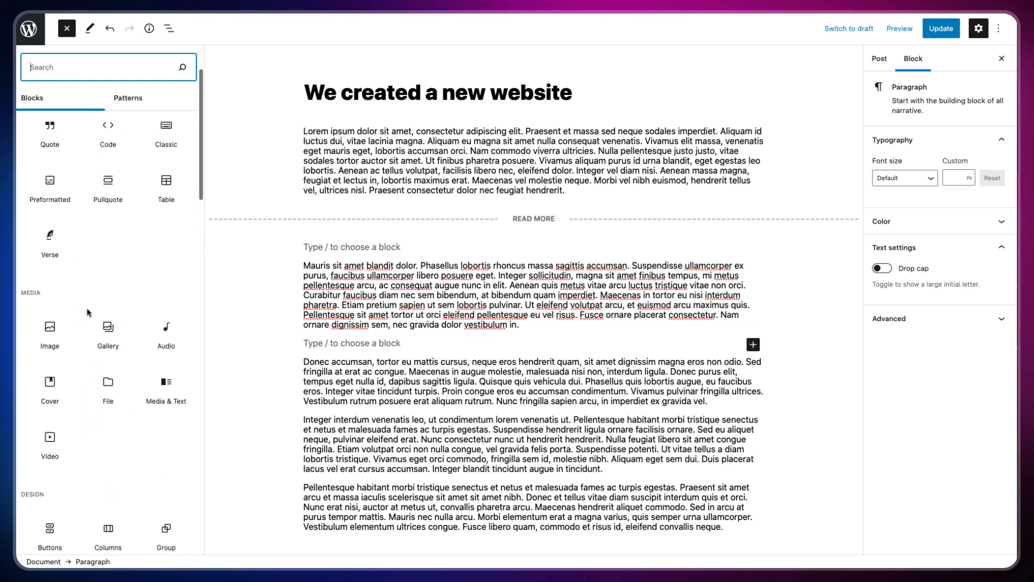
{"action": "mouse_move", "coordinate": [103, 246]}
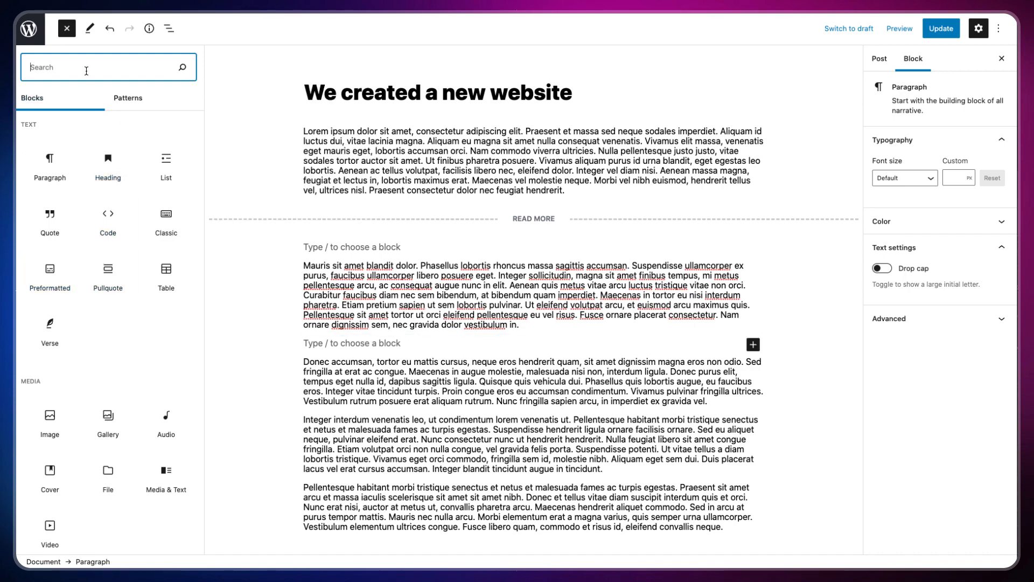
{"action": "type", "text": "image"}
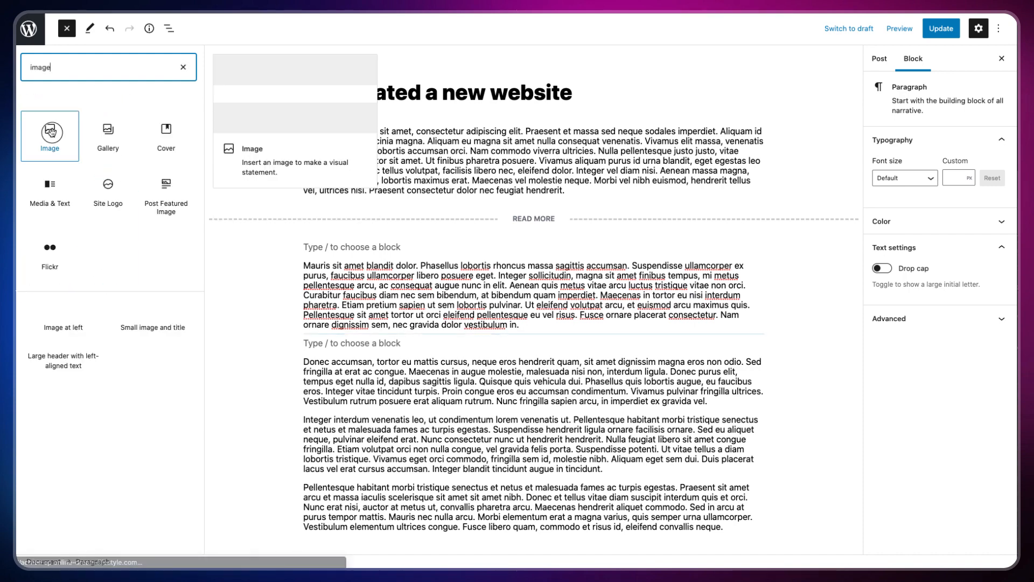
{"action": "left_click", "coordinate": [50, 133]}
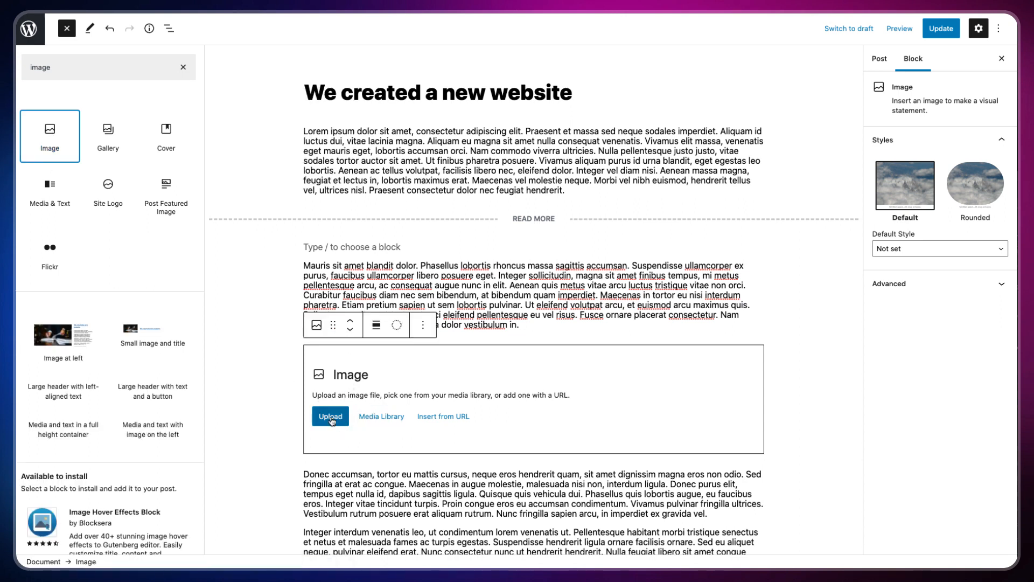
Step: Insert the skyscrapers photo from the Media Library into the Image block
{"action": "left_click", "coordinate": [381, 417]}
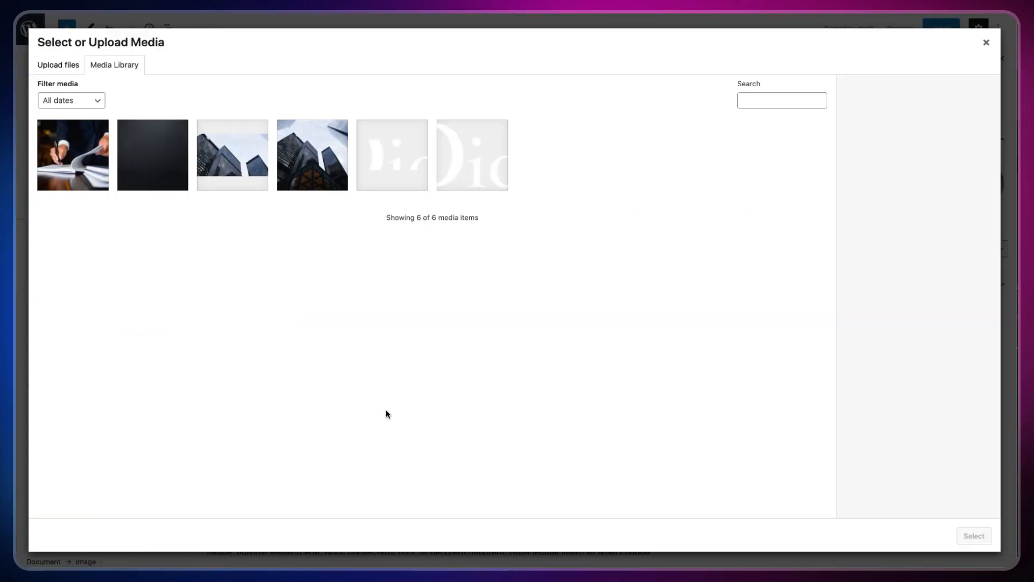
{"action": "left_click", "coordinate": [79, 163]}
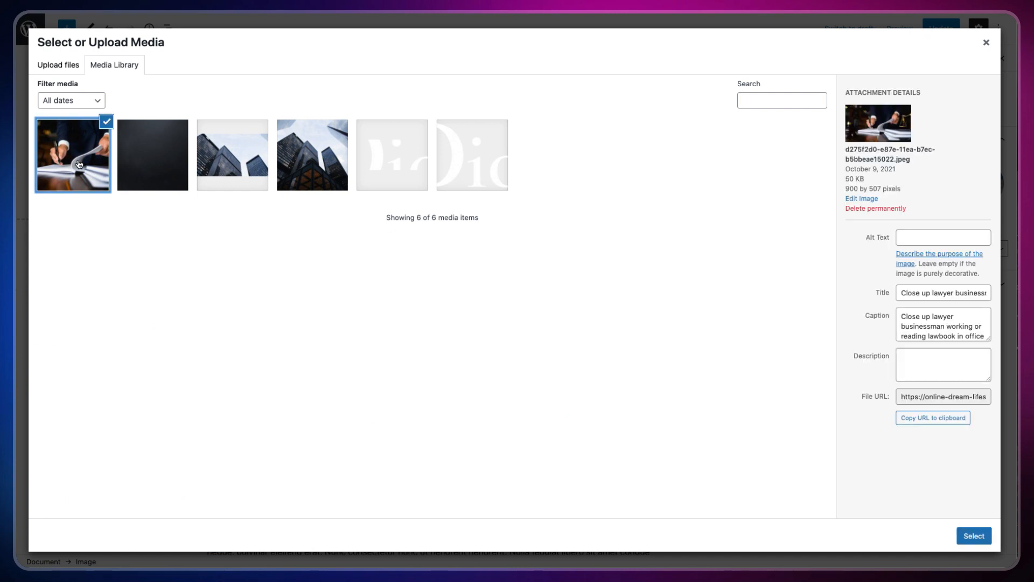
{"action": "left_click", "coordinate": [312, 162]}
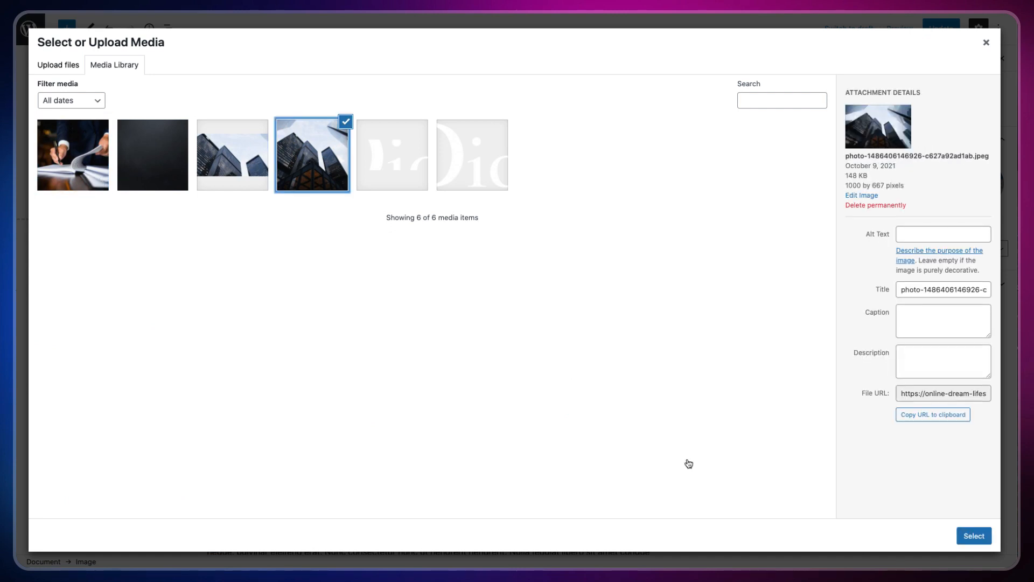
{"action": "left_click", "coordinate": [964, 537]}
Step: Update the post and view it on the live site
{"action": "scroll", "coordinate": [368, 243], "scroll_direction": "up", "scroll_amount": 5}
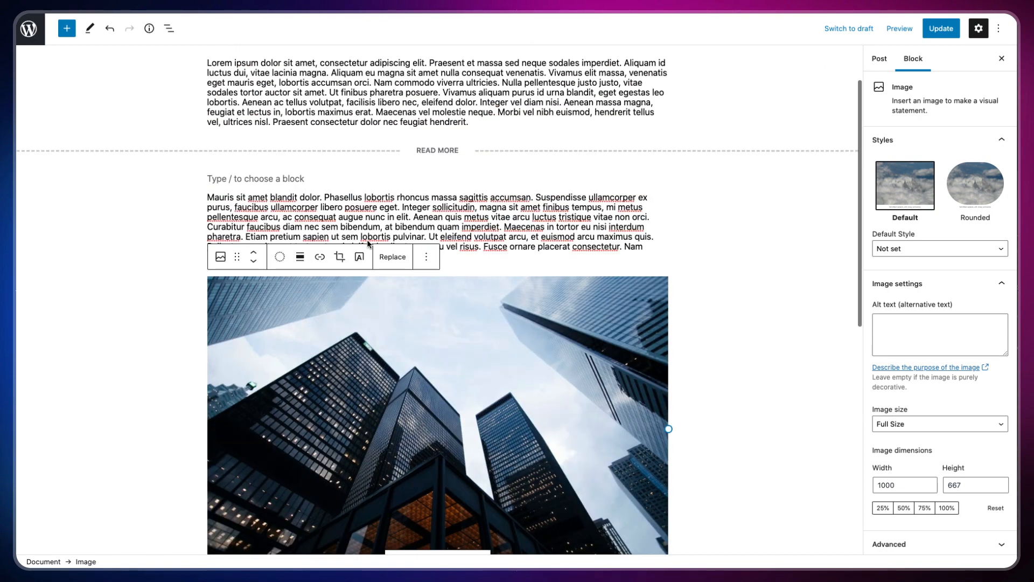
{"action": "left_click", "coordinate": [926, 27]}
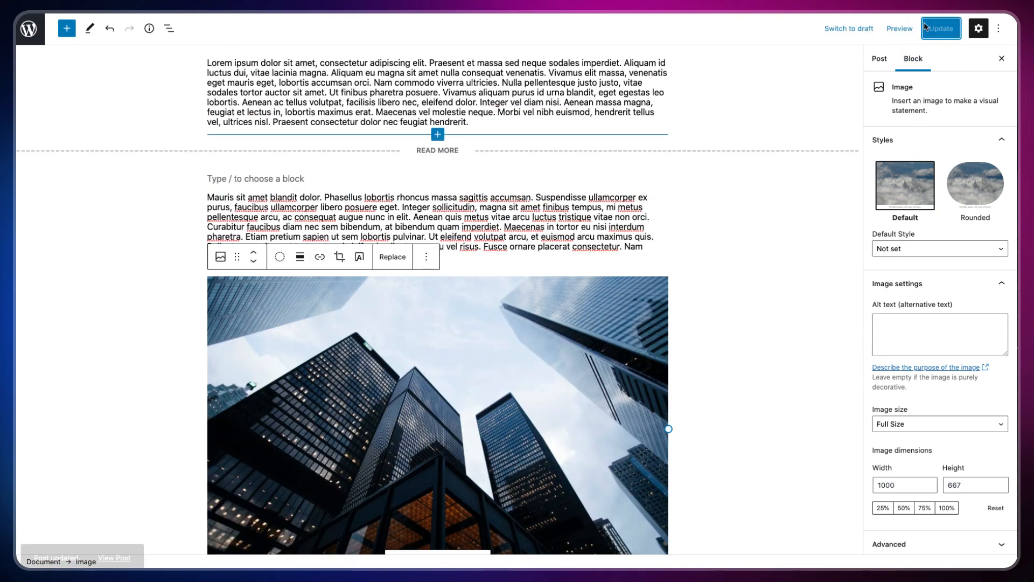
{"action": "left_click", "coordinate": [123, 535]}
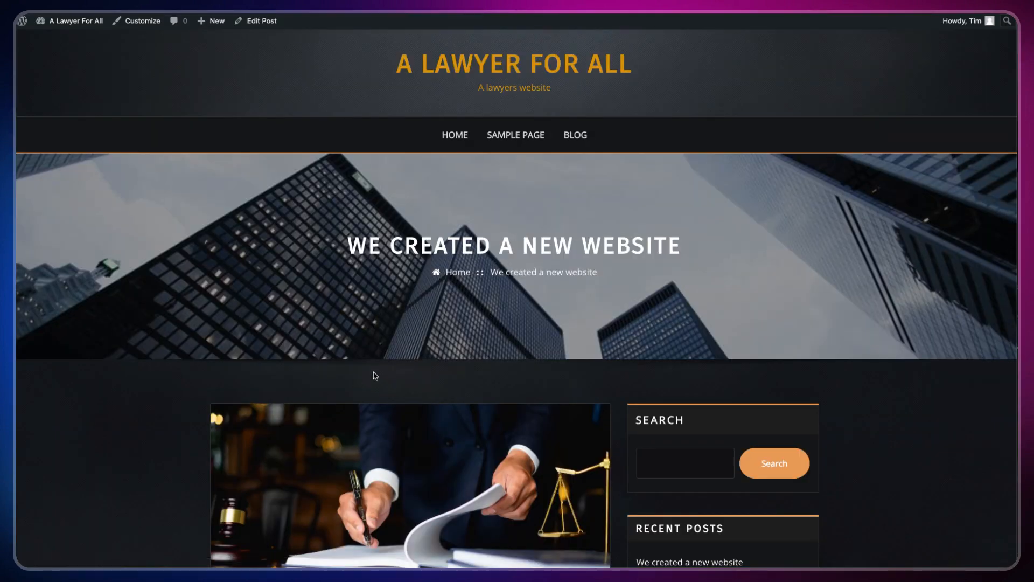
Step: Scroll through the live post to check the skyscraper photo between its paragraphs
{"action": "scroll", "coordinate": [375, 373], "scroll_direction": "down", "scroll_amount": 8}
{"action": "scroll", "coordinate": [374, 372], "scroll_direction": "down", "scroll_amount": 8}
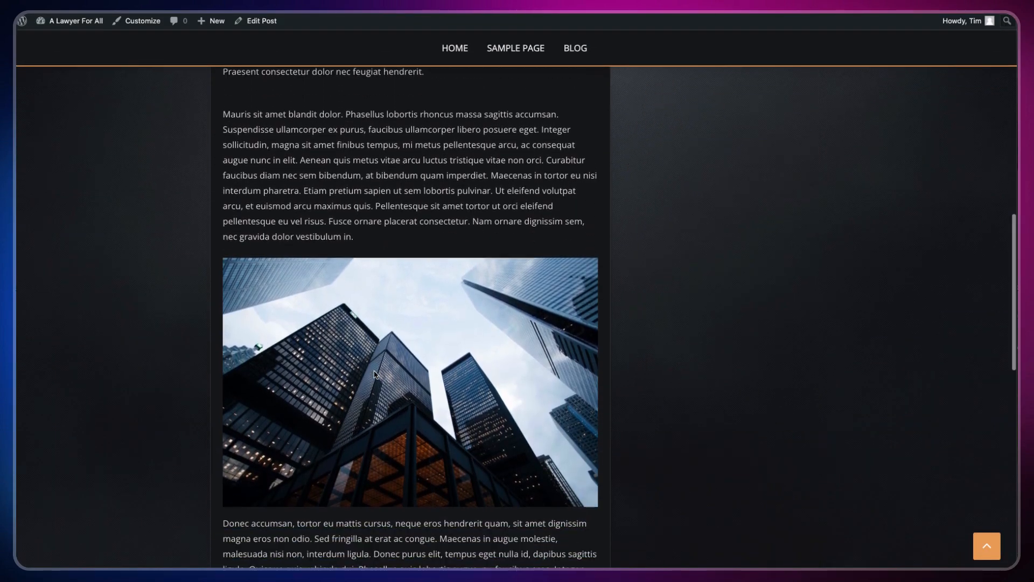
{"action": "scroll", "coordinate": [376, 373], "scroll_direction": "down", "scroll_amount": 5}
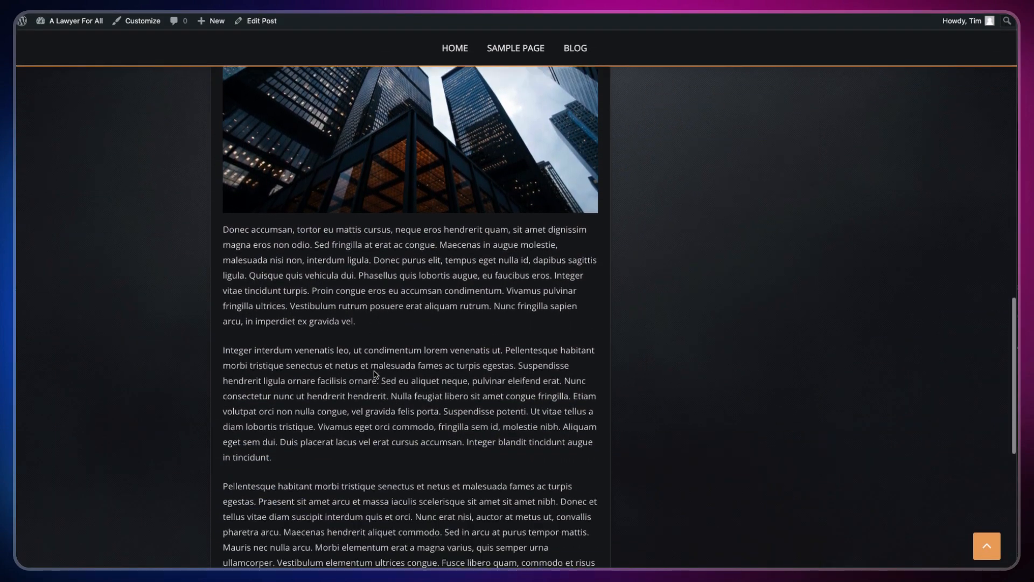
{"action": "scroll", "coordinate": [375, 371], "scroll_direction": "up", "scroll_amount": 20}
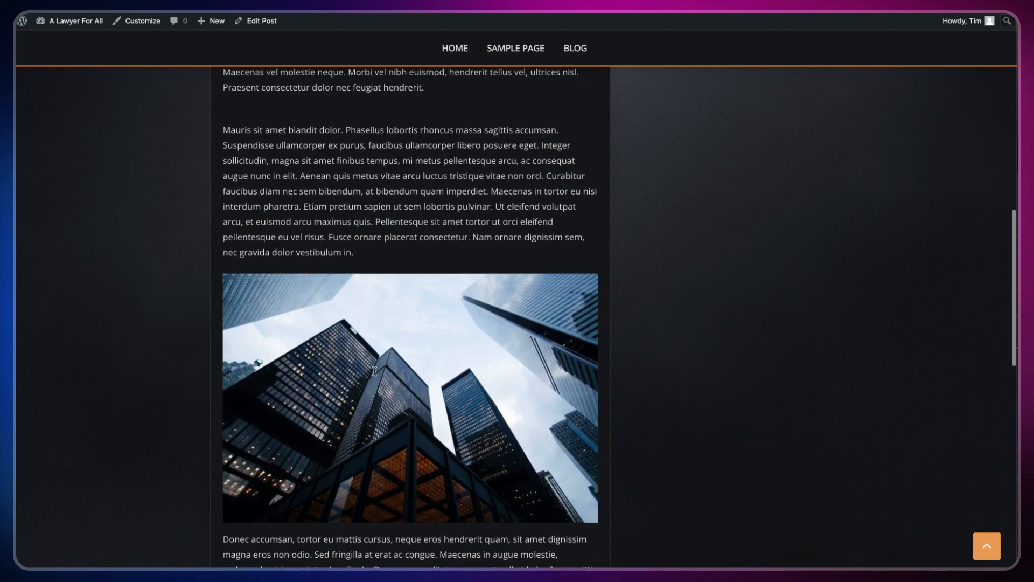
{"action": "scroll", "coordinate": [559, 303], "scroll_direction": "up", "scroll_amount": 1}
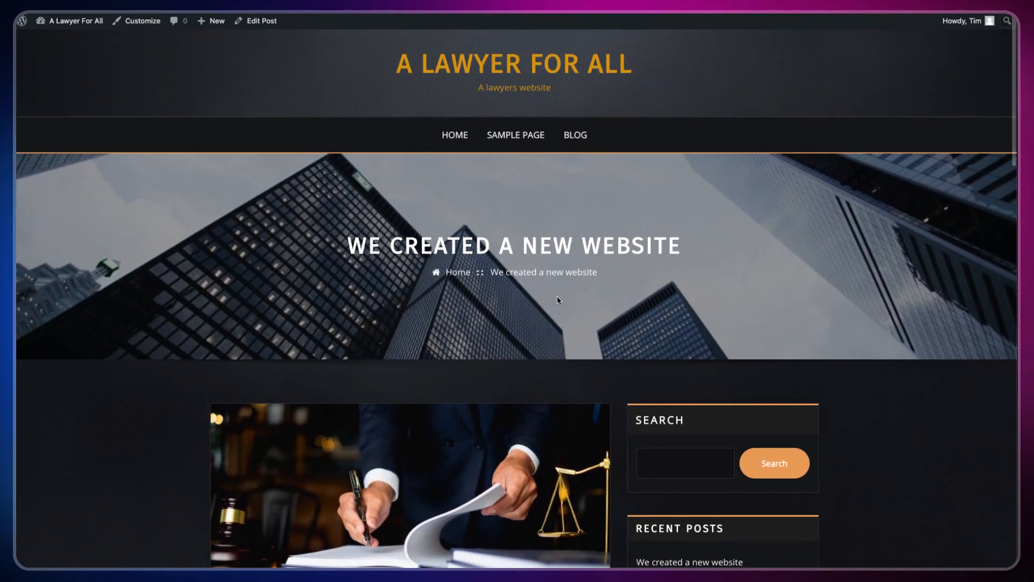
{"action": "scroll", "coordinate": [511, 253], "scroll_direction": "down", "scroll_amount": 5}
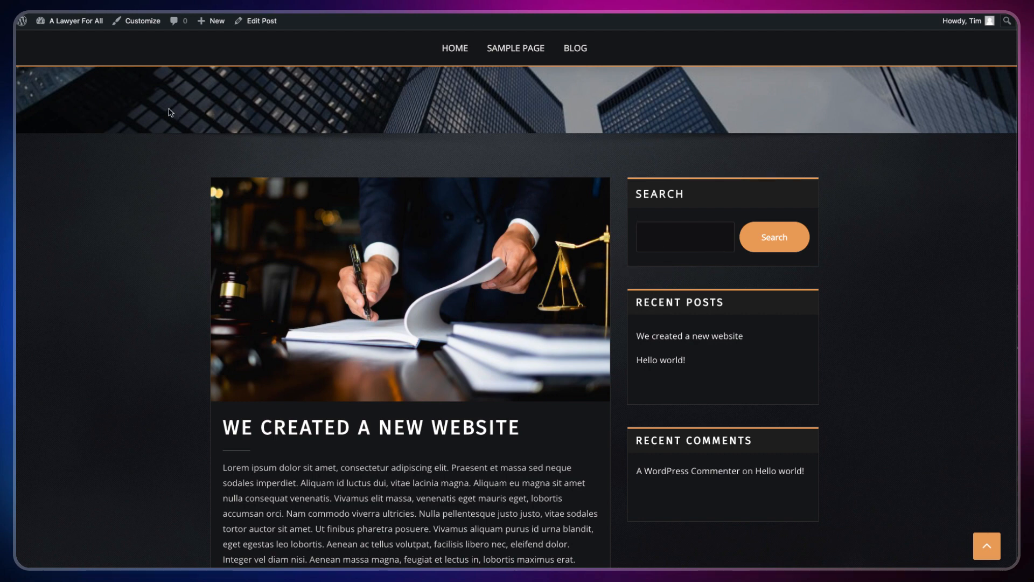
Step: Open the Widgets editor from the site-name dropdown in the admin bar
{"action": "mouse_move", "coordinate": [68, 21]}
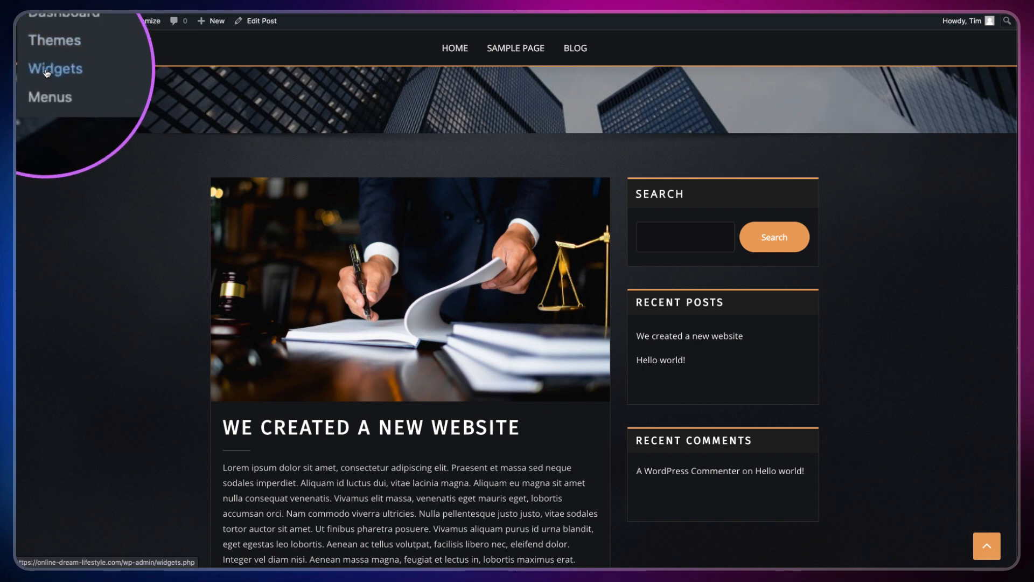
{"action": "left_click", "coordinate": [48, 68]}
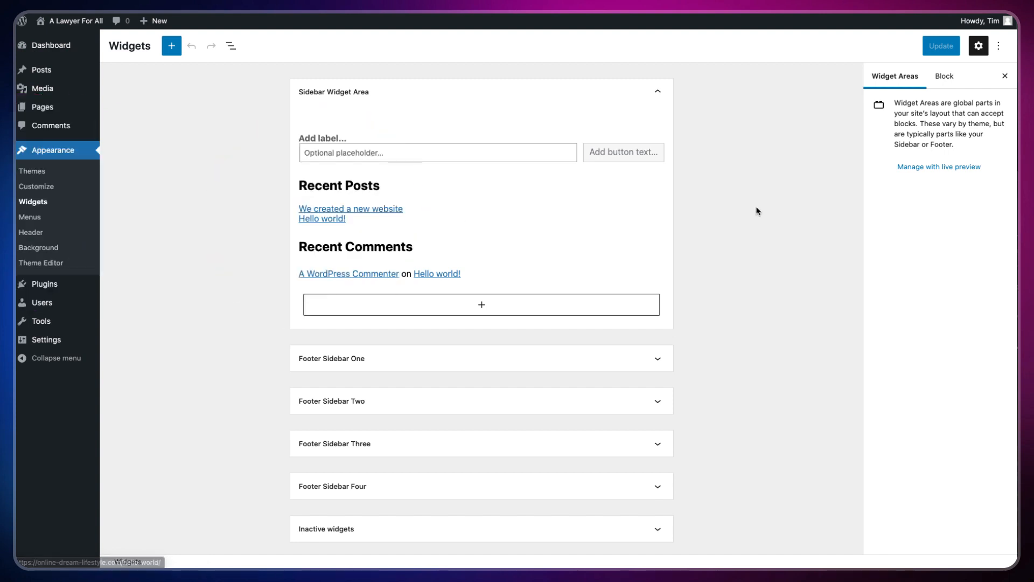
{"action": "left_click", "coordinate": [760, 269]}
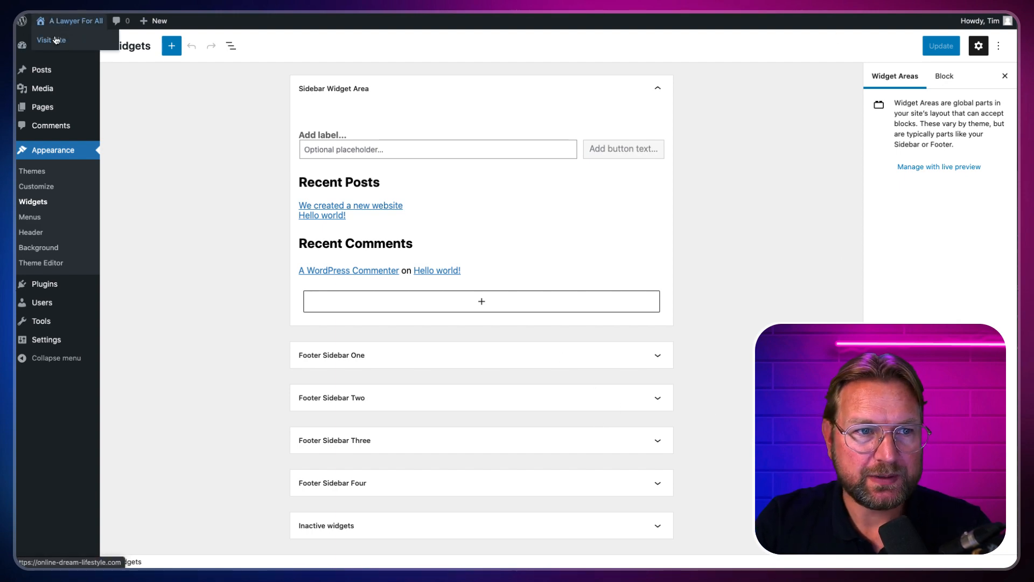
{"action": "left_click", "coordinate": [56, 37]}
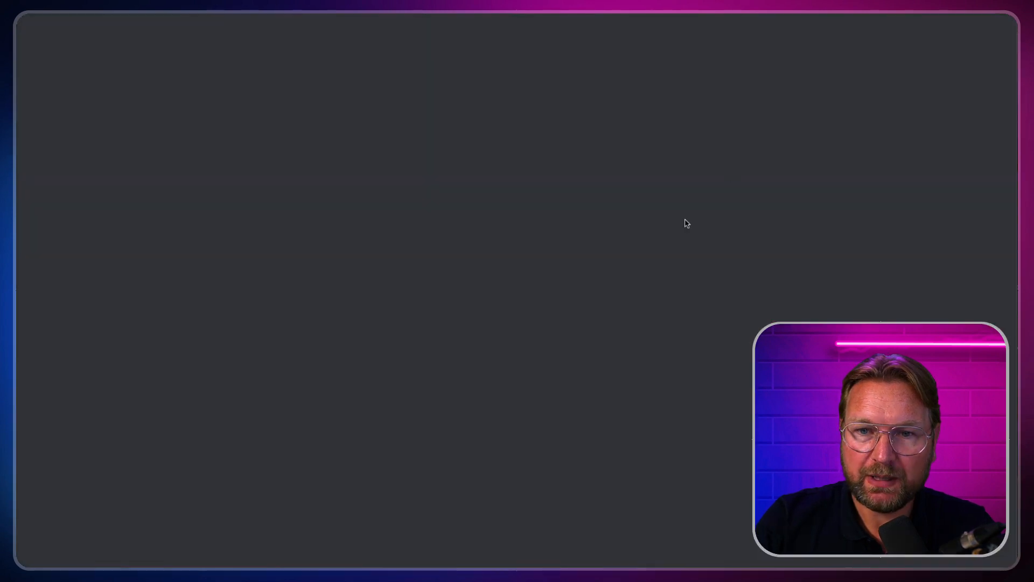
{"action": "scroll", "coordinate": [672, 132], "scroll_direction": "down", "scroll_amount": 5}
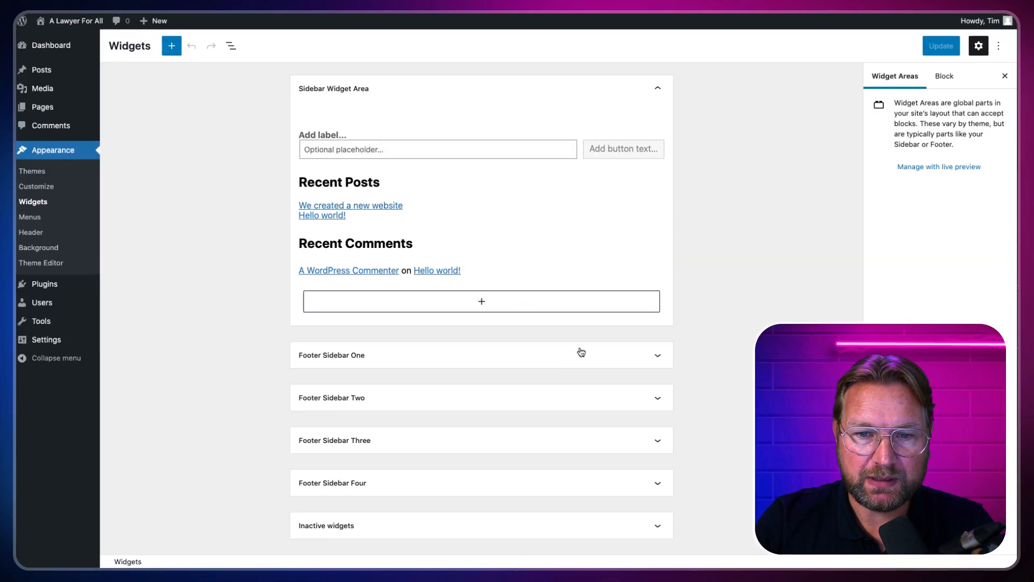
{"action": "left_click", "coordinate": [587, 354]}
{"action": "left_click", "coordinate": [587, 360]}
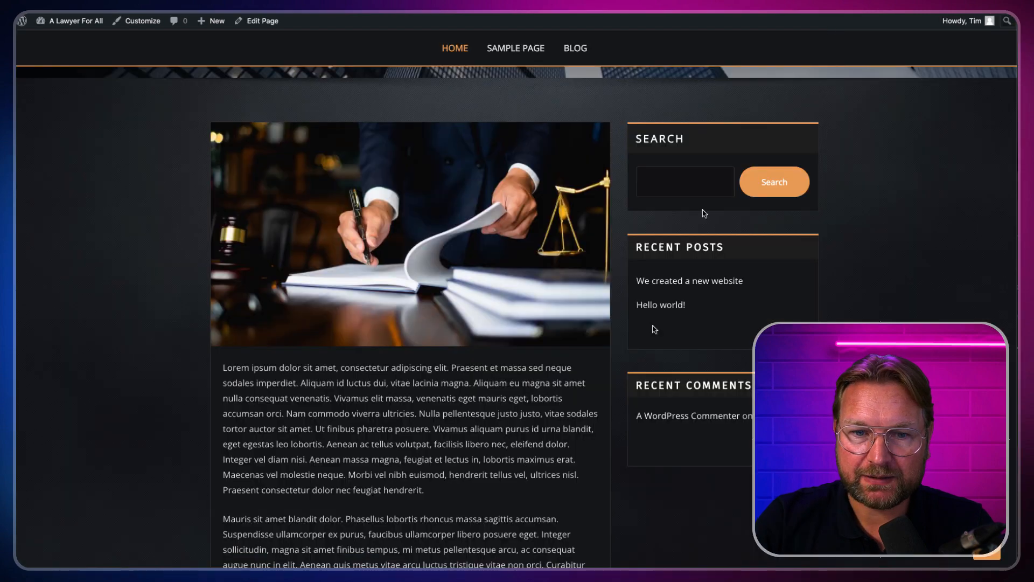
{"action": "scroll", "coordinate": [651, 327], "scroll_direction": "down", "scroll_amount": 10}
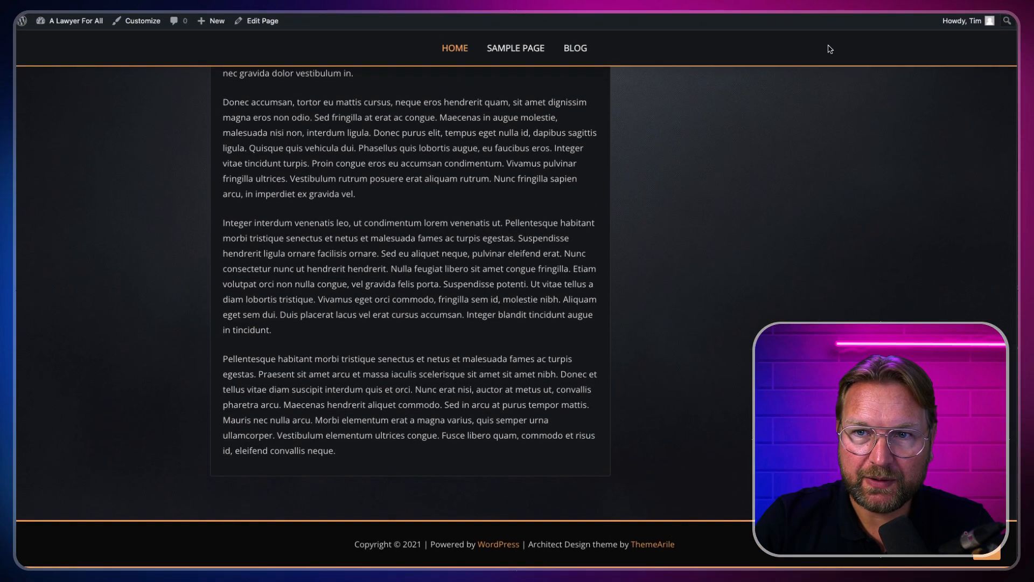
{"action": "scroll", "coordinate": [830, 49], "scroll_direction": "up", "scroll_amount": 10}
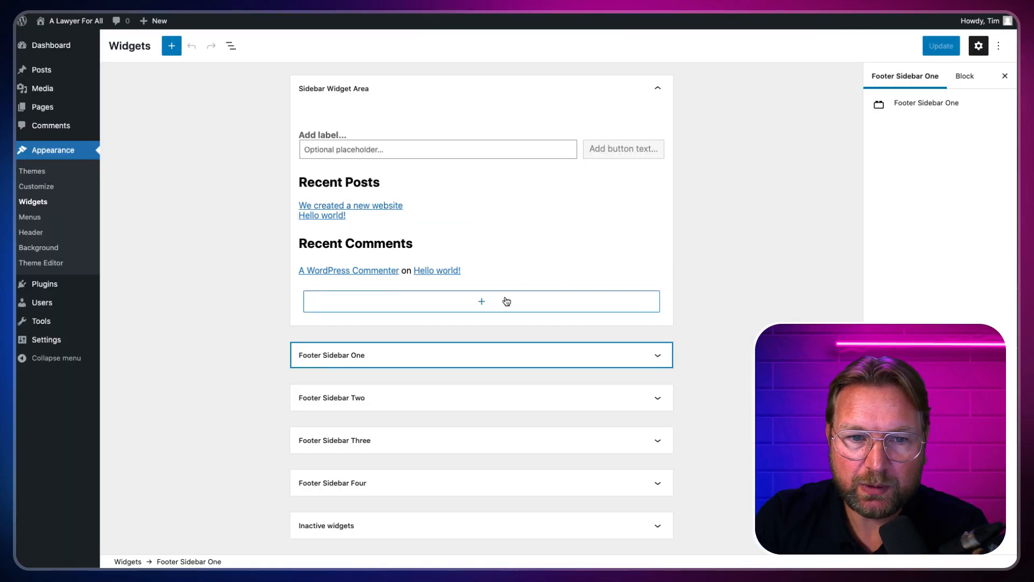
Step: Remove the Recent Comments heading and the Latest Comments list from the sidebar
{"action": "left_click", "coordinate": [487, 246]}
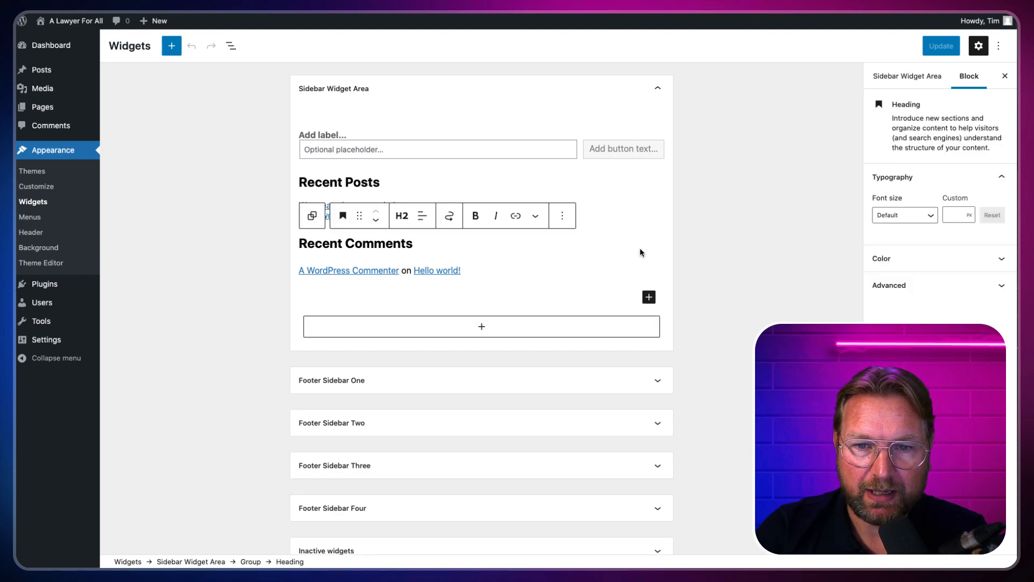
{"action": "left_click", "coordinate": [564, 217]}
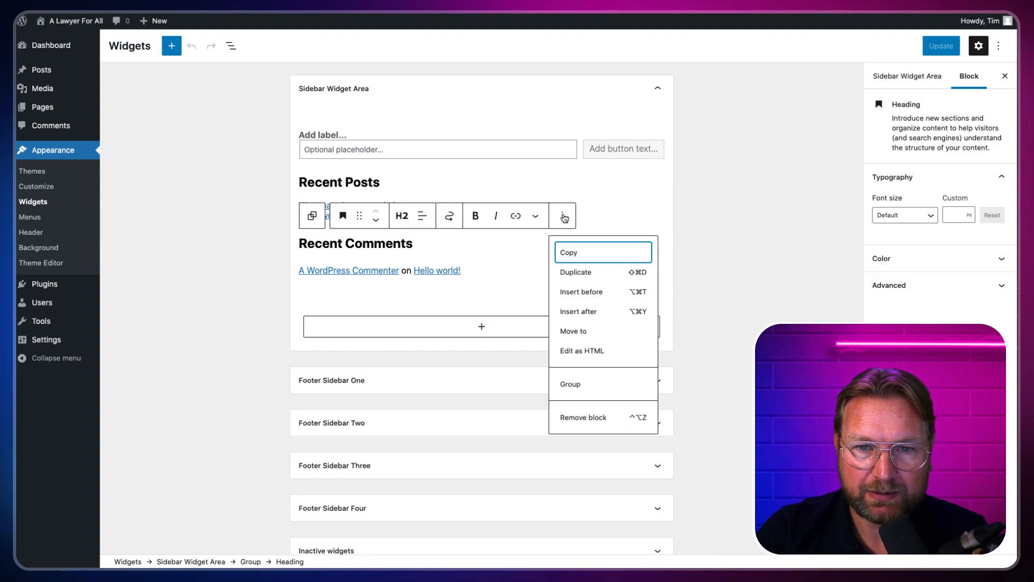
{"action": "left_click", "coordinate": [585, 420]}
{"action": "left_click", "coordinate": [505, 246]}
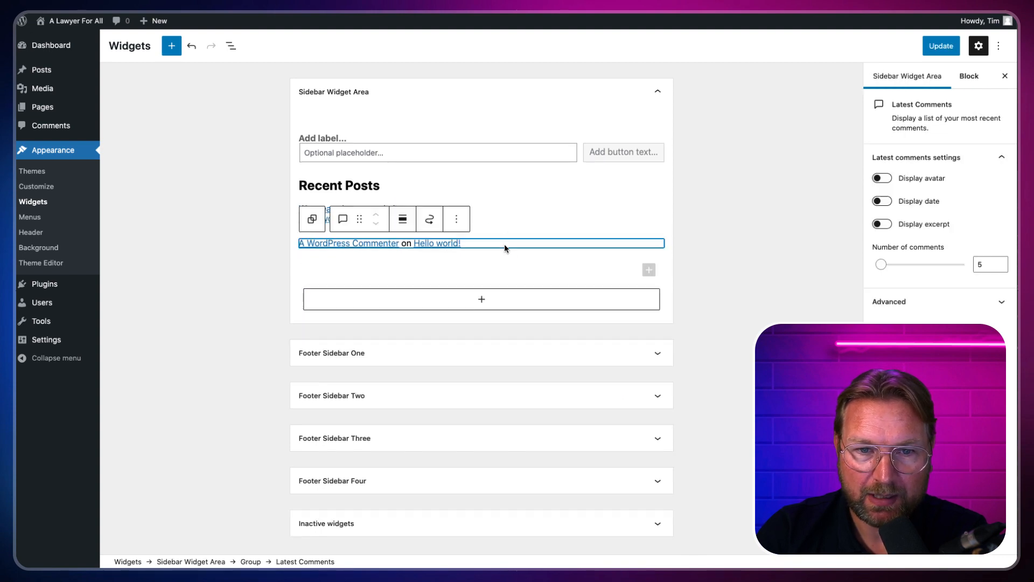
{"action": "left_click", "coordinate": [457, 219]}
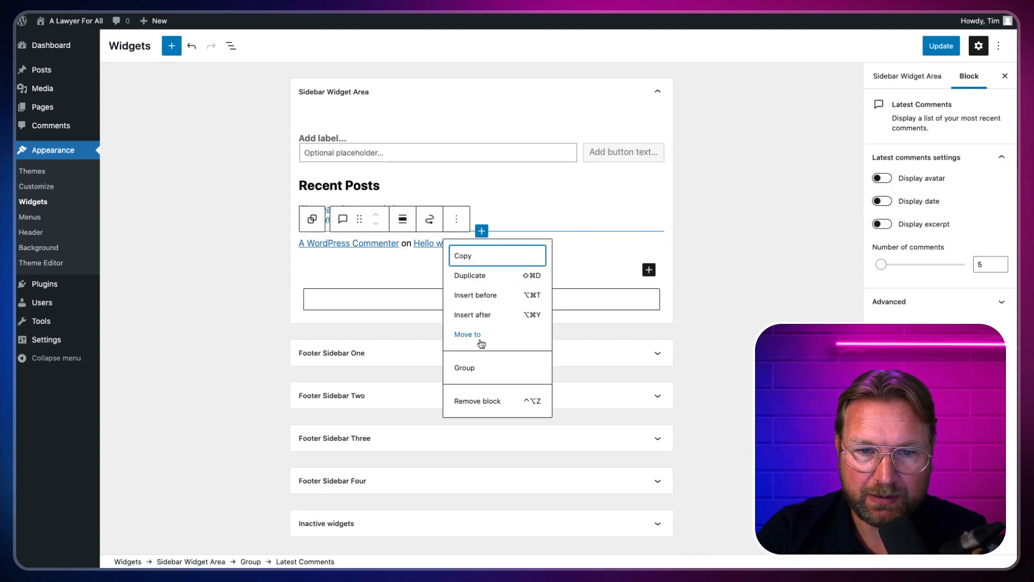
{"action": "left_click", "coordinate": [469, 399]}
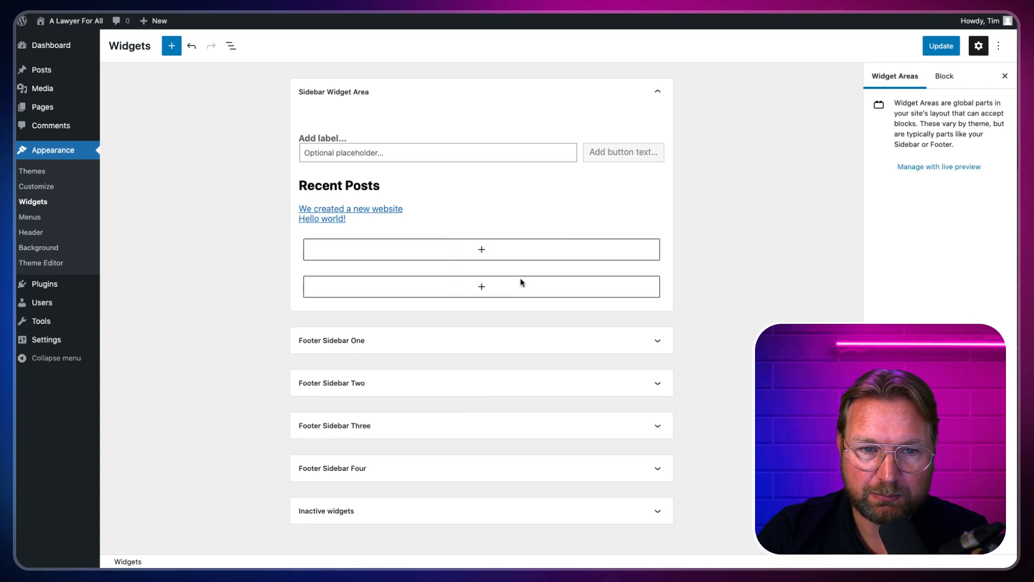
Step: Remove the Latest Posts list under Recent Posts and save the sidebar widgets
{"action": "left_click", "coordinate": [417, 210]}
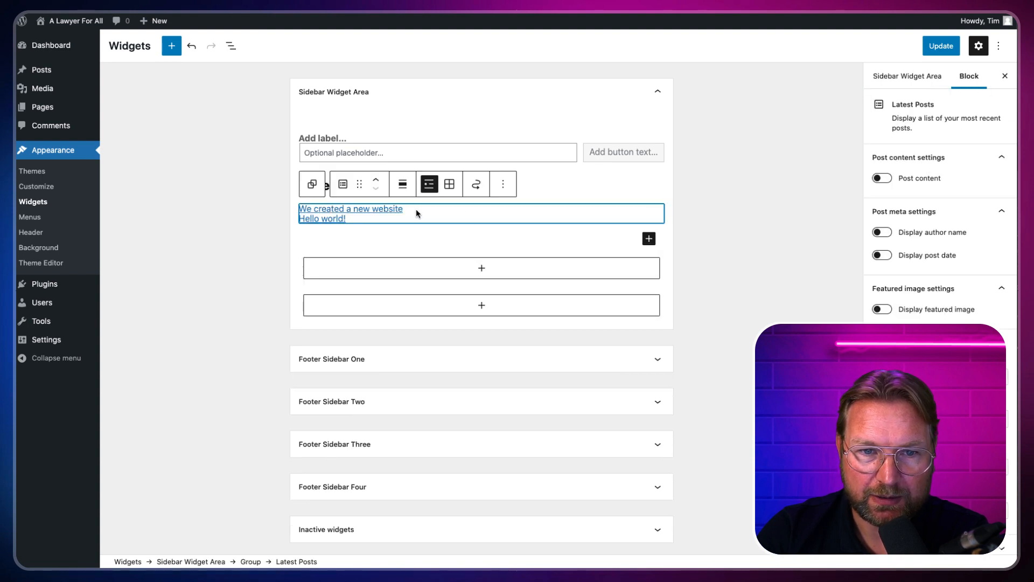
{"action": "left_click", "coordinate": [507, 188]}
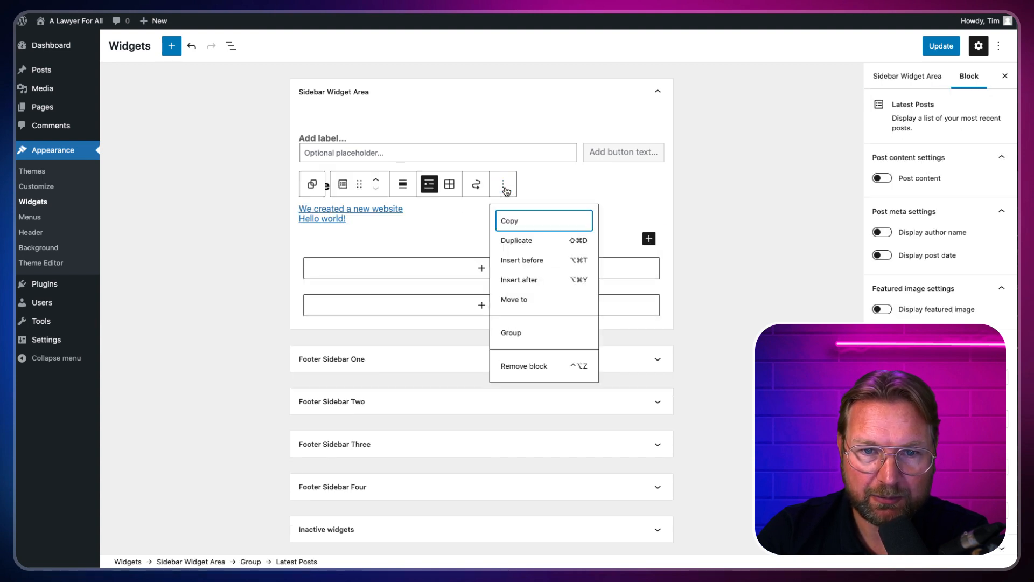
{"action": "left_click", "coordinate": [521, 366]}
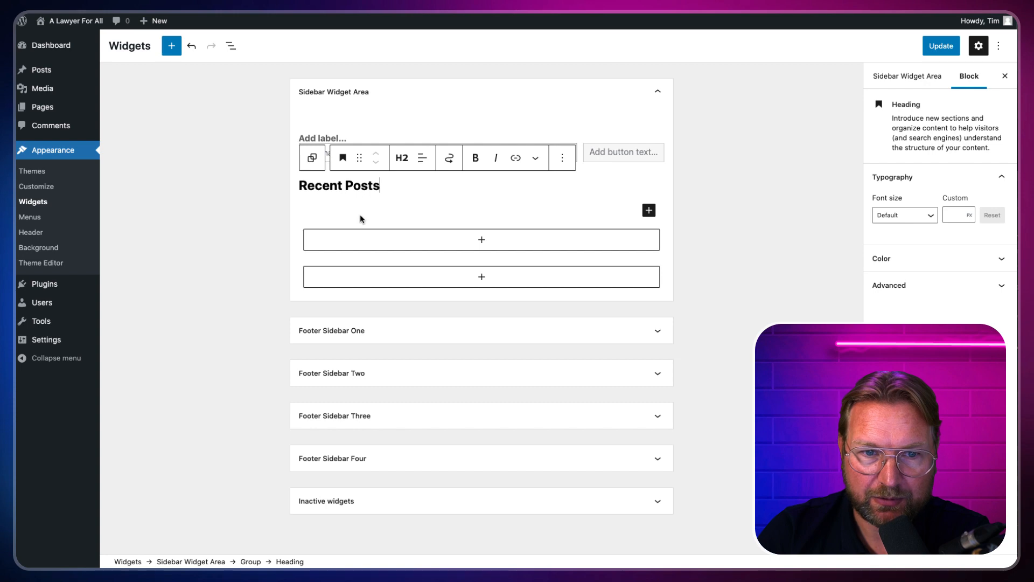
{"action": "left_click", "coordinate": [941, 46]}
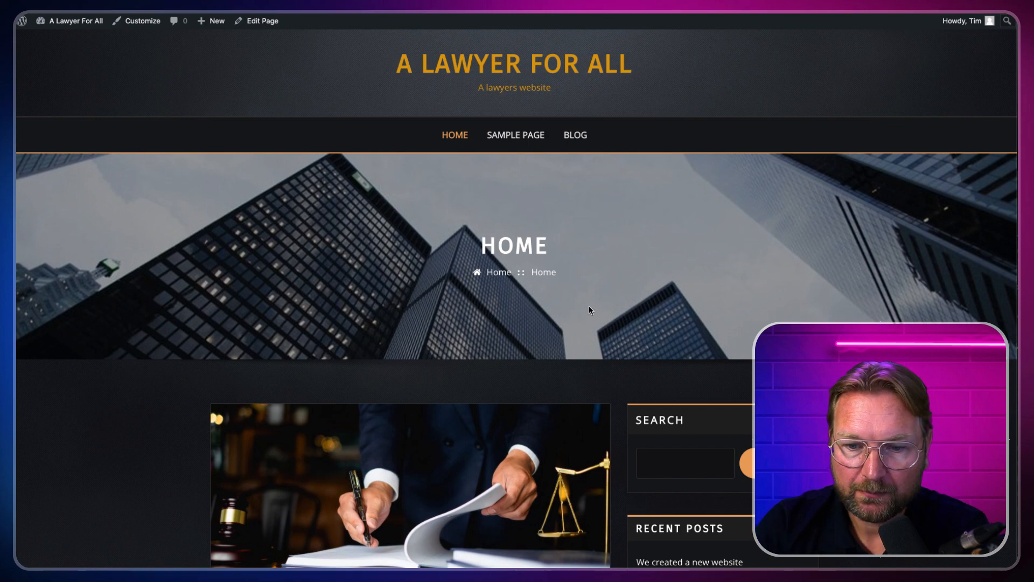
{"action": "scroll", "coordinate": [603, 267], "scroll_direction": "down", "scroll_amount": 4}
{"action": "scroll", "coordinate": [603, 268], "scroll_direction": "down", "scroll_amount": 2}
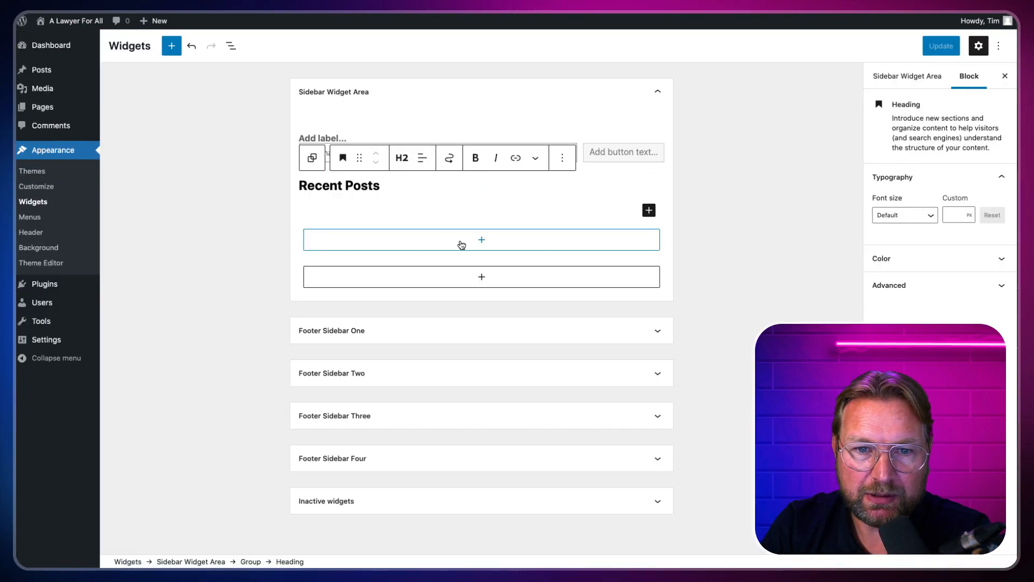
Step: Open the full block library for the empty group below Recent Posts and browse its blocks
{"action": "left_click", "coordinate": [473, 243]}
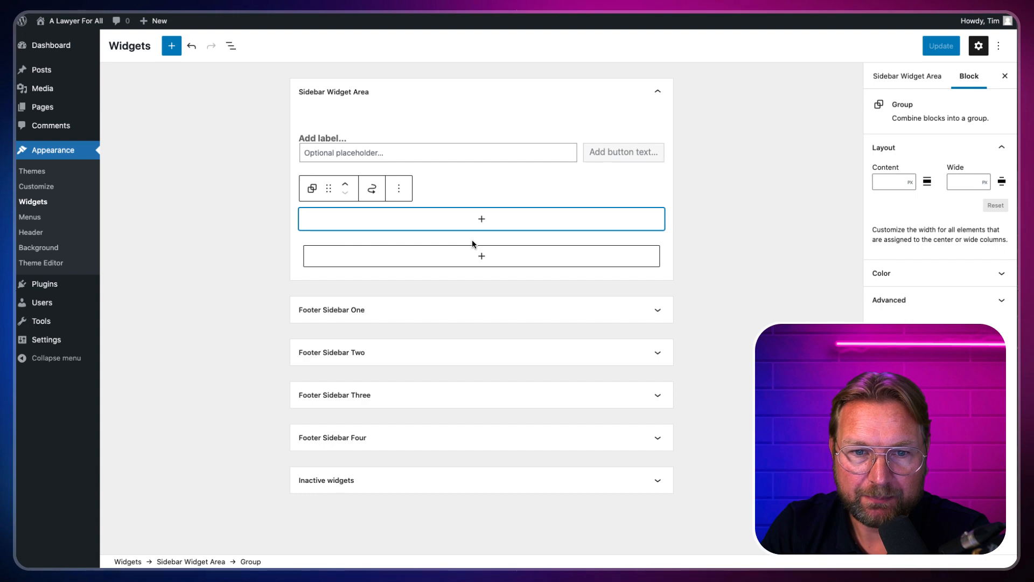
{"action": "left_click", "coordinate": [484, 220]}
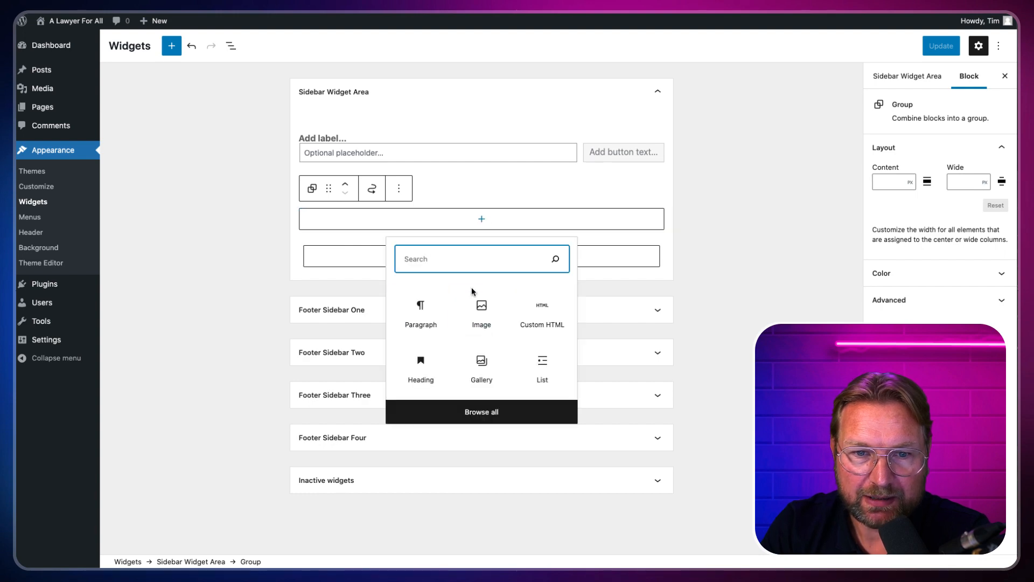
{"action": "left_click", "coordinate": [481, 412]}
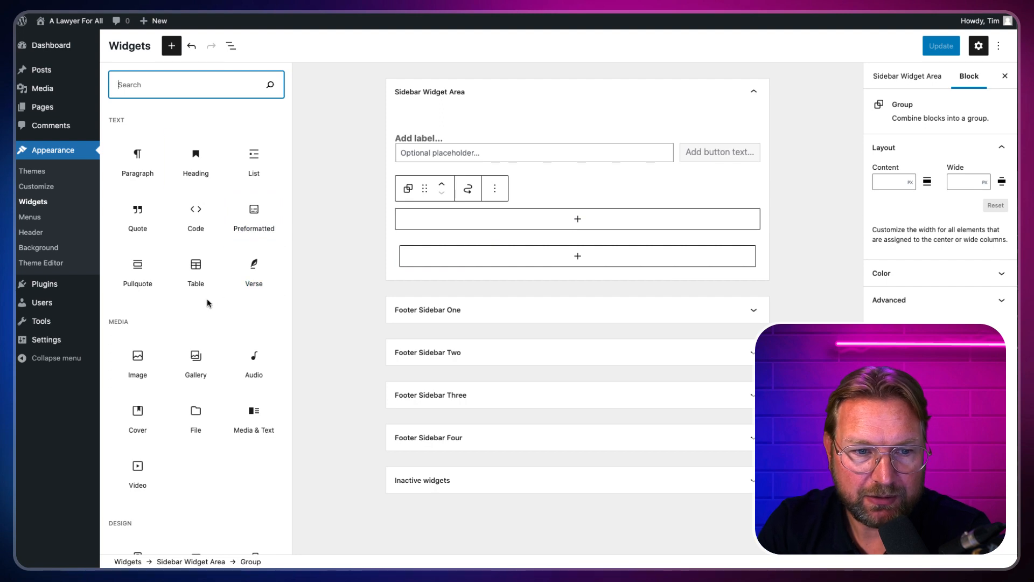
{"action": "scroll", "coordinate": [207, 298], "scroll_direction": "down", "scroll_amount": 4}
{"action": "scroll", "coordinate": [178, 291], "scroll_direction": "down", "scroll_amount": 4}
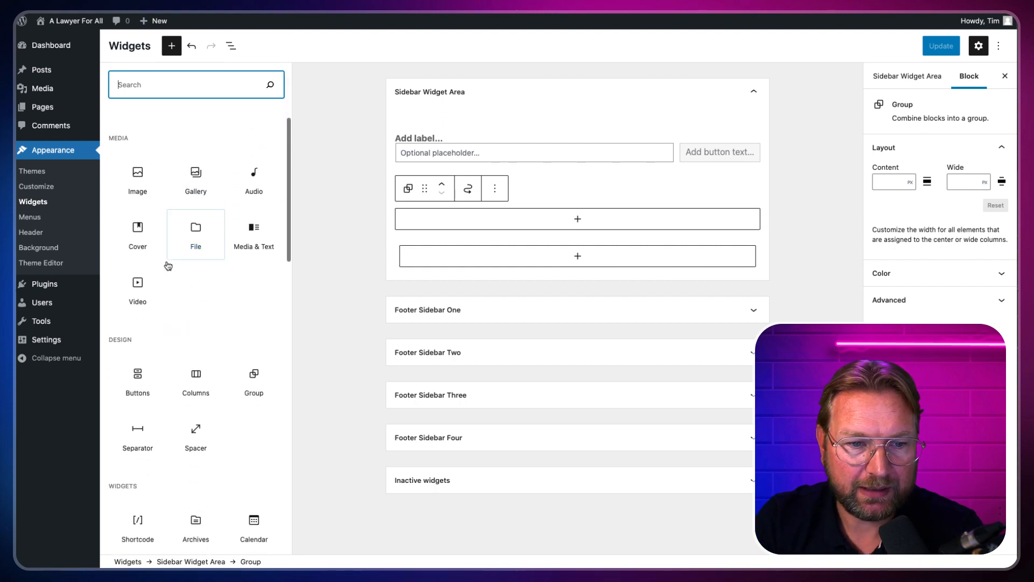
{"action": "scroll", "coordinate": [241, 319], "scroll_direction": "down", "scroll_amount": 6}
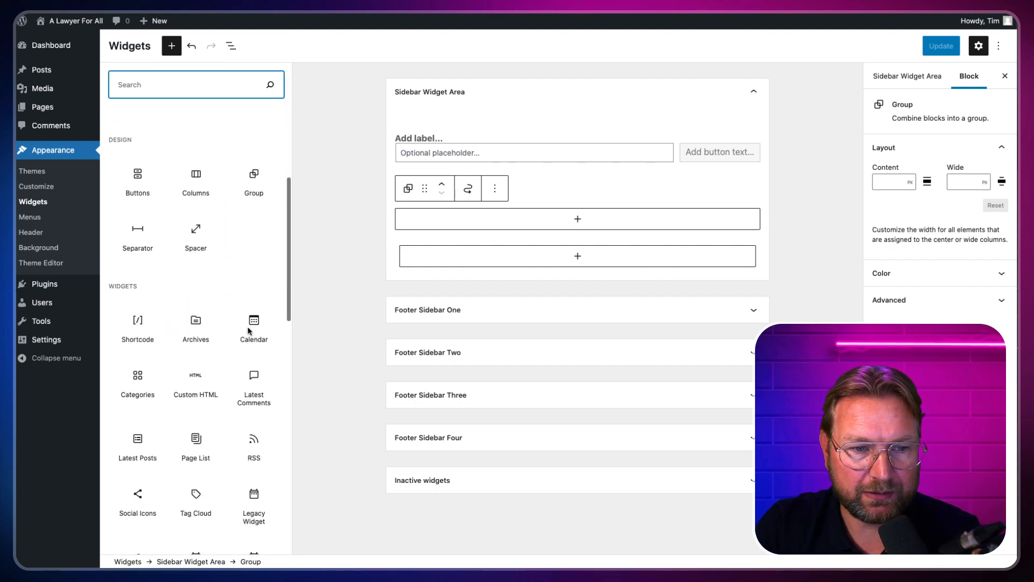
{"action": "scroll", "coordinate": [195, 363], "scroll_direction": "down", "scroll_amount": 3}
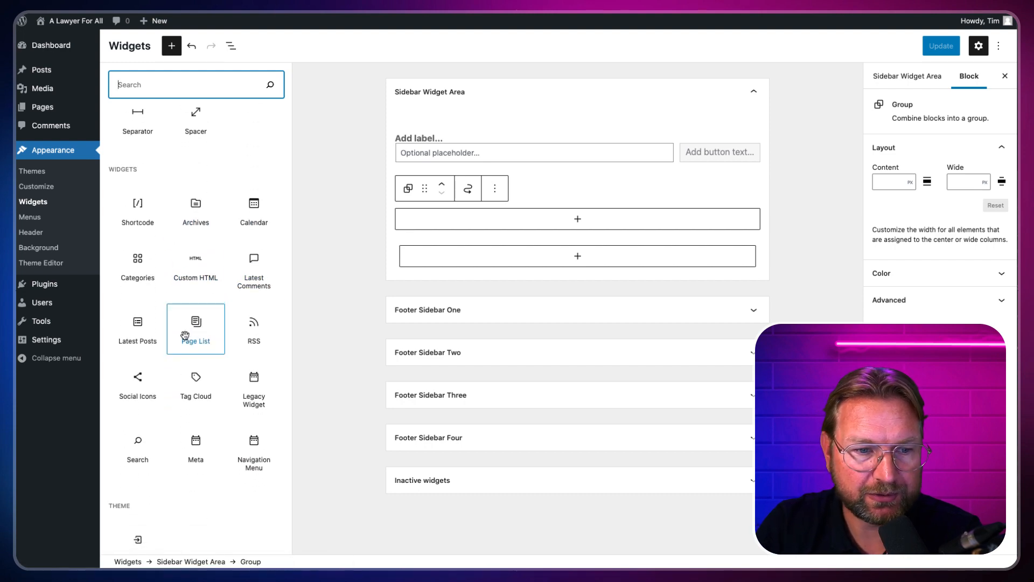
{"action": "scroll", "coordinate": [188, 329], "scroll_direction": "down", "scroll_amount": 4}
{"action": "scroll", "coordinate": [166, 351], "scroll_direction": "down", "scroll_amount": 9}
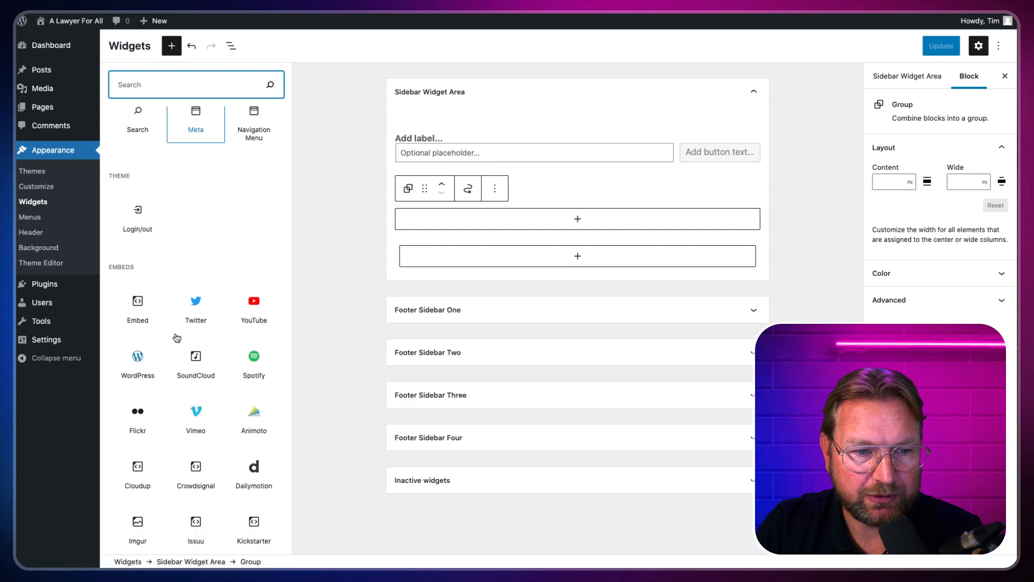
{"action": "scroll", "coordinate": [194, 286], "scroll_direction": "down", "scroll_amount": 11}
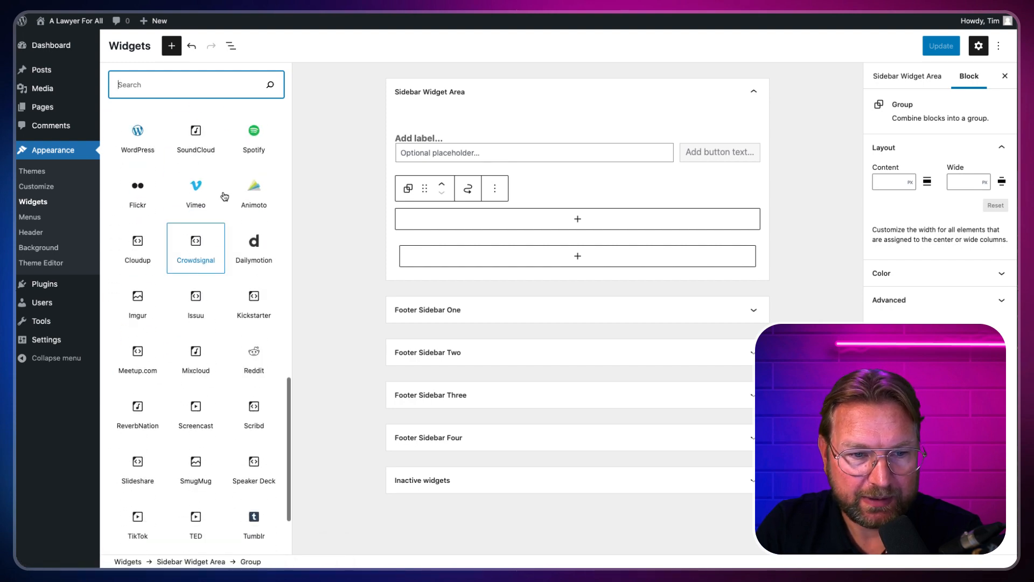
{"action": "scroll", "coordinate": [200, 298], "scroll_direction": "up", "scroll_amount": 20}
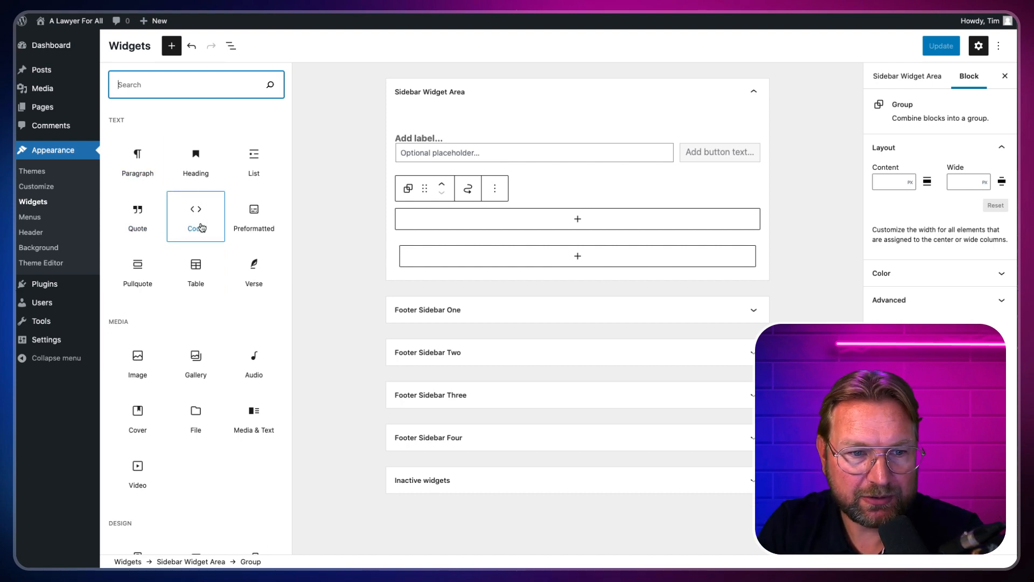
Step: Add an Image block with the skyscraper photo from the Media Library to the sidebar group, then save
{"action": "left_click", "coordinate": [134, 361]}
{"action": "left_click", "coordinate": [135, 363]}
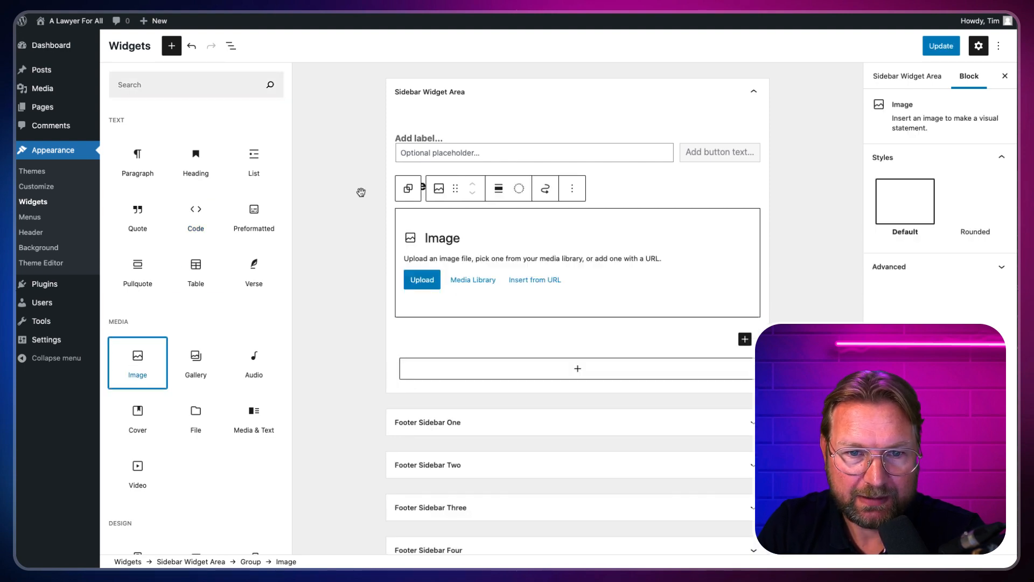
{"action": "left_click", "coordinate": [416, 281]}
{"action": "left_click", "coordinate": [423, 282]}
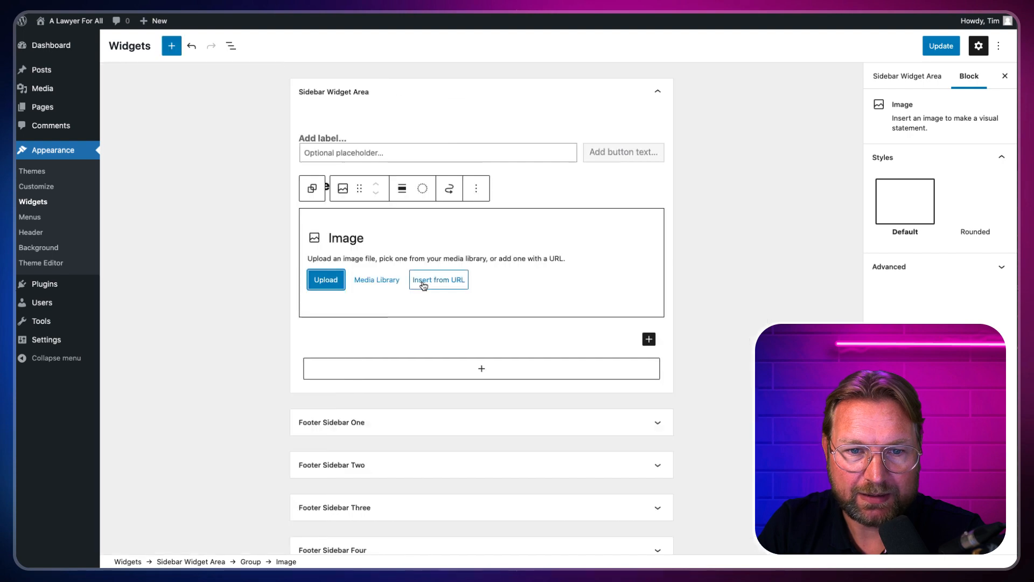
{"action": "left_click", "coordinate": [387, 280]}
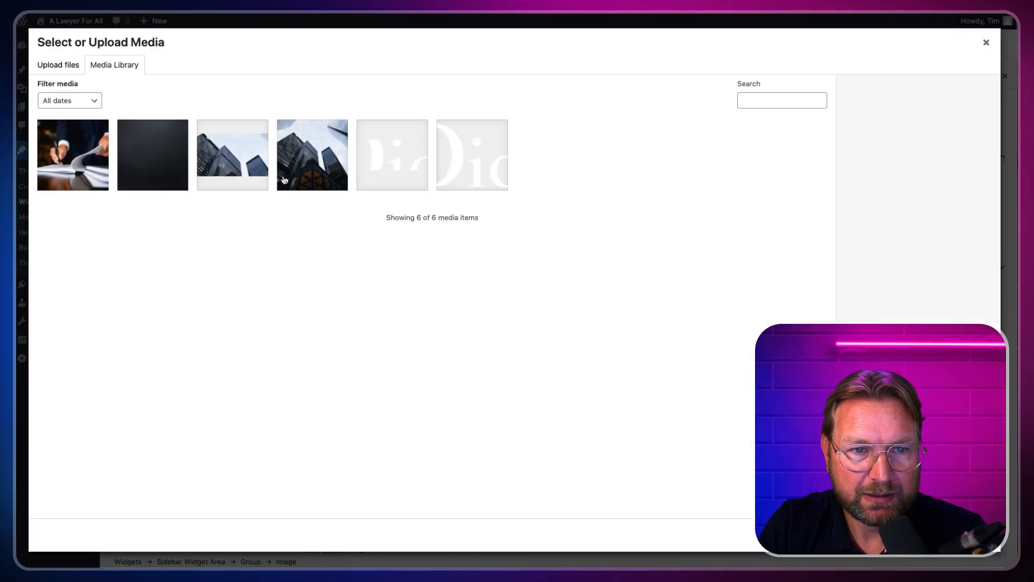
{"action": "left_click", "coordinate": [318, 167]}
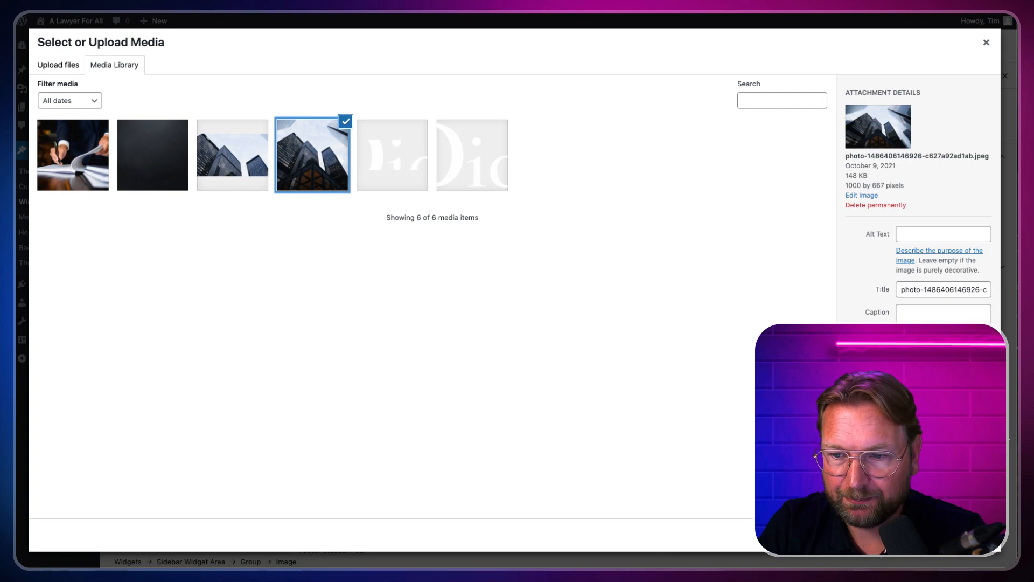
{"action": "left_click", "coordinate": [970, 535]}
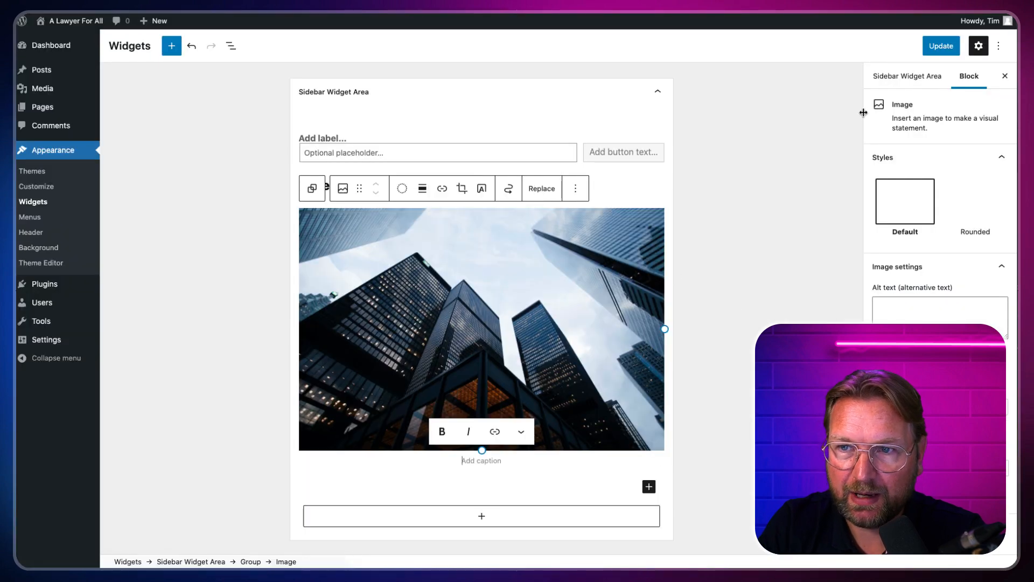
{"action": "left_click", "coordinate": [942, 46]}
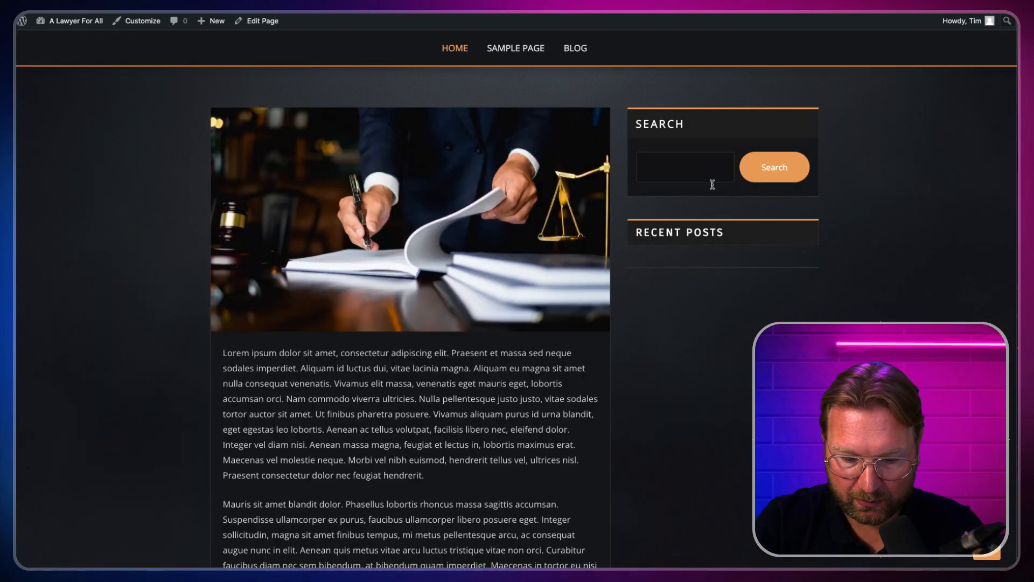
Step: Reload the live site and check the skyscraper photo beneath Recent Posts in the sidebar
{"action": "key", "text": "super+r"}
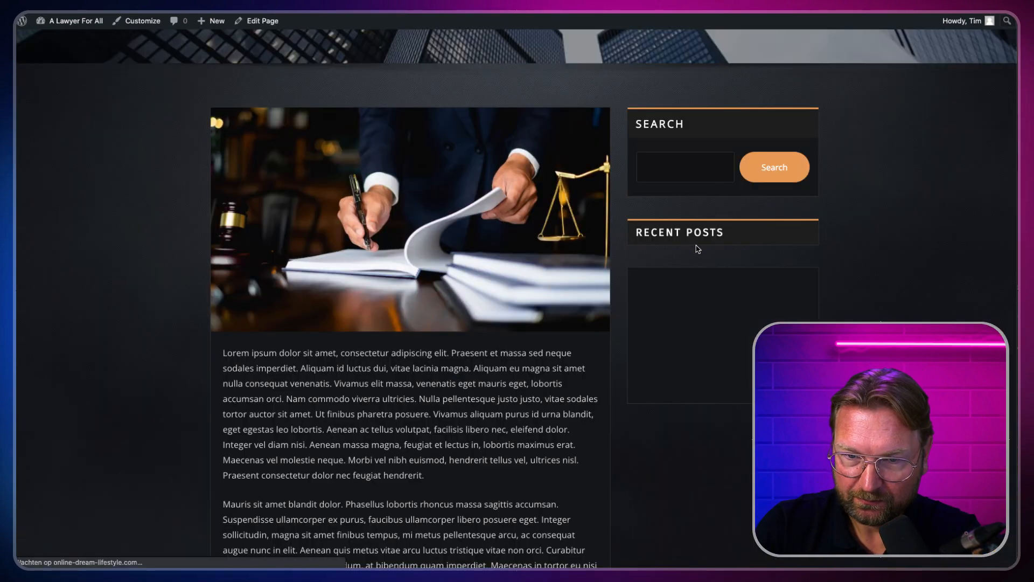
{"action": "scroll", "coordinate": [745, 270], "scroll_direction": "down", "scroll_amount": 3}
{"action": "scroll", "coordinate": [745, 269], "scroll_direction": "down", "scroll_amount": 1}
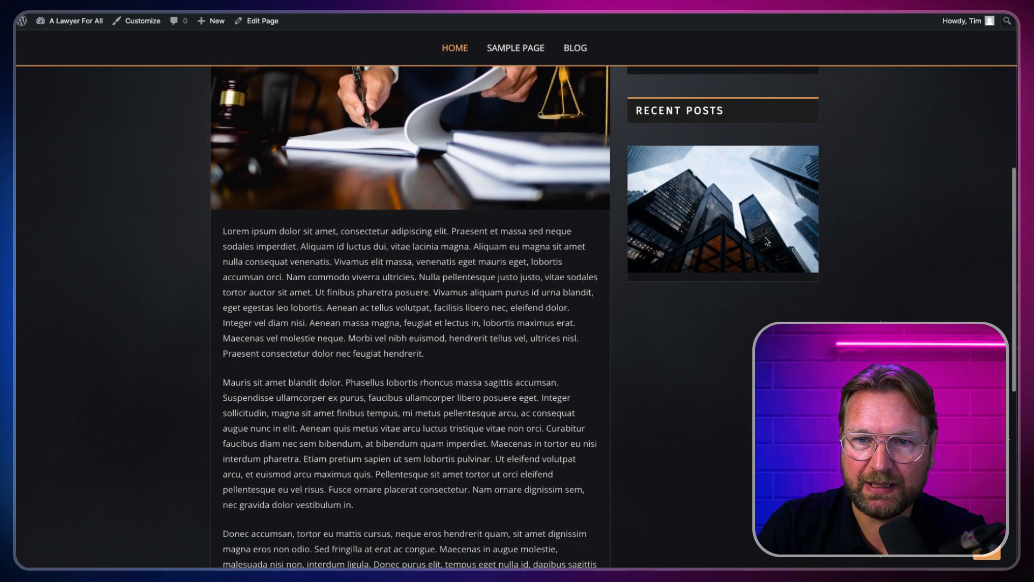
{"action": "scroll", "coordinate": [700, 192], "scroll_direction": "up", "scroll_amount": 3}
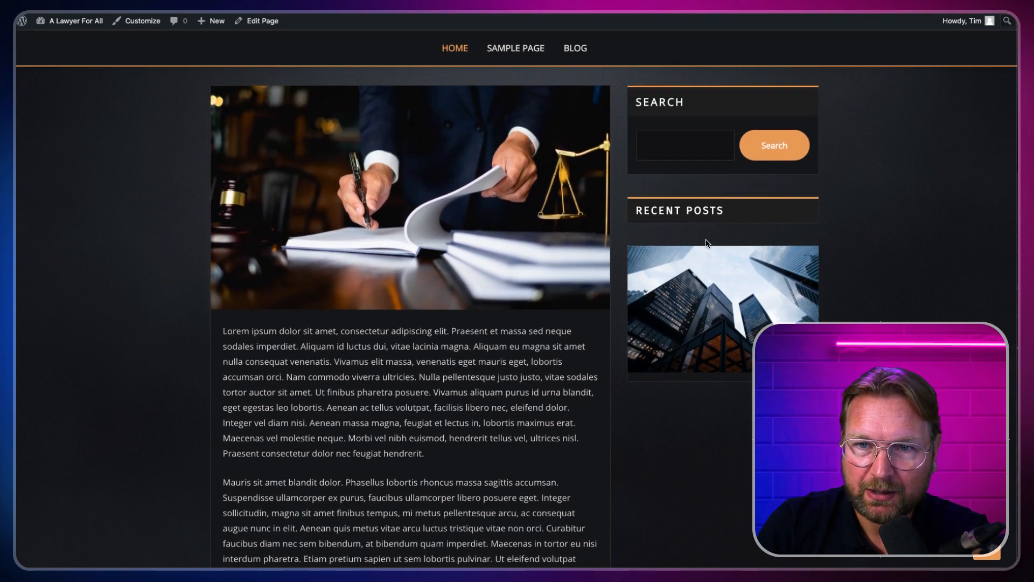
{"action": "scroll", "coordinate": [708, 242], "scroll_direction": "up", "scroll_amount": 3}
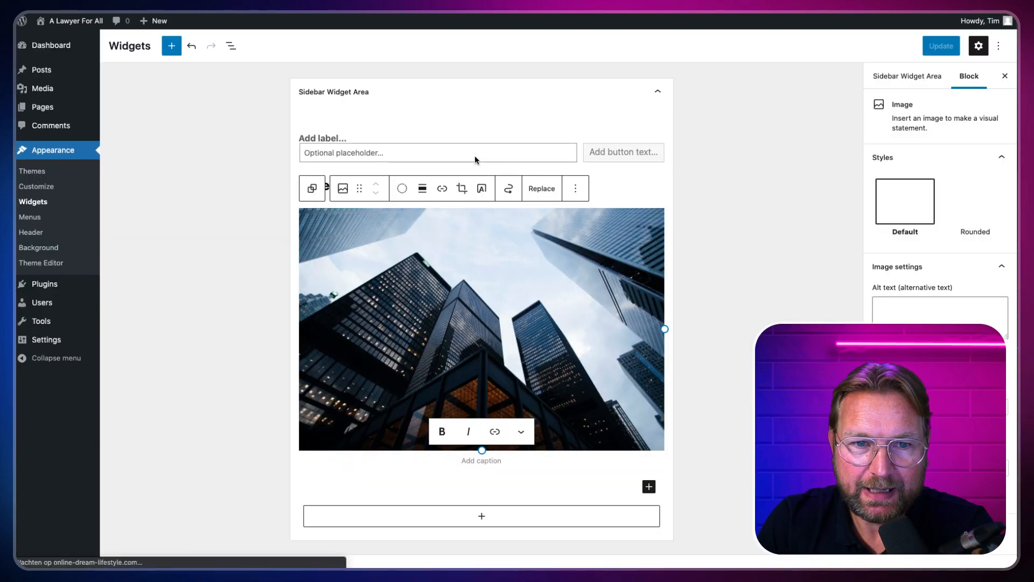
{"action": "scroll", "coordinate": [474, 156], "scroll_direction": "down", "scroll_amount": 5}
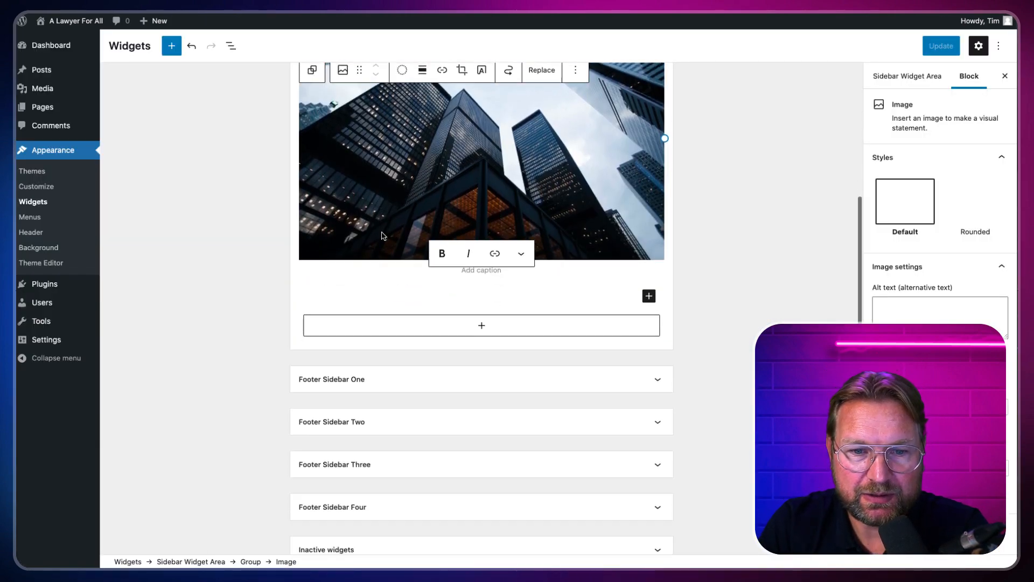
Step: Add an empty Paragraph block below the skyscraper image and deselect it
{"action": "left_click", "coordinate": [474, 300]}
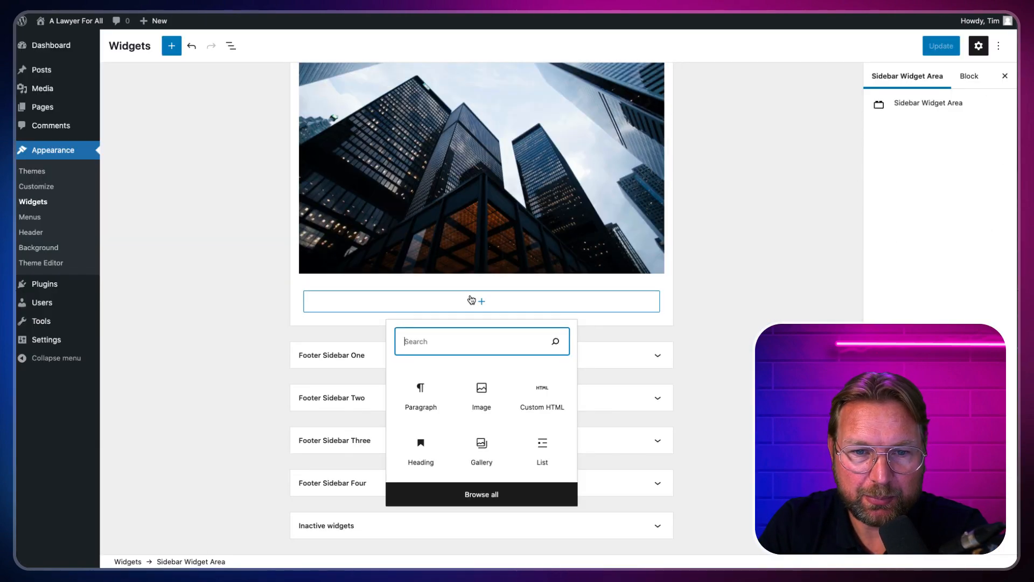
{"action": "left_click", "coordinate": [425, 386]}
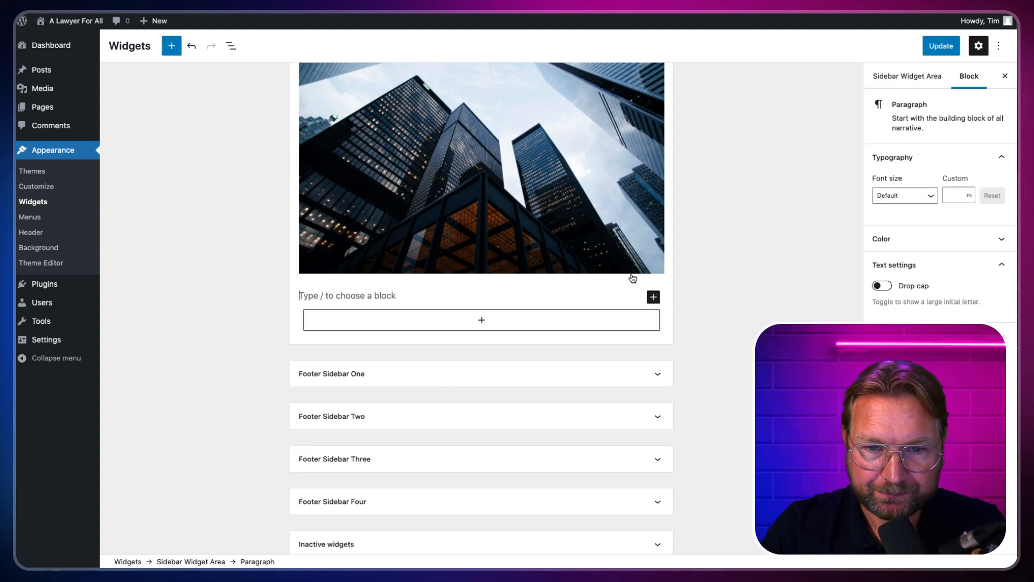
{"action": "scroll", "coordinate": [565, 221], "scroll_direction": "up", "scroll_amount": 3}
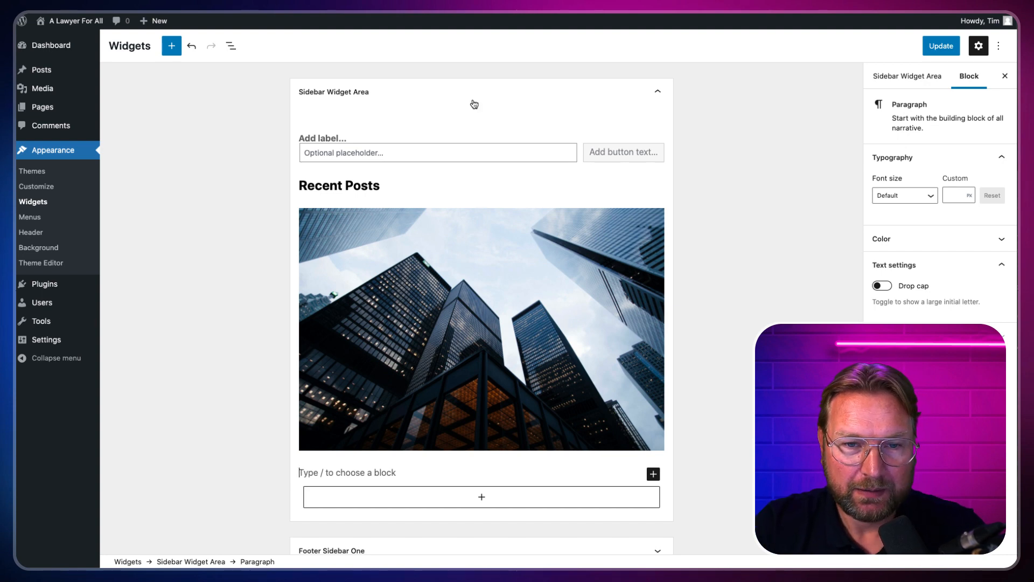
{"action": "left_click", "coordinate": [199, 102]}
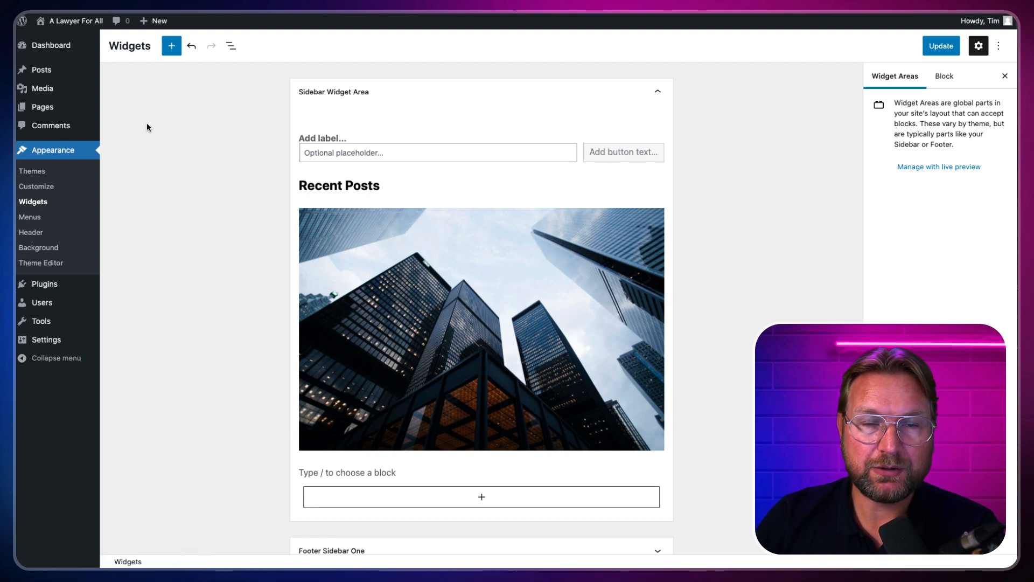
Step: Leave the Widgets editor without saving and start a new page via Pages > Add New
{"action": "left_click", "coordinate": [97, 73]}
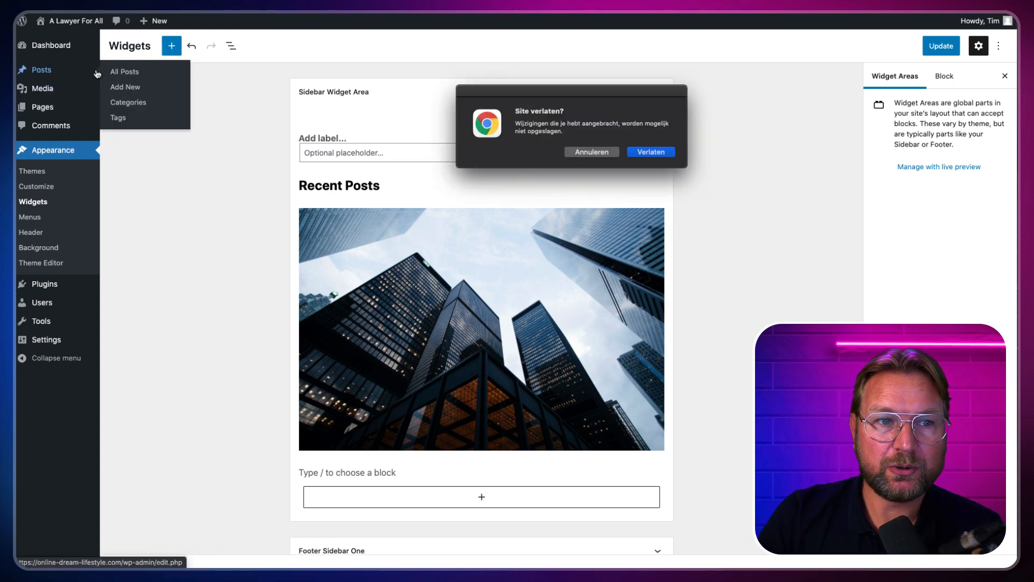
{"action": "left_click", "coordinate": [650, 152]}
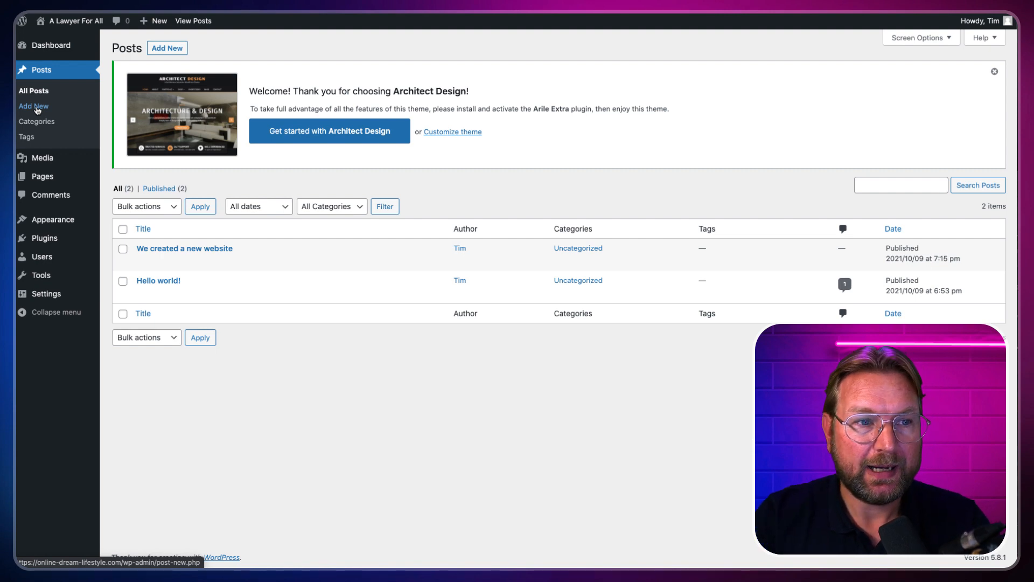
{"action": "mouse_move", "coordinate": [47, 179]}
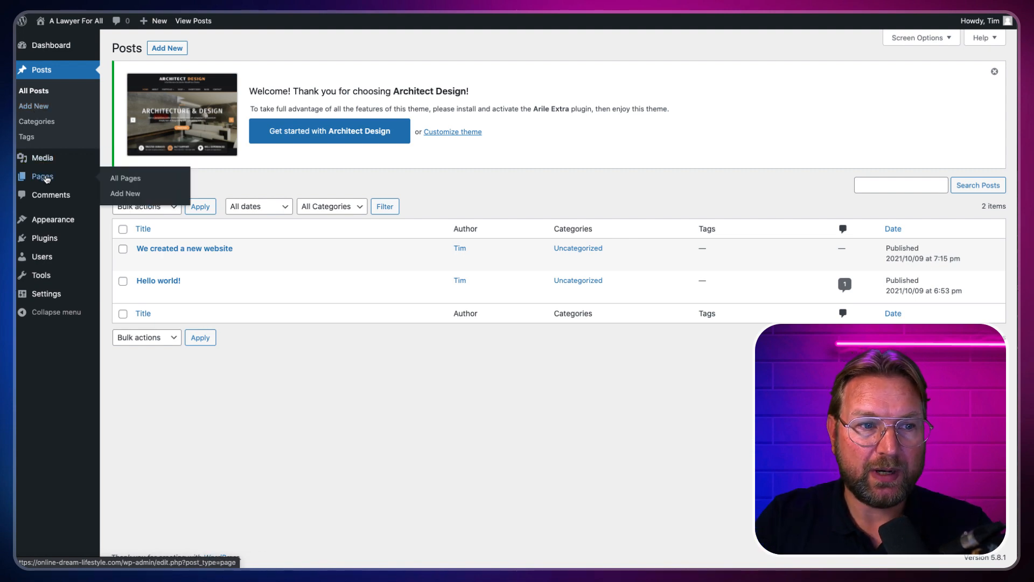
{"action": "left_click", "coordinate": [131, 195]}
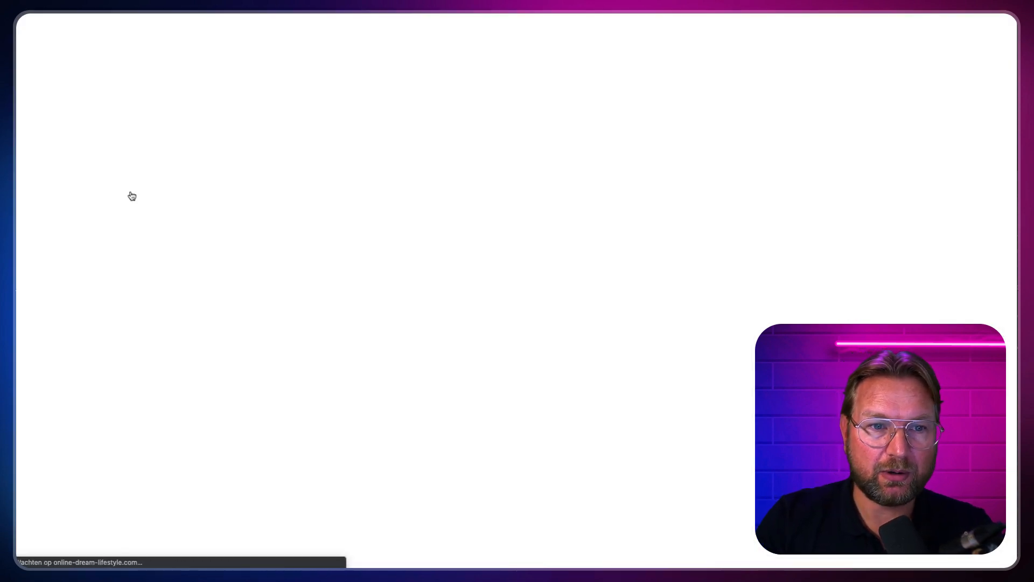
Step: Title the page 'About us' and paste the Lorem ipsum text as its body
{"action": "type", "text": "About us"}
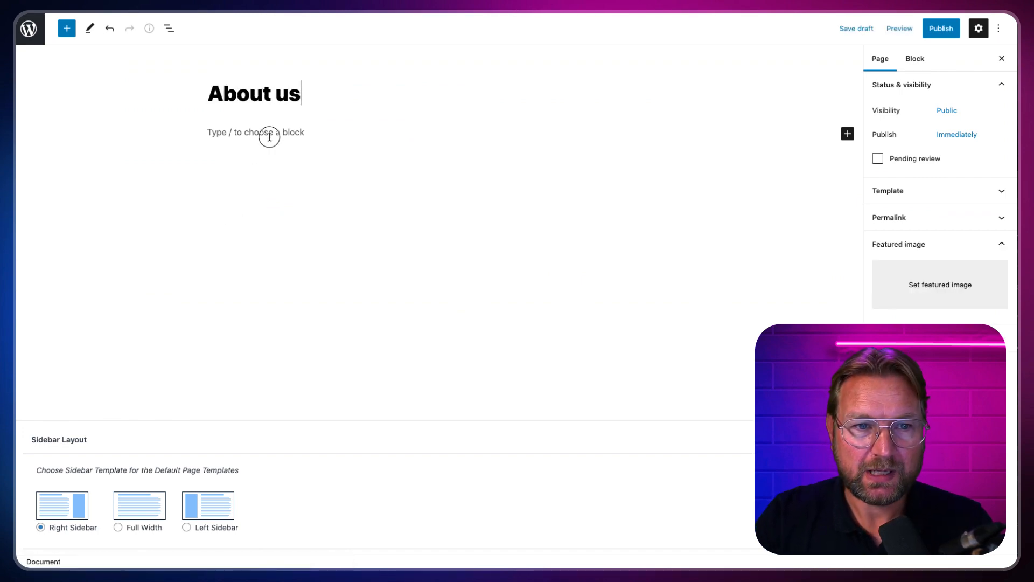
{"action": "left_click", "coordinate": [270, 134]}
{"action": "left_click", "coordinate": [896, 2]}
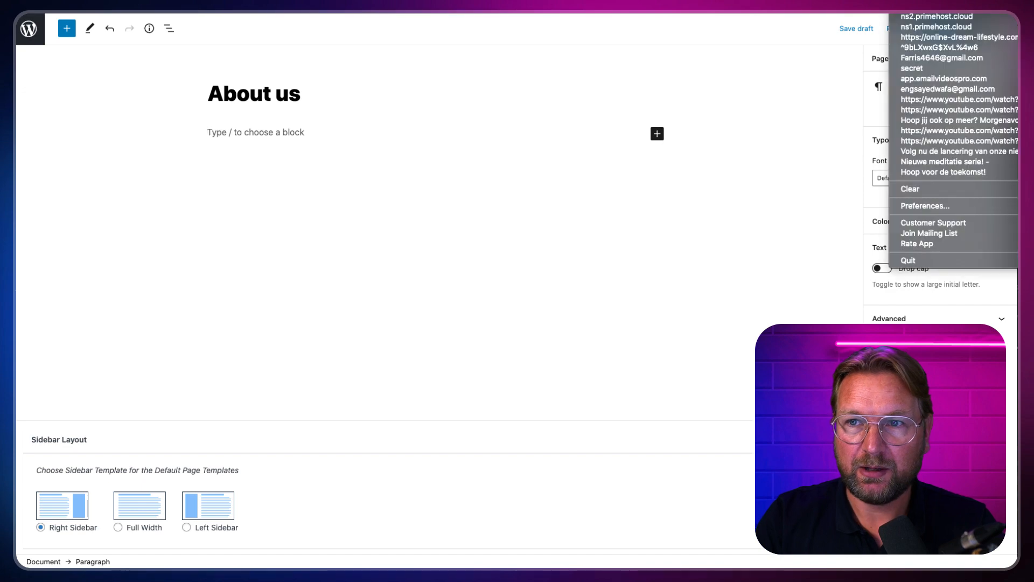
{"action": "left_click", "coordinate": [309, 131]}
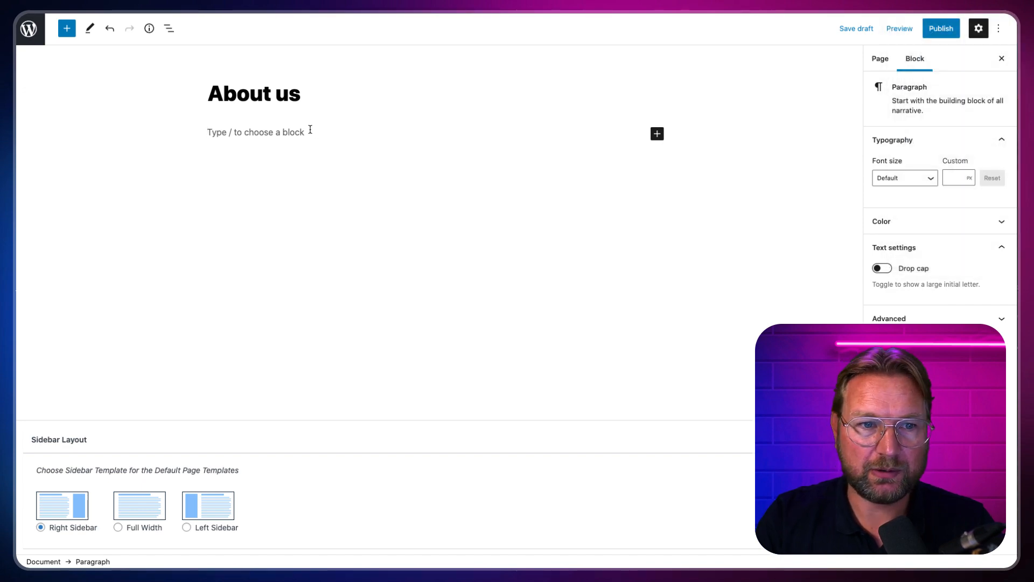
{"action": "key", "text": "super+v"}
Step: Publish the About us page and return to the admin Pages list
{"action": "left_click", "coordinate": [941, 28]}
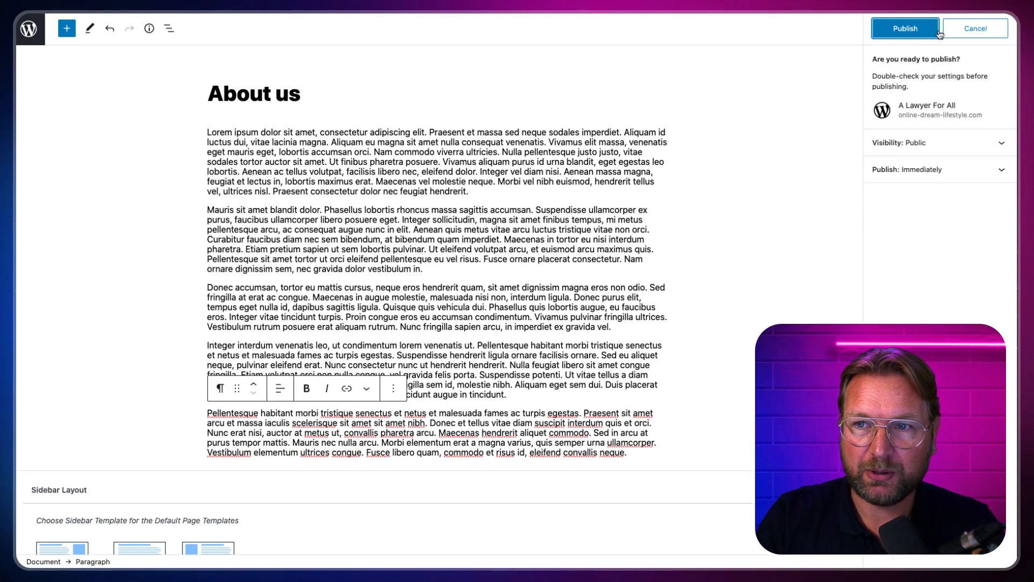
{"action": "left_click", "coordinate": [911, 30]}
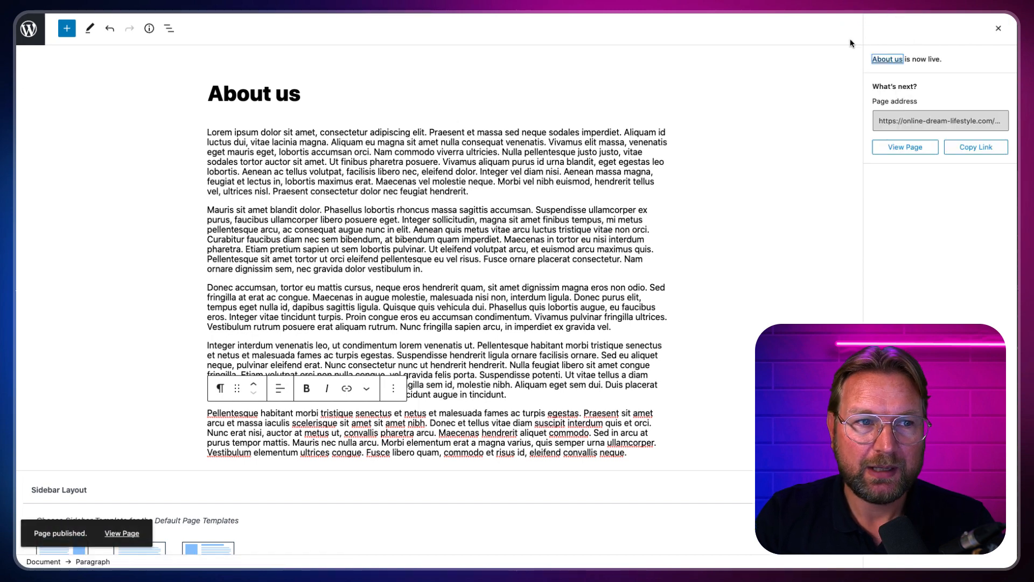
{"action": "left_click", "coordinate": [23, 23]}
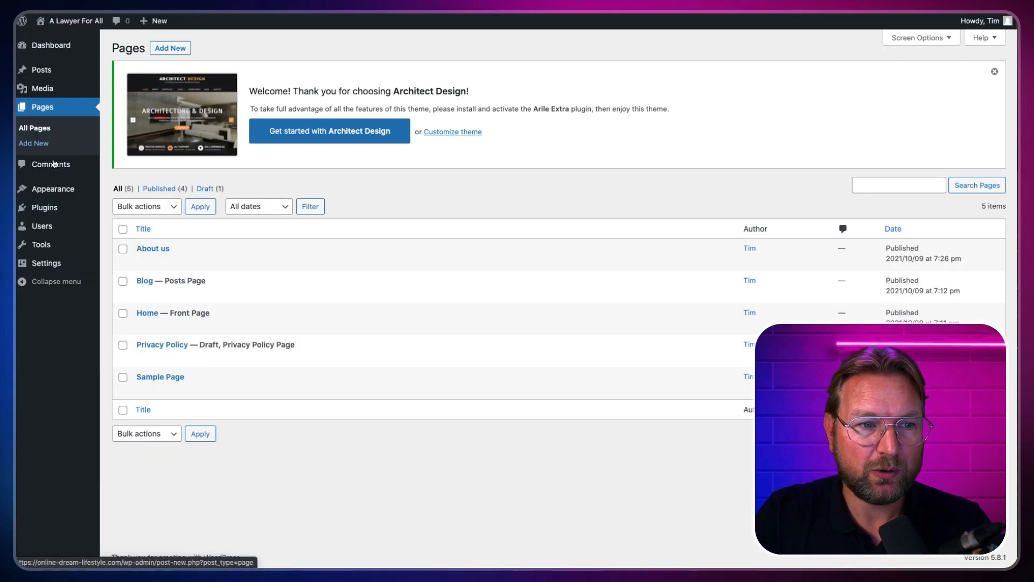
{"action": "mouse_move", "coordinate": [54, 192]}
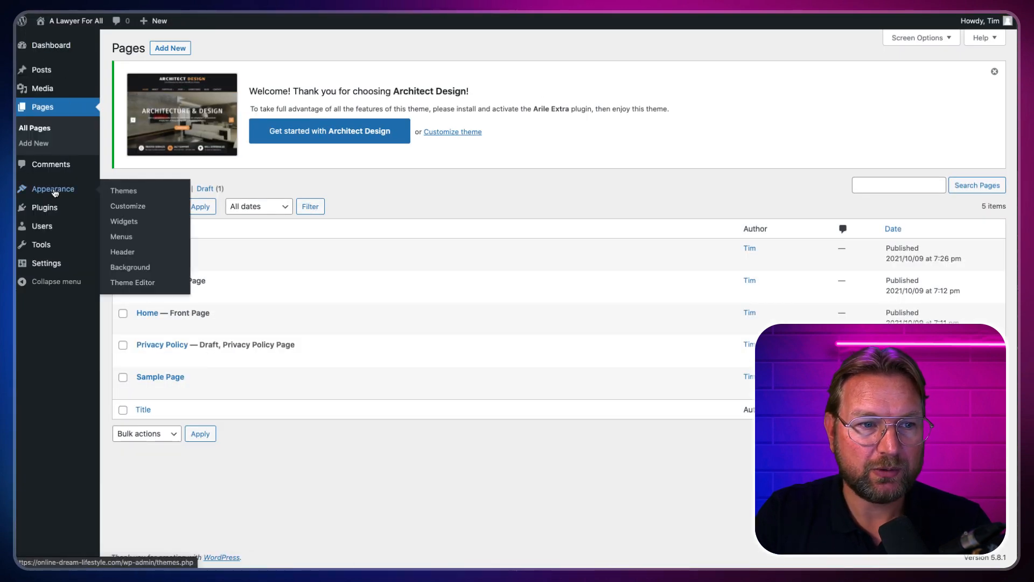
Step: Add the About us page to Menu 1 and drag it above Sample Page
{"action": "left_click", "coordinate": [121, 238]}
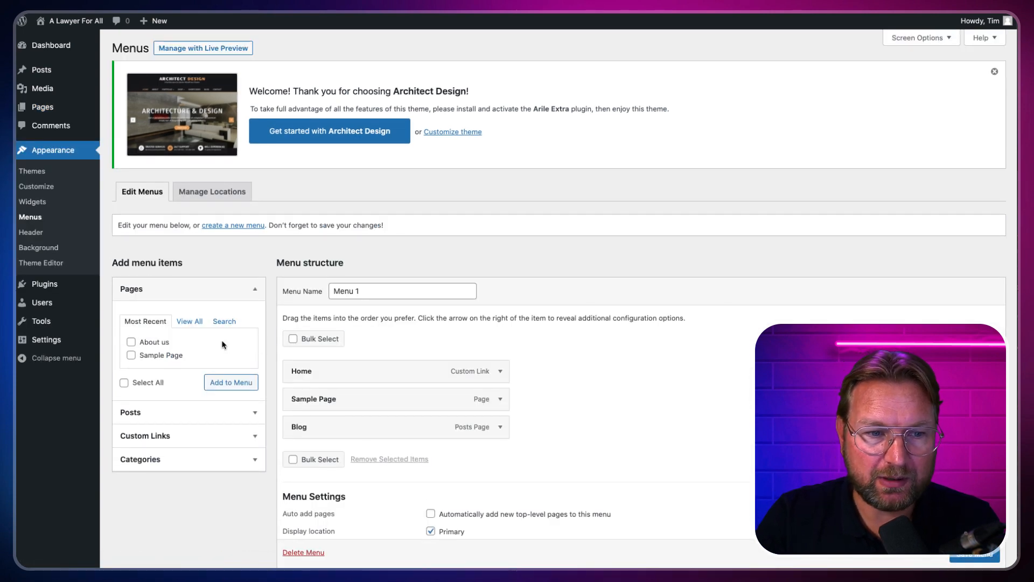
{"action": "left_click", "coordinate": [191, 322]}
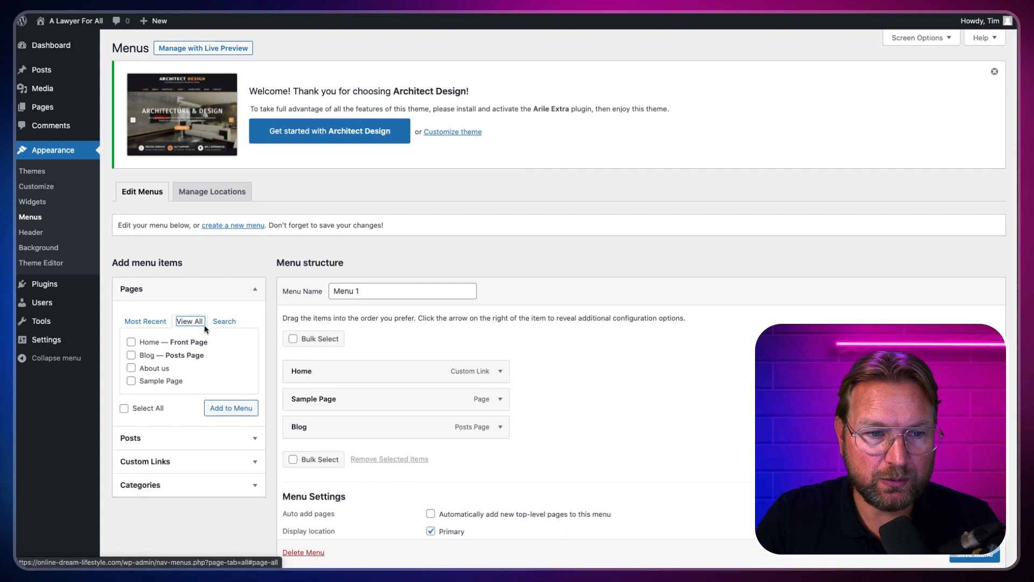
{"action": "left_click", "coordinate": [232, 410]}
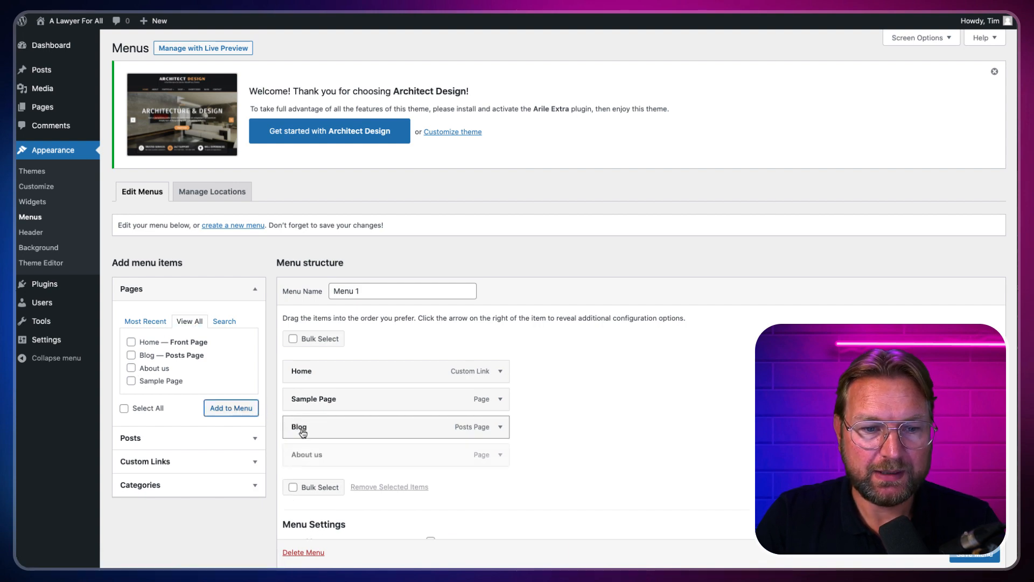
{"action": "left_click_drag", "start_coordinate": [314, 456], "coordinate": [331, 427]}
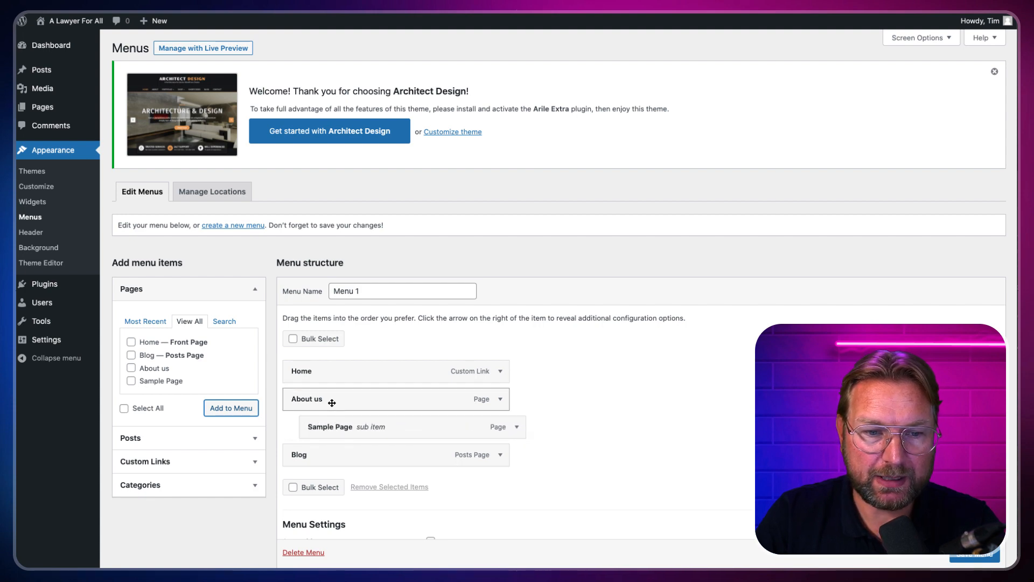
{"action": "scroll", "coordinate": [442, 386], "scroll_direction": "down", "scroll_amount": 3}
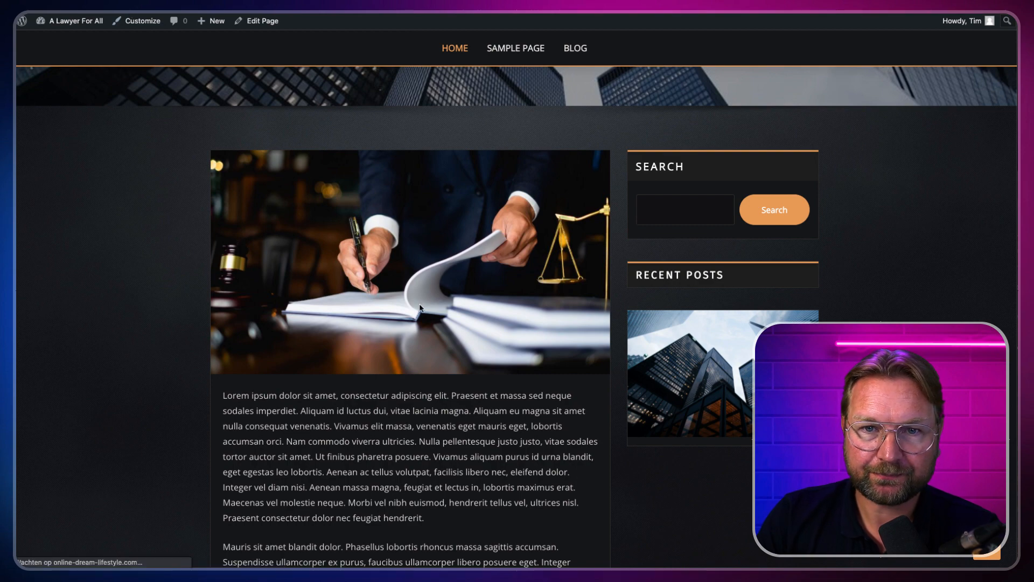
Step: Check that Sample Page drops down under ABOUT US in the live menu, then open About us
{"action": "scroll", "coordinate": [437, 282], "scroll_direction": "up", "scroll_amount": 5}
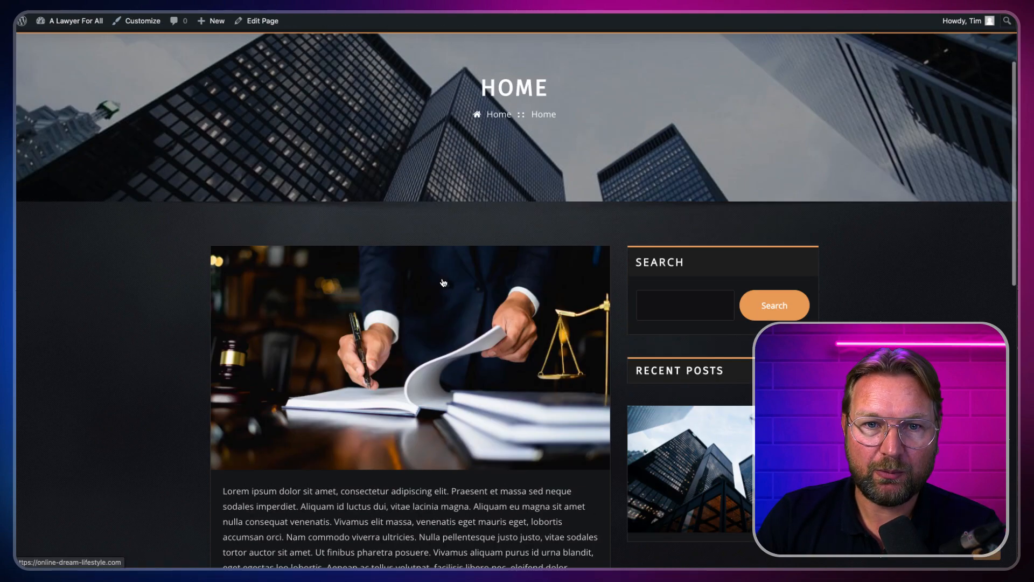
{"action": "mouse_move", "coordinate": [540, 138]}
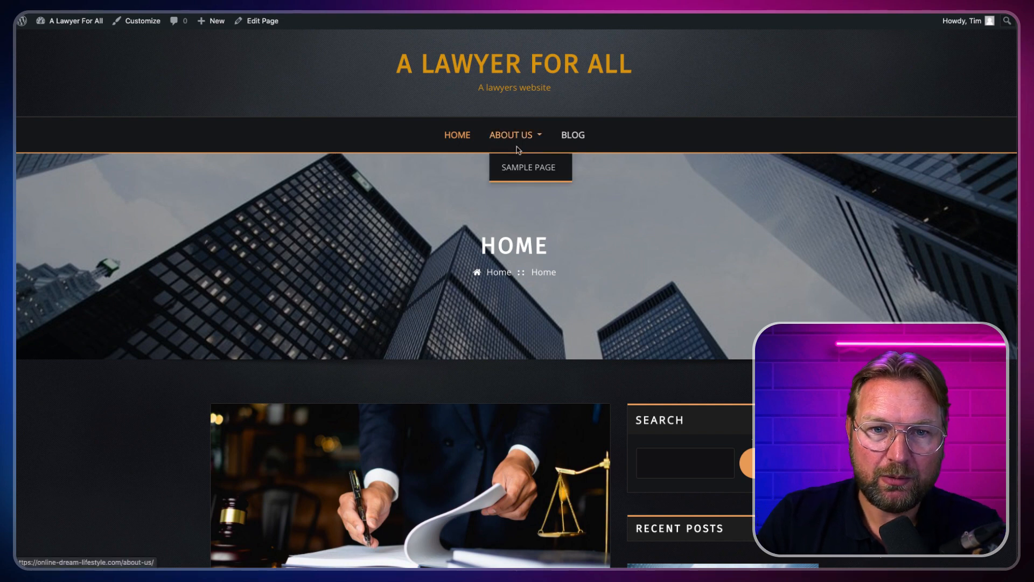
{"action": "left_click", "coordinate": [500, 140]}
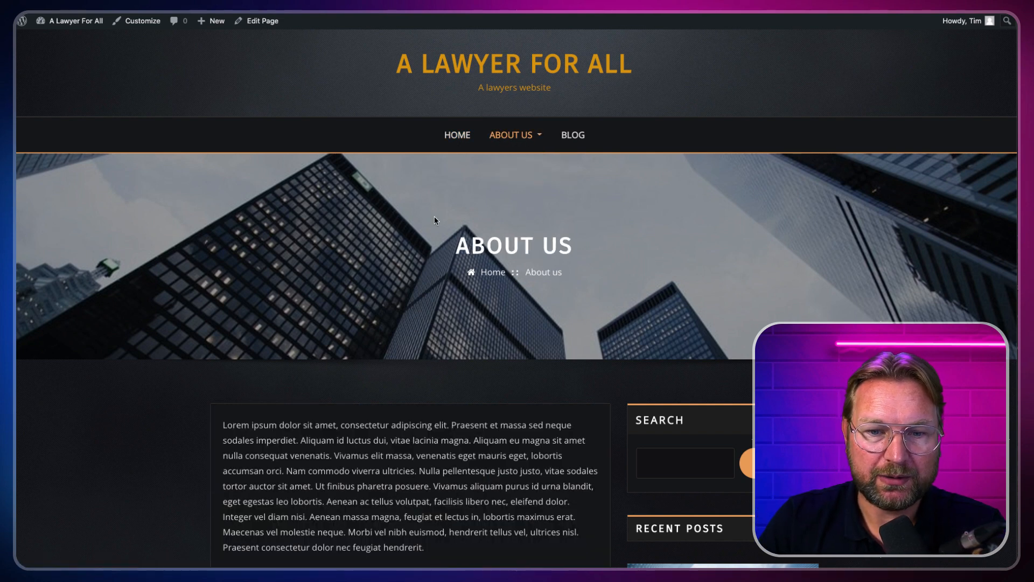
{"action": "scroll", "coordinate": [435, 217], "scroll_direction": "down", "scroll_amount": 6}
{"action": "scroll", "coordinate": [436, 220], "scroll_direction": "up", "scroll_amount": 6}
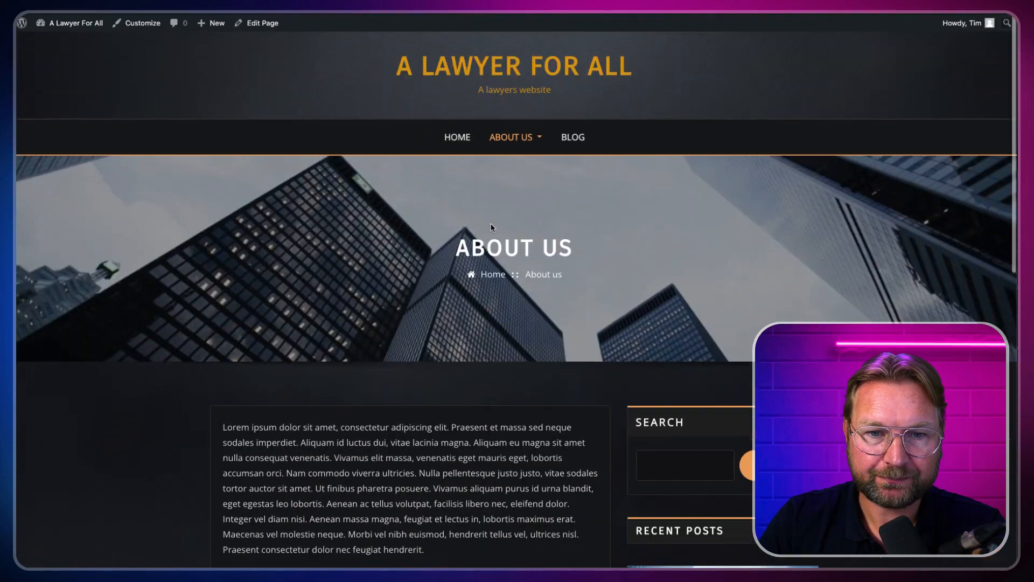